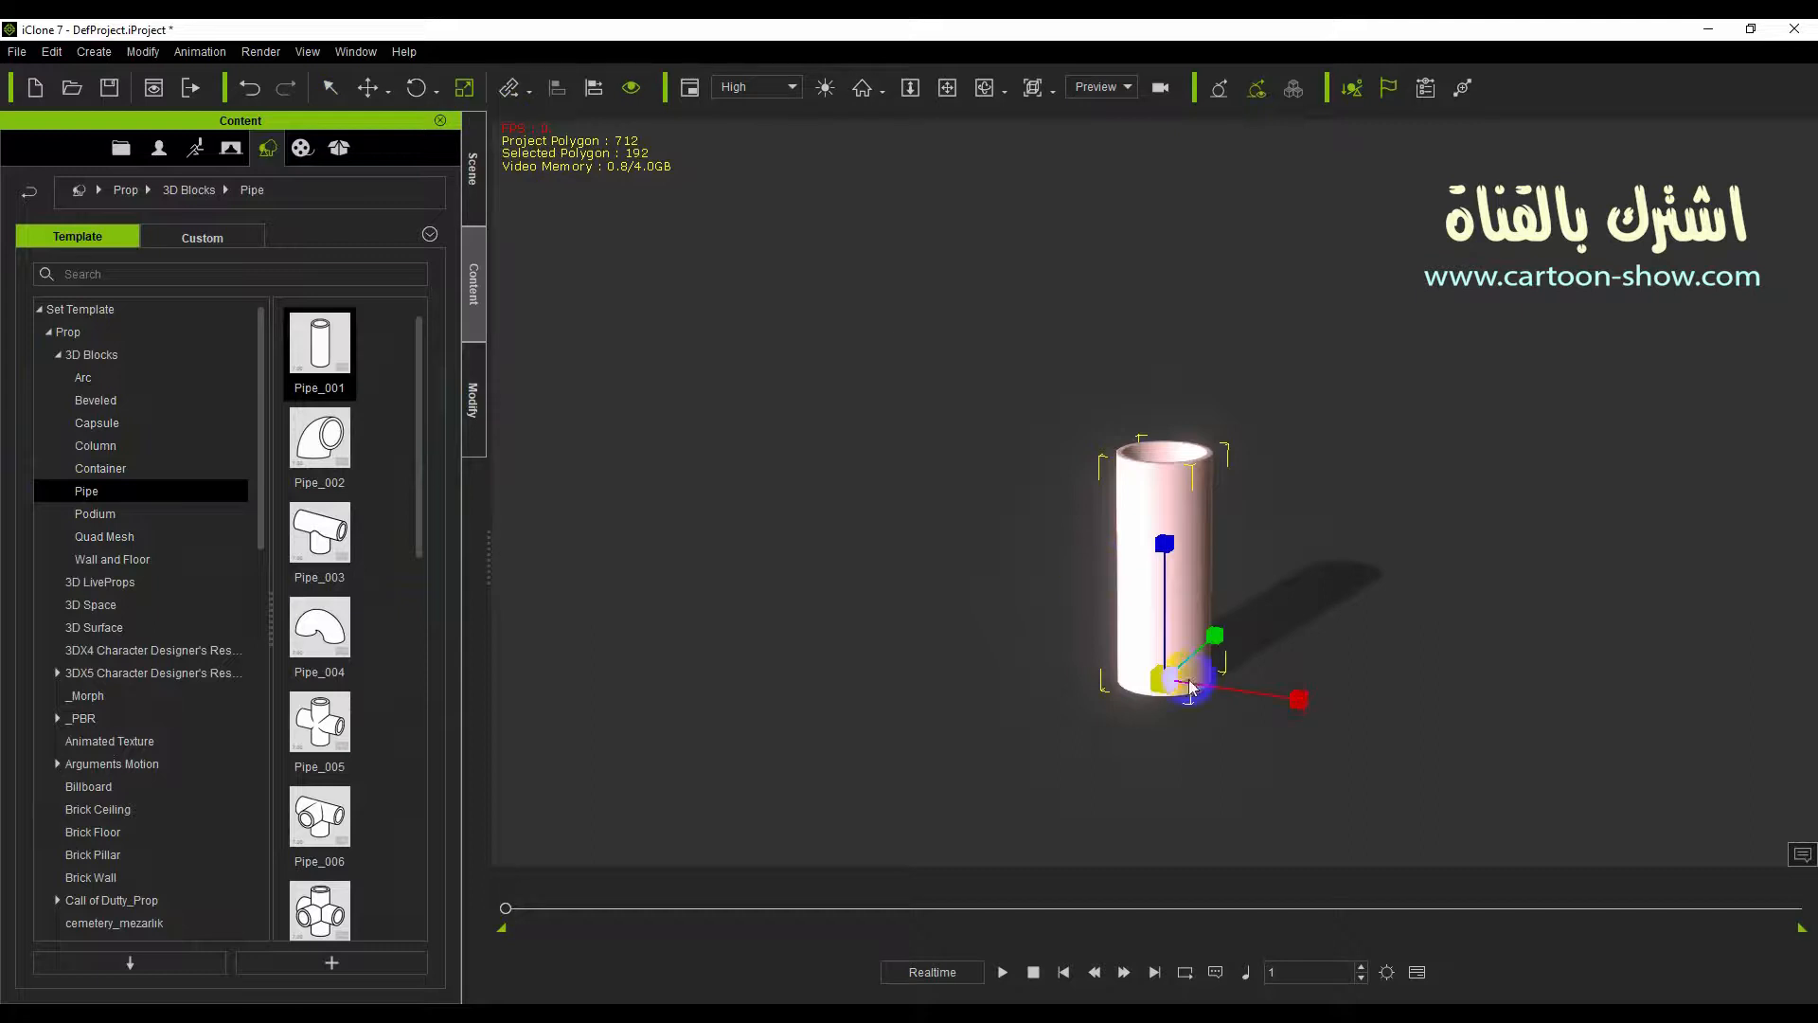
Scale the pipe into a wider, shorter ring, deselect it and inspect it from another angle.
left_click_drag(1245, 668, 1261, 584)
left_click_drag(1162, 549, 1449, 617)
left_click_drag(1167, 621, 1164, 574)
left_click(902, 558)
left_click(985, 87)
left_click_drag(1003, 342, 1011, 447)
Try capsule block 012 from the 3D Blocks library as a filling for the pipe, and delete it.
left_click_drag(417, 479, 434, 822)
left_click(134, 469)
left_click_drag(417, 578, 416, 677)
left_click(115, 448)
left_click(121, 428)
left_click_drag(418, 475, 417, 520)
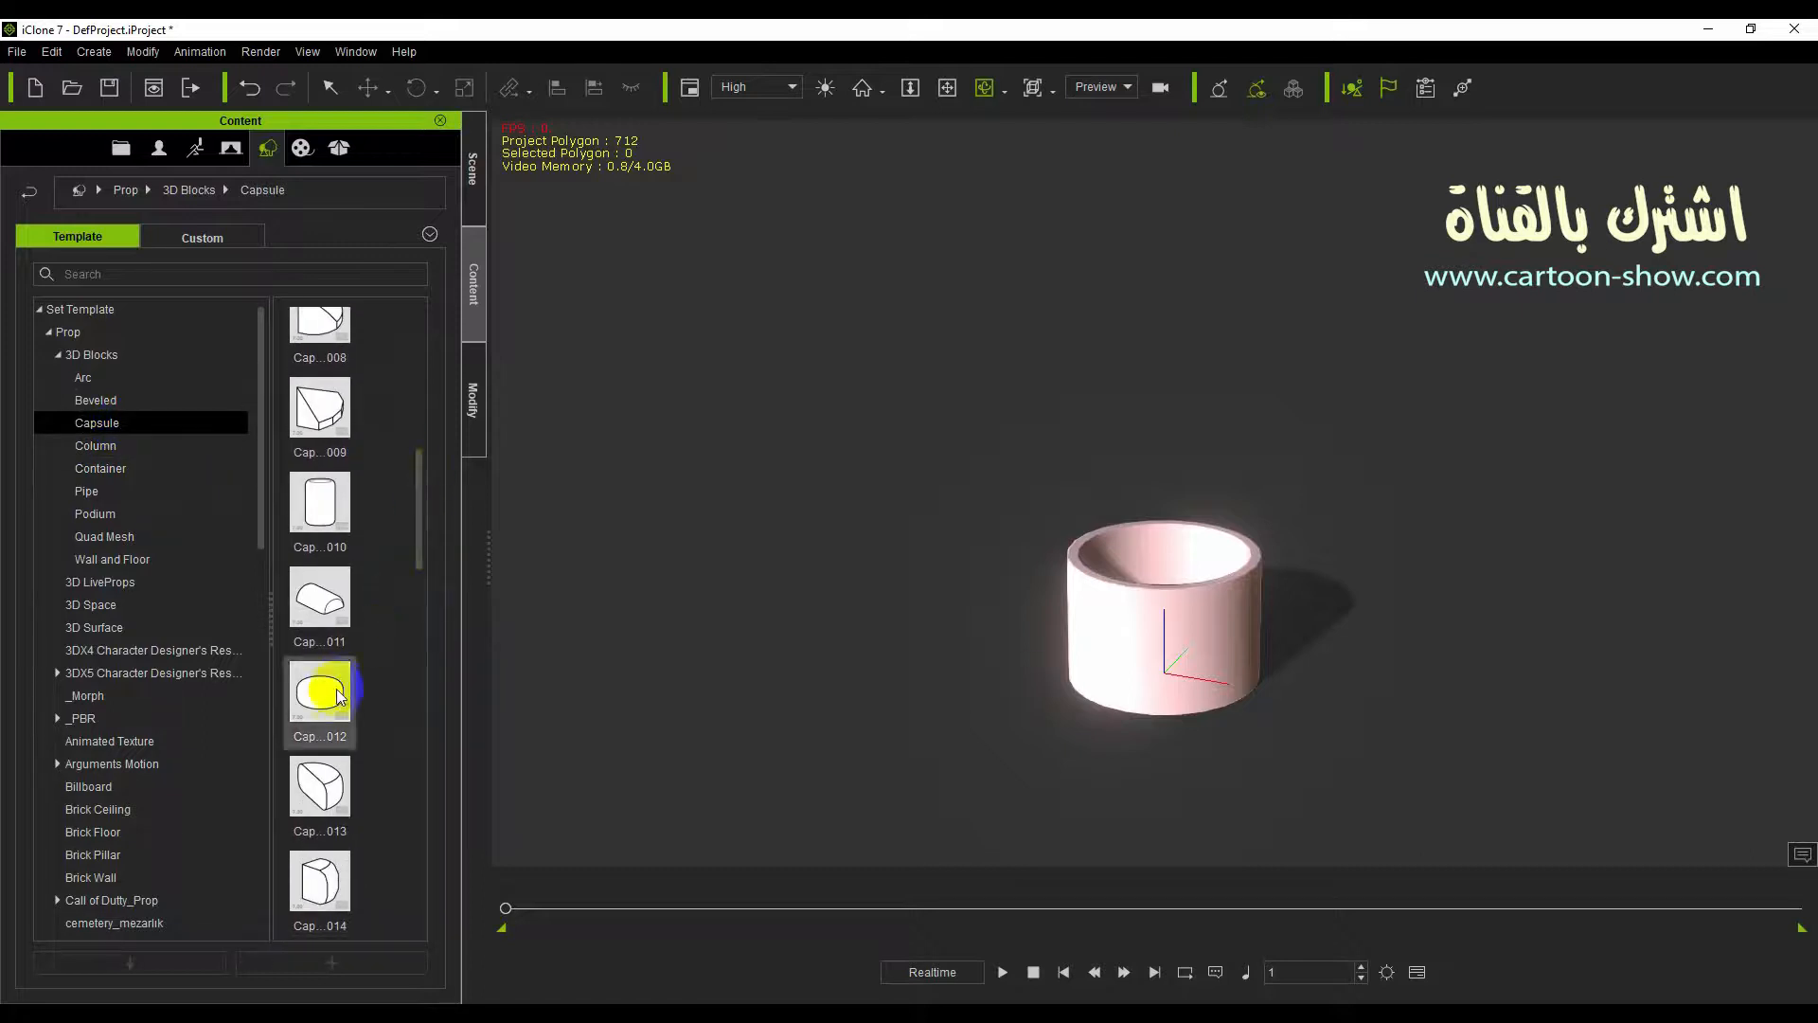
double_click(351, 715)
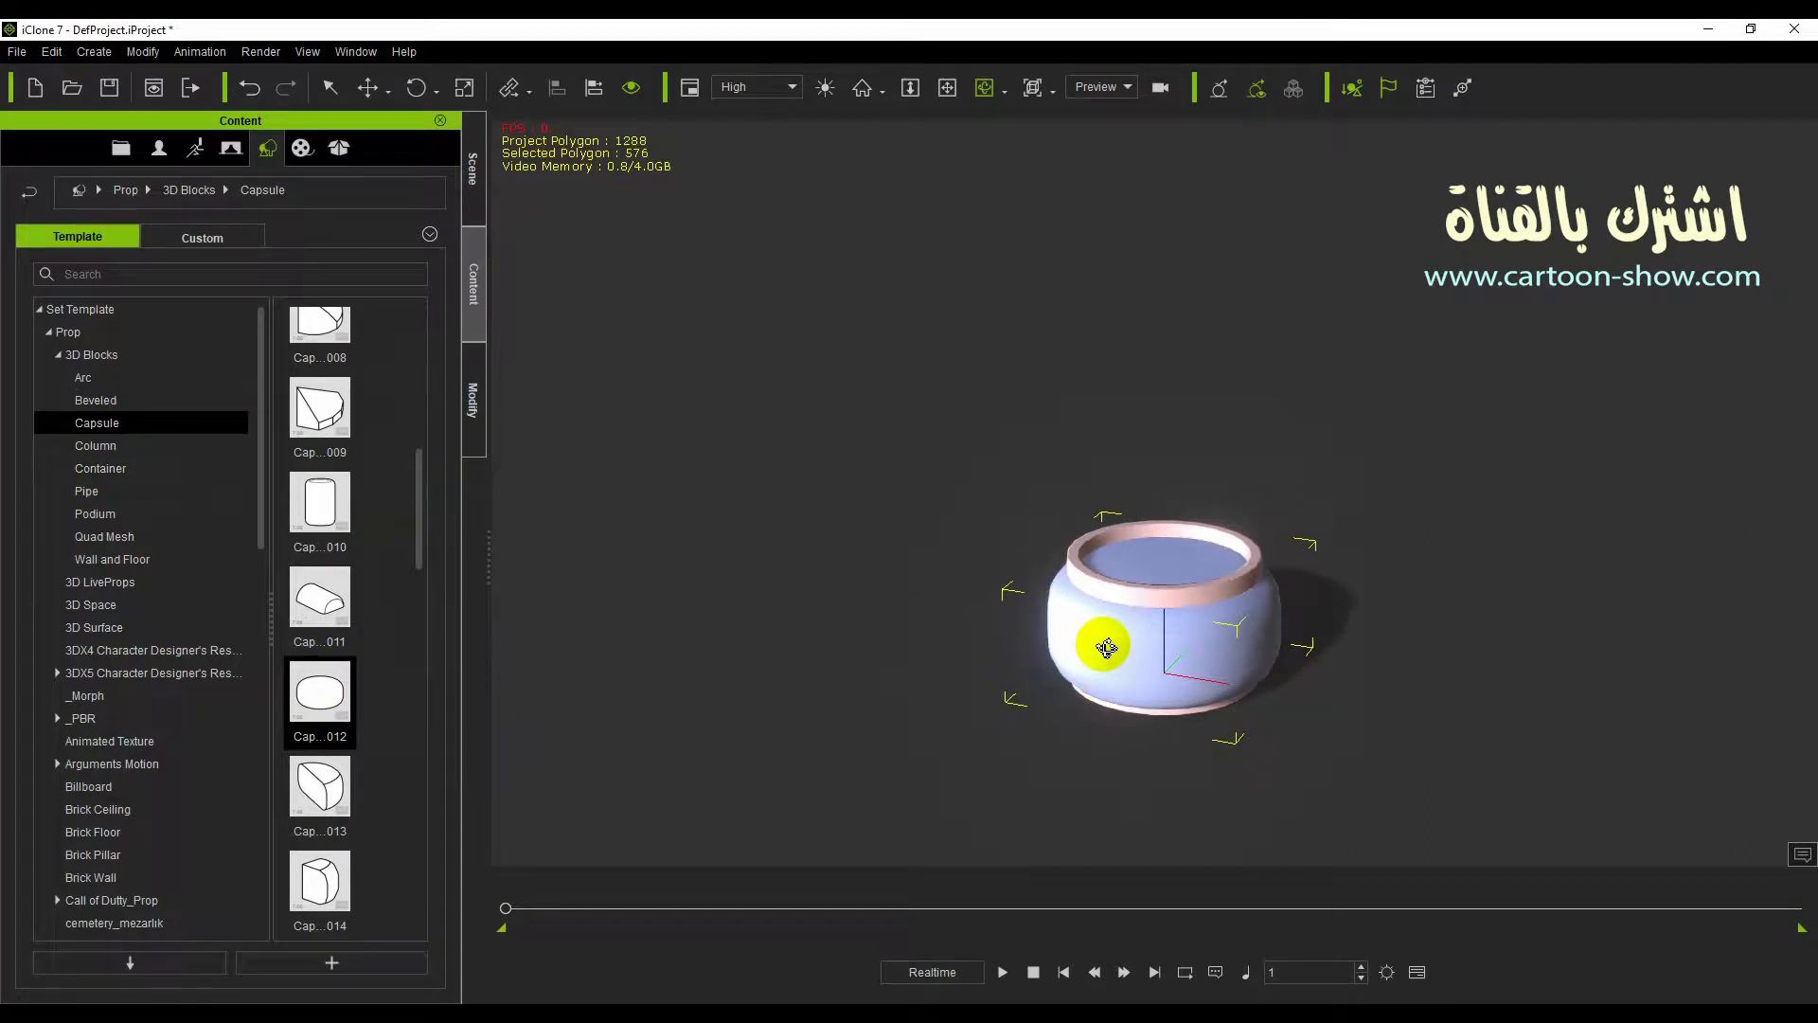
key("Delete")
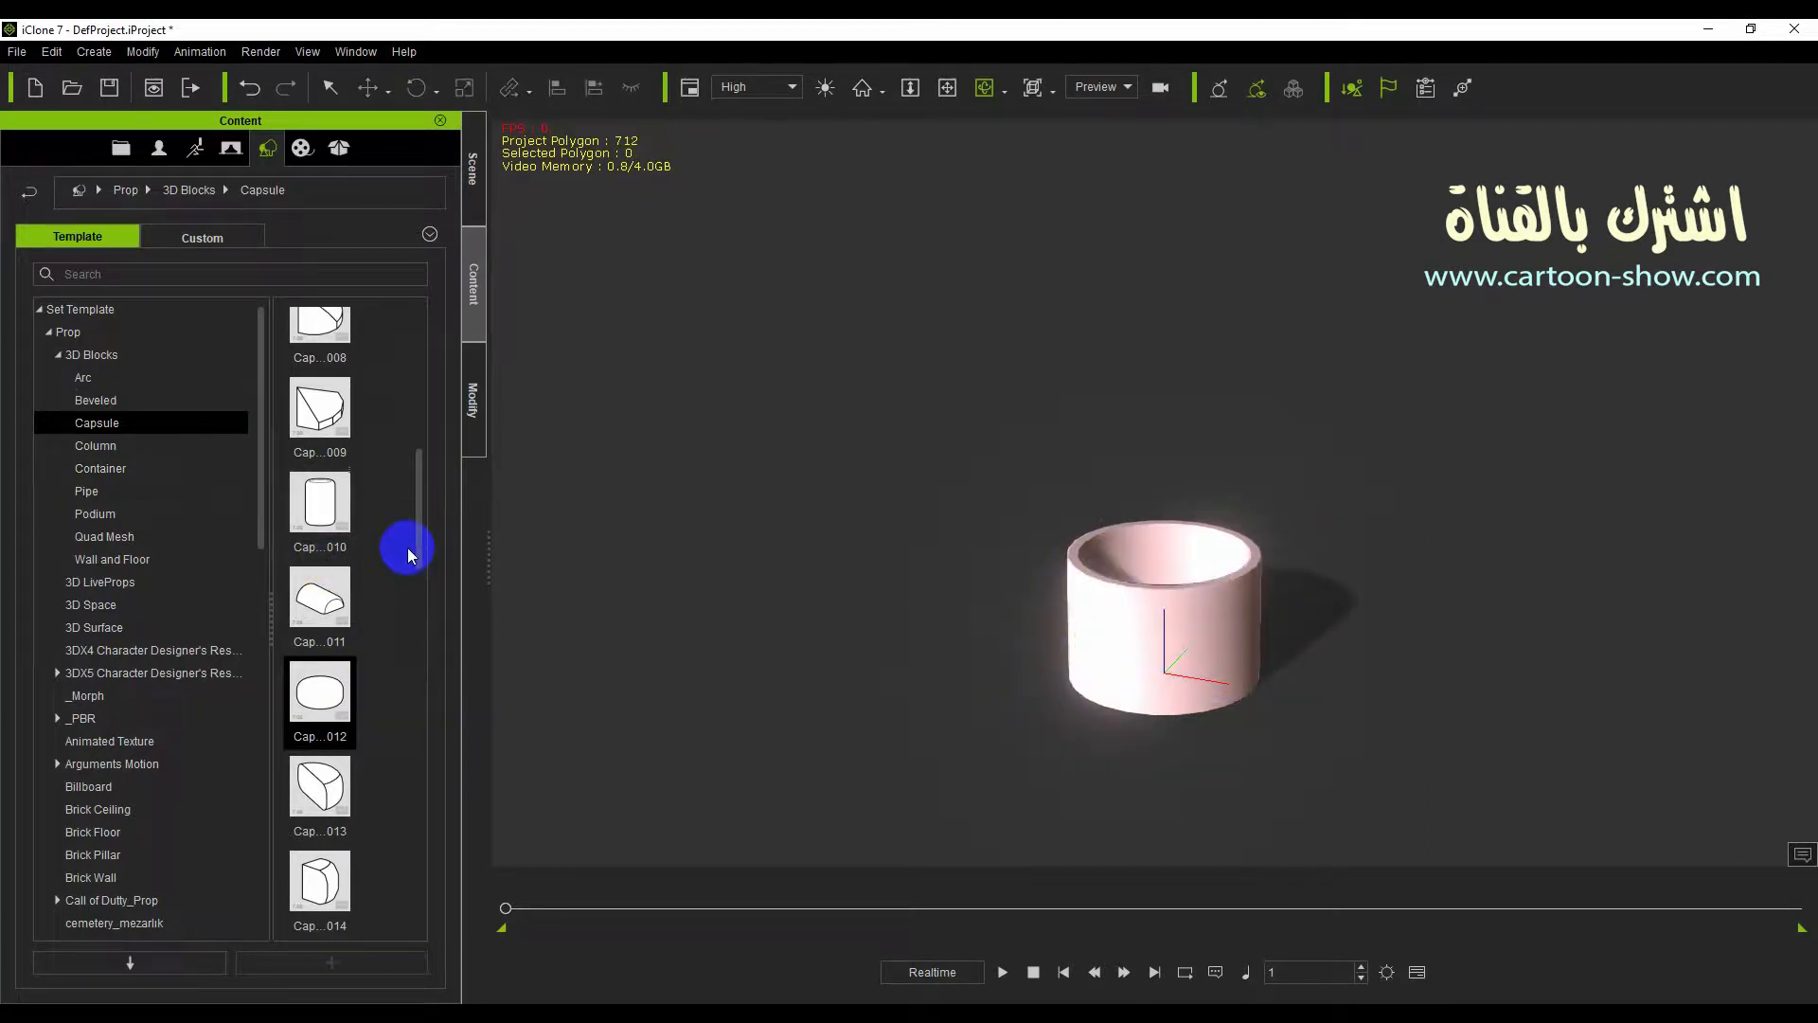
Try capsule block 026 as a filling for the pipe, and delete it.
left_click(416, 591)
left_click_drag(420, 568, 453, 778)
double_click(352, 866)
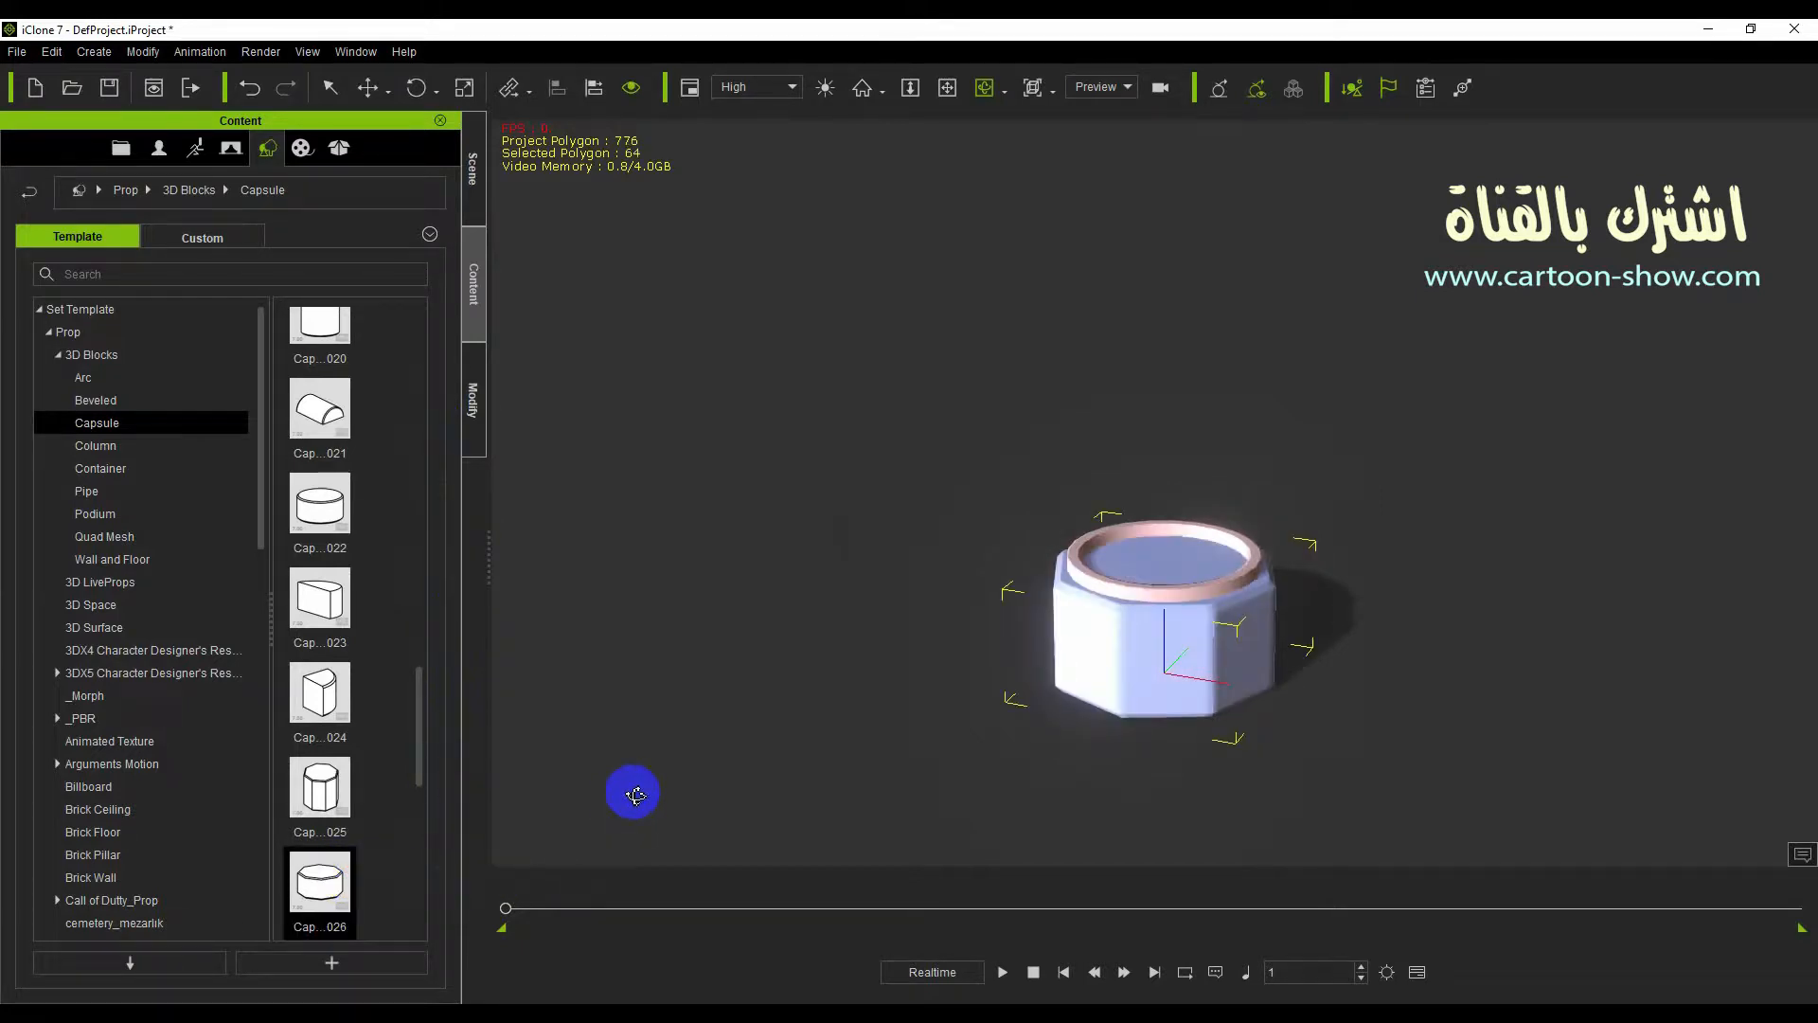
key("Delete")
Add the Beveled Cylinder block to the scene and scale its height down to a thin disc.
left_click(91, 399)
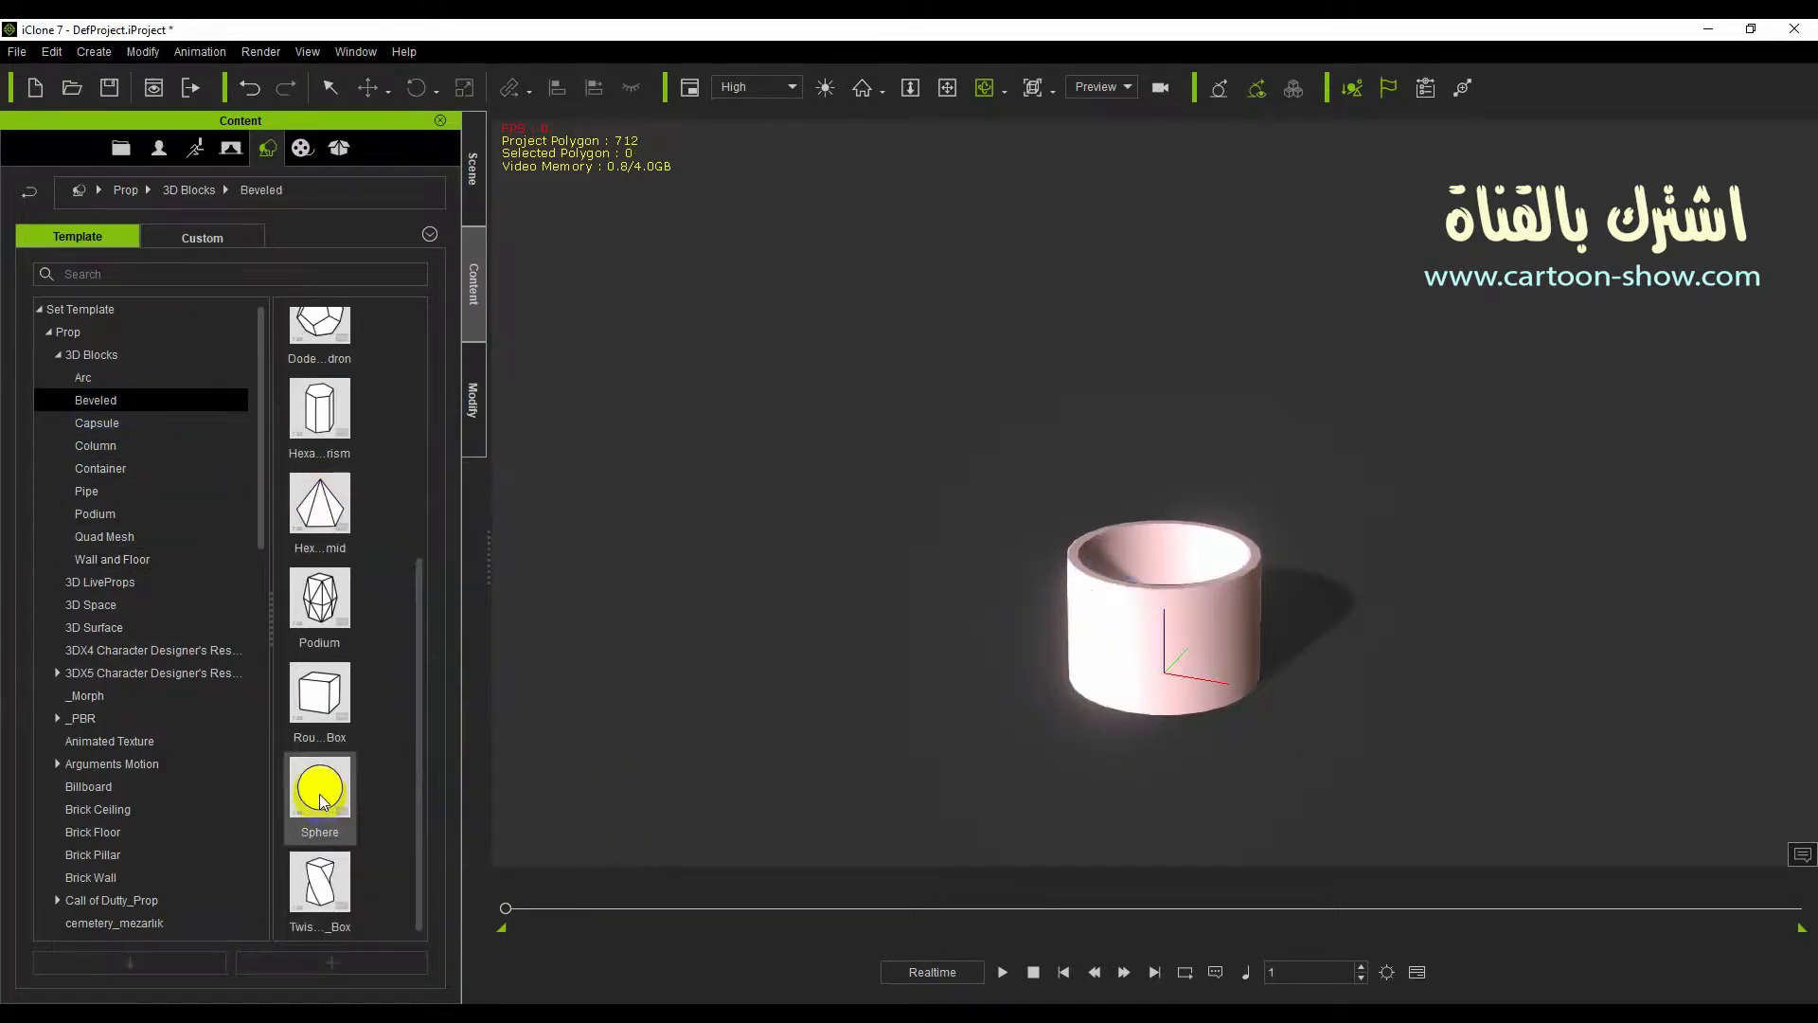
left_click_drag(419, 620, 417, 386)
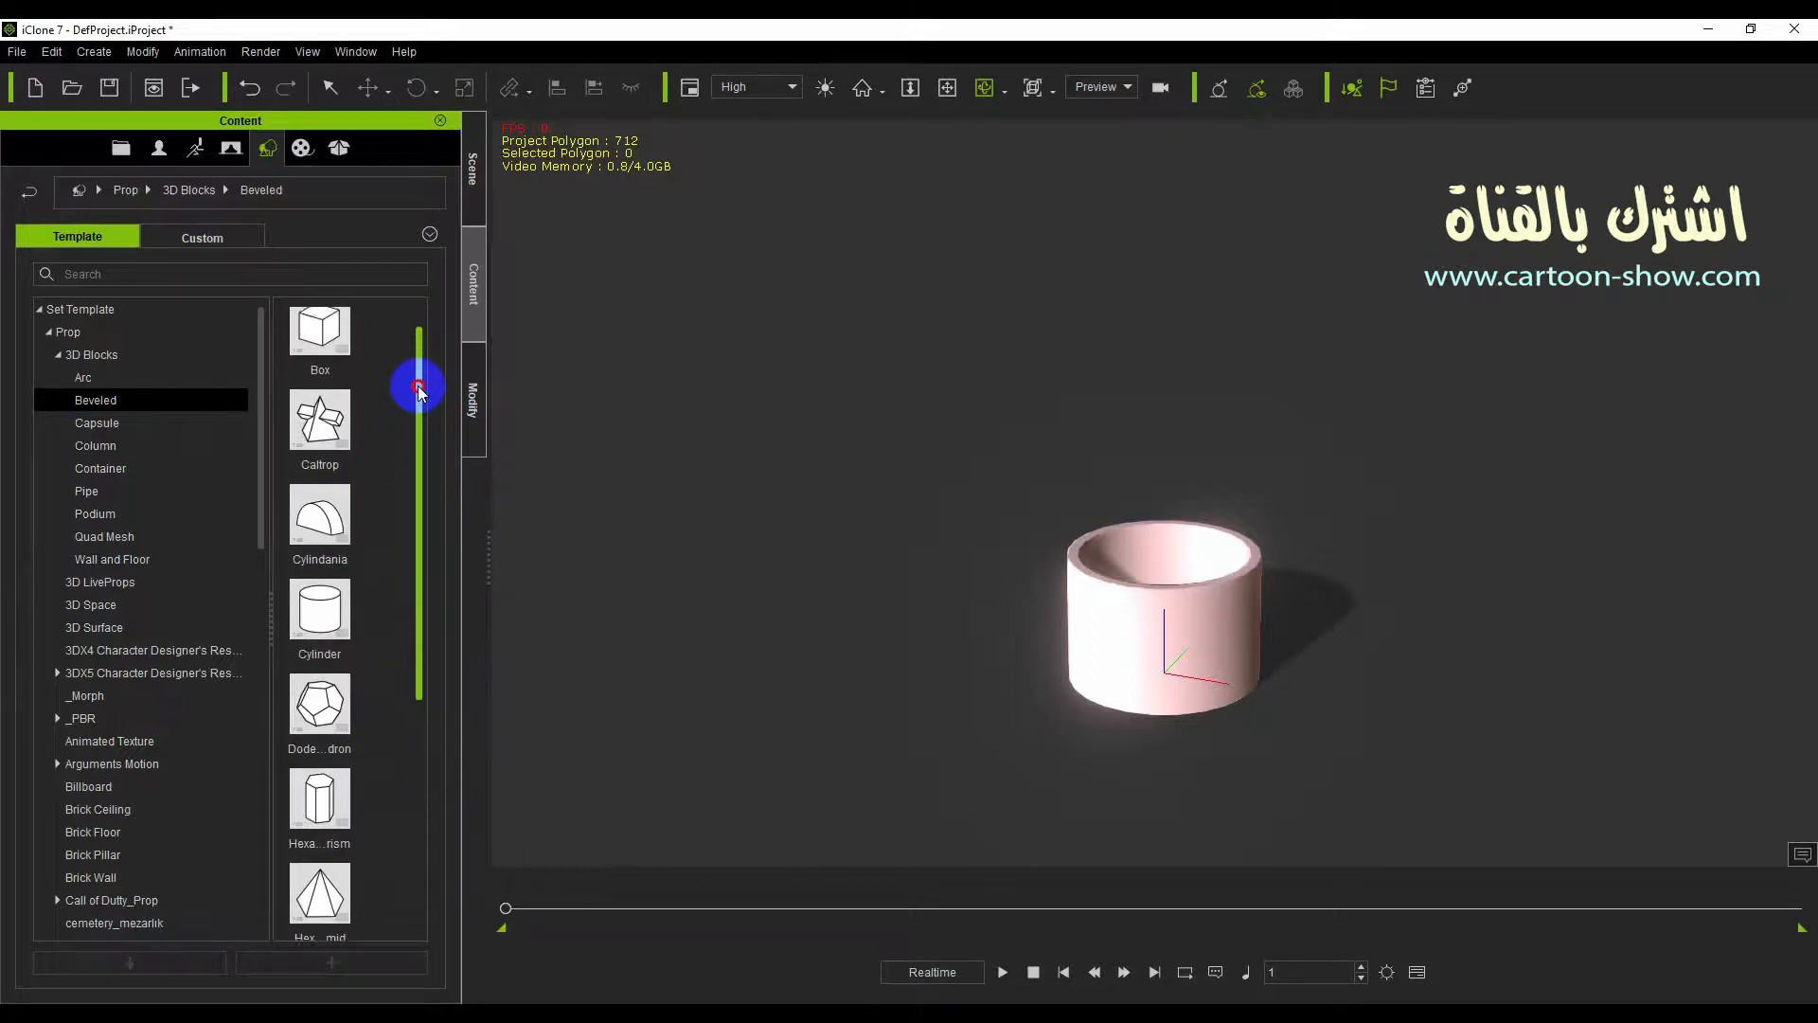
left_click_drag(357, 600, 826, 616)
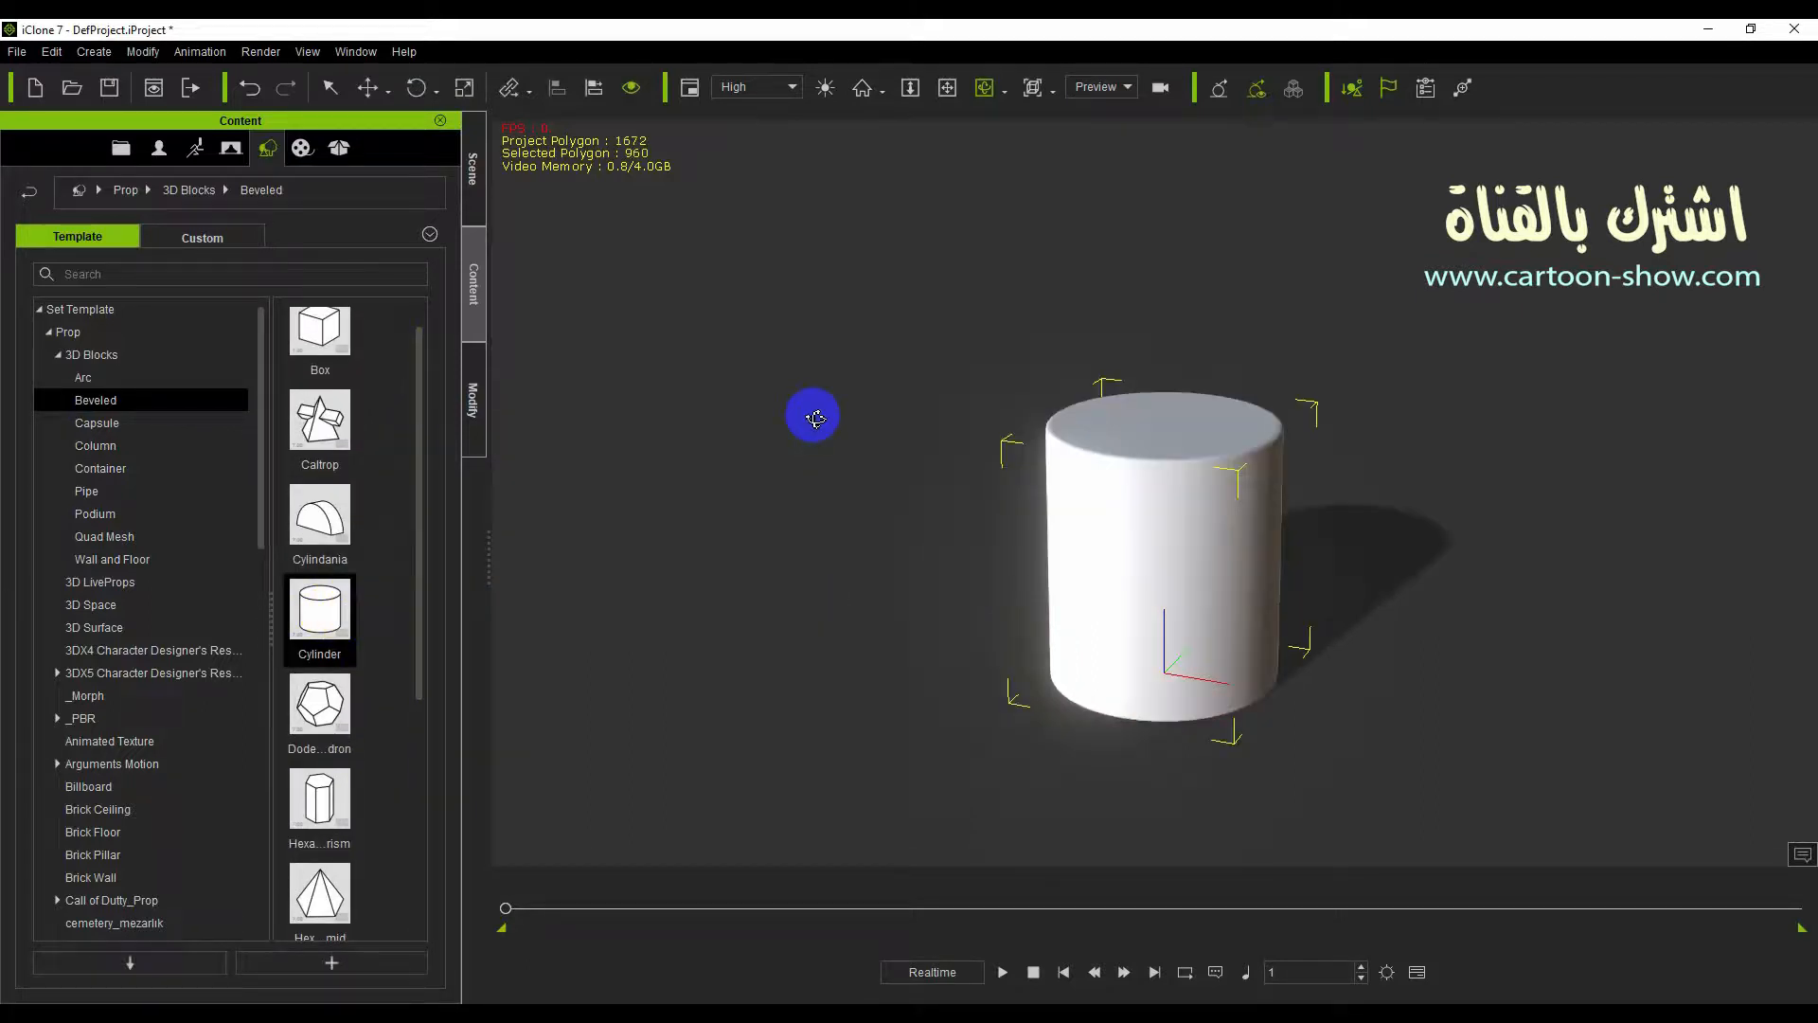
left_click(464, 90)
left_click_drag(1162, 540, 1172, 669)
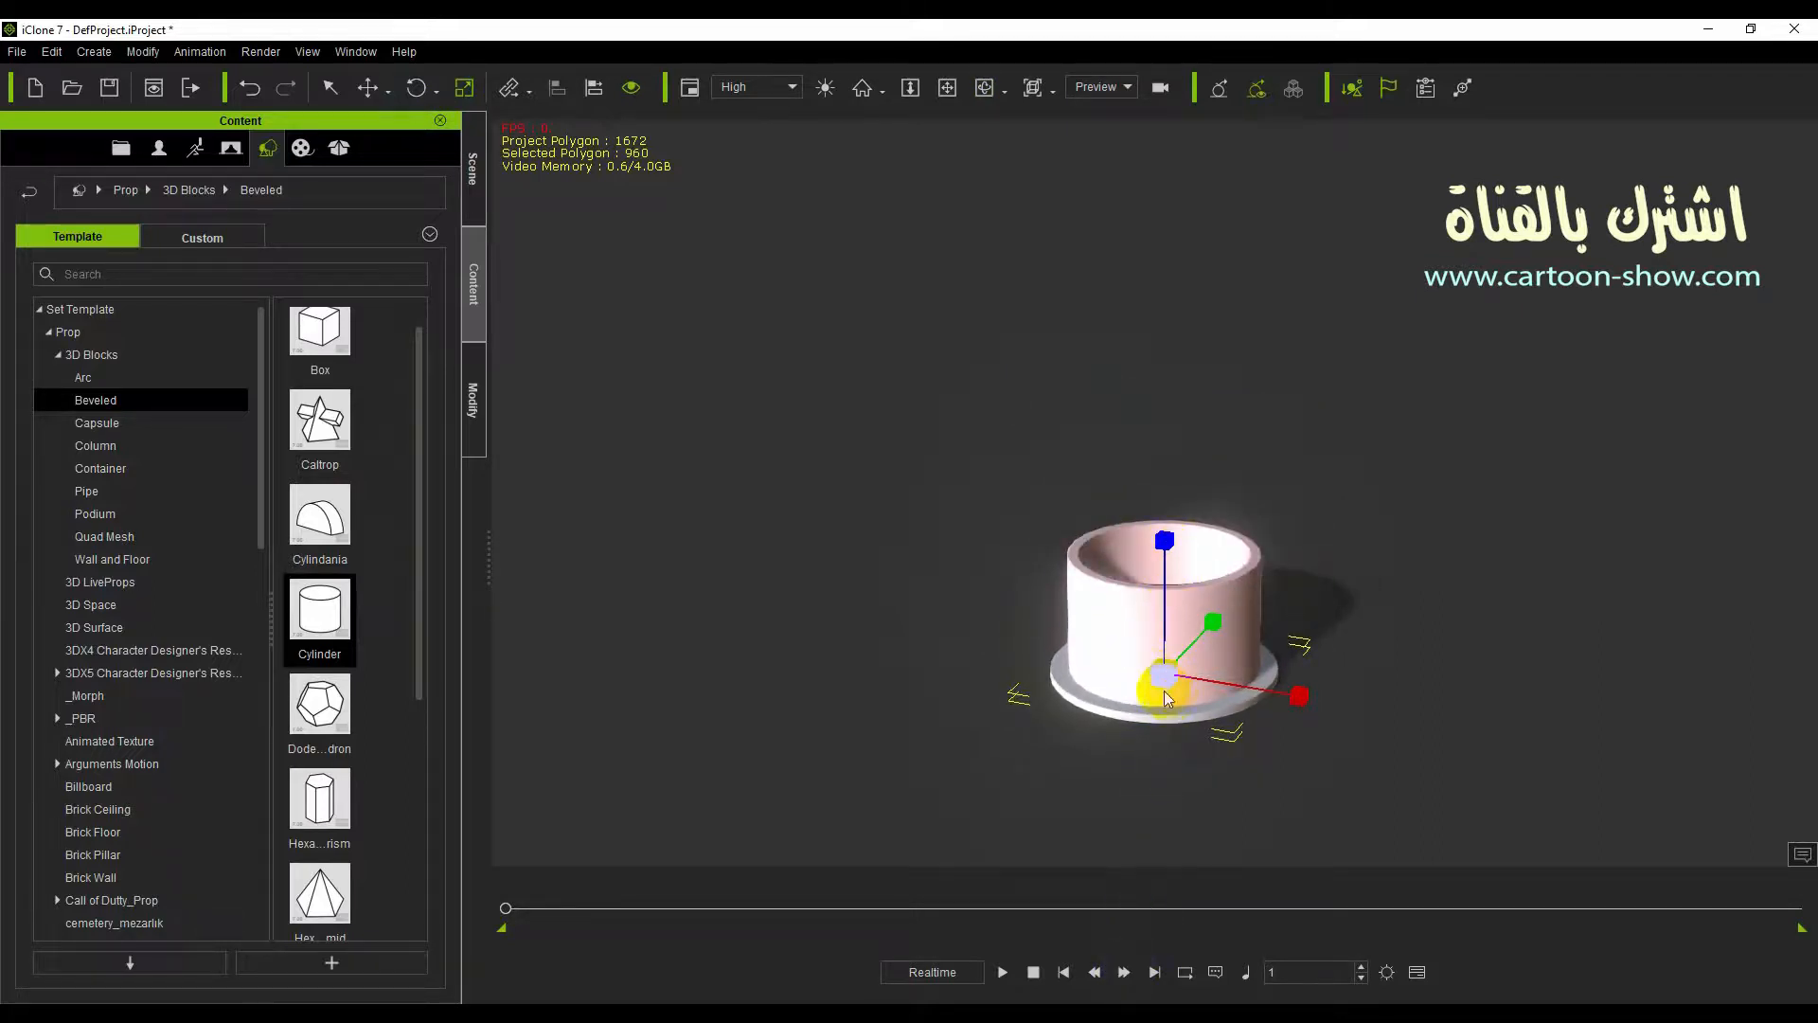
Raise the disc partway up the pipe and scale it down uniformly to fit inside the walls.
left_click(368, 87)
left_click_drag(1167, 538, 1164, 465)
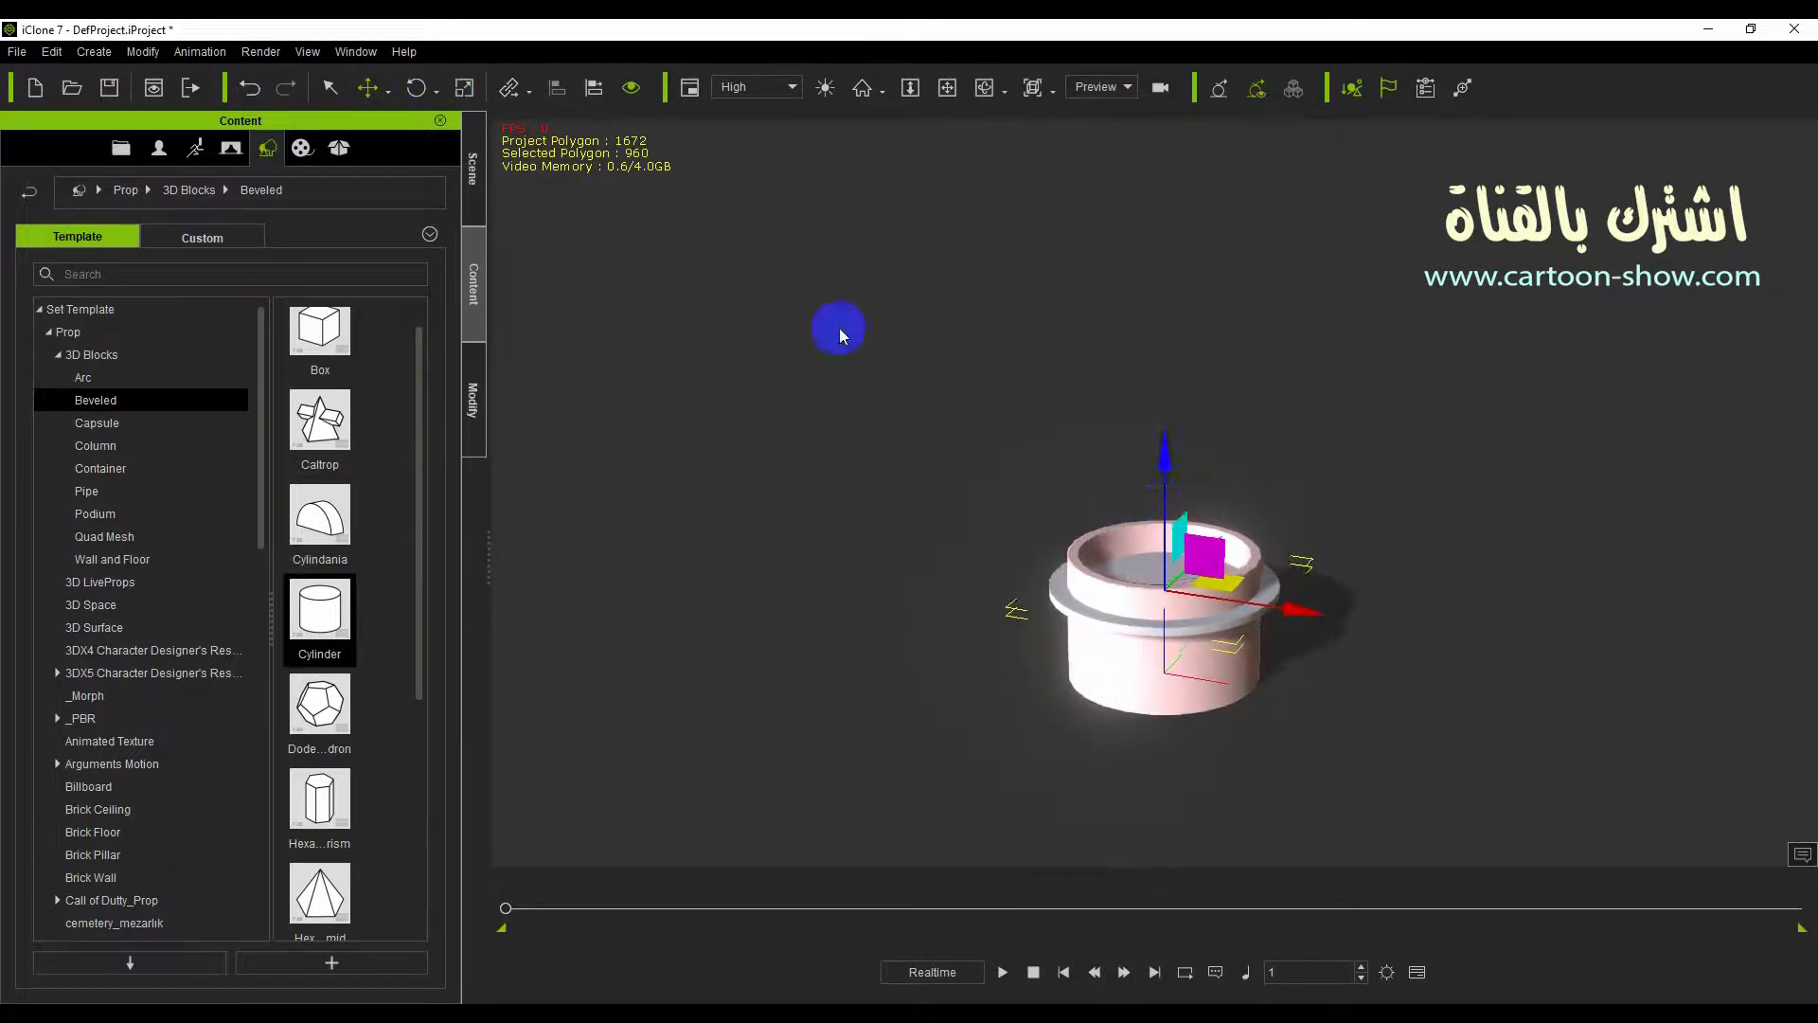
left_click(464, 89)
left_click_drag(1163, 601, 1127, 646)
Stretch the pipe taller, and raise the cylinder disc inside it to just below the rim.
left_click(1159, 696)
left_click_drag(1167, 538, 1167, 456)
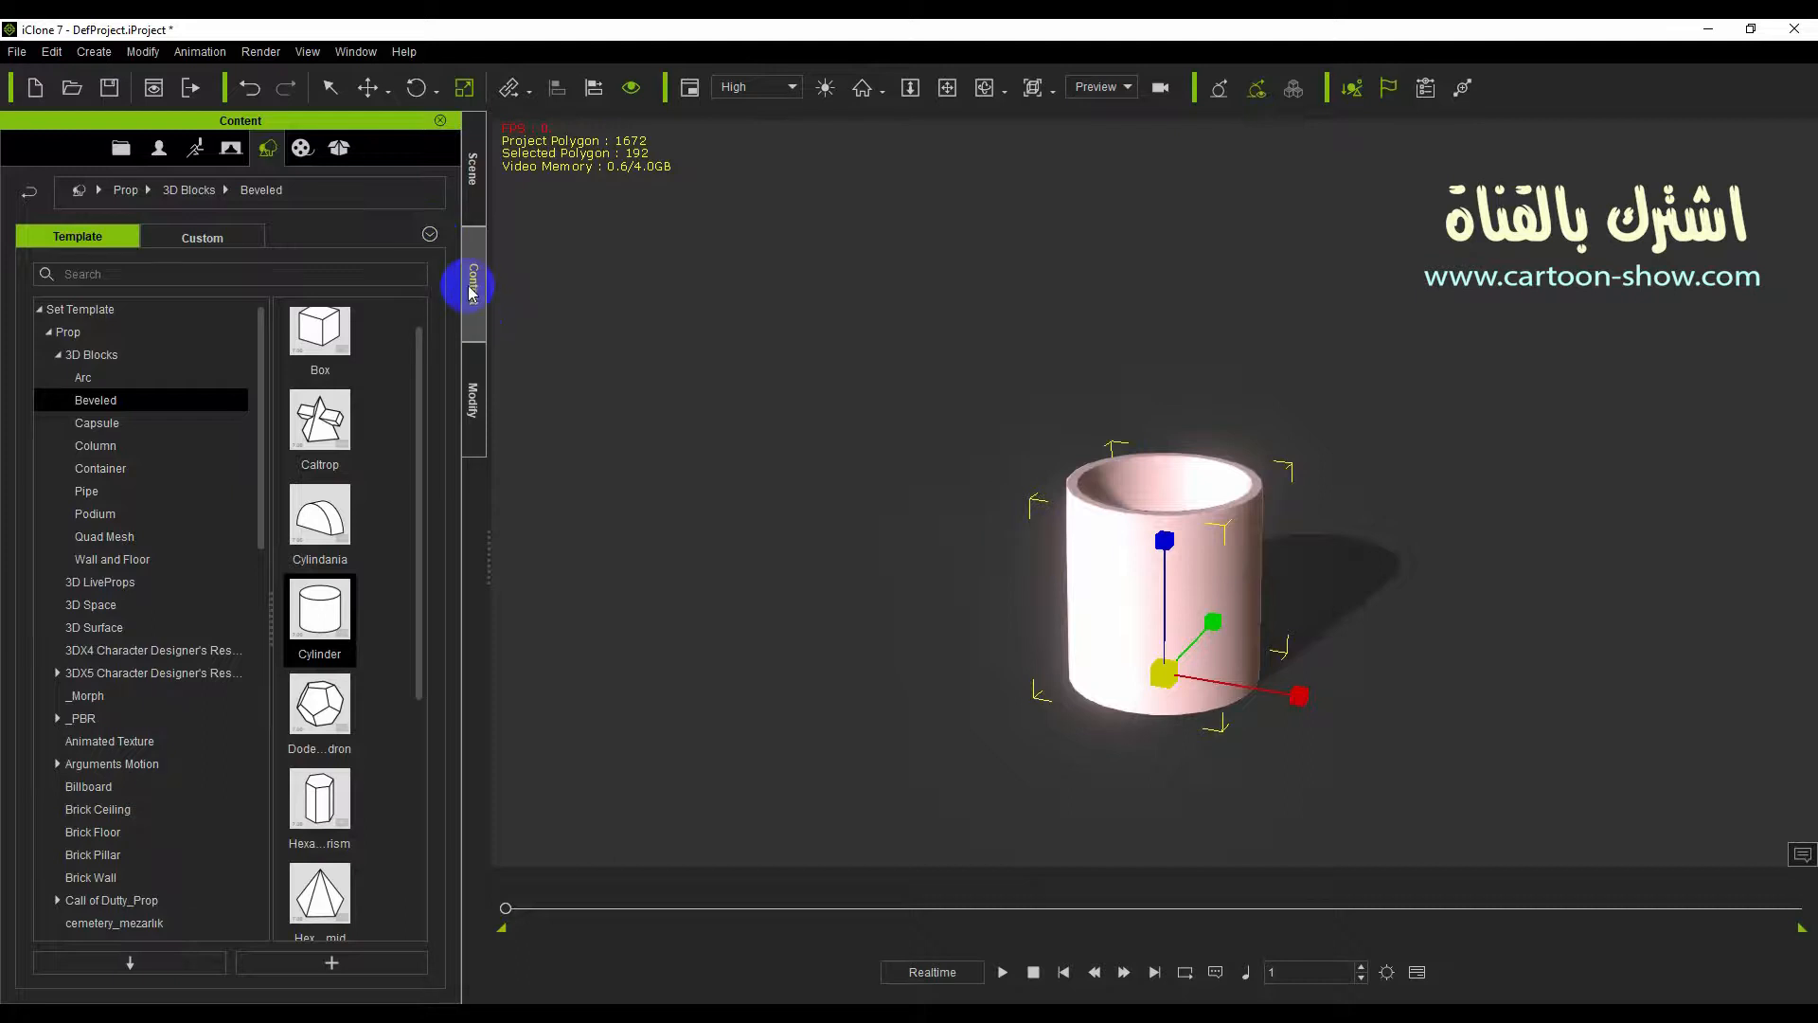
left_click(471, 180)
left_click(86, 277)
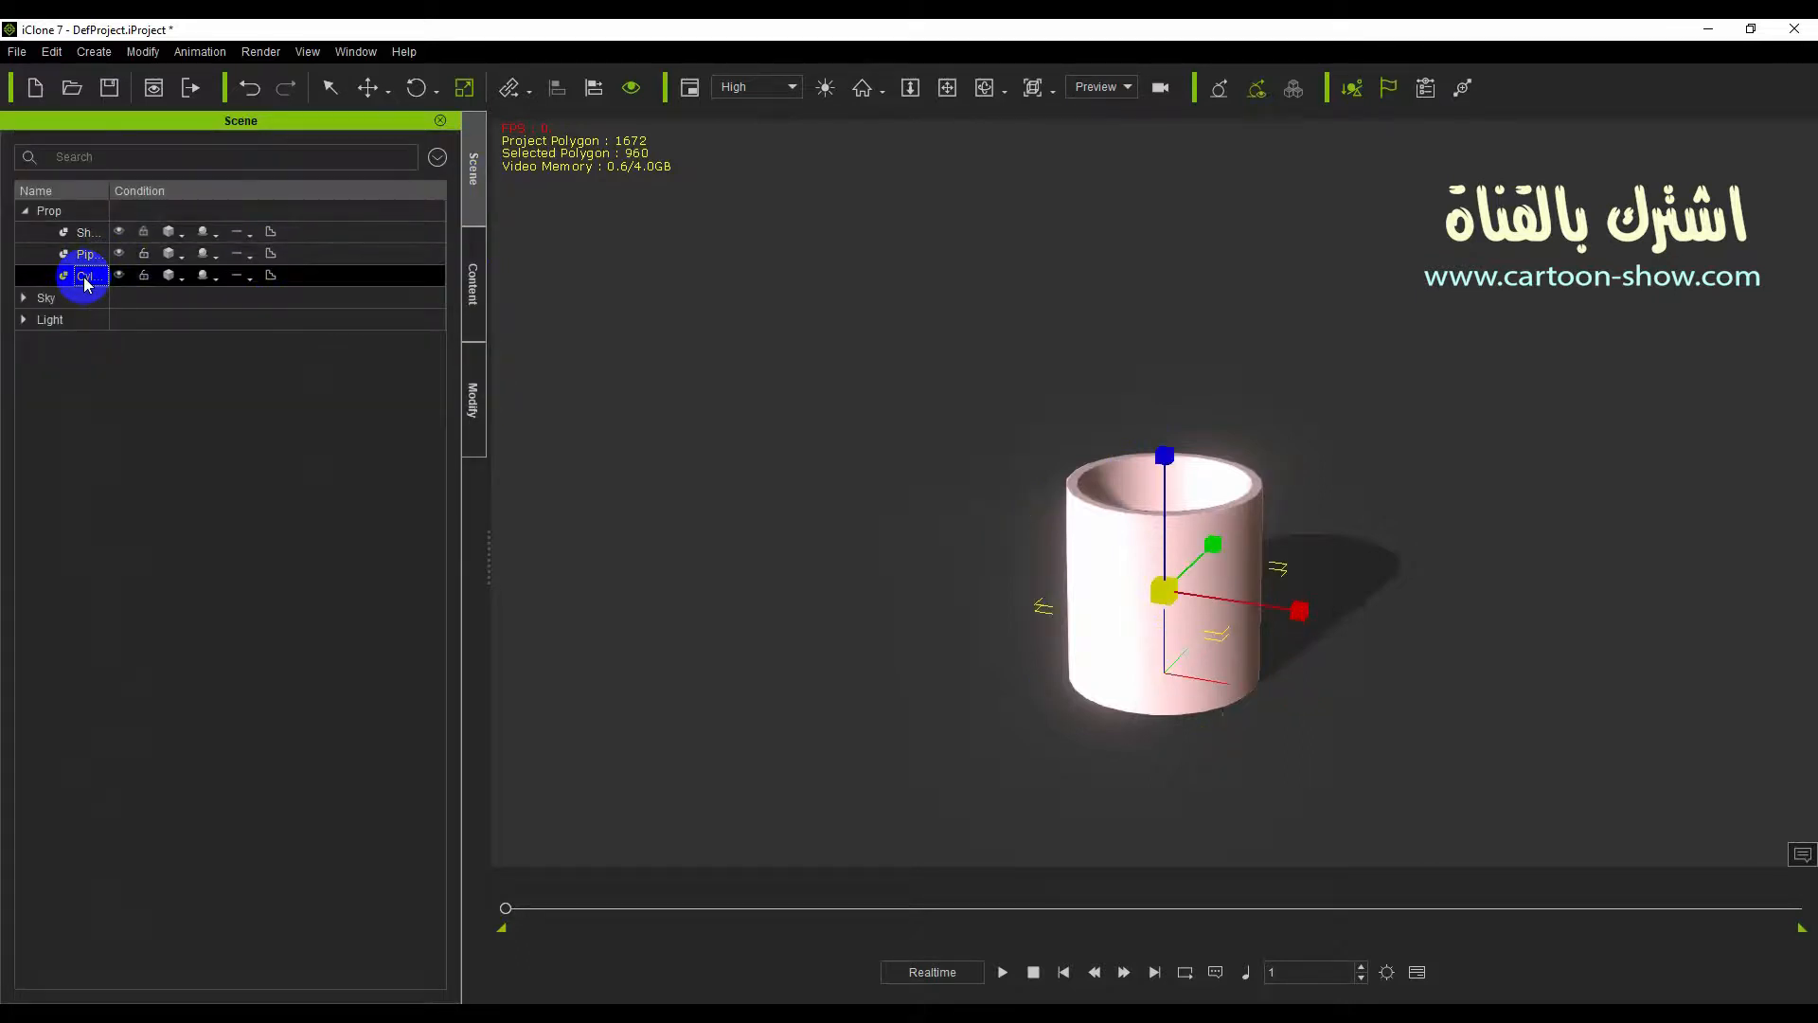
key("w")
left_click_drag(1163, 453, 1162, 383)
left_click(985, 88)
left_click_drag(921, 333, 1210, 375)
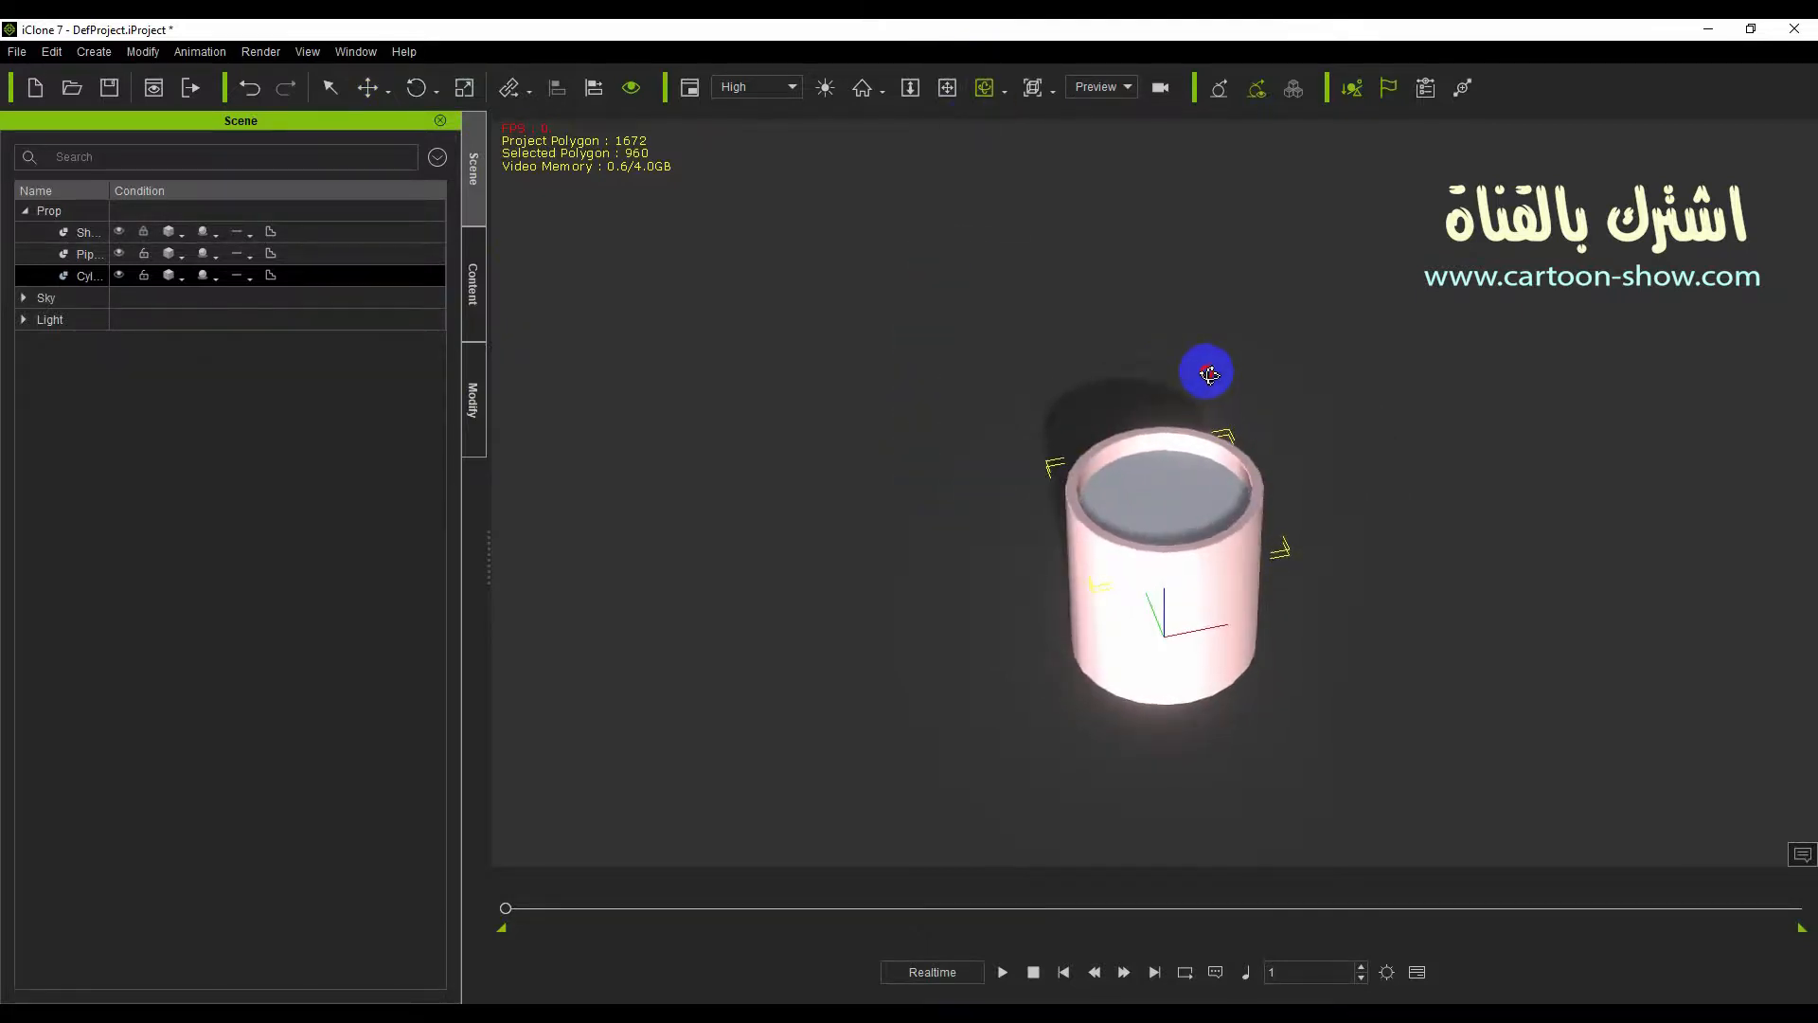
scroll(1173, 455, "up", 10)
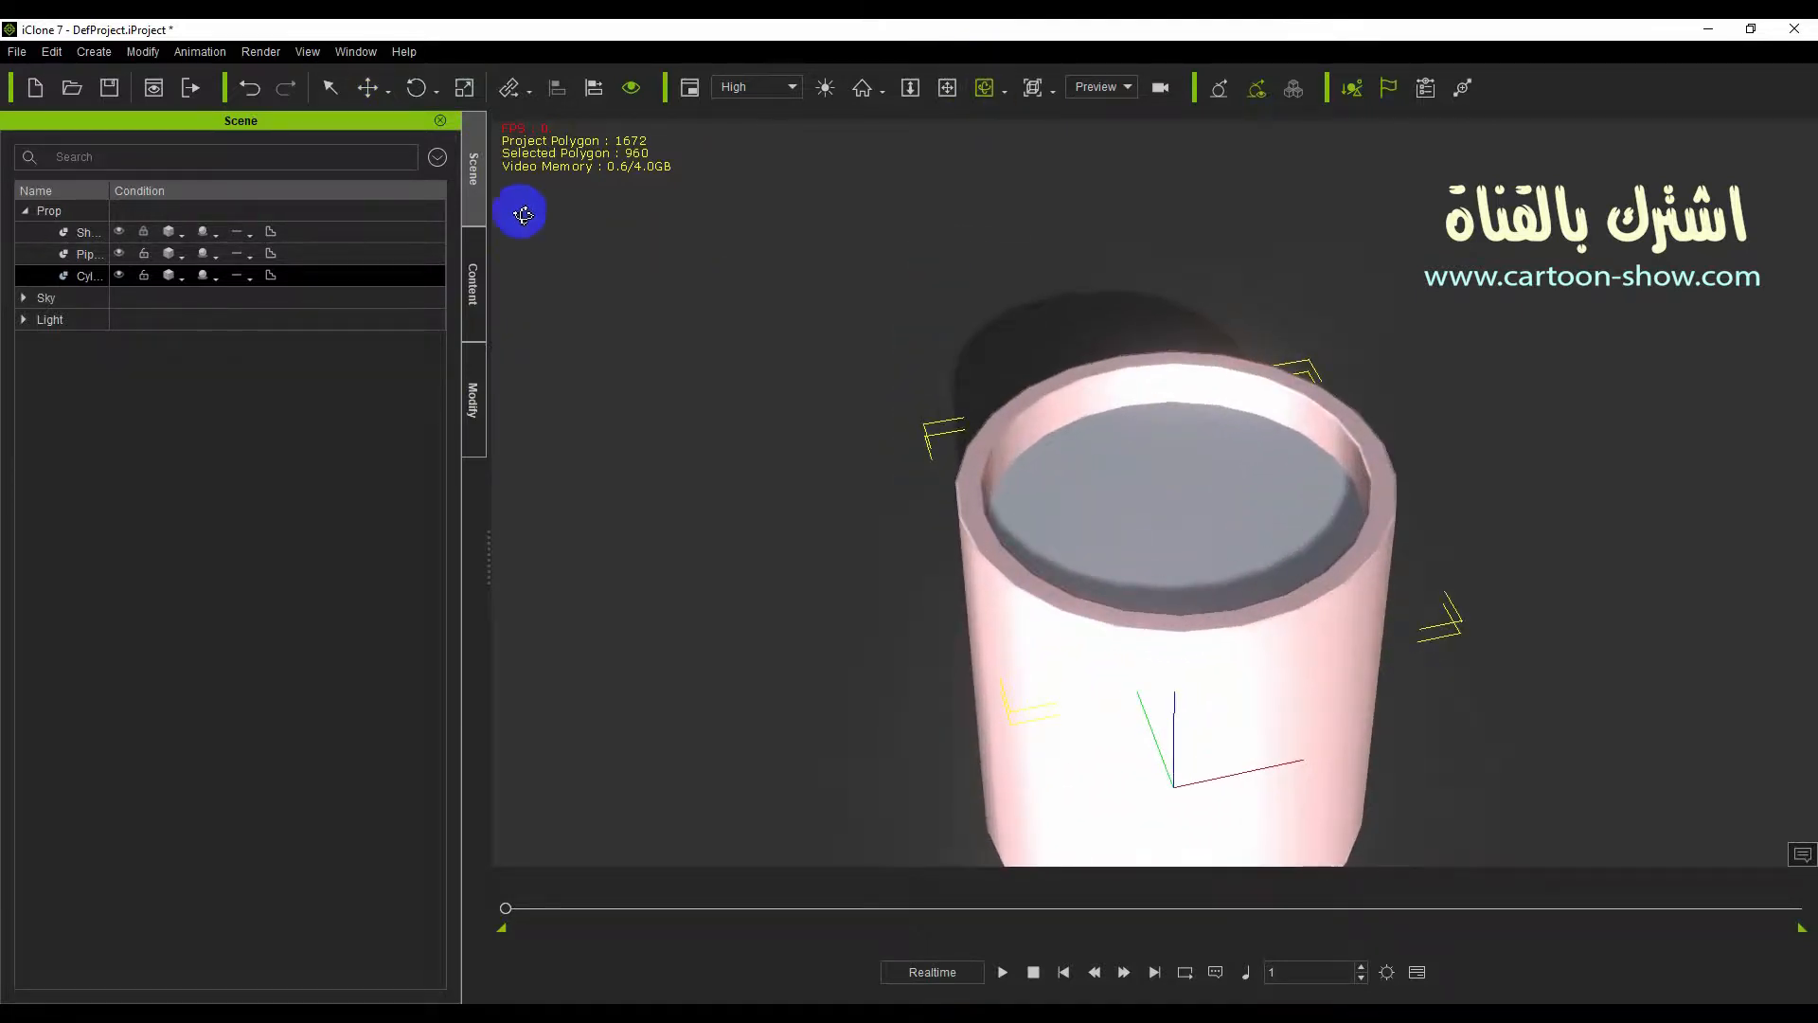
Examine the media library's Texture categories, including Animated, Beach Texture Collection and Weight Map, for a suitable disc texture.
left_click(473, 284)
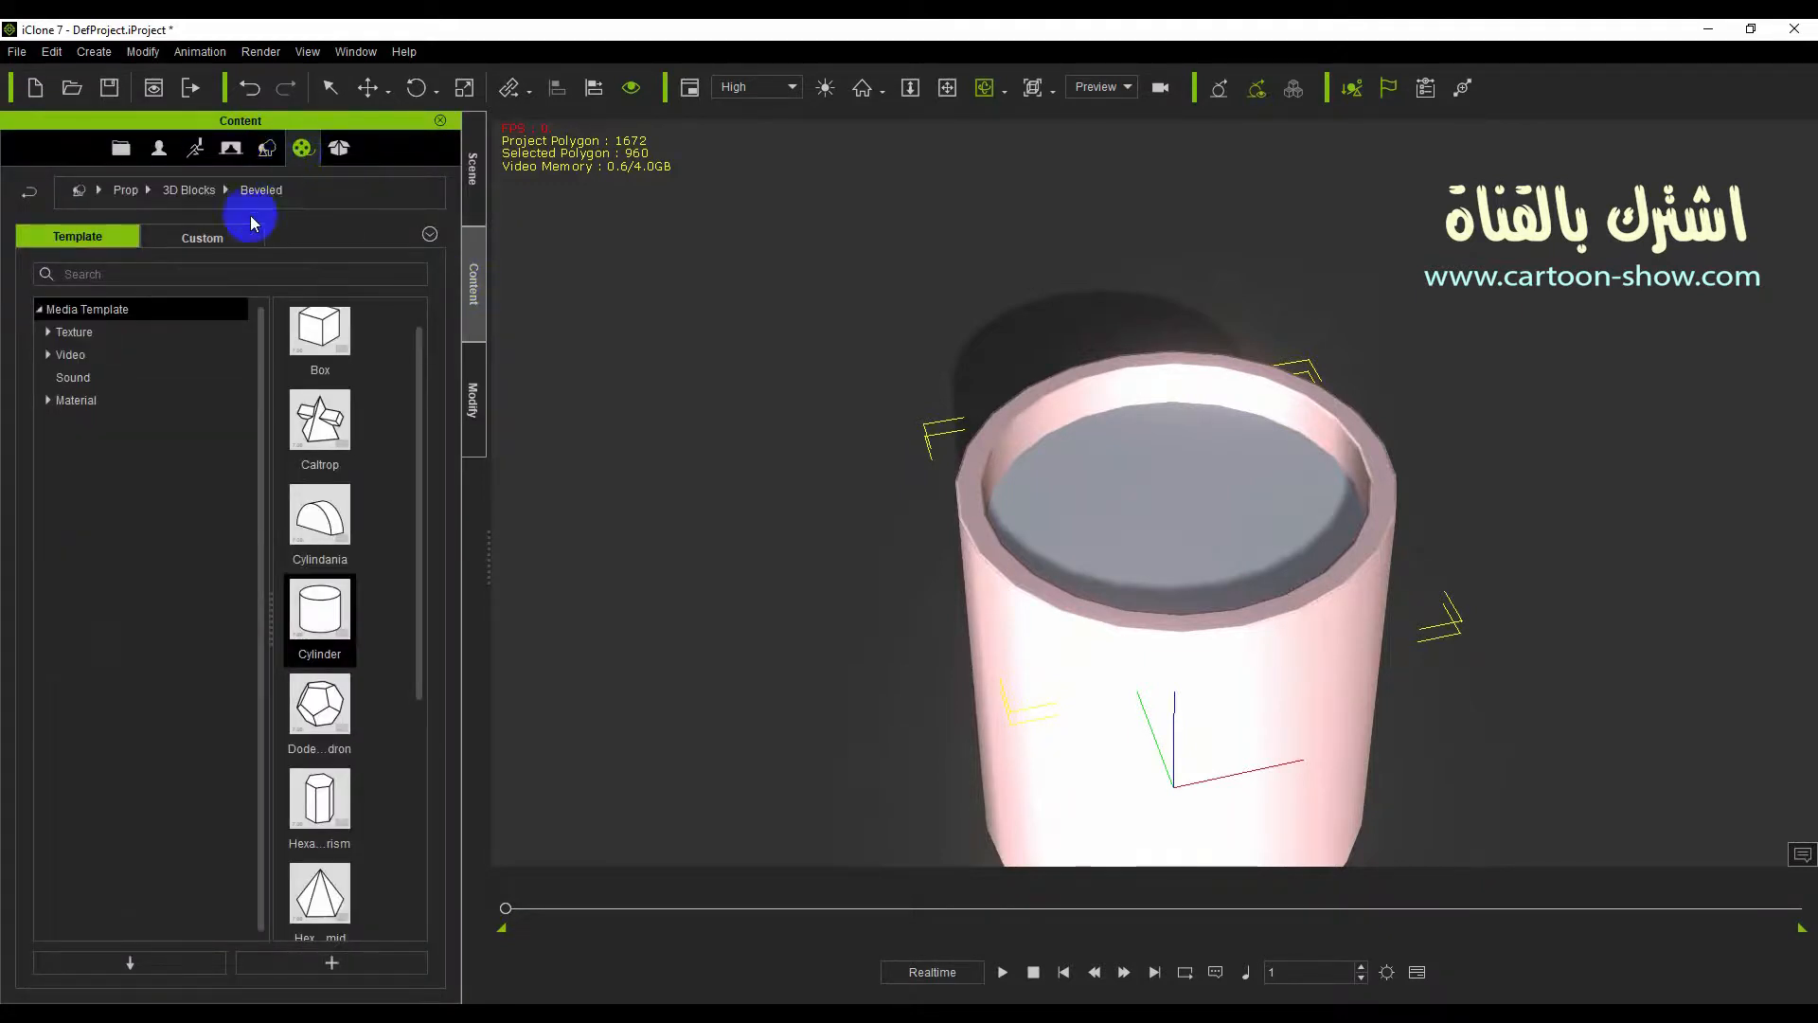
left_click(67, 336)
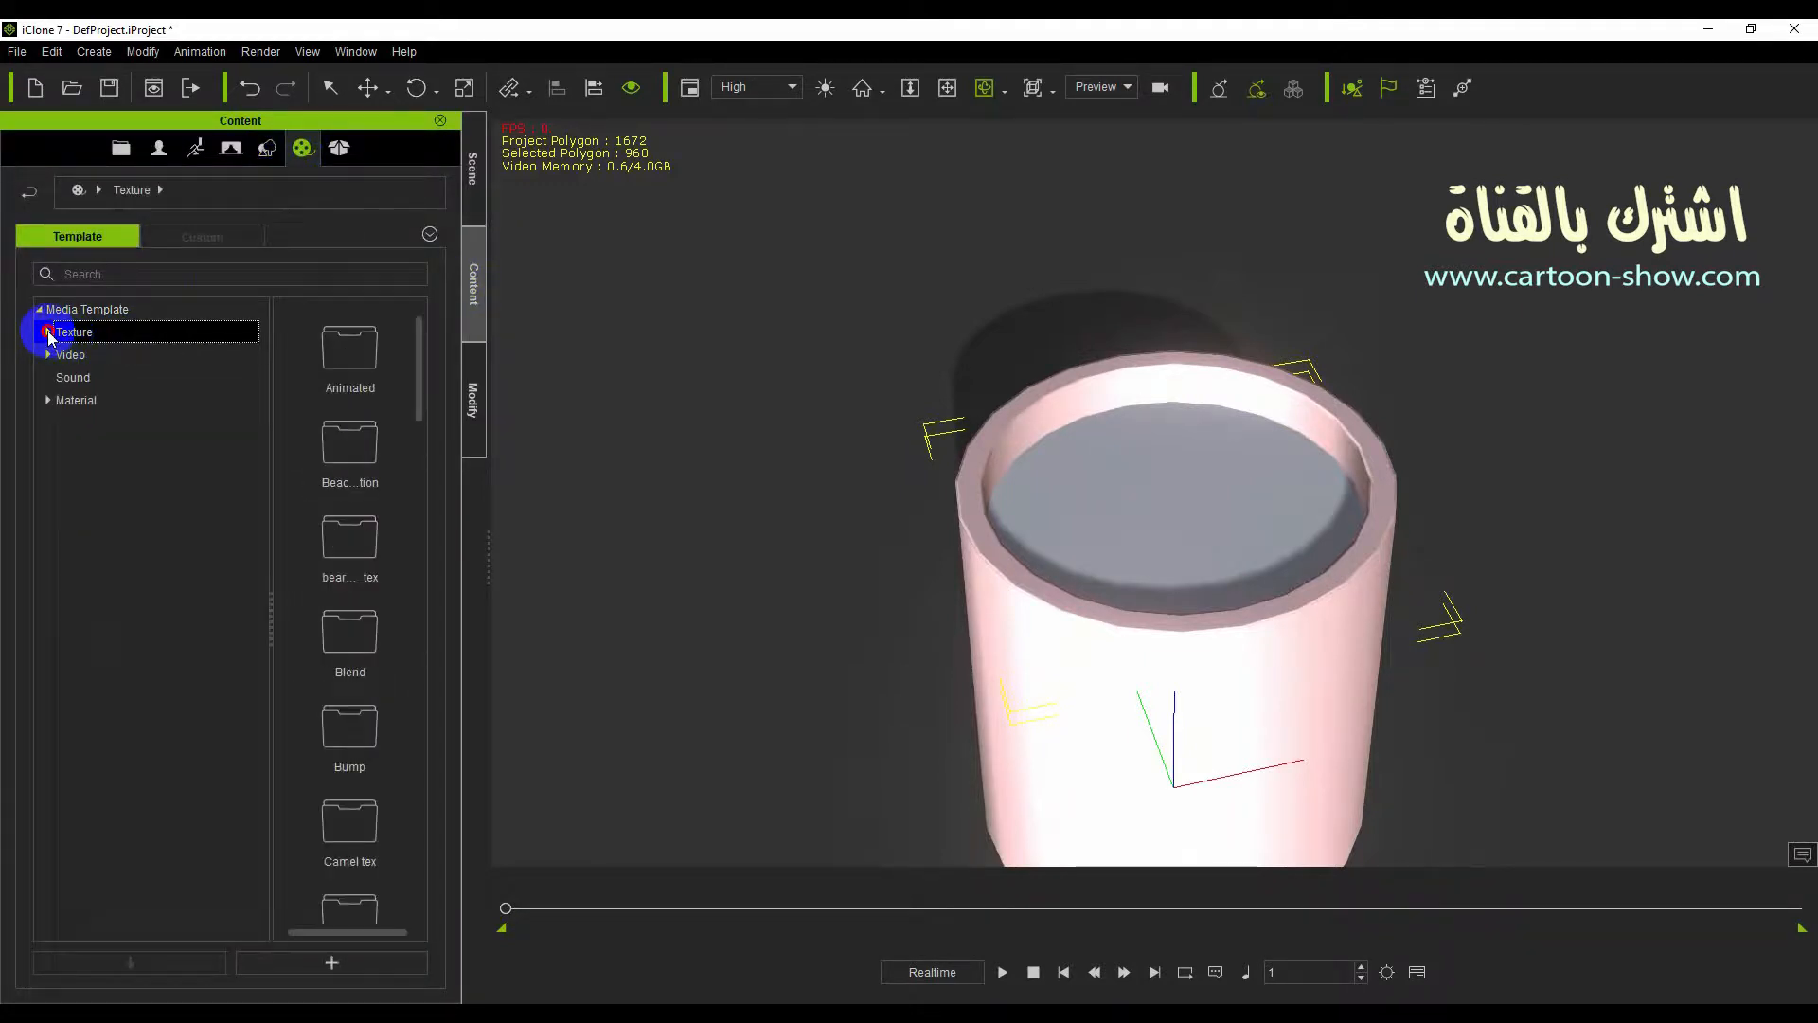
left_click(47, 331)
left_click(59, 356)
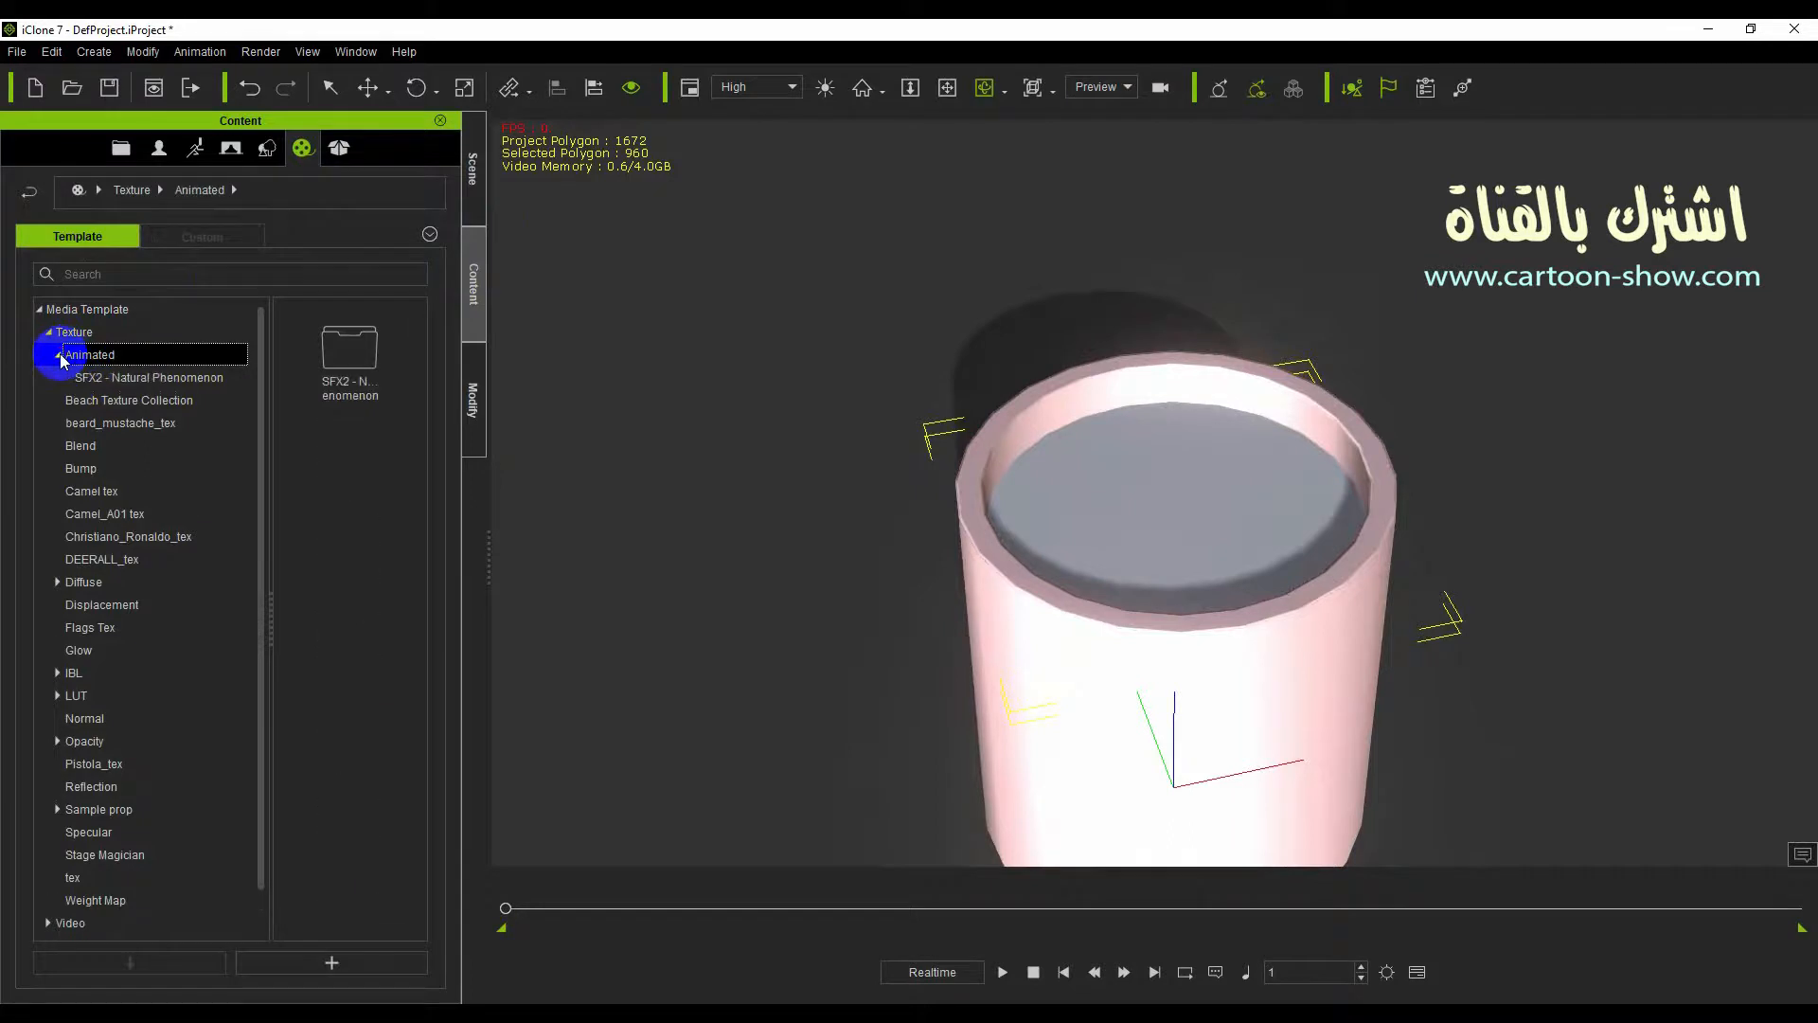
left_click(58, 355)
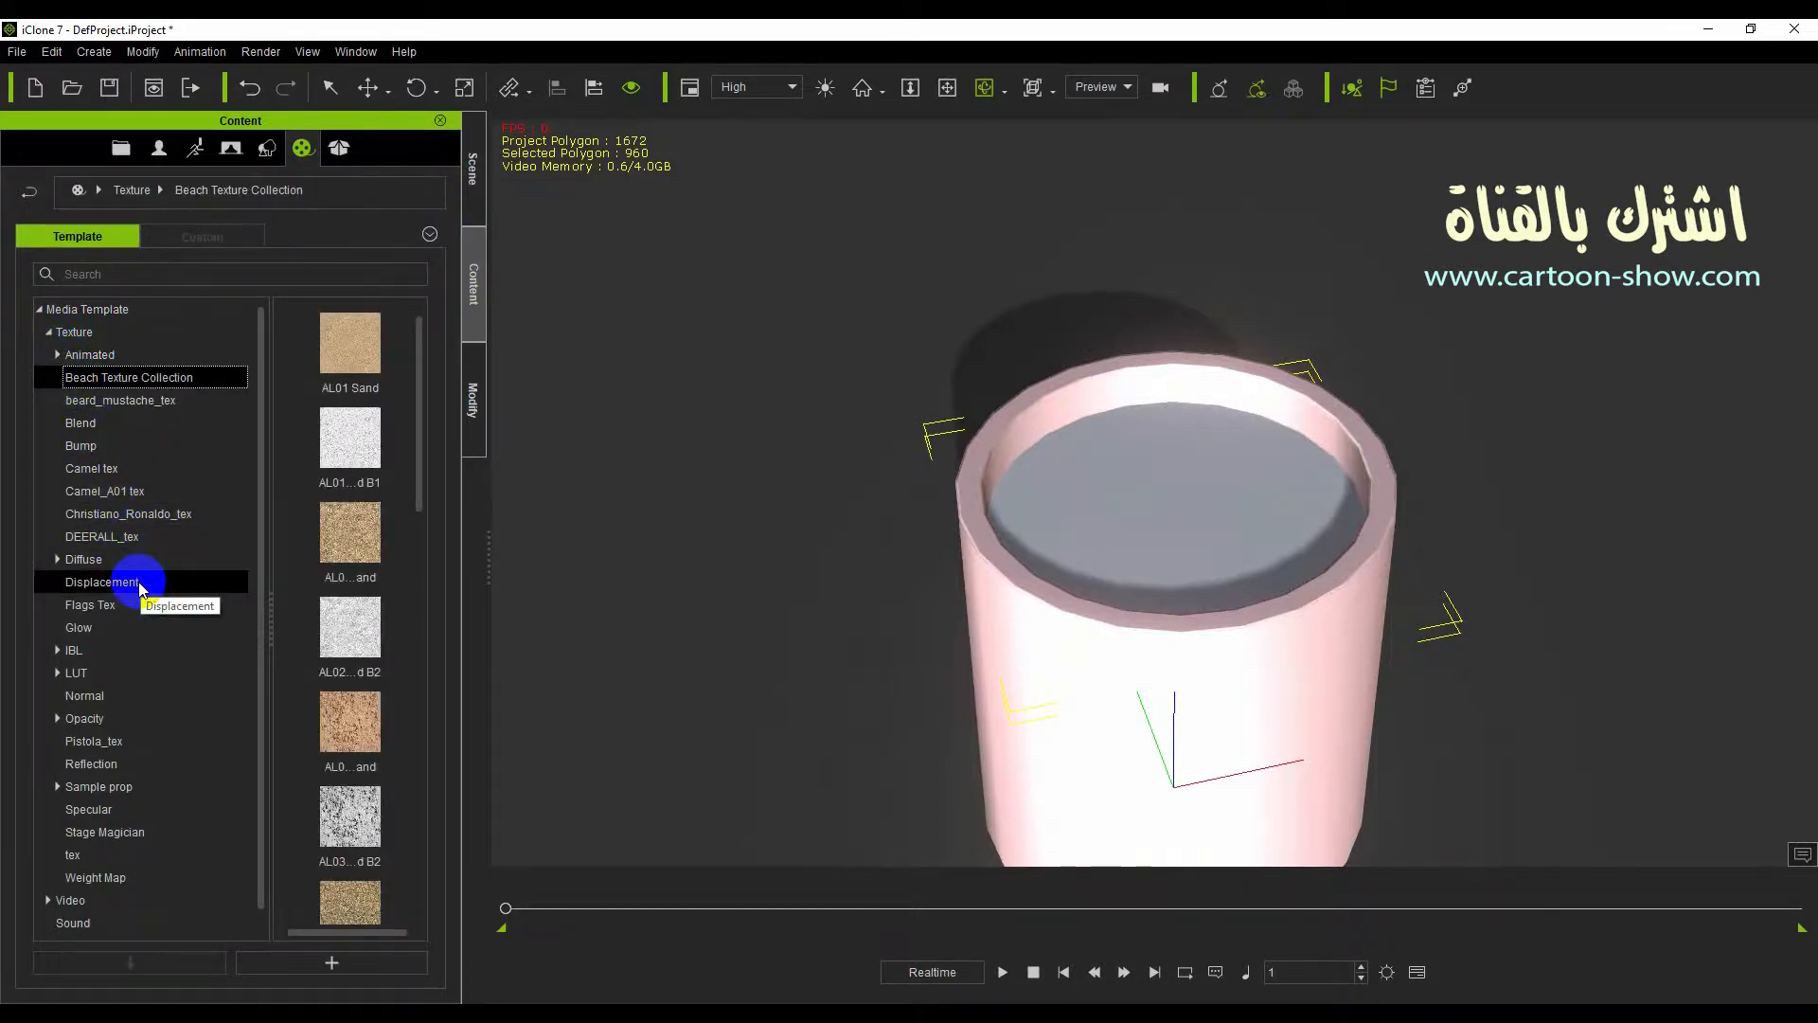
scroll(114, 644, "down", 1)
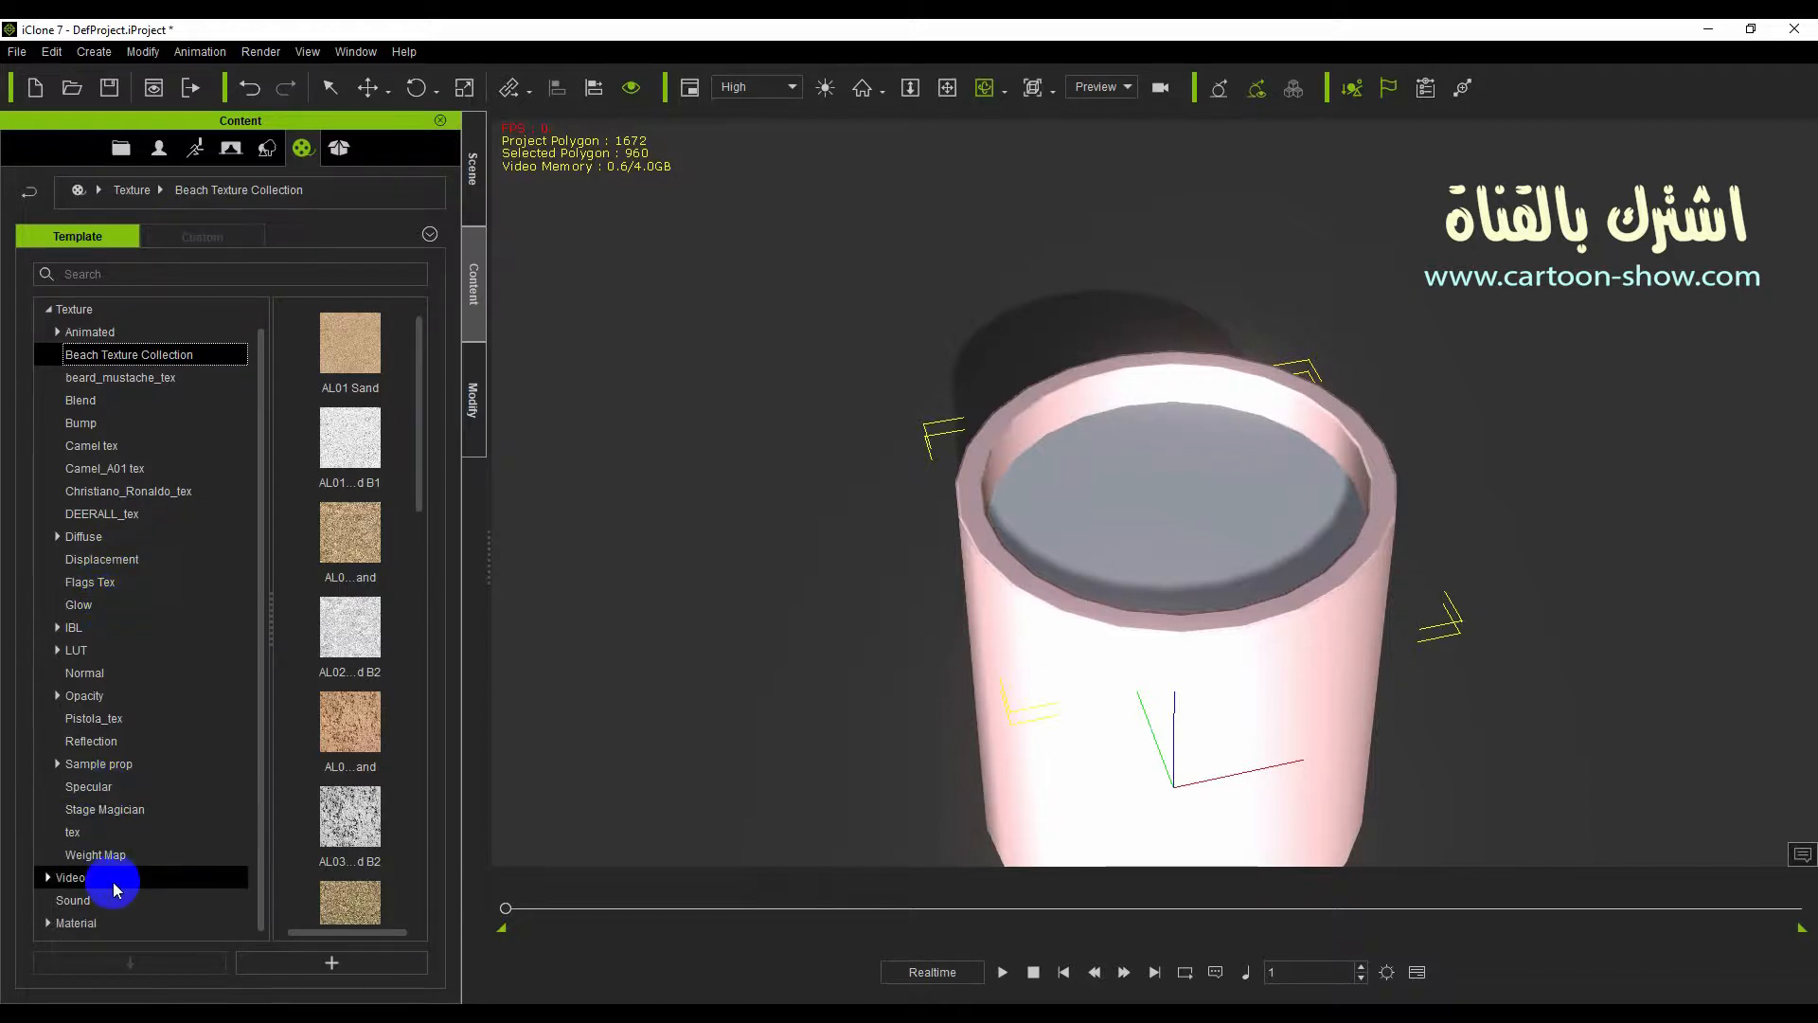
left_click(94, 854)
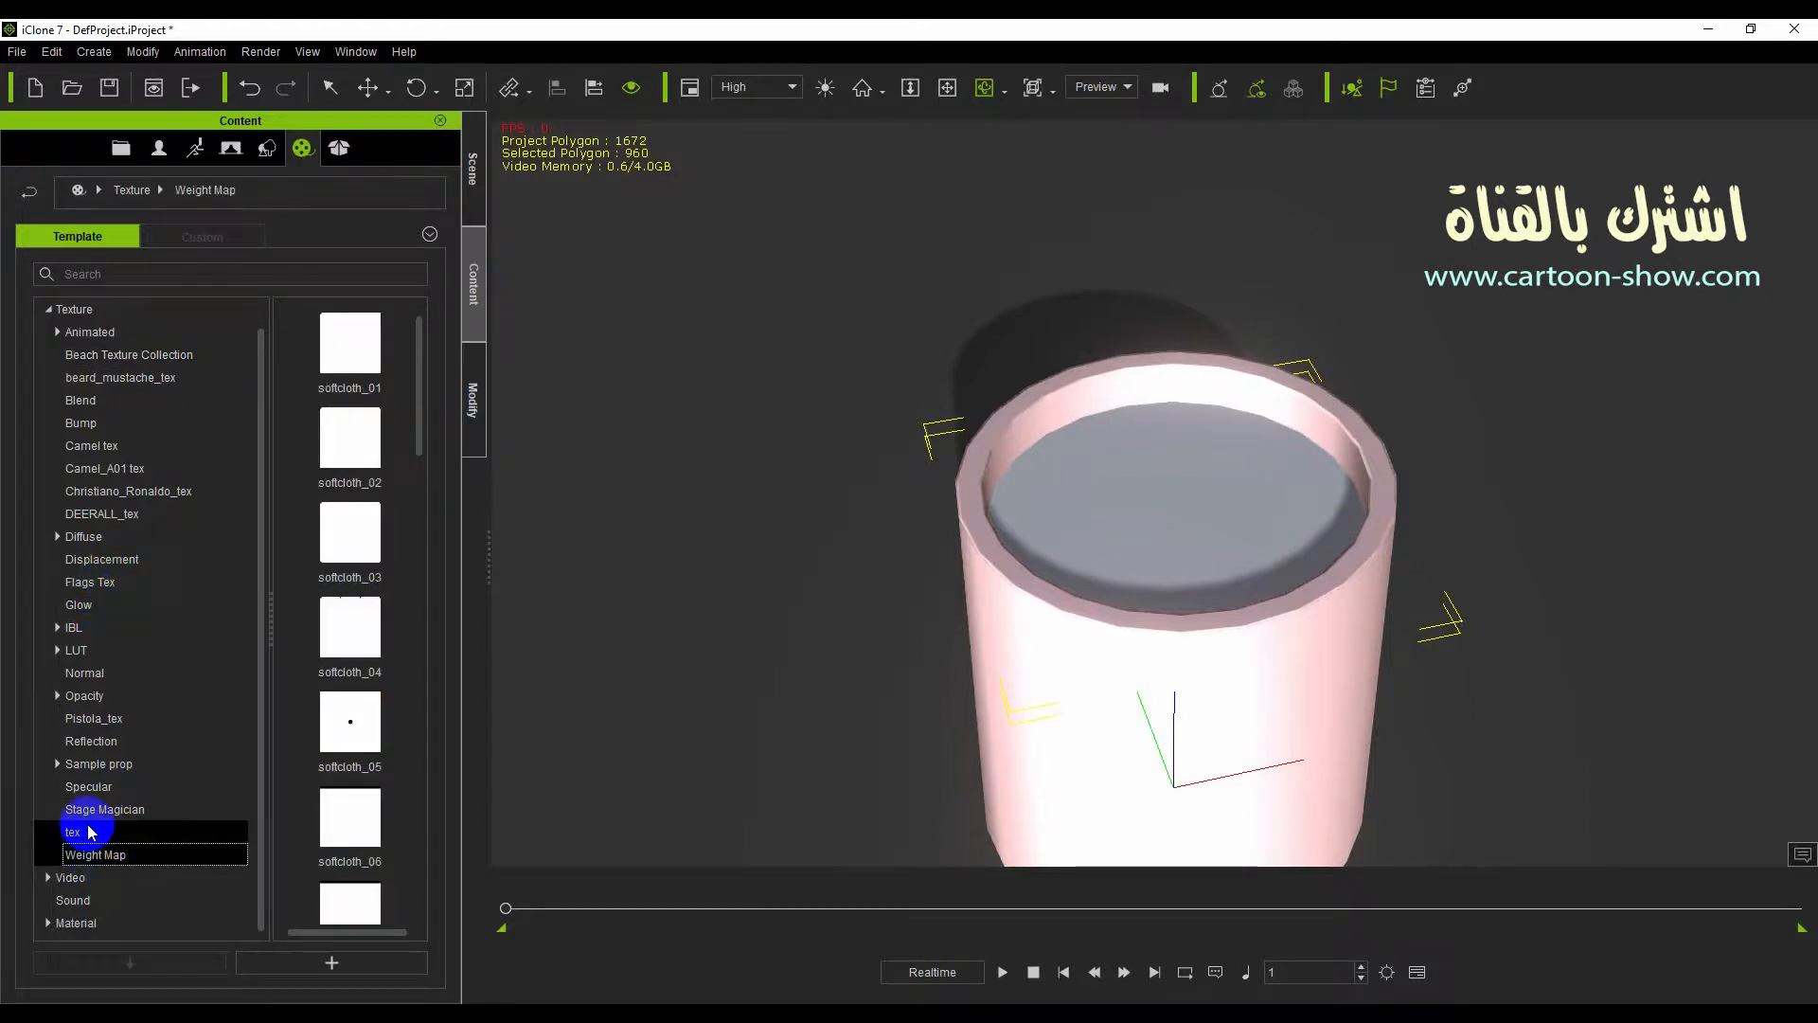
Look through the Sample prop texture subfolders, such as Fence, Kite and Net, and the Specular and Stage Magician textures.
left_click(85, 765)
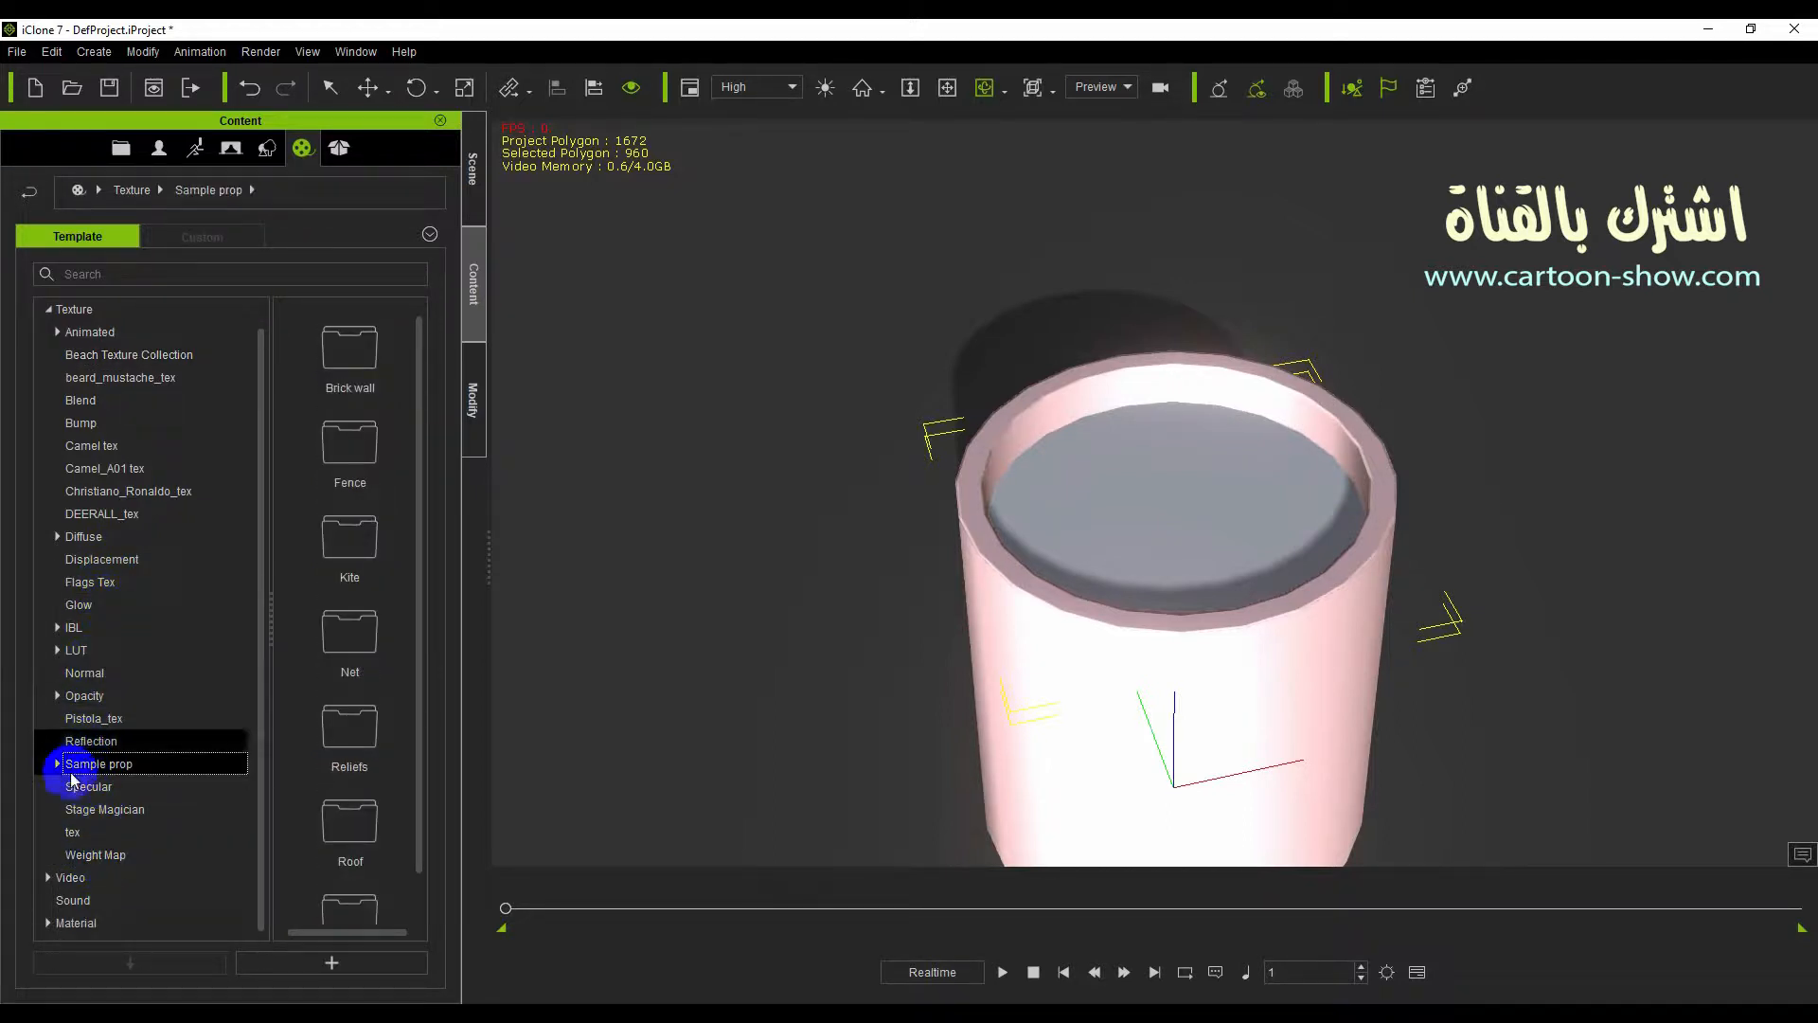
left_click(56, 763)
left_click(87, 787)
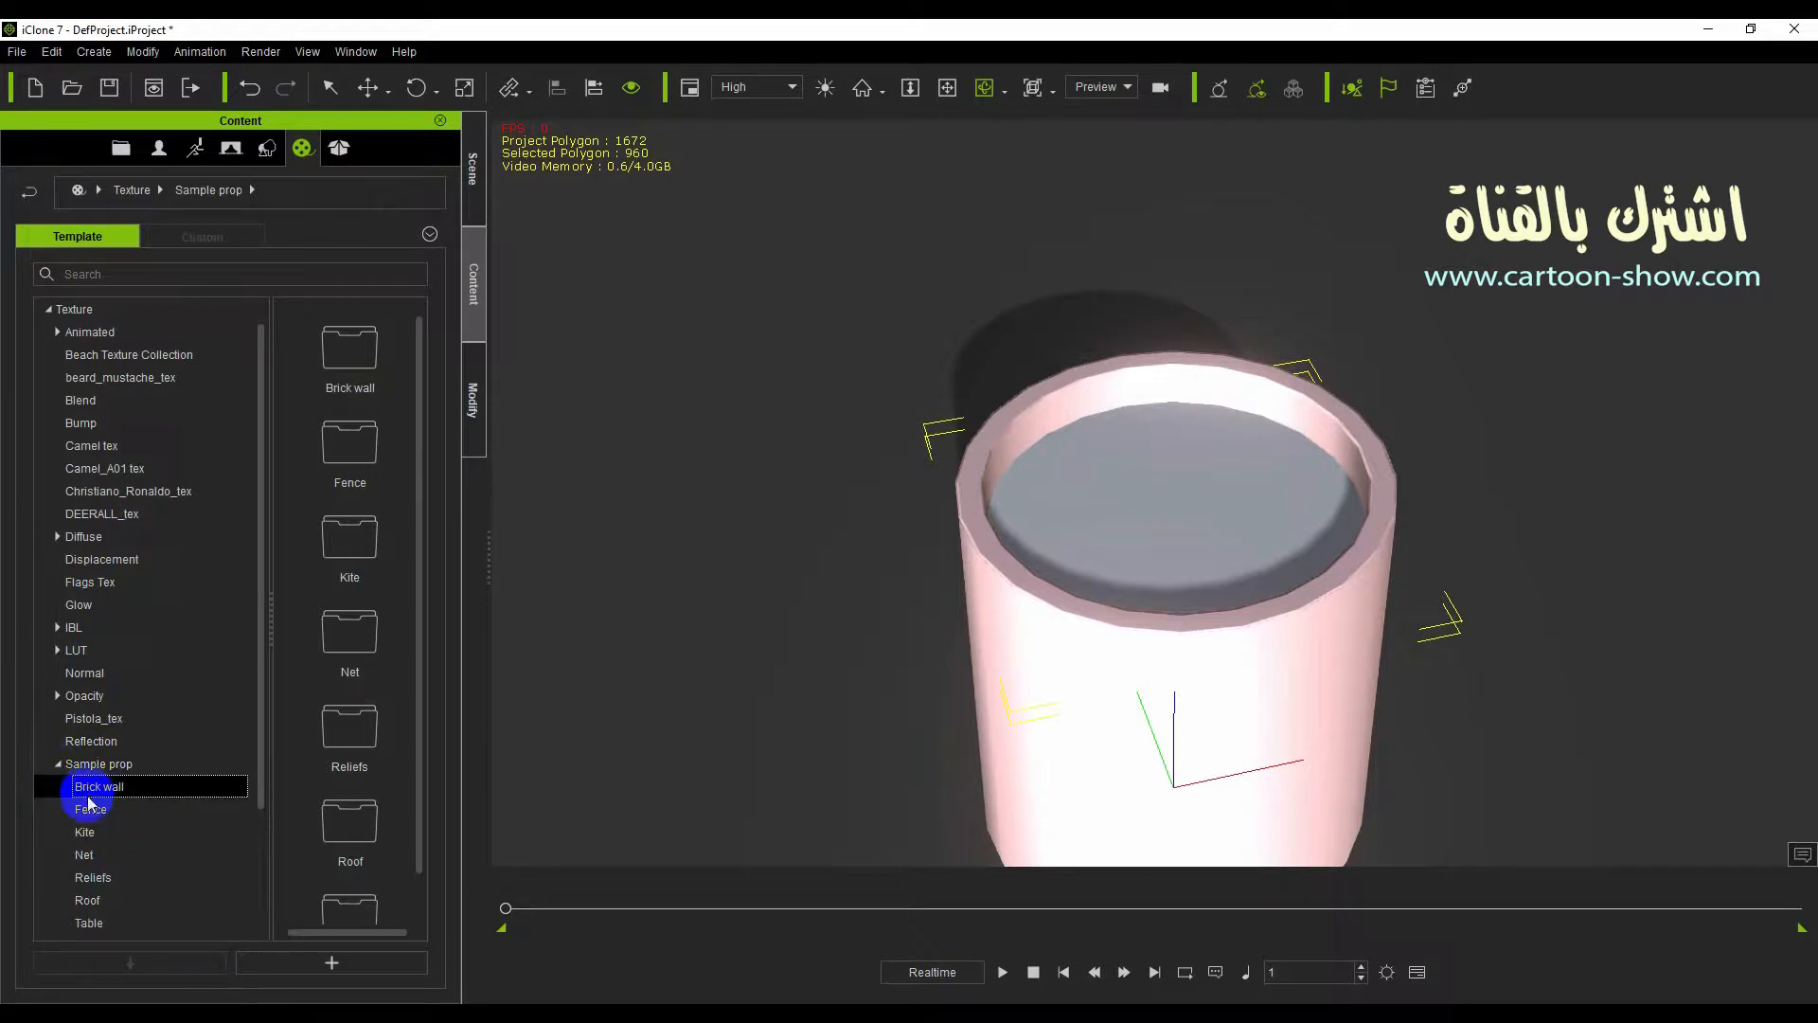
left_click(88, 810)
left_click(87, 832)
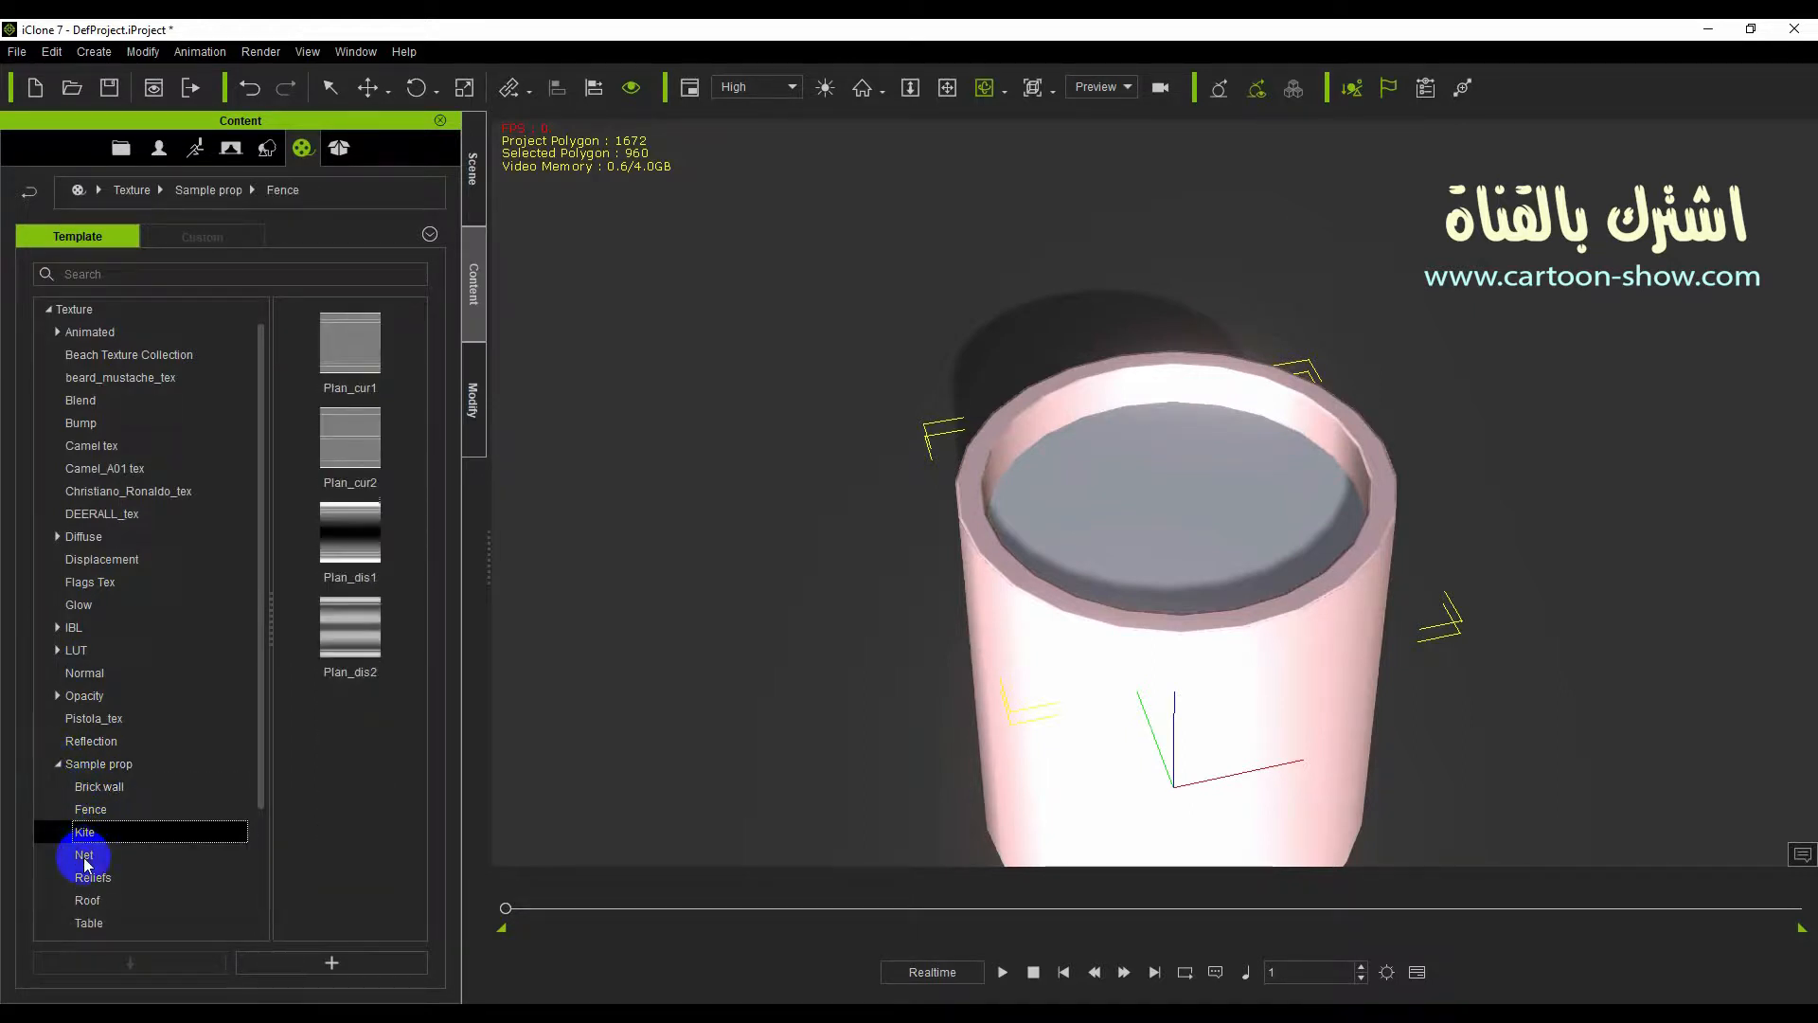
left_click(85, 855)
scroll(83, 857, "down", 3)
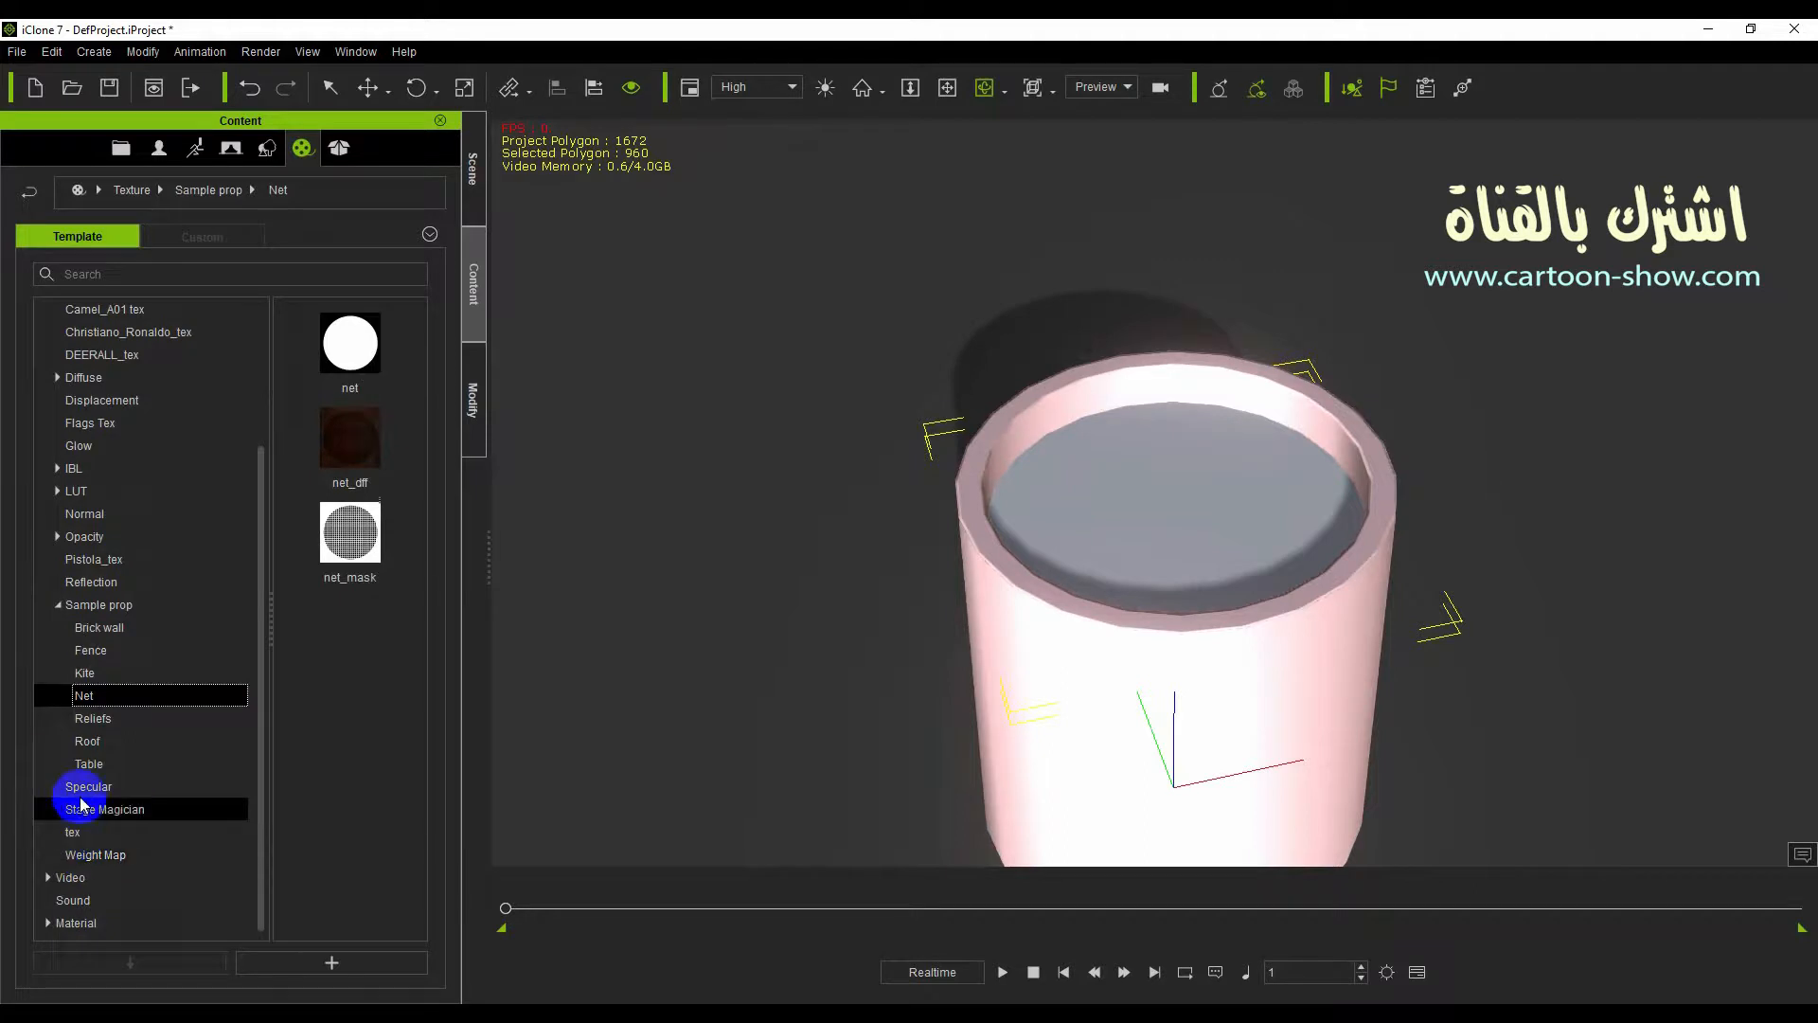
left_click(81, 789)
left_click(90, 810)
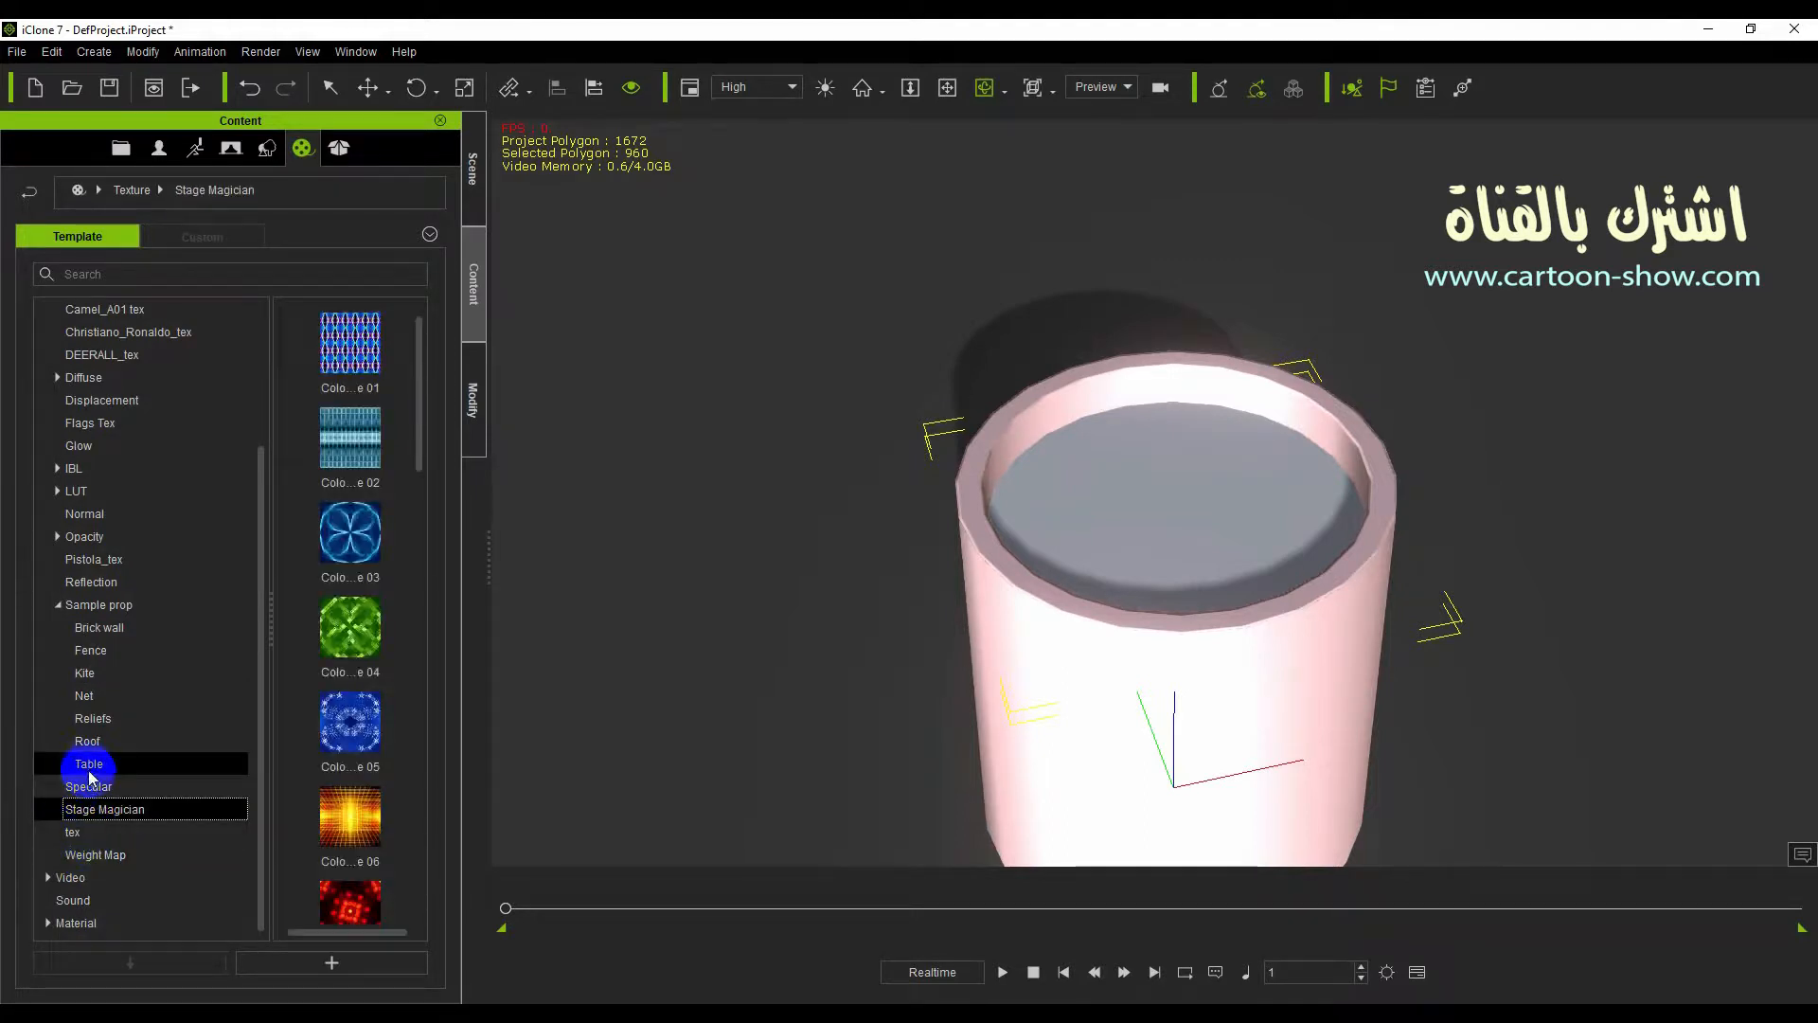
Examine the Flags Tex, Diffuse and Camel tex categories, and the loose textures in the main Texture folder.
scroll(81, 757, "up", 3)
left_click(83, 610)
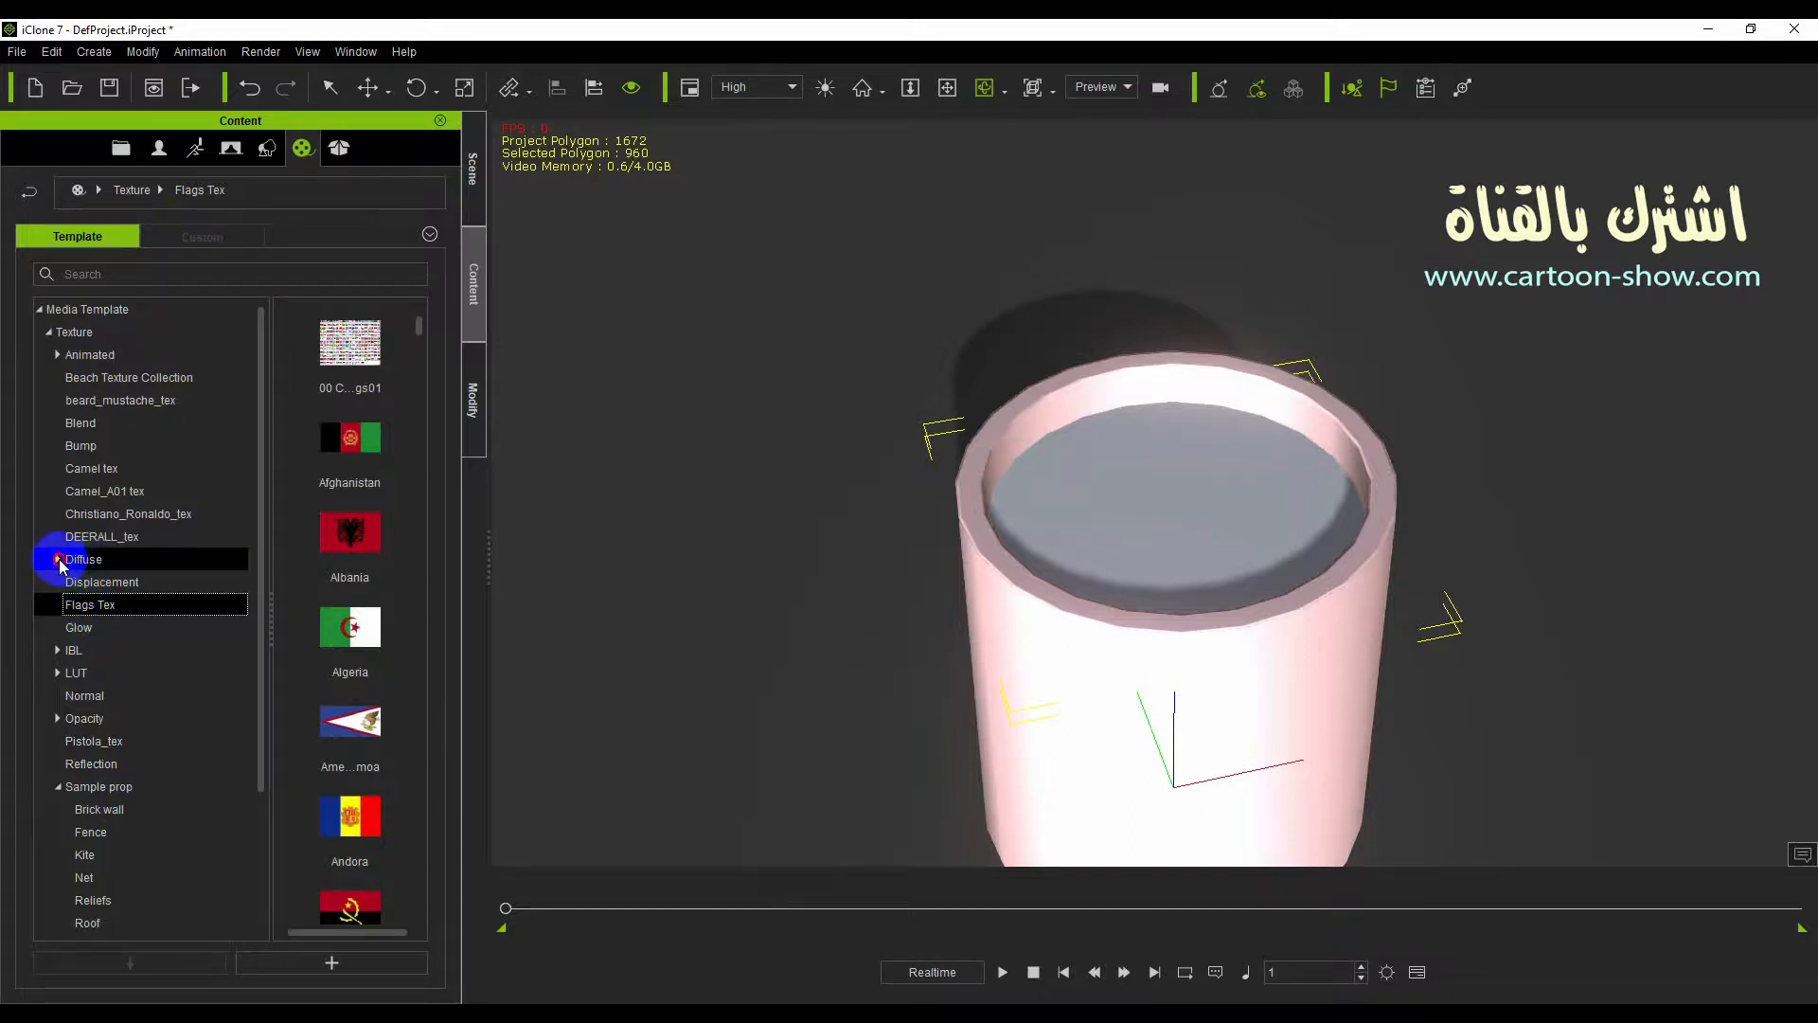
left_click(57, 559)
left_click(97, 583)
left_click(89, 472)
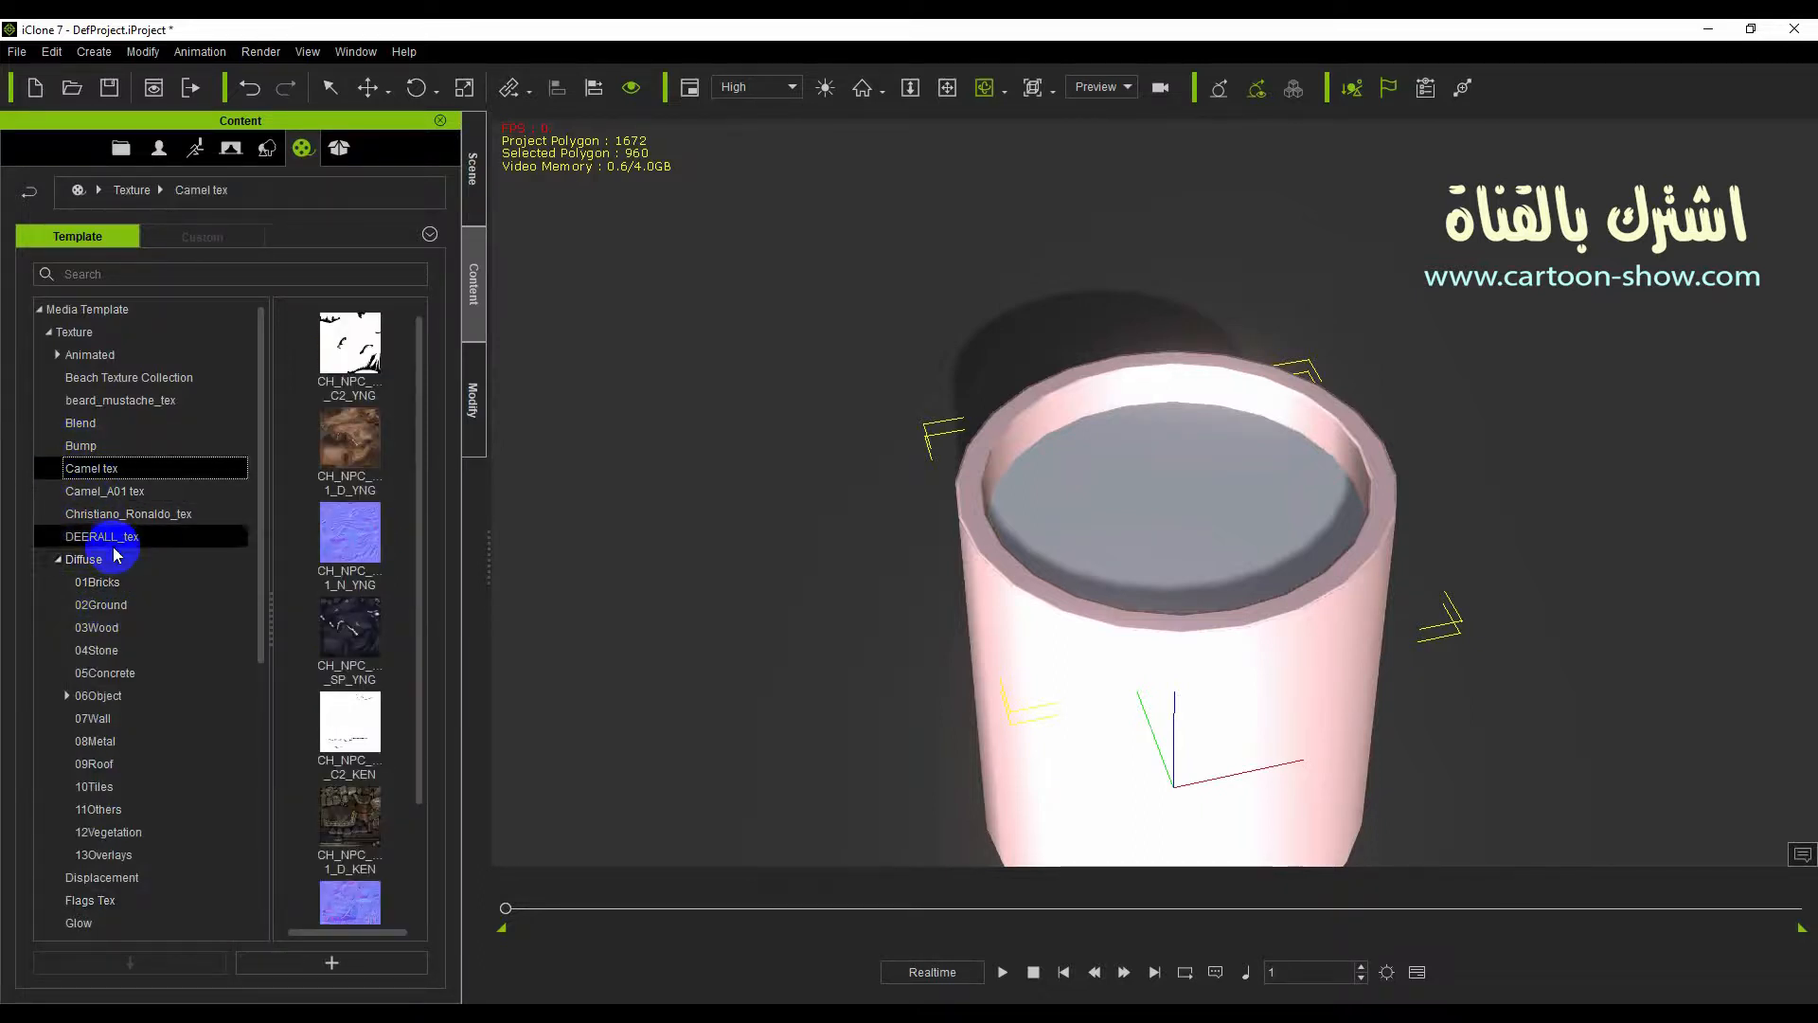
left_click(83, 312)
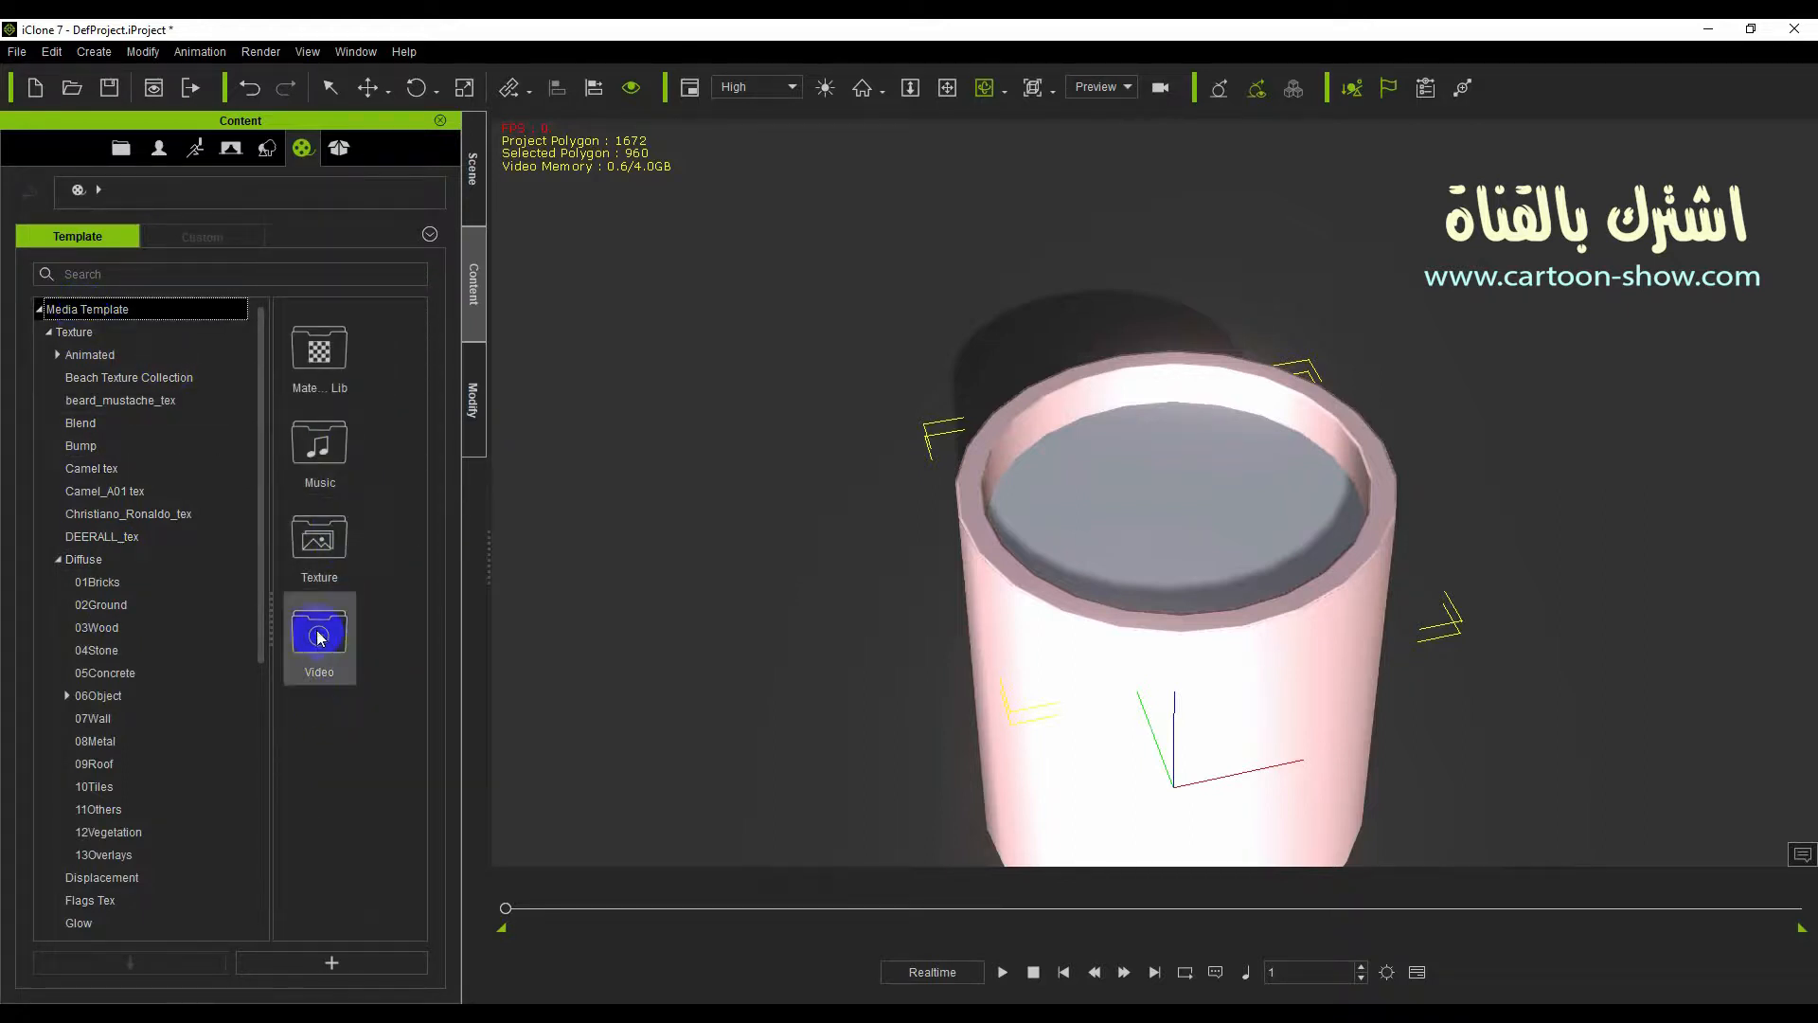
double_click(316, 537)
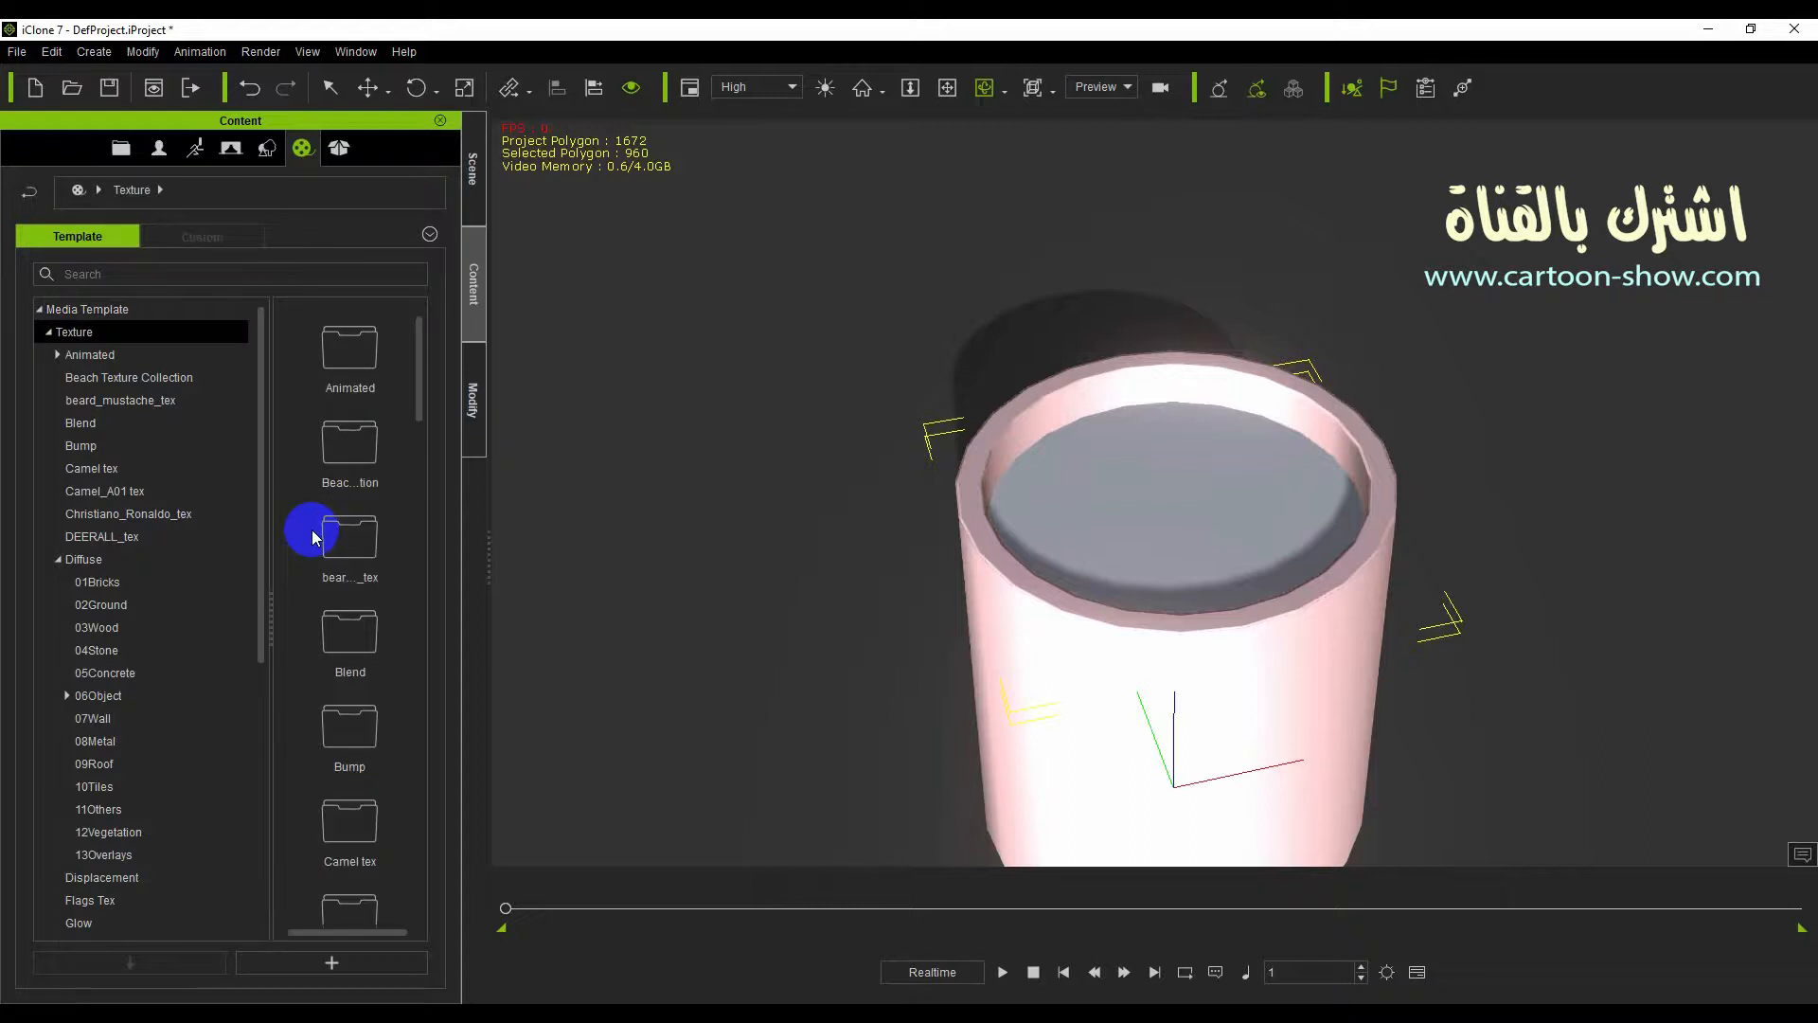
scroll(357, 629, "down", 15)
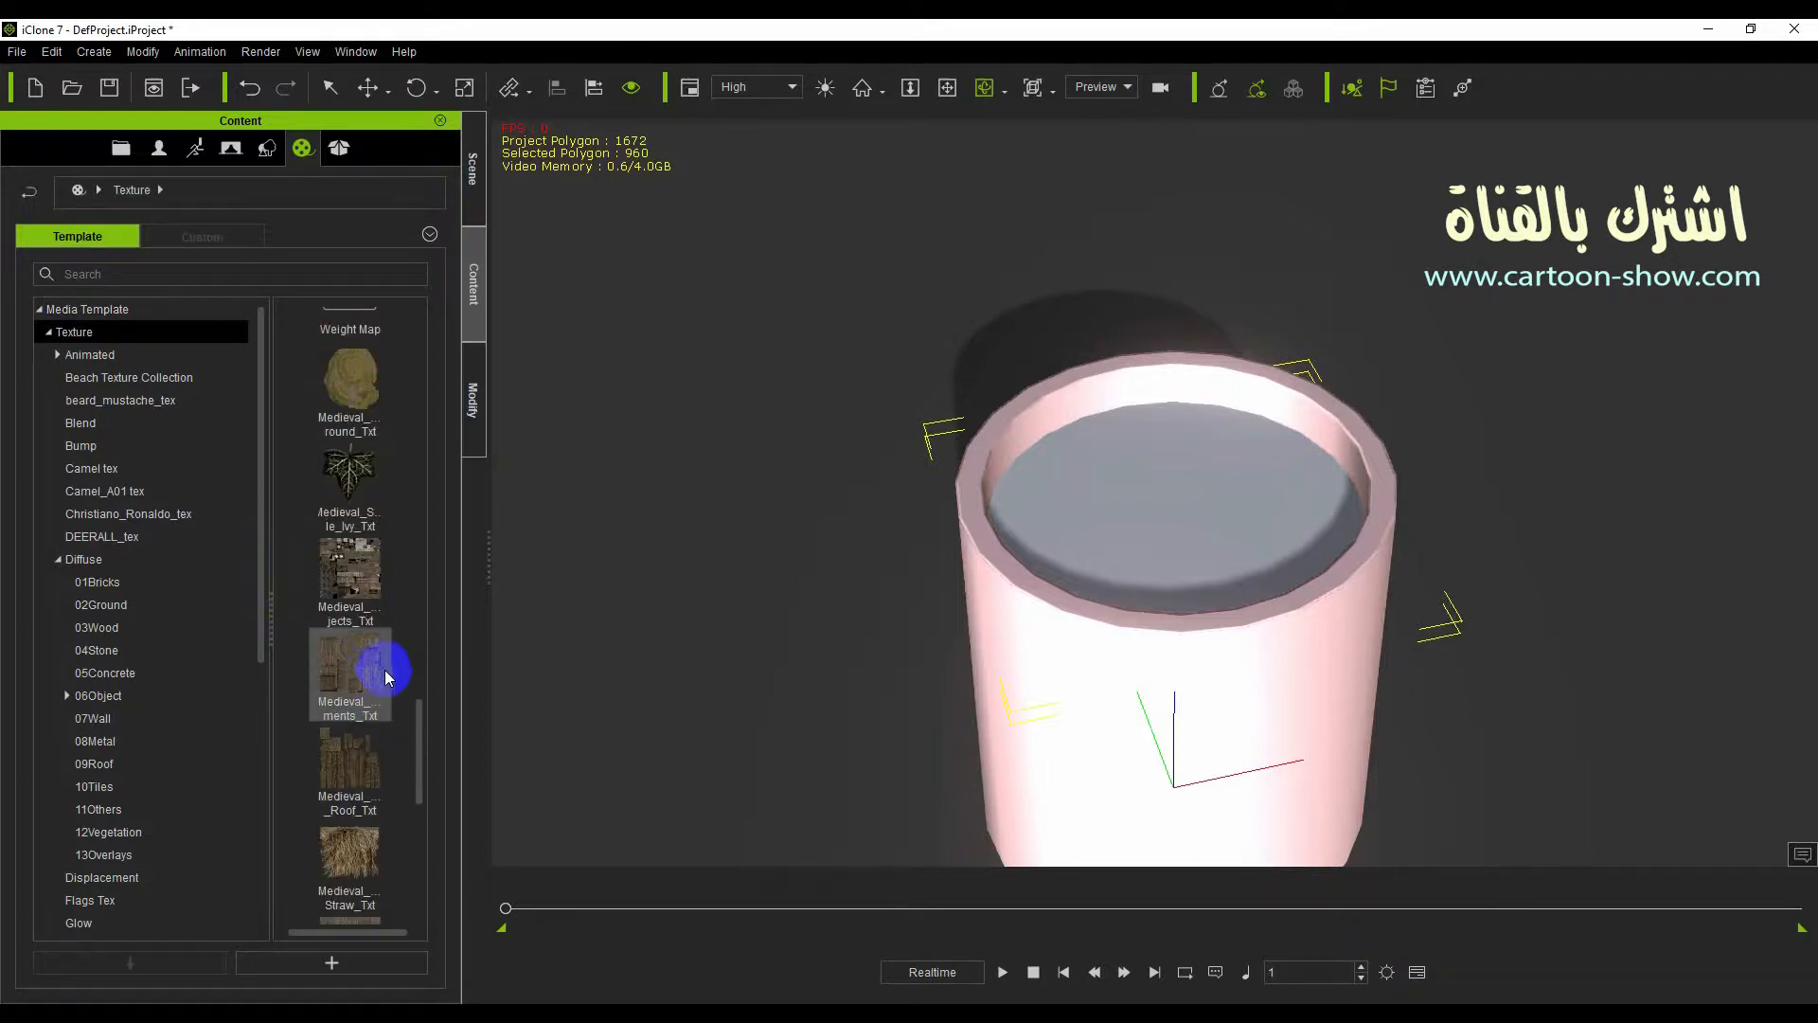
scroll(389, 714, "down", 3)
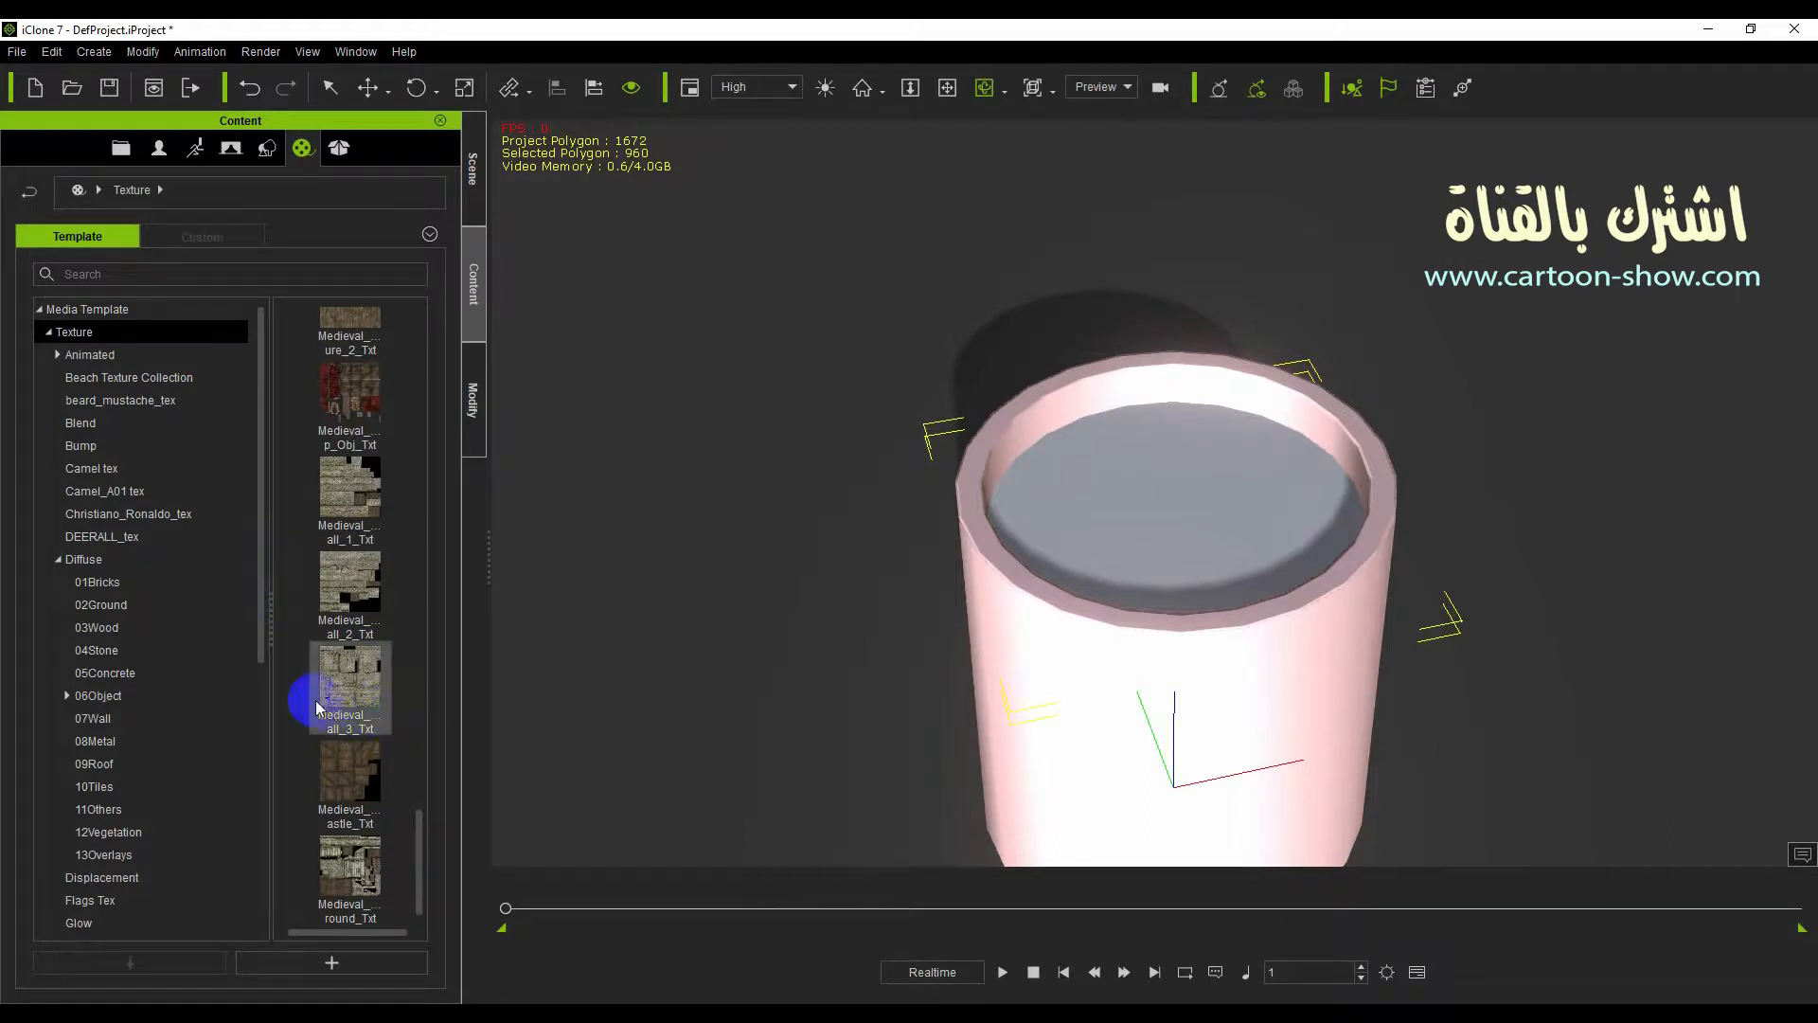
Look through the Animated, beard_mustache_tex, Blend, Bump, Camel tex, Camel_A01 tex and DEERALL_tex texture categories for a disc texture.
left_click(58, 354)
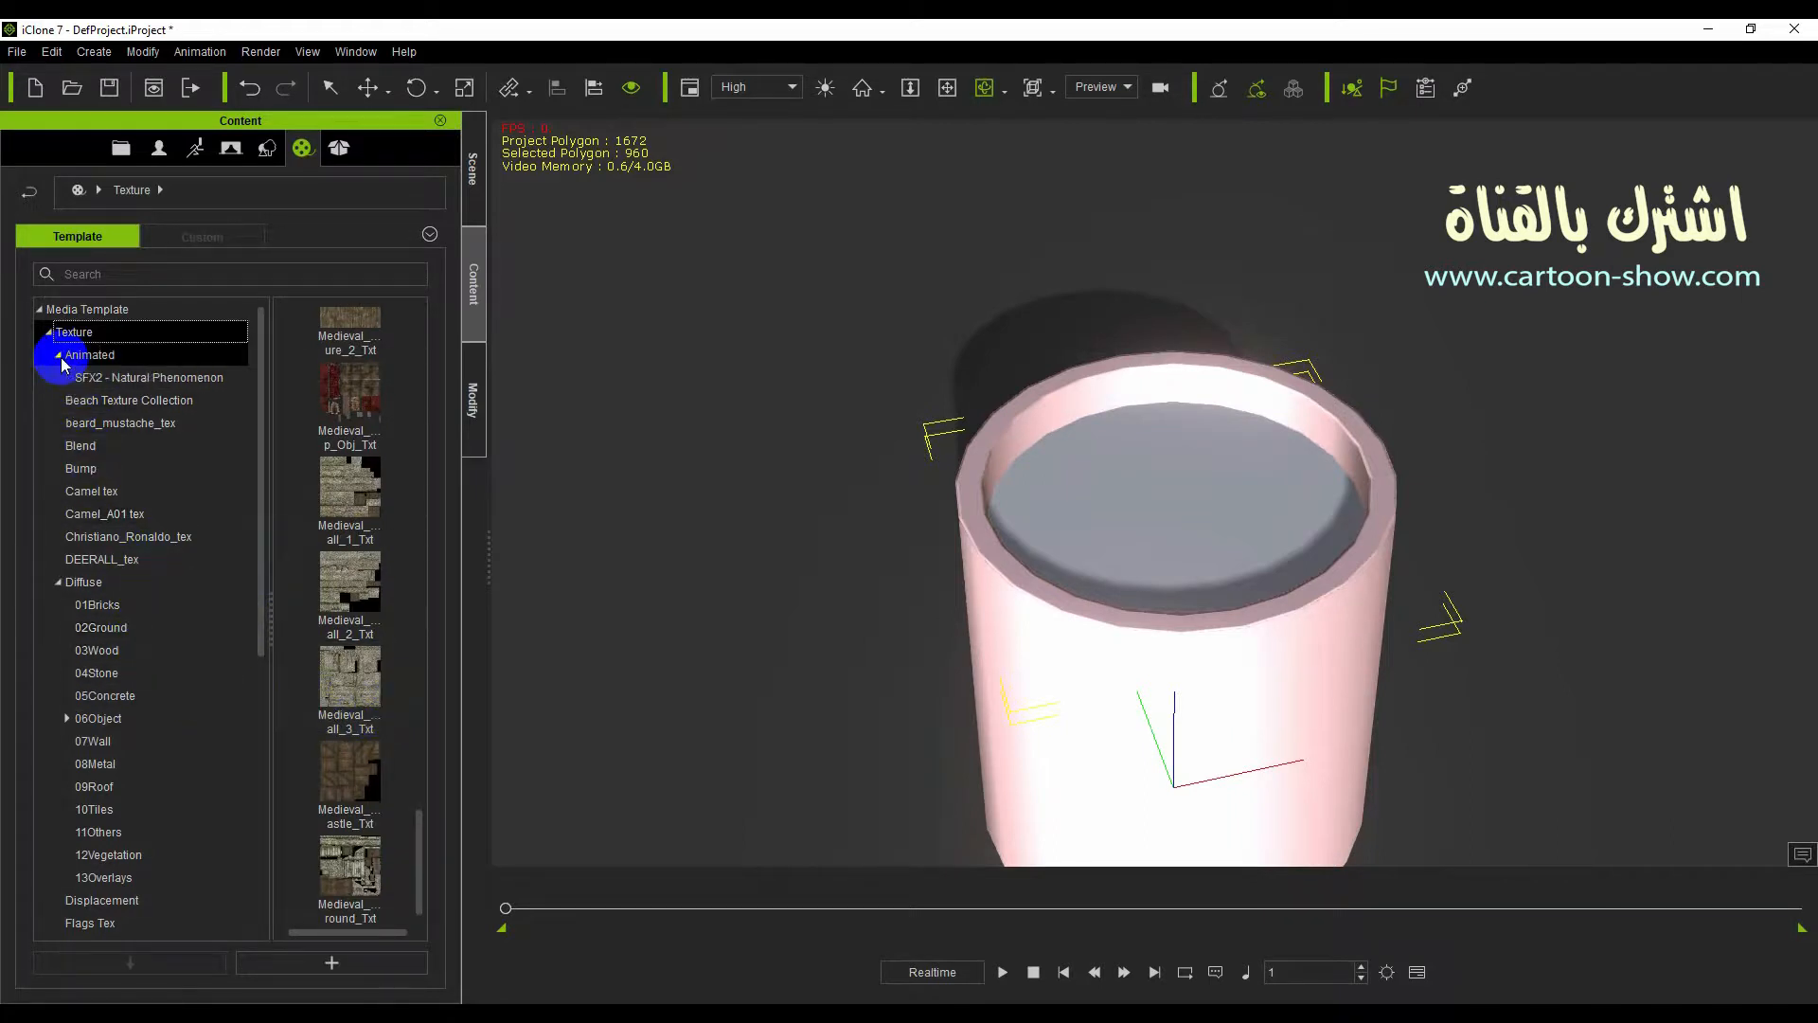
left_click(85, 378)
left_click(89, 428)
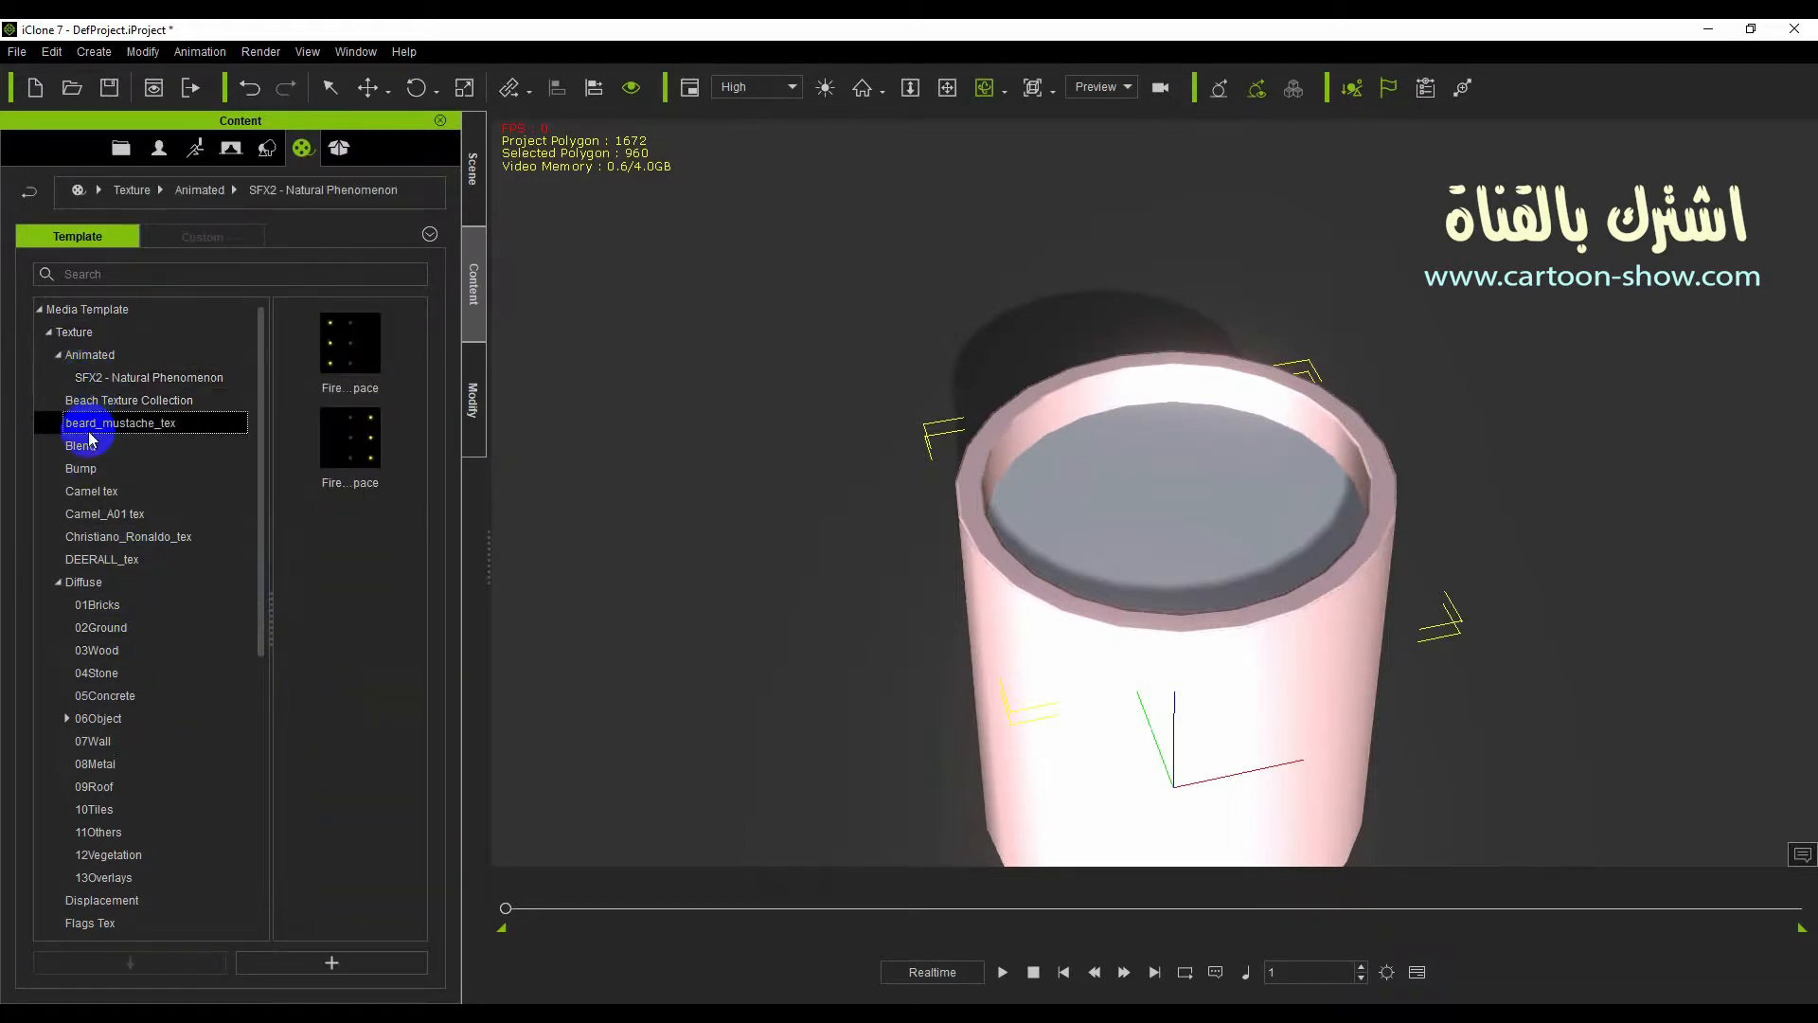
left_click(88, 449)
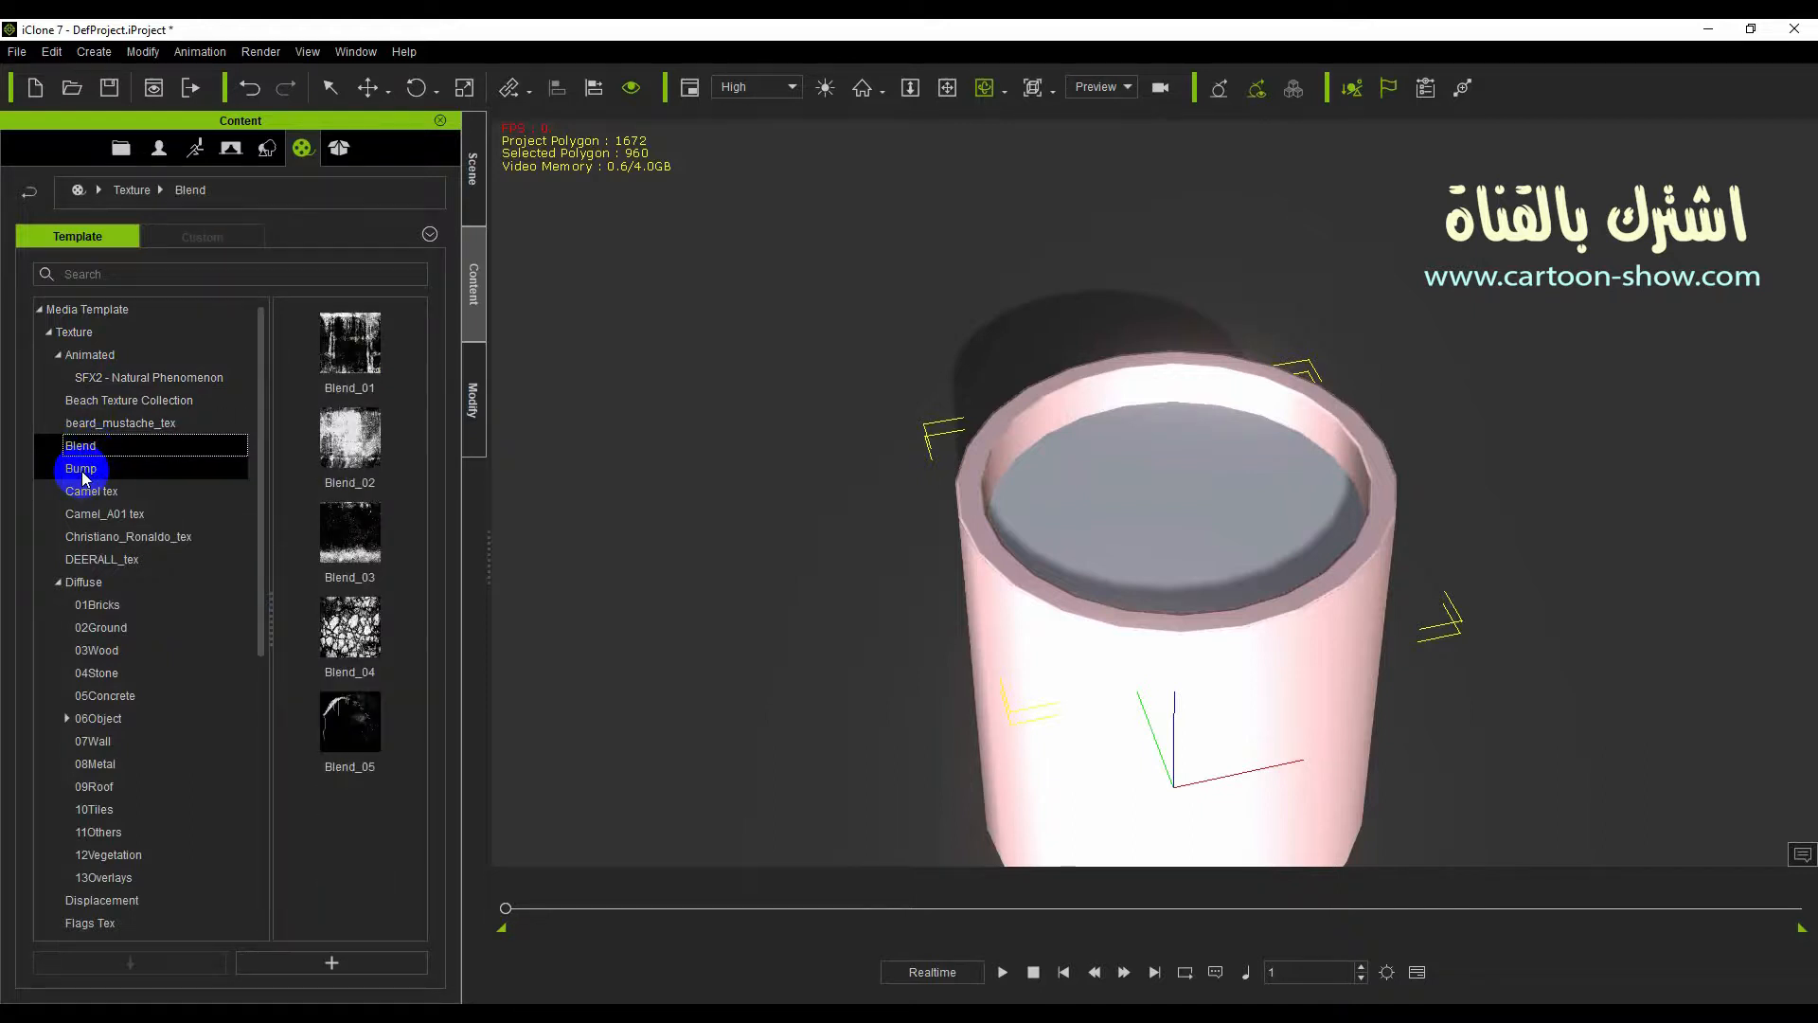
left_click(81, 470)
left_click(83, 491)
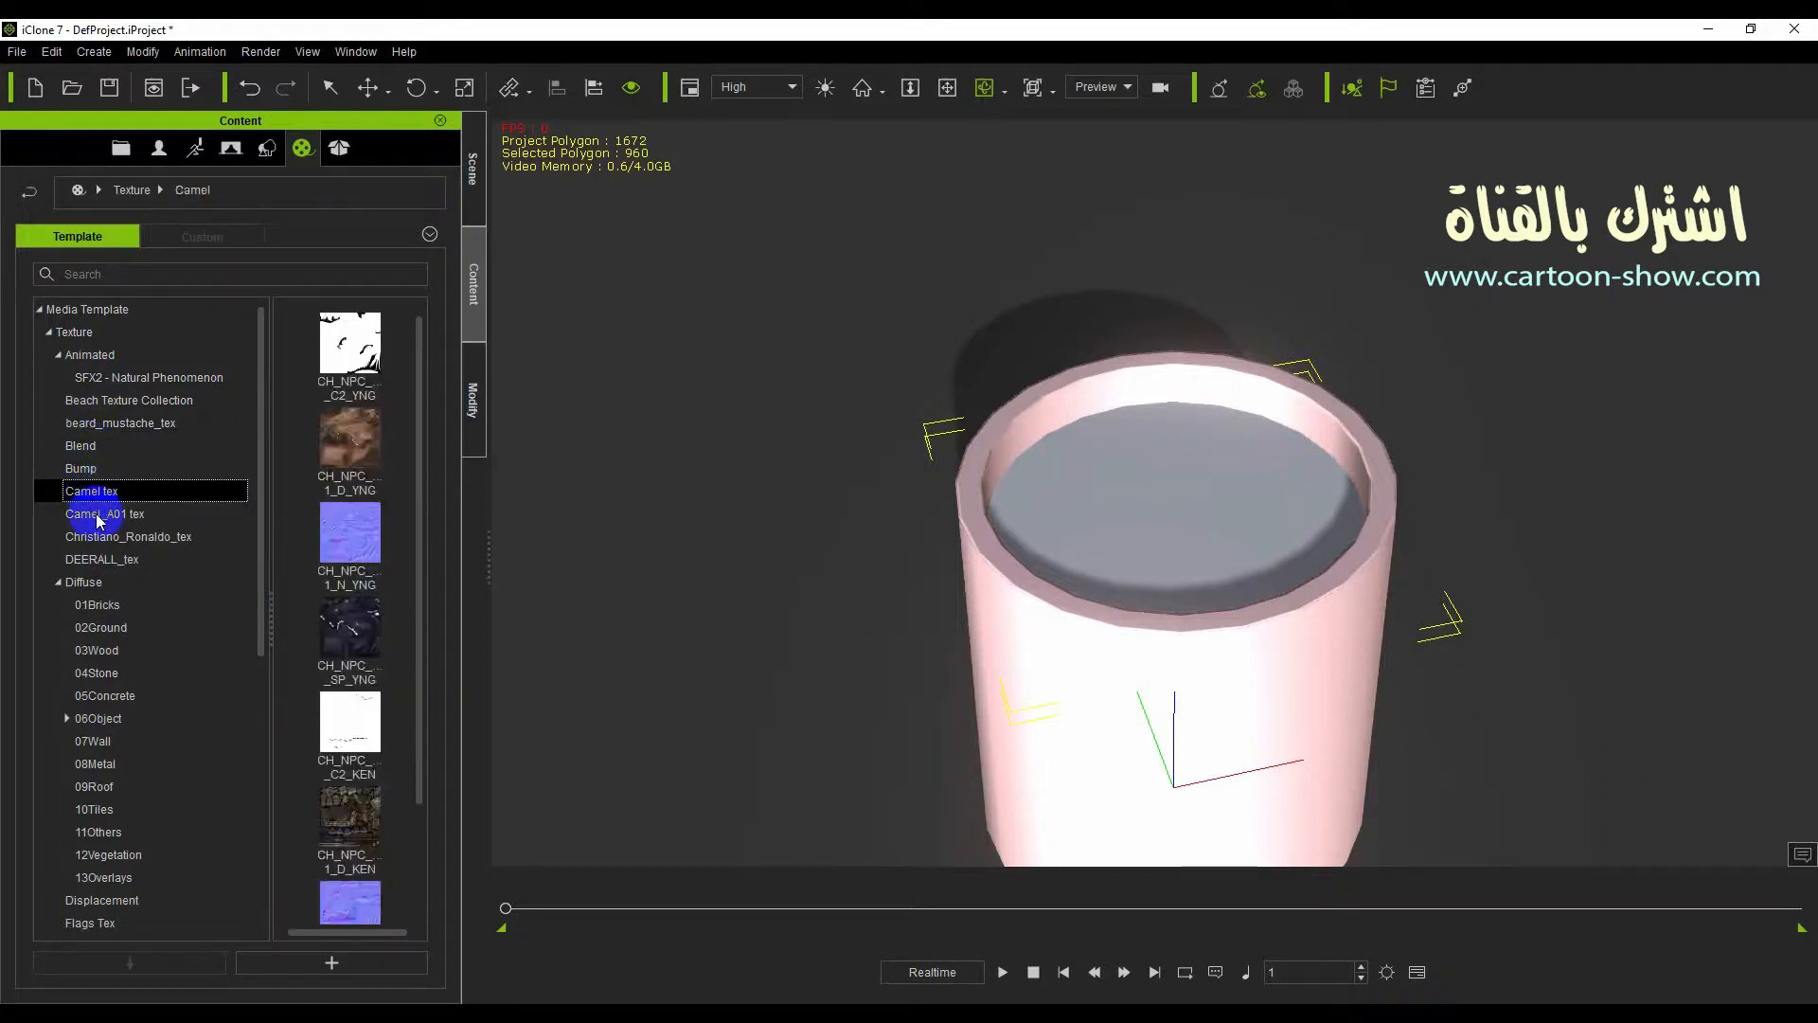
left_click(96, 516)
left_click(95, 536)
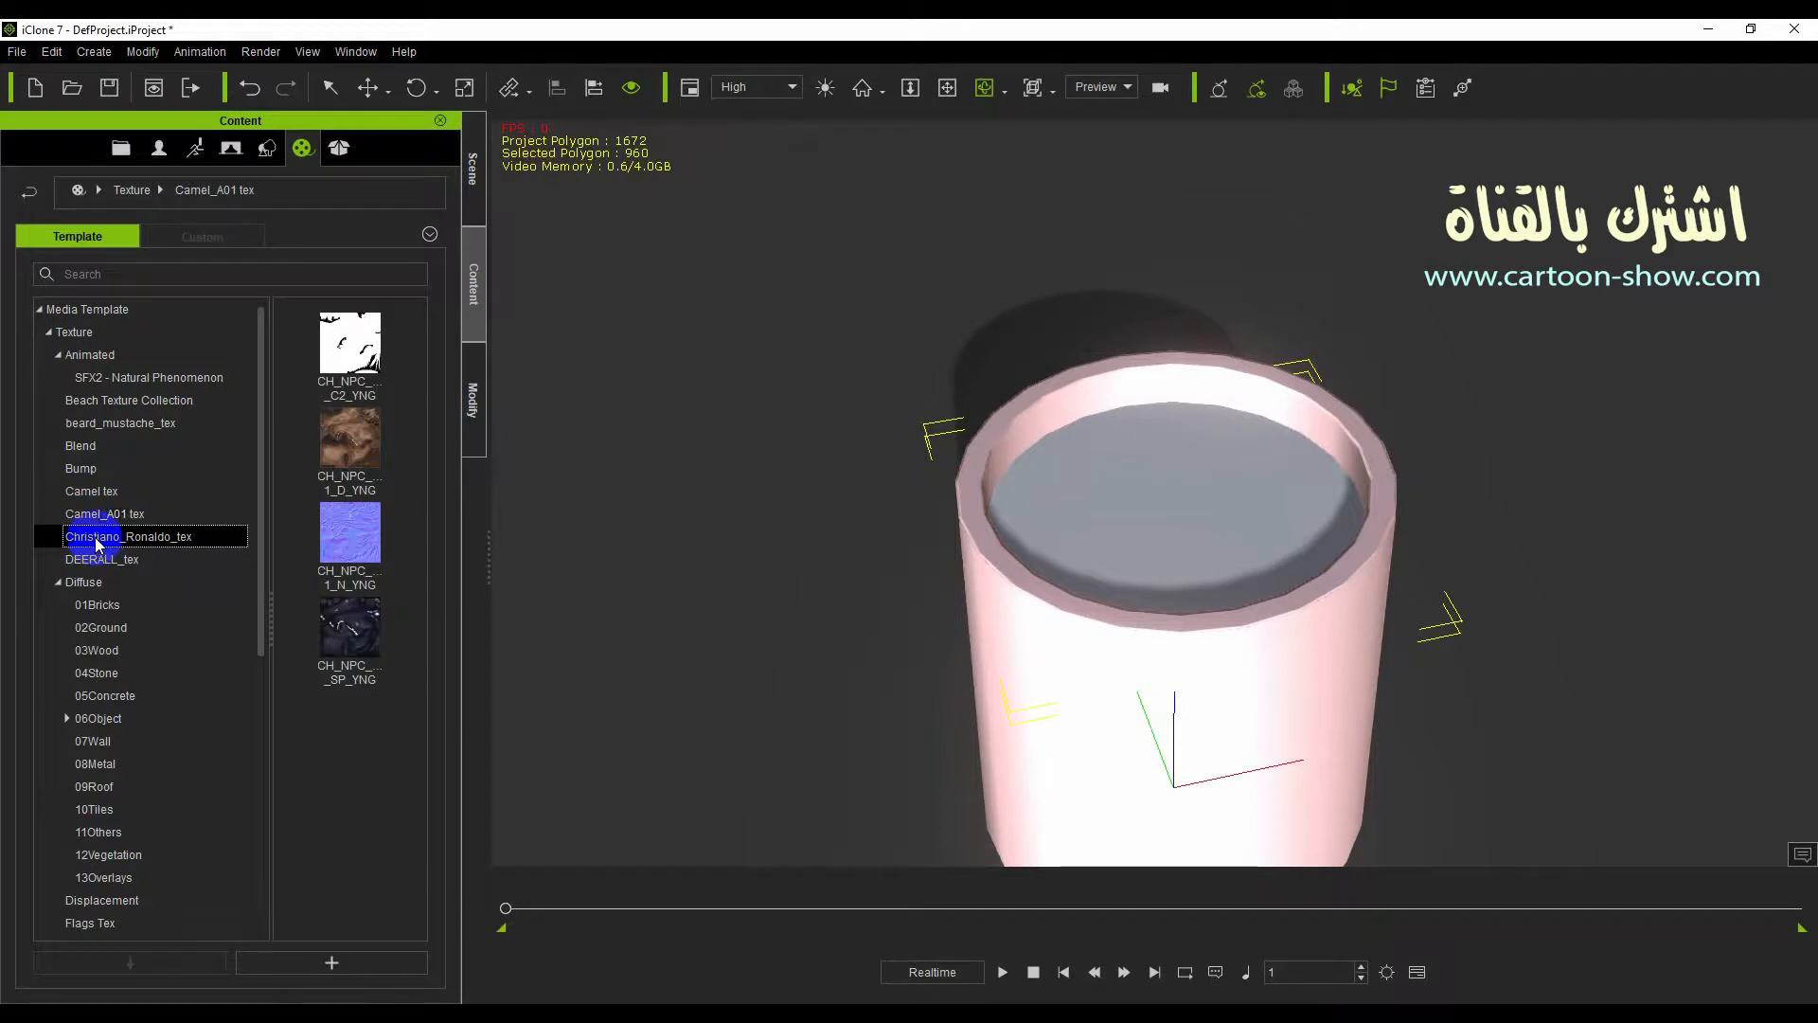
left_click(98, 560)
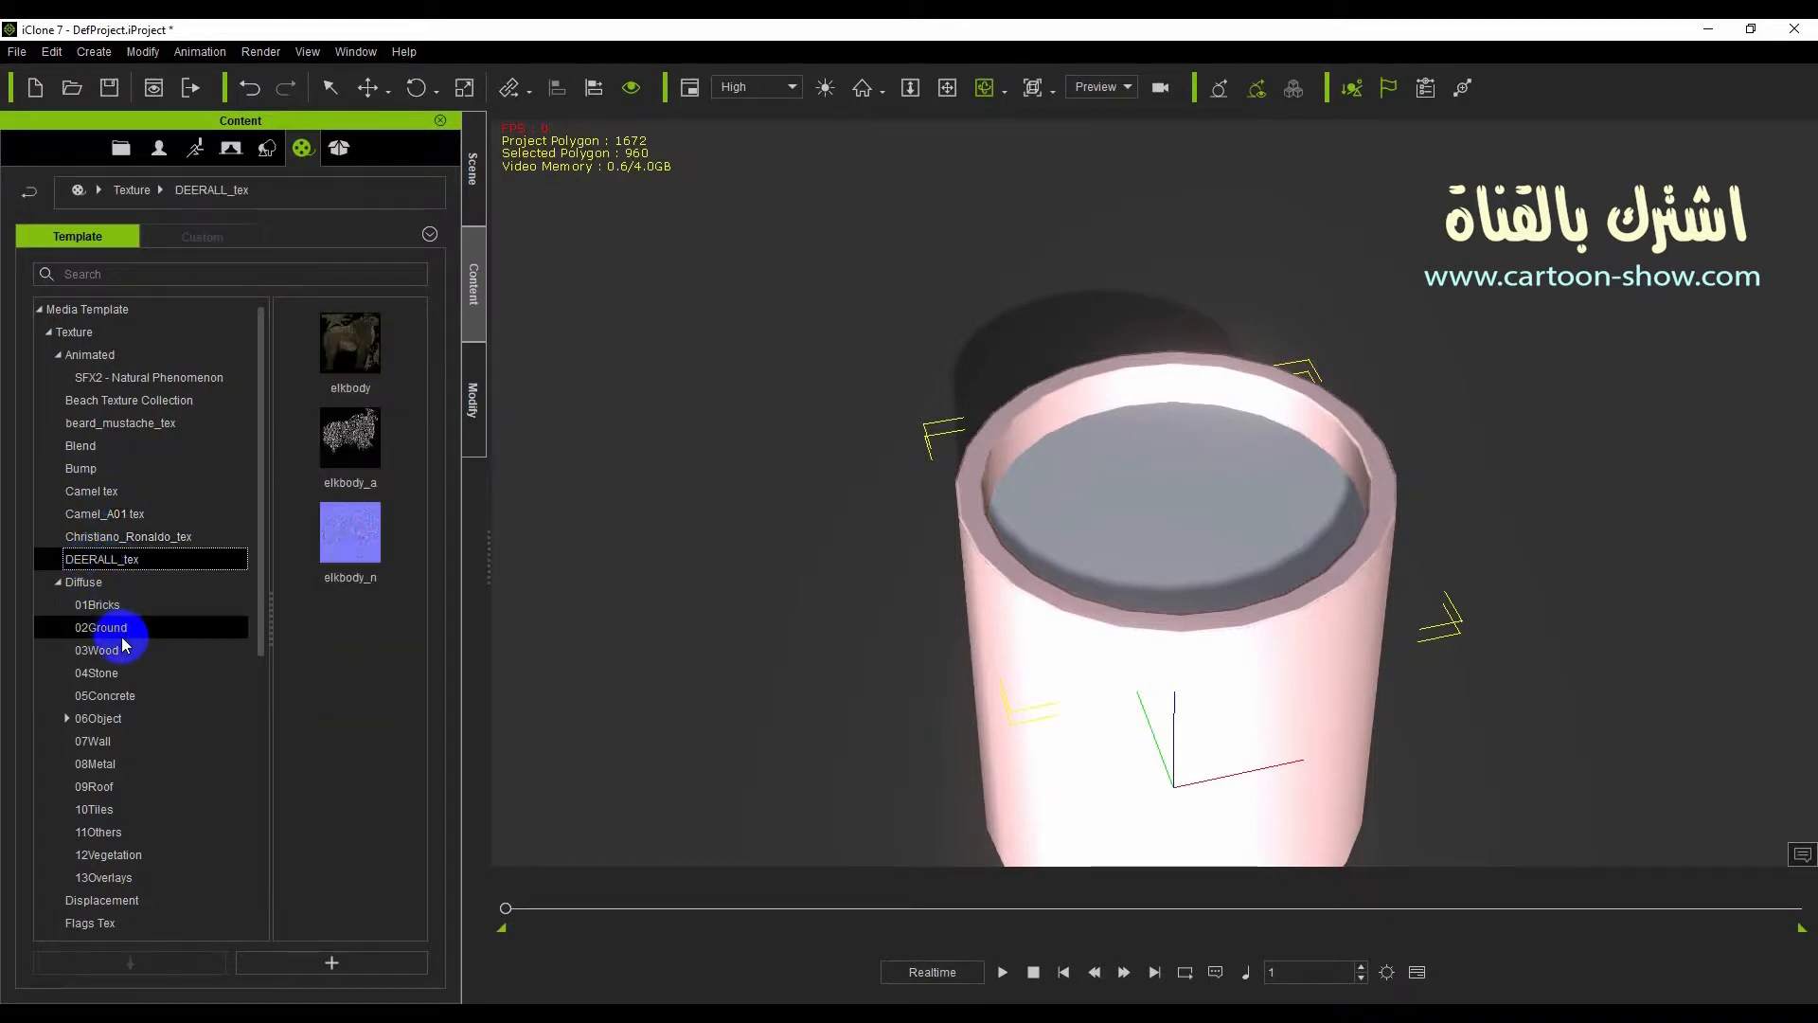
Apply the Ground08 texture from the Diffuse 02Ground category to the cylinder disc inside the pipe.
left_click(99, 606)
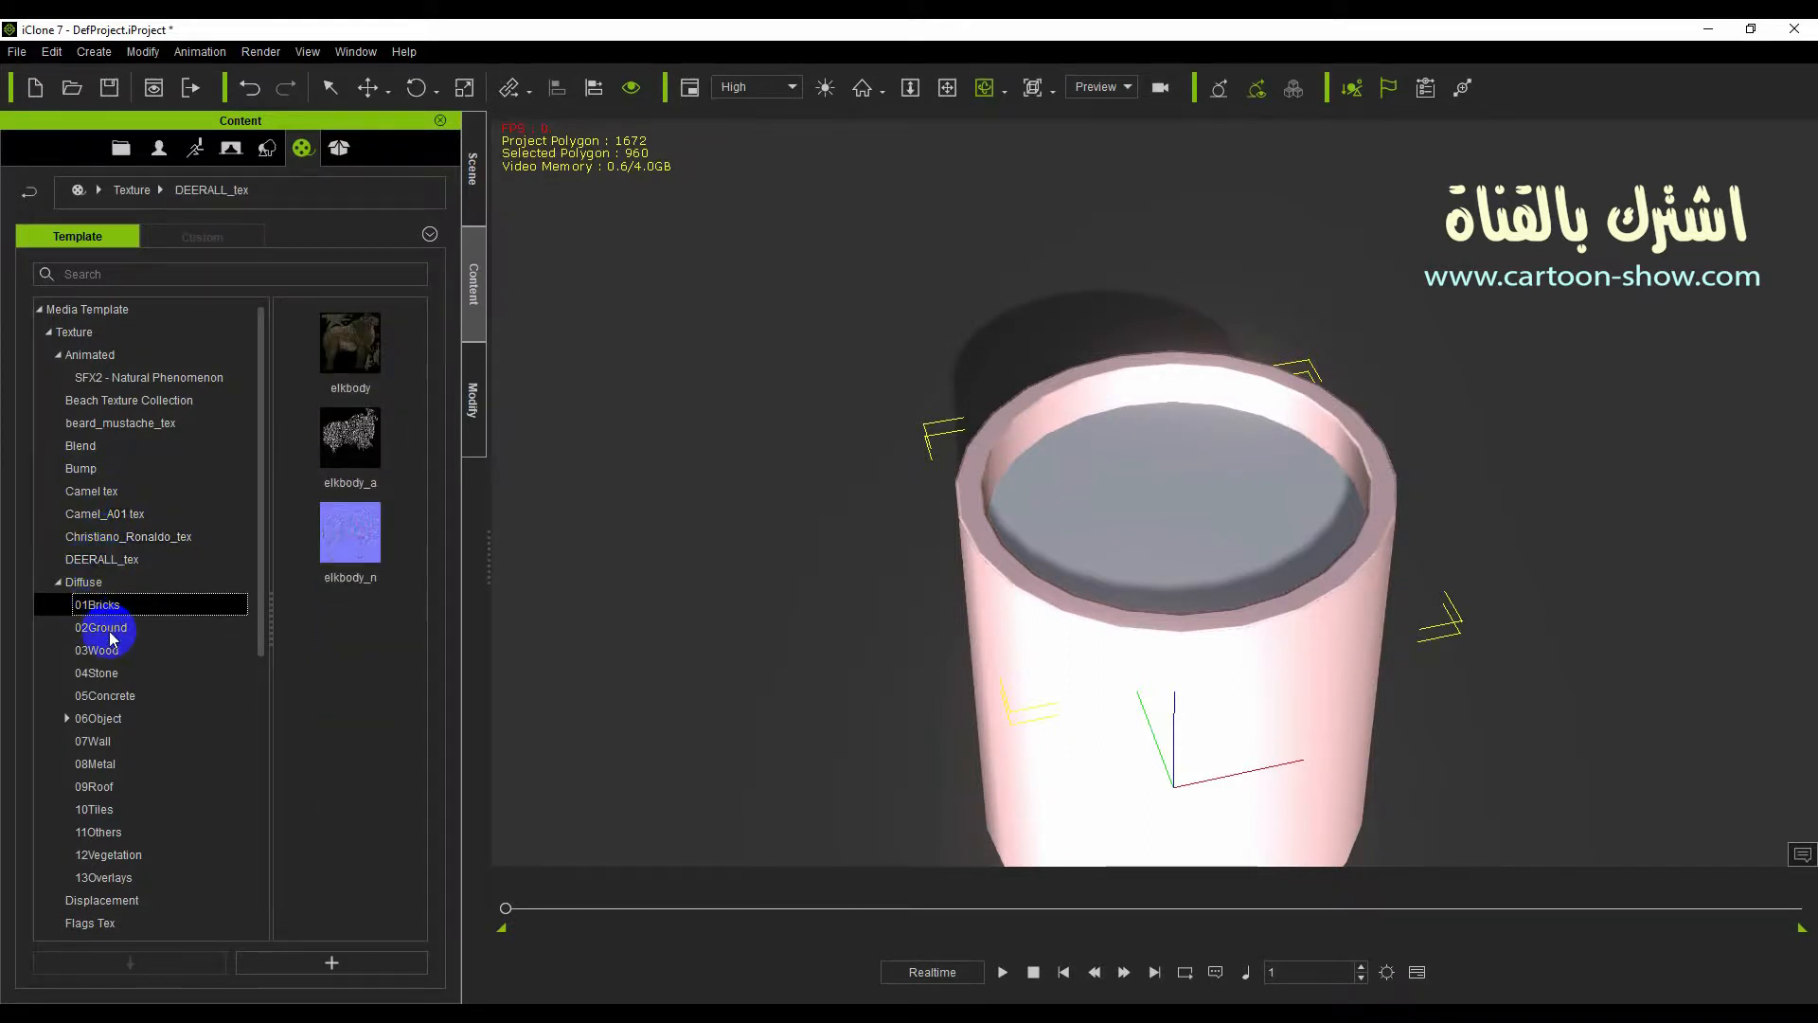
left_click(107, 629)
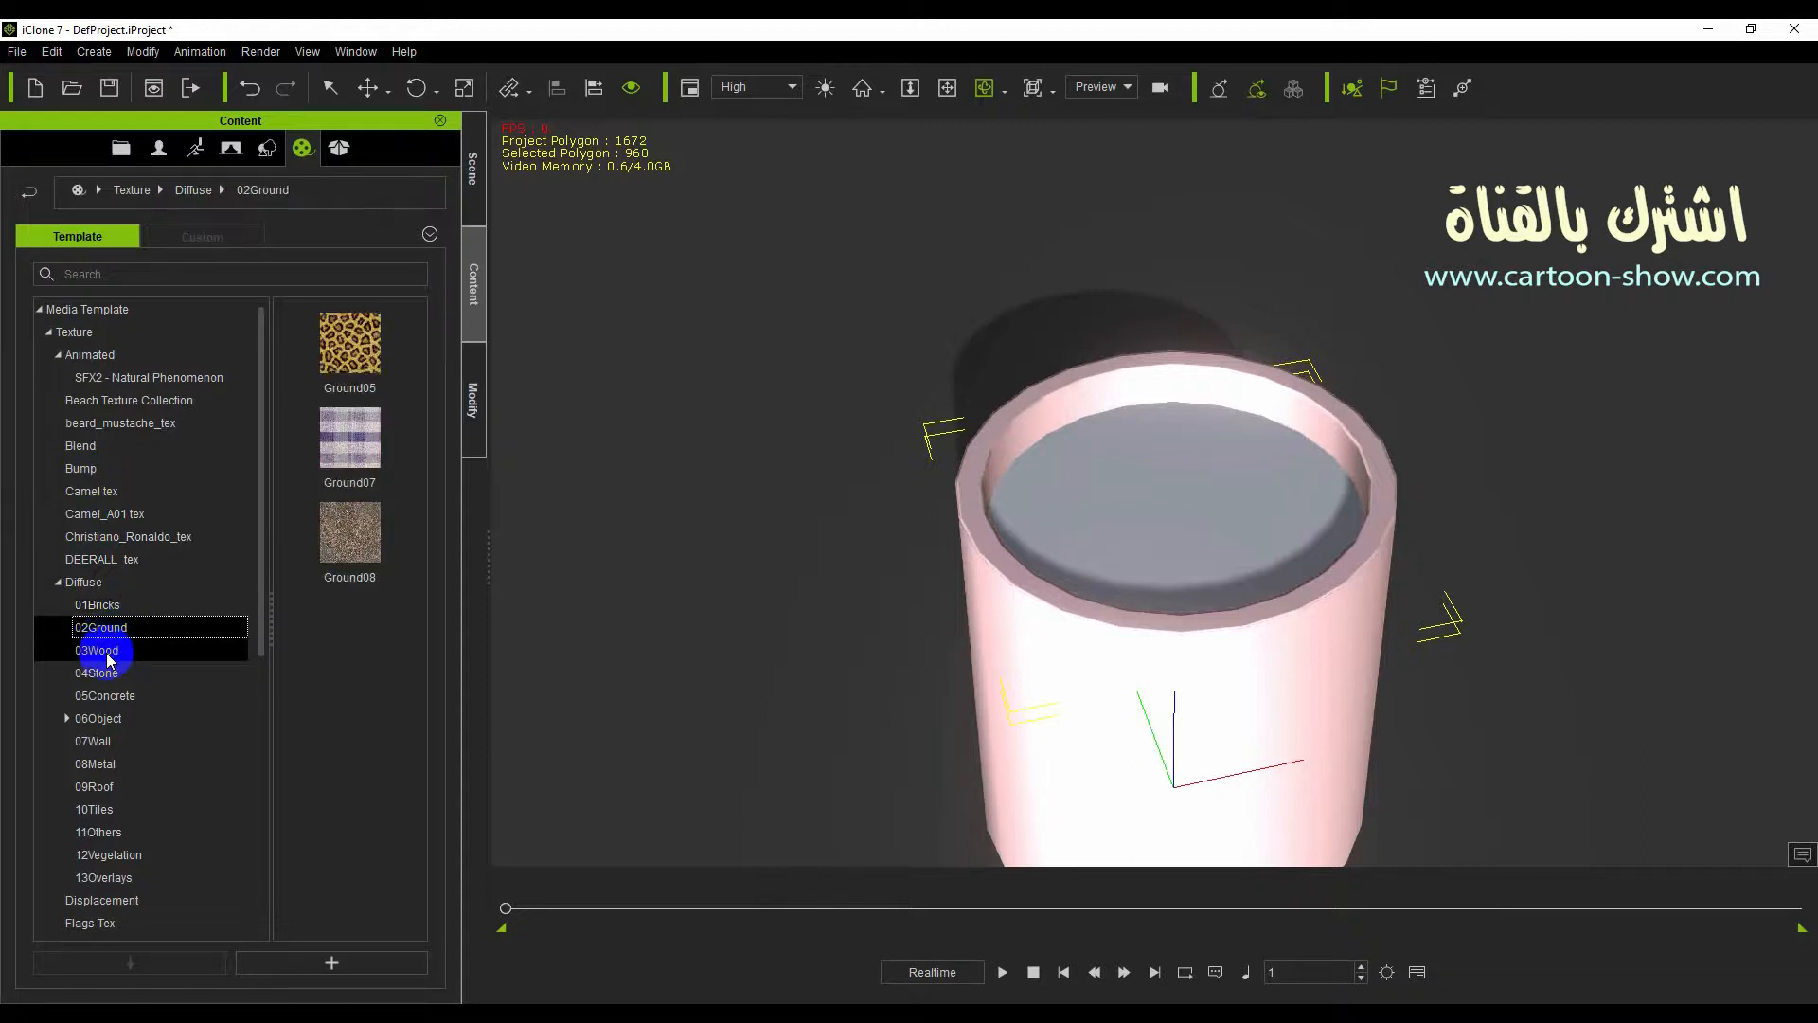
left_click_drag(322, 559, 1113, 514)
Examine the disc's material settings, including Opacity, Self Illumination and UV type, and the available Substance files, without loading any.
left_click(476, 403)
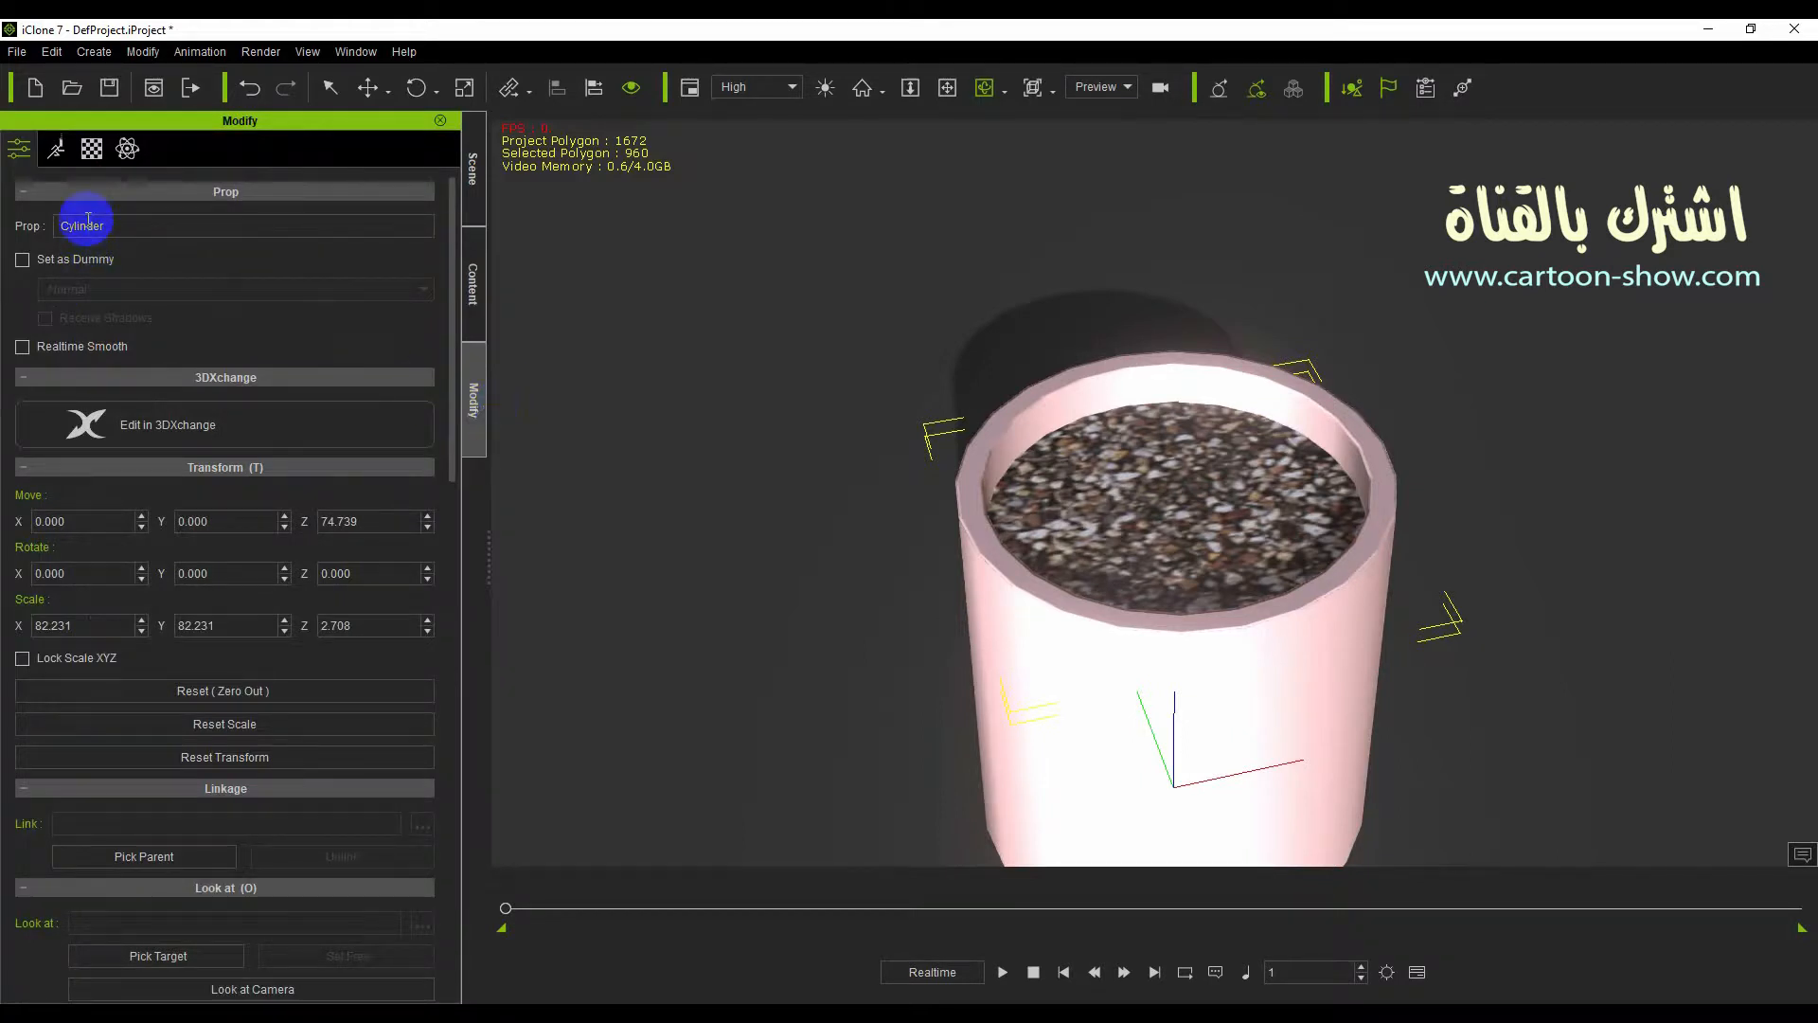
left_click(92, 149)
scroll(237, 568, "down", 5)
scroll(223, 578, "down", 5)
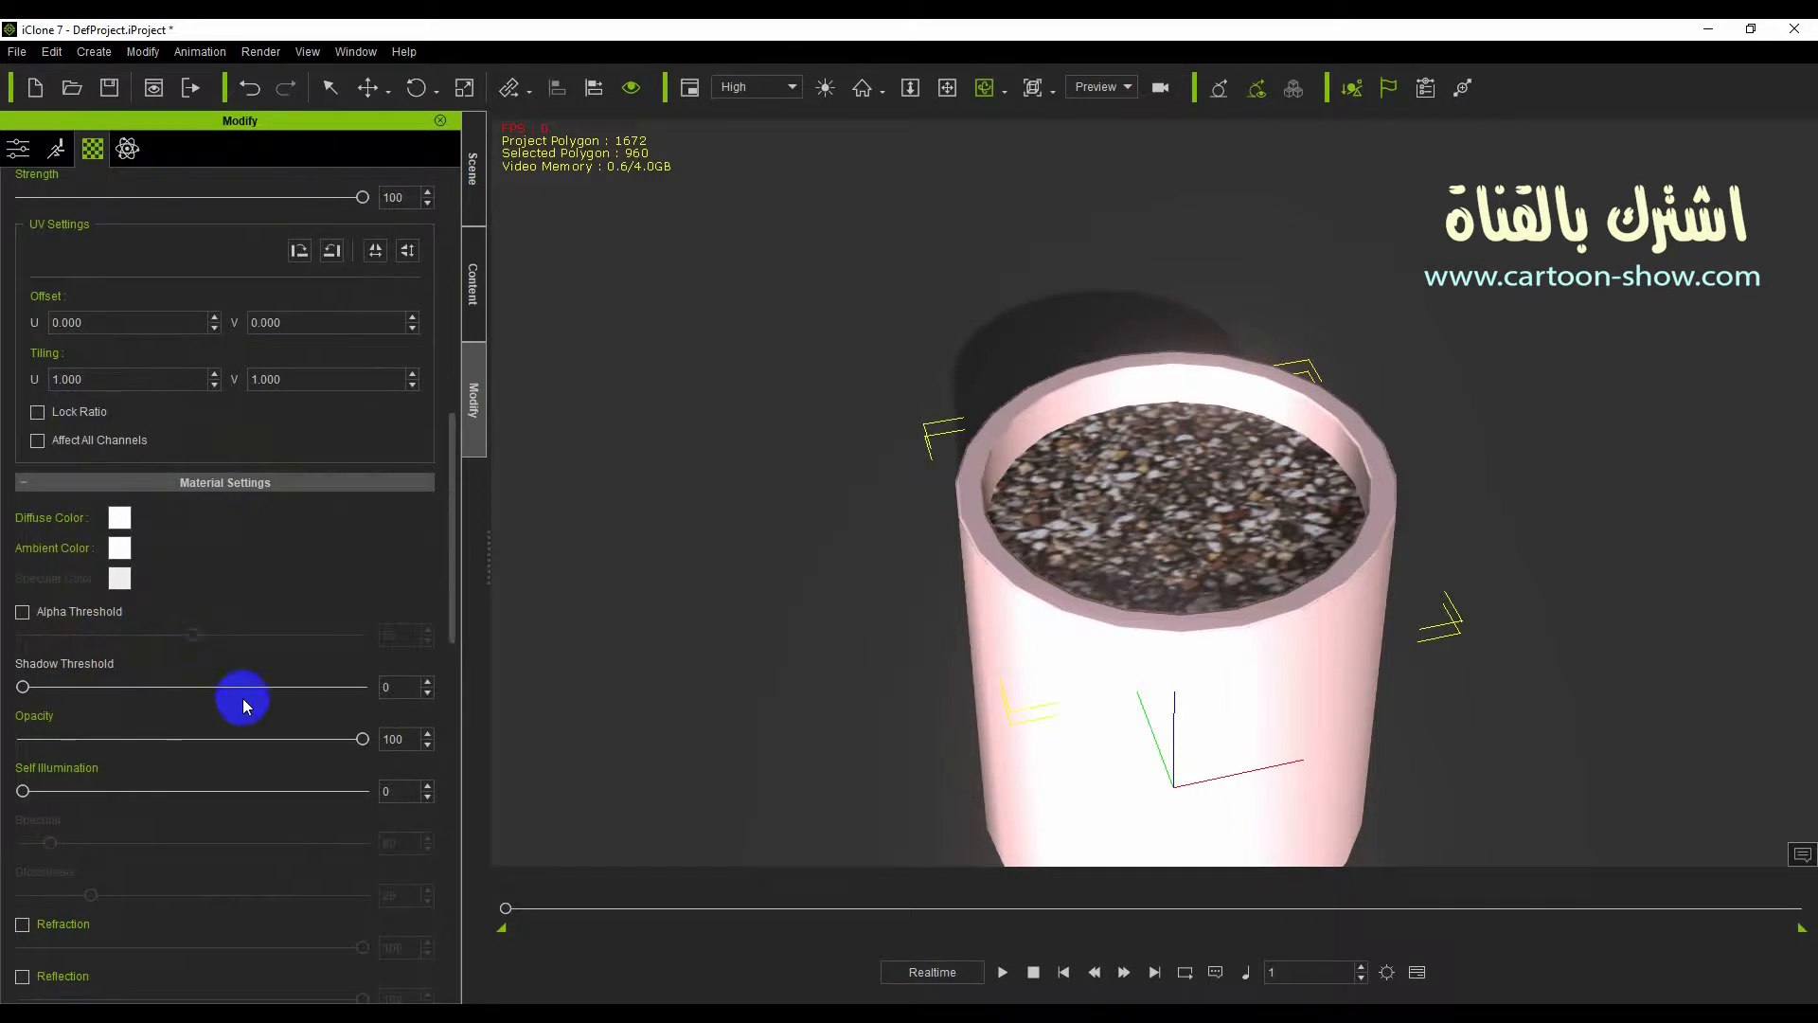
mouse_move(26, 790)
left_mouse_down()
mouse_move(154, 796)
mouse_move(41, 797)
mouse_move(28, 760)
left_mouse_up()
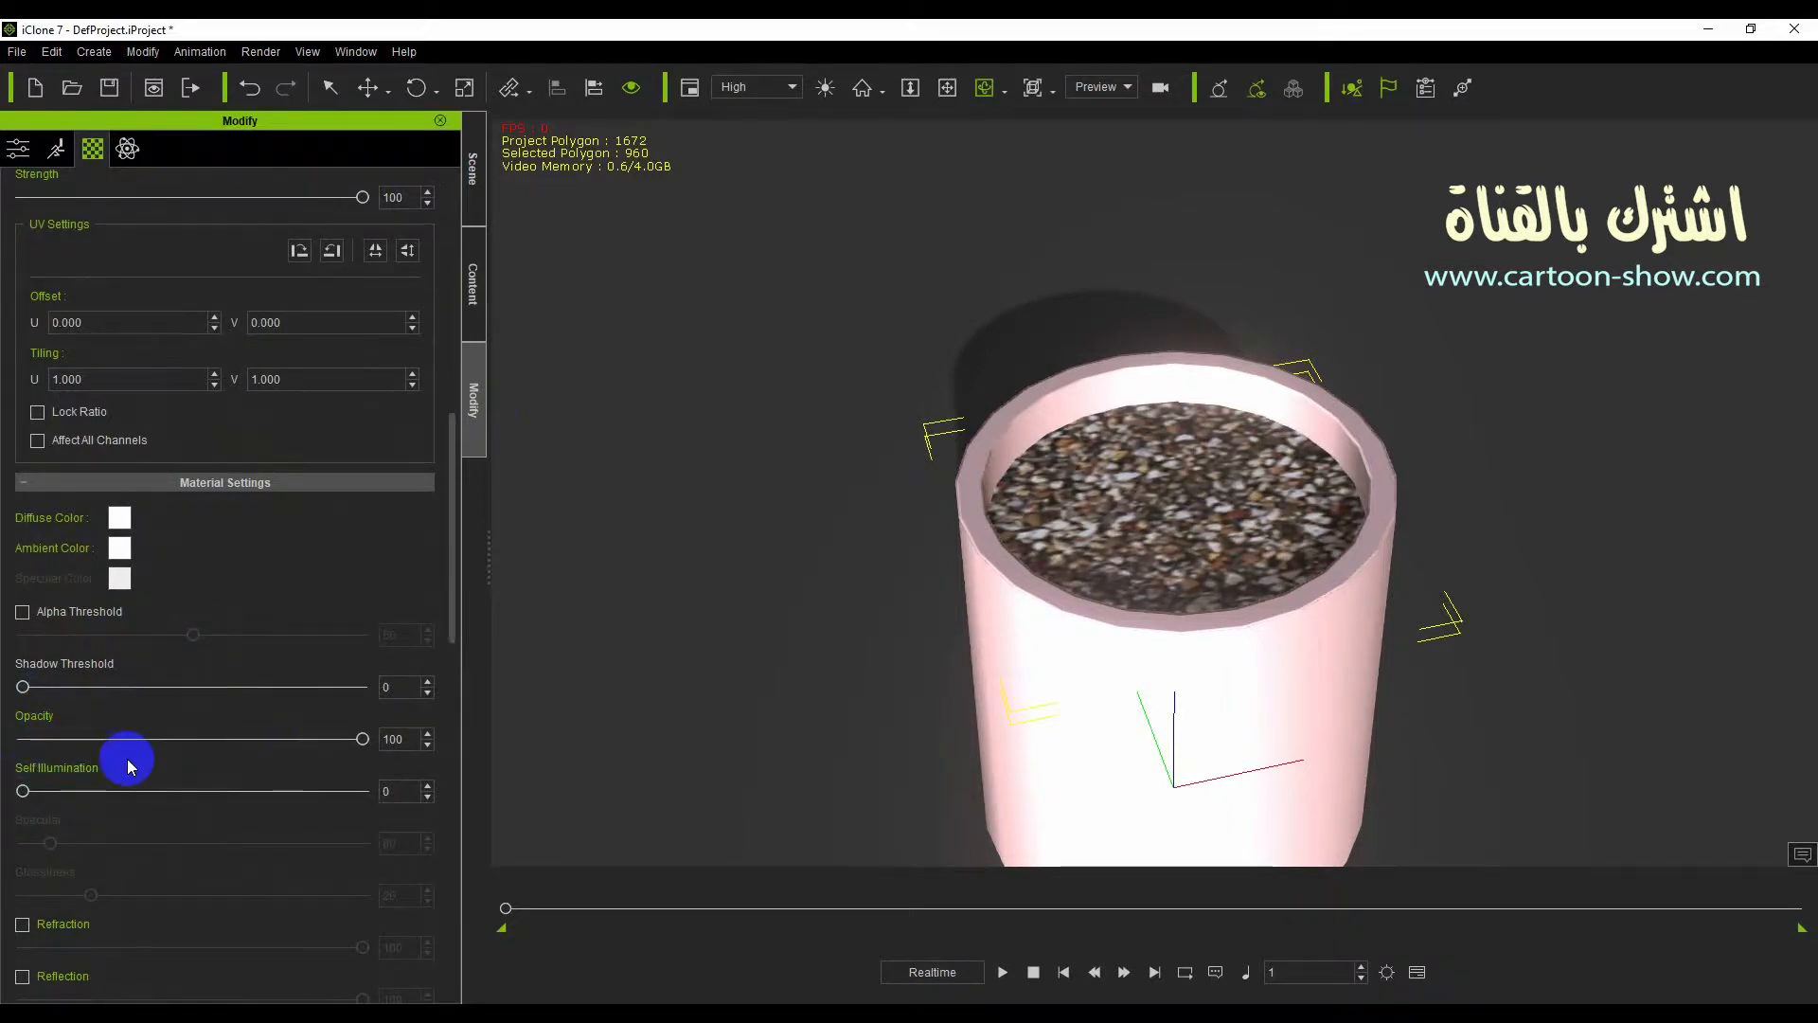
scroll(134, 767, "down", 5)
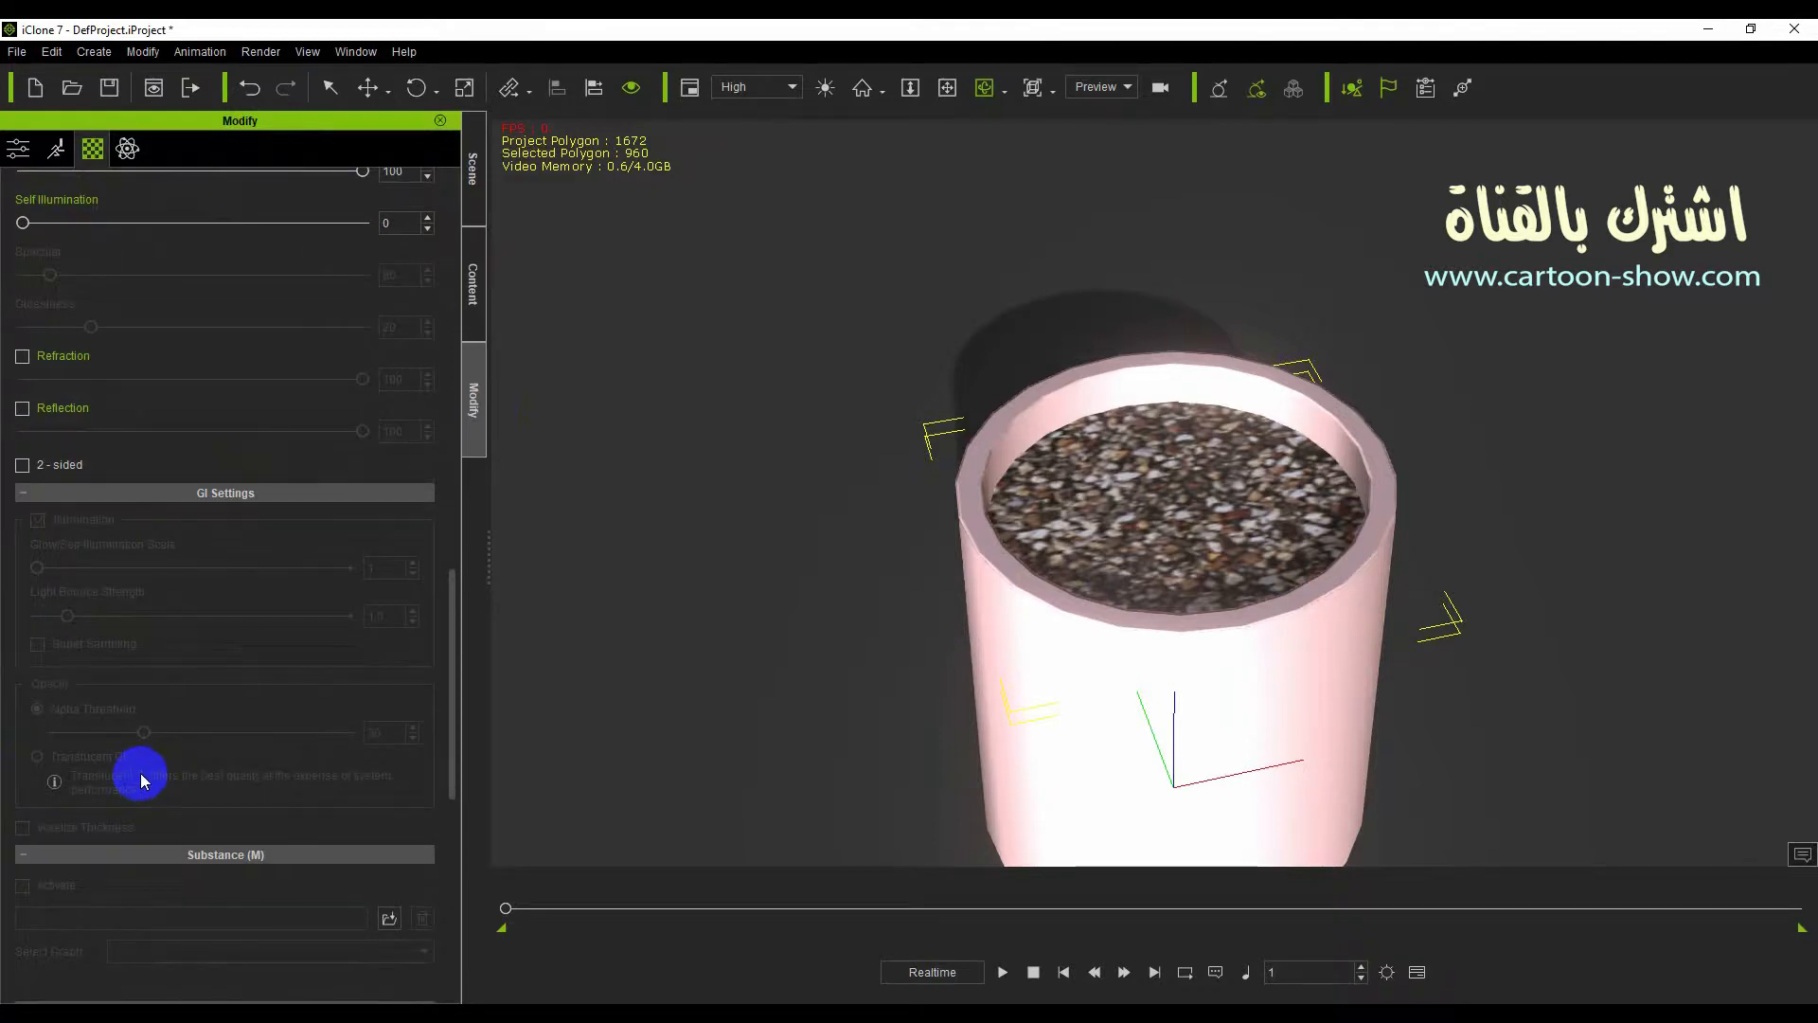
scroll(141, 773, "down", 3)
left_click(388, 748)
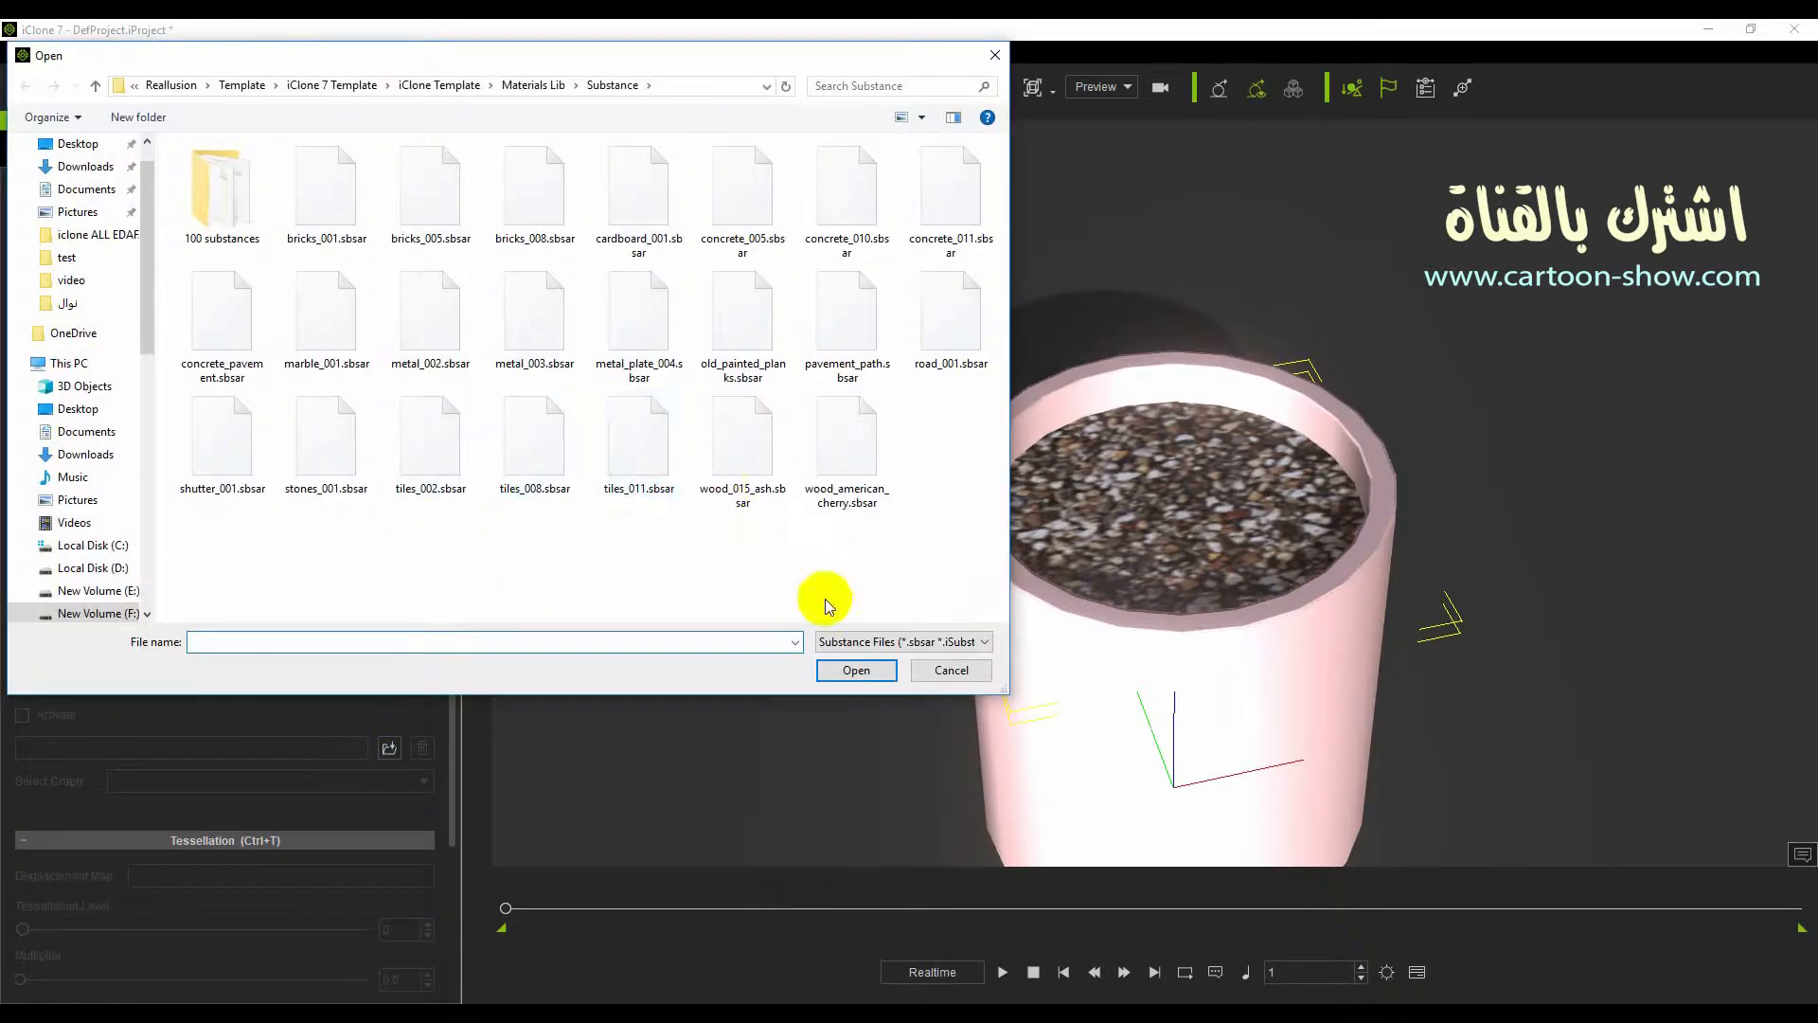
left_click(951, 670)
scroll(217, 610, "up", 4)
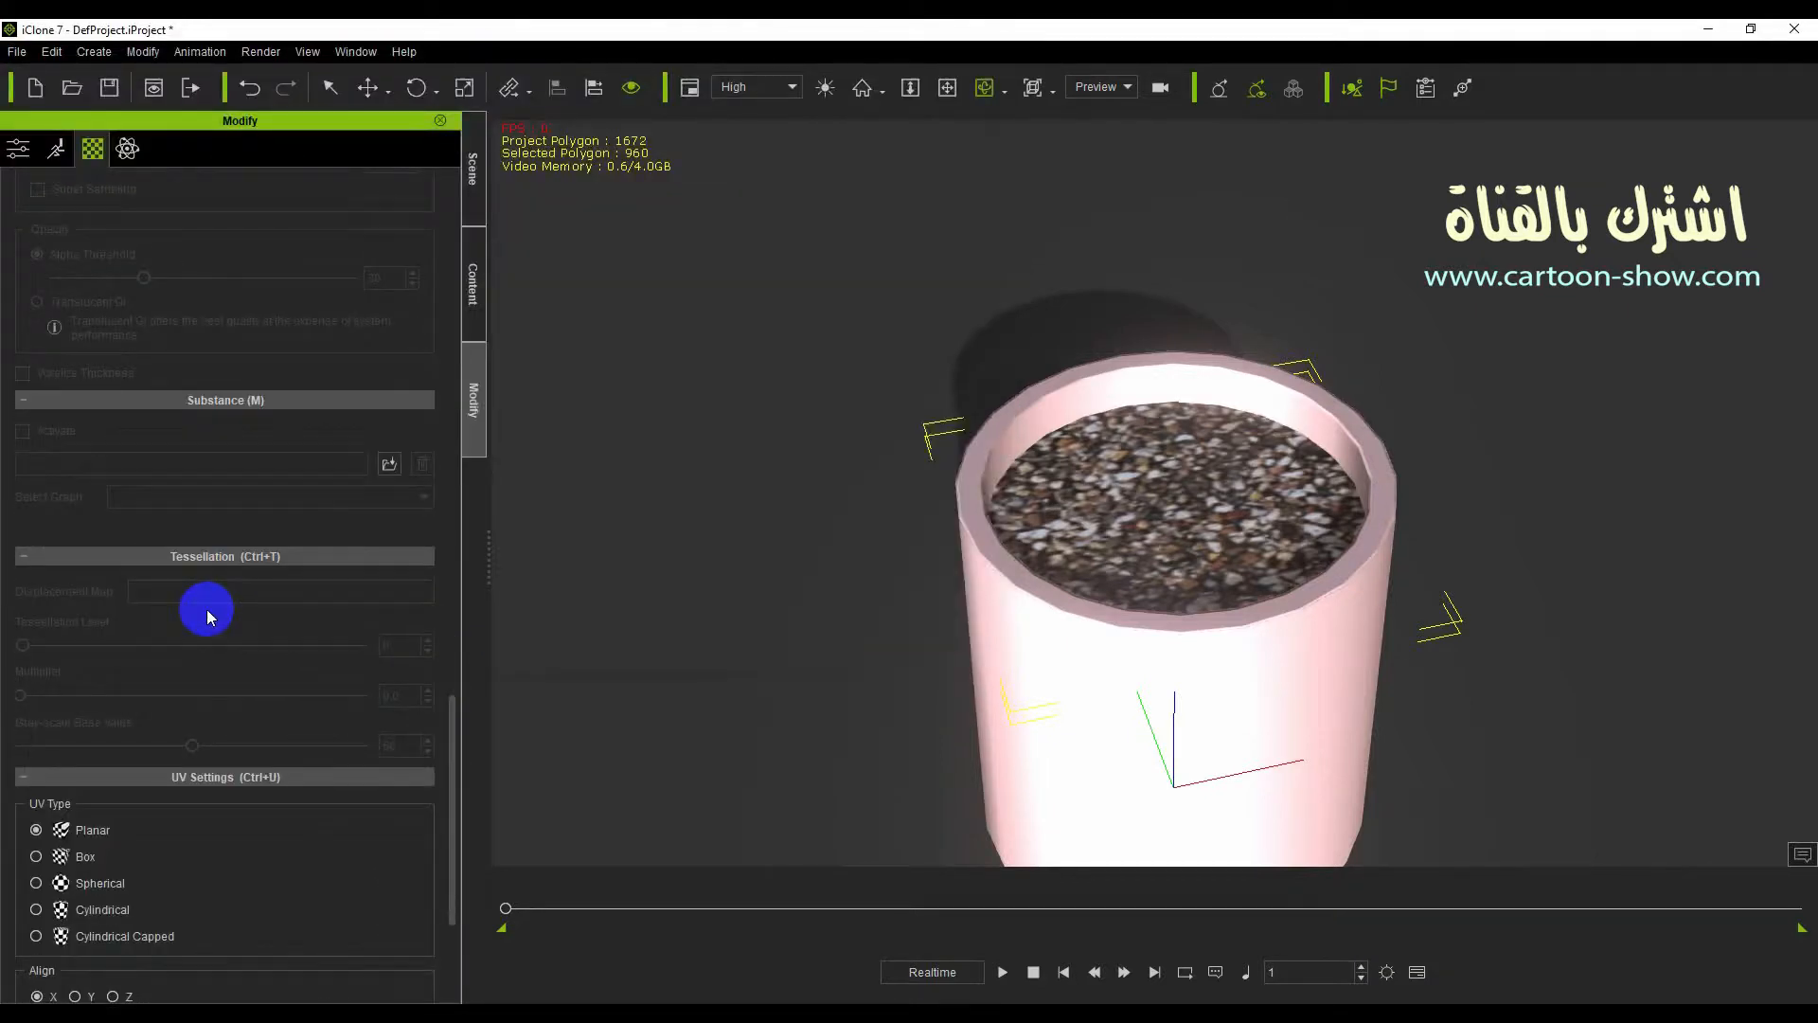
scroll(206, 597, "up", 7)
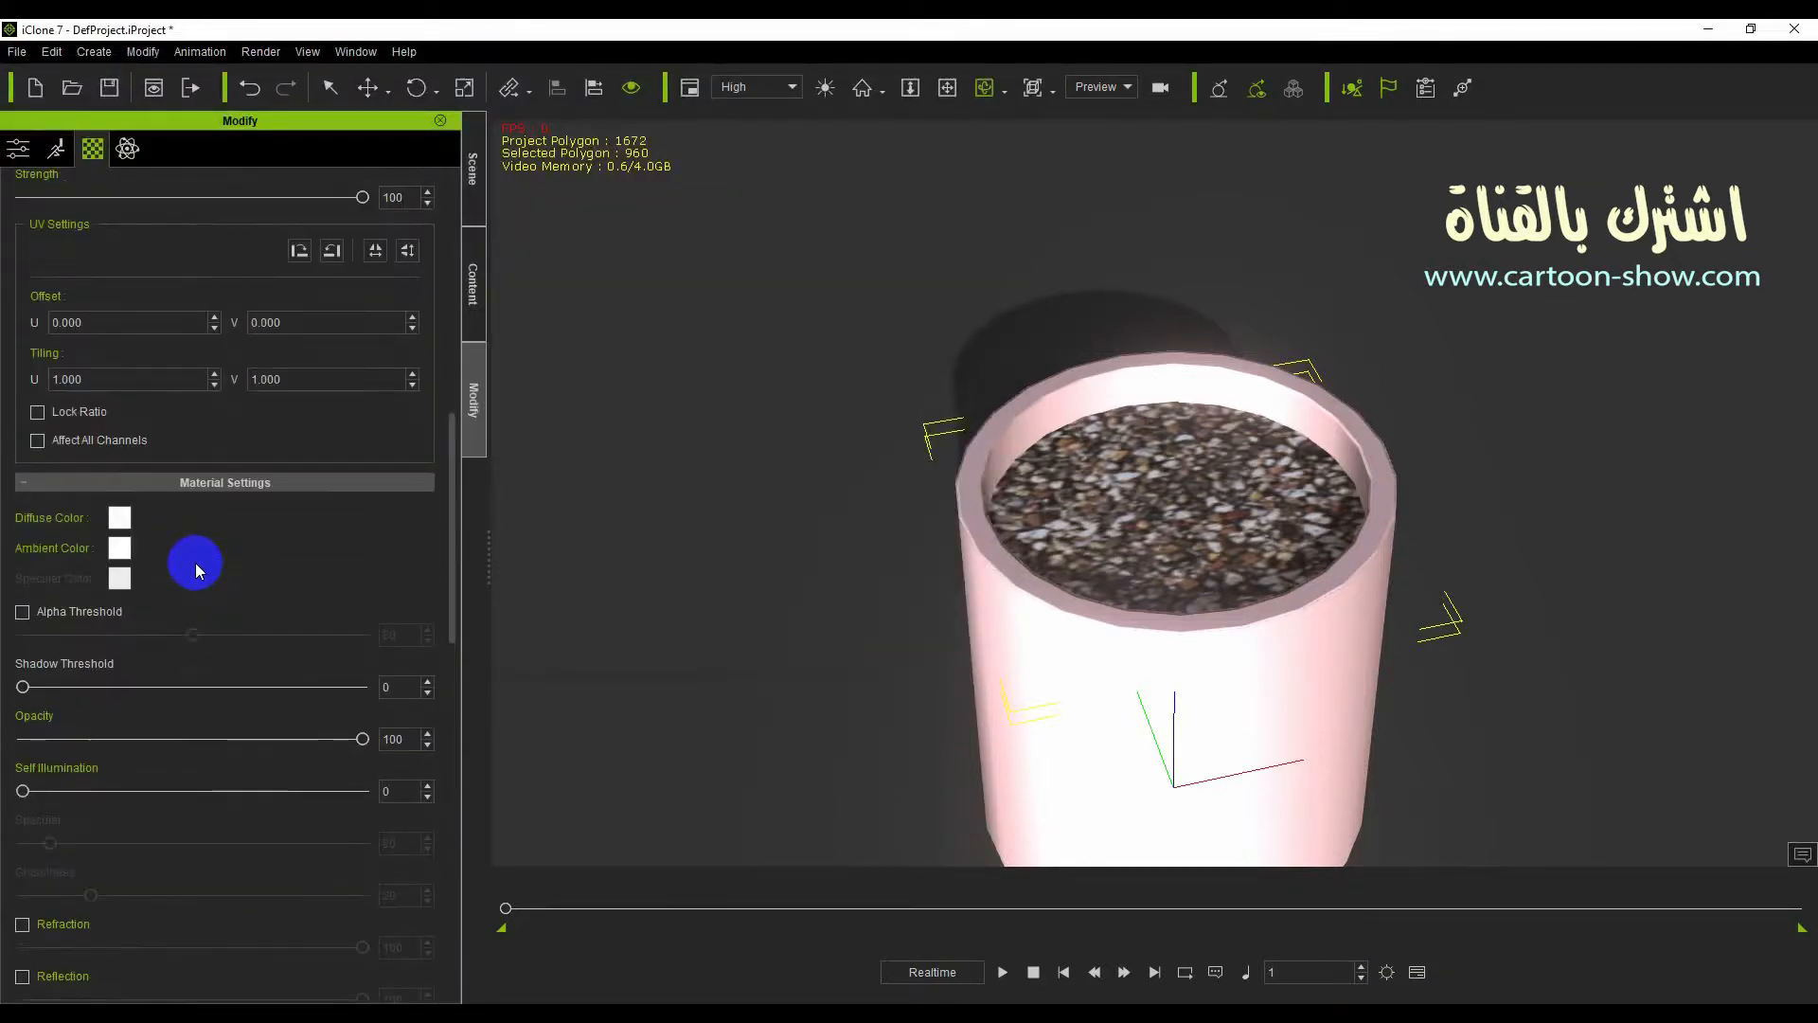
scroll(198, 569, "up", 10)
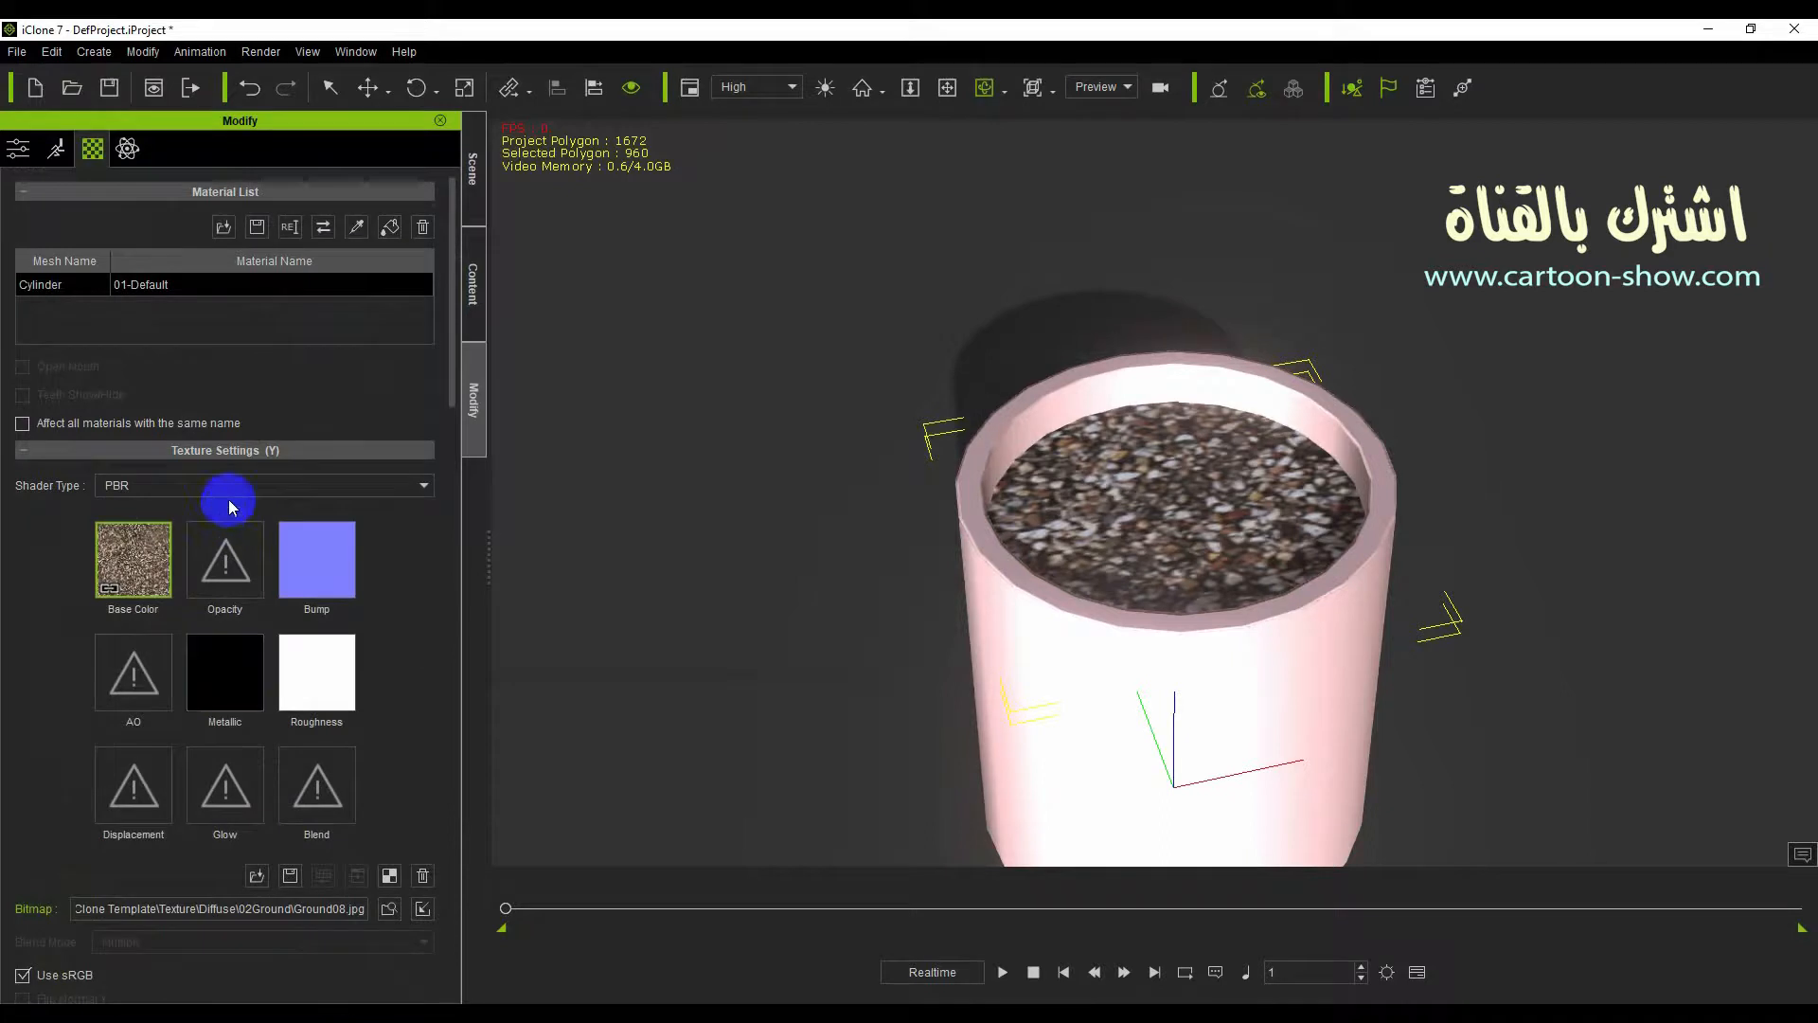
Apply the Wall03 texture from the Diffuse 07Wall category to the cylinder disc.
left_click(472, 282)
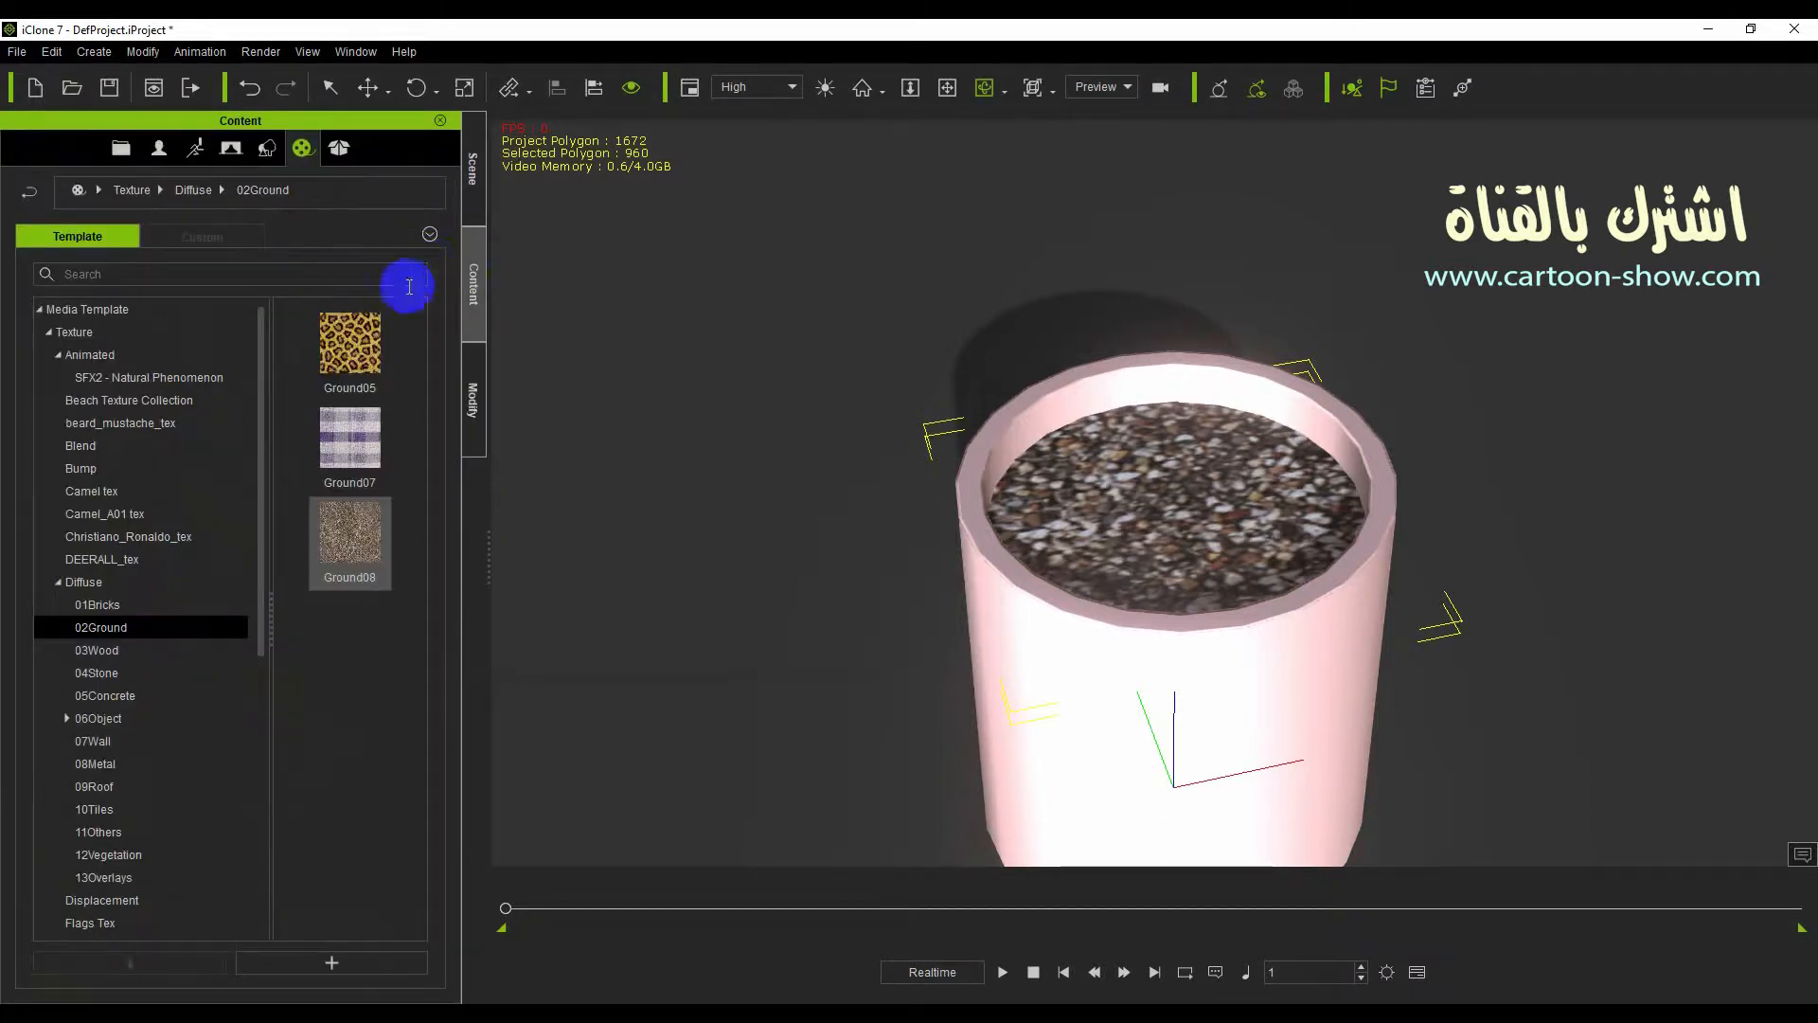
left_click(96, 650)
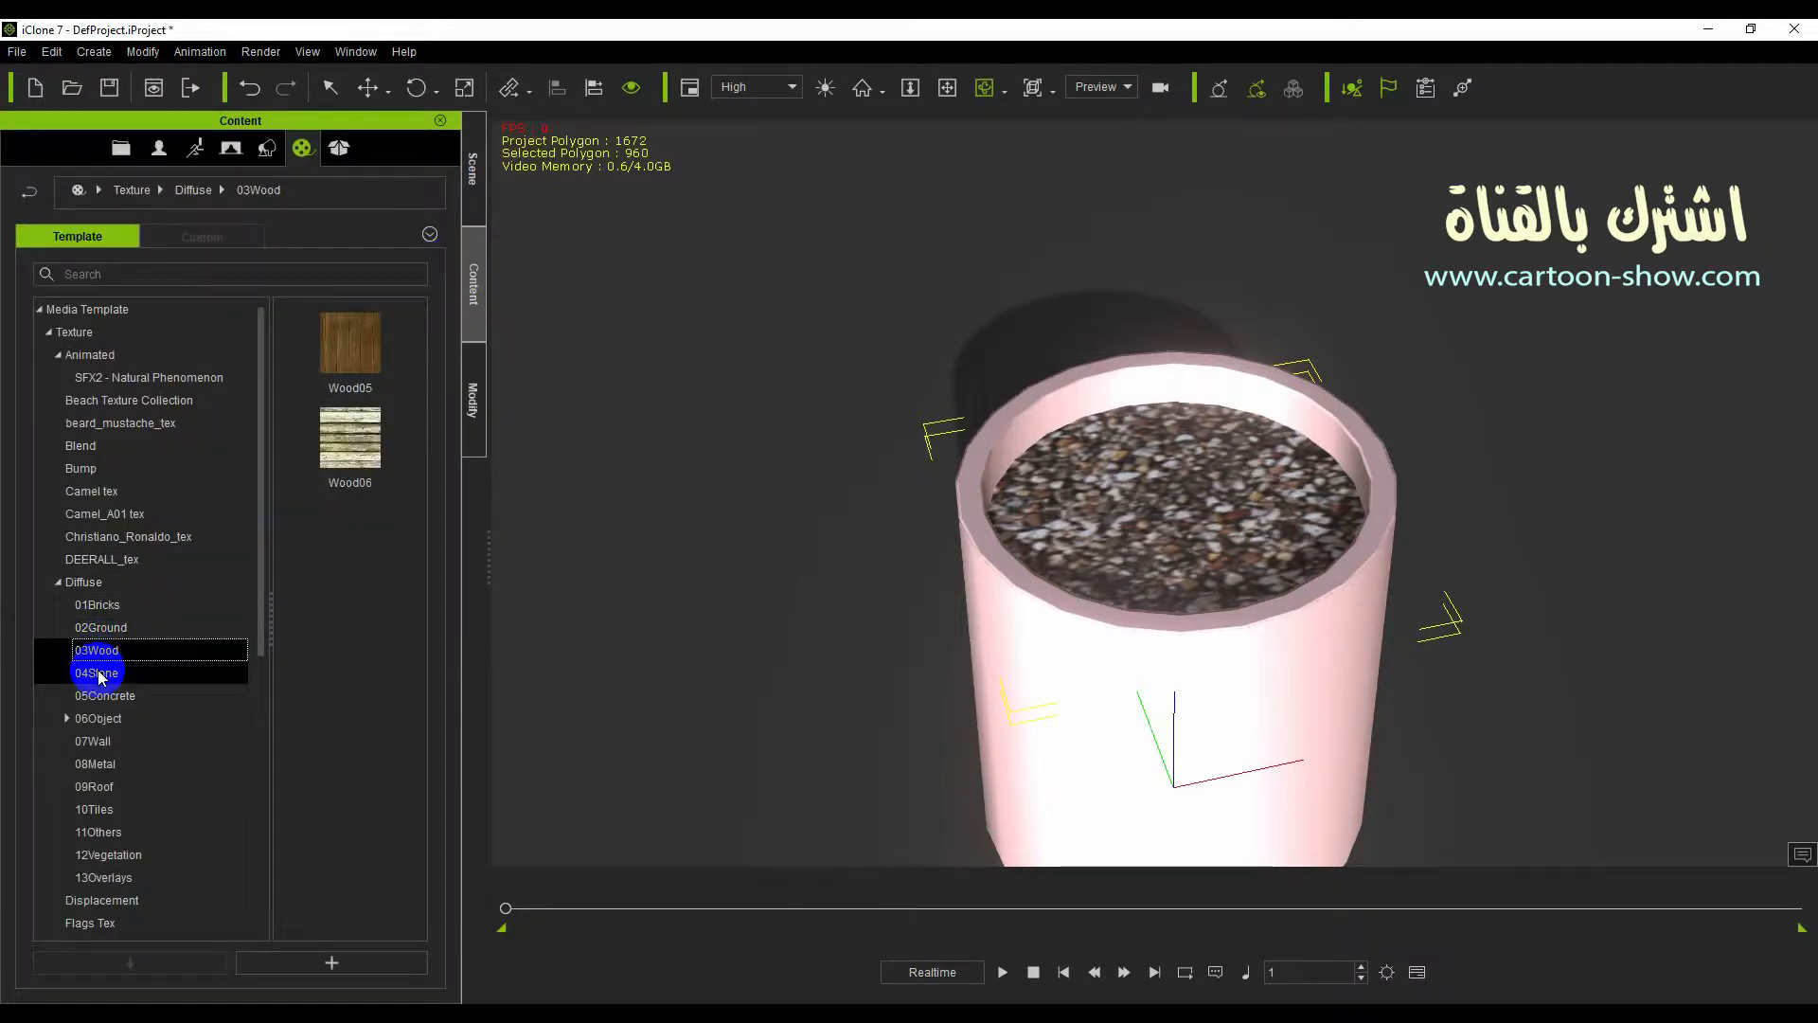
left_click(98, 673)
left_click(100, 700)
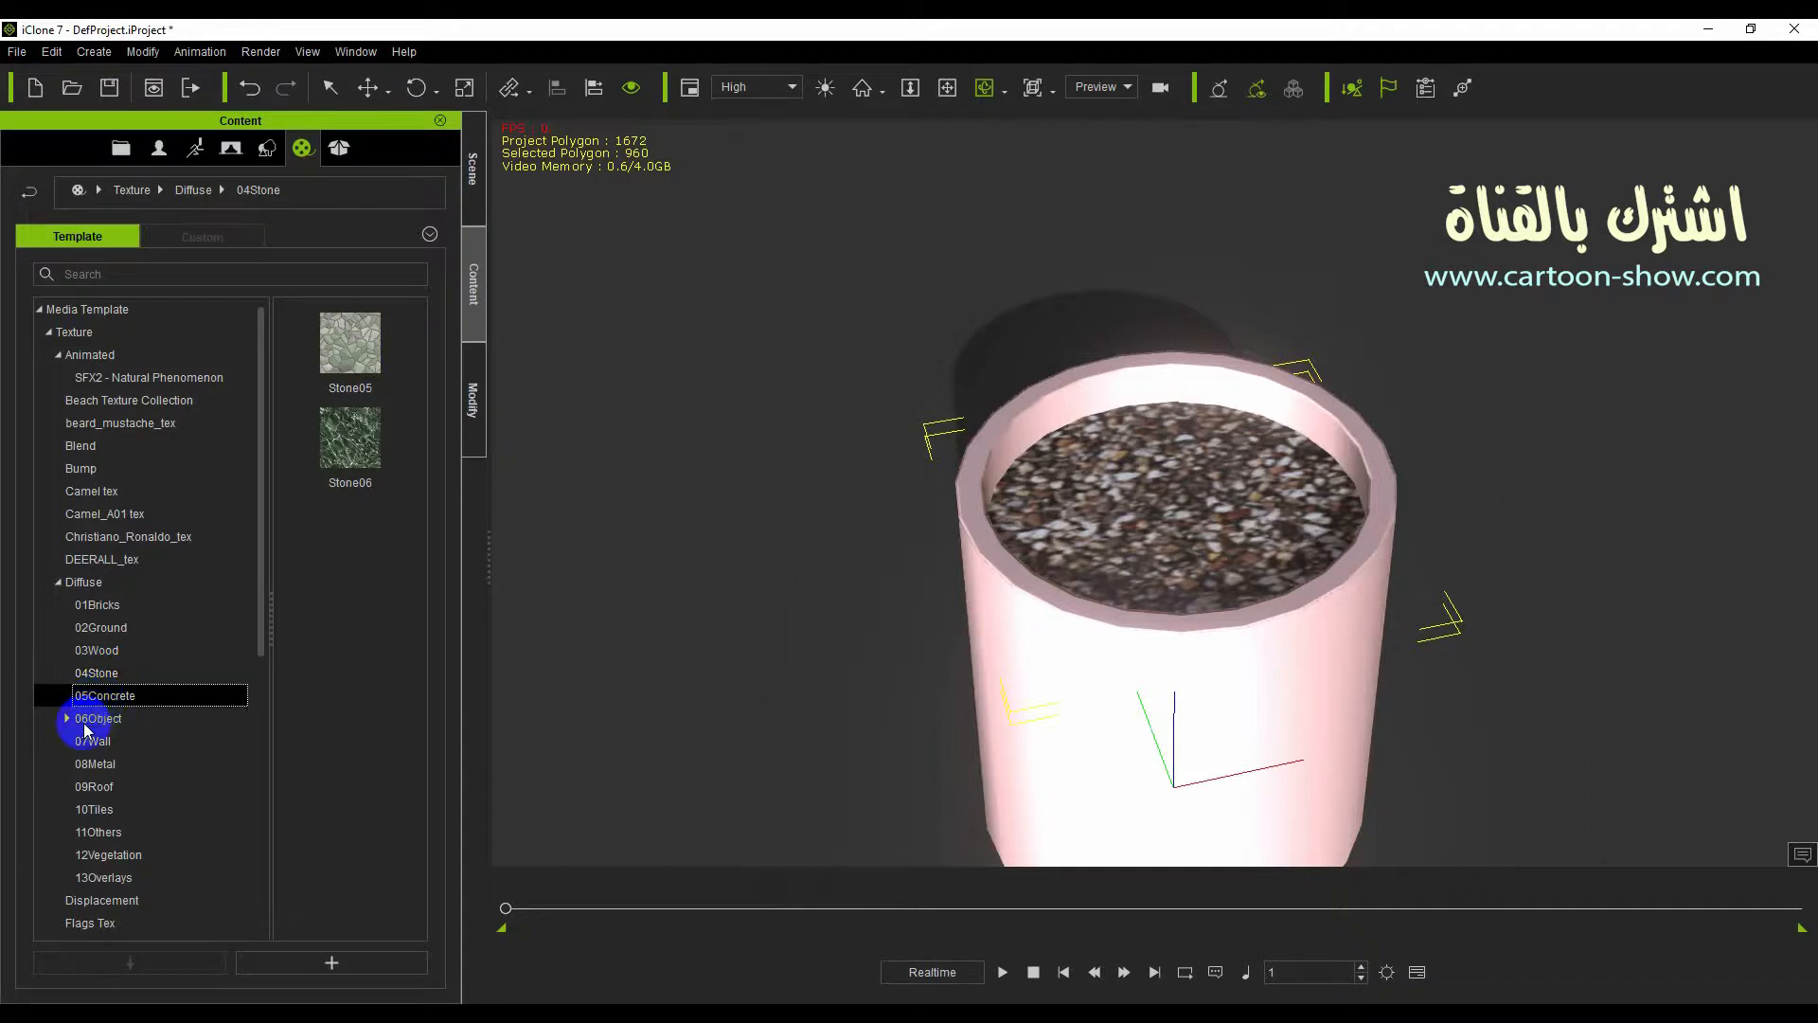
left_click(66, 719)
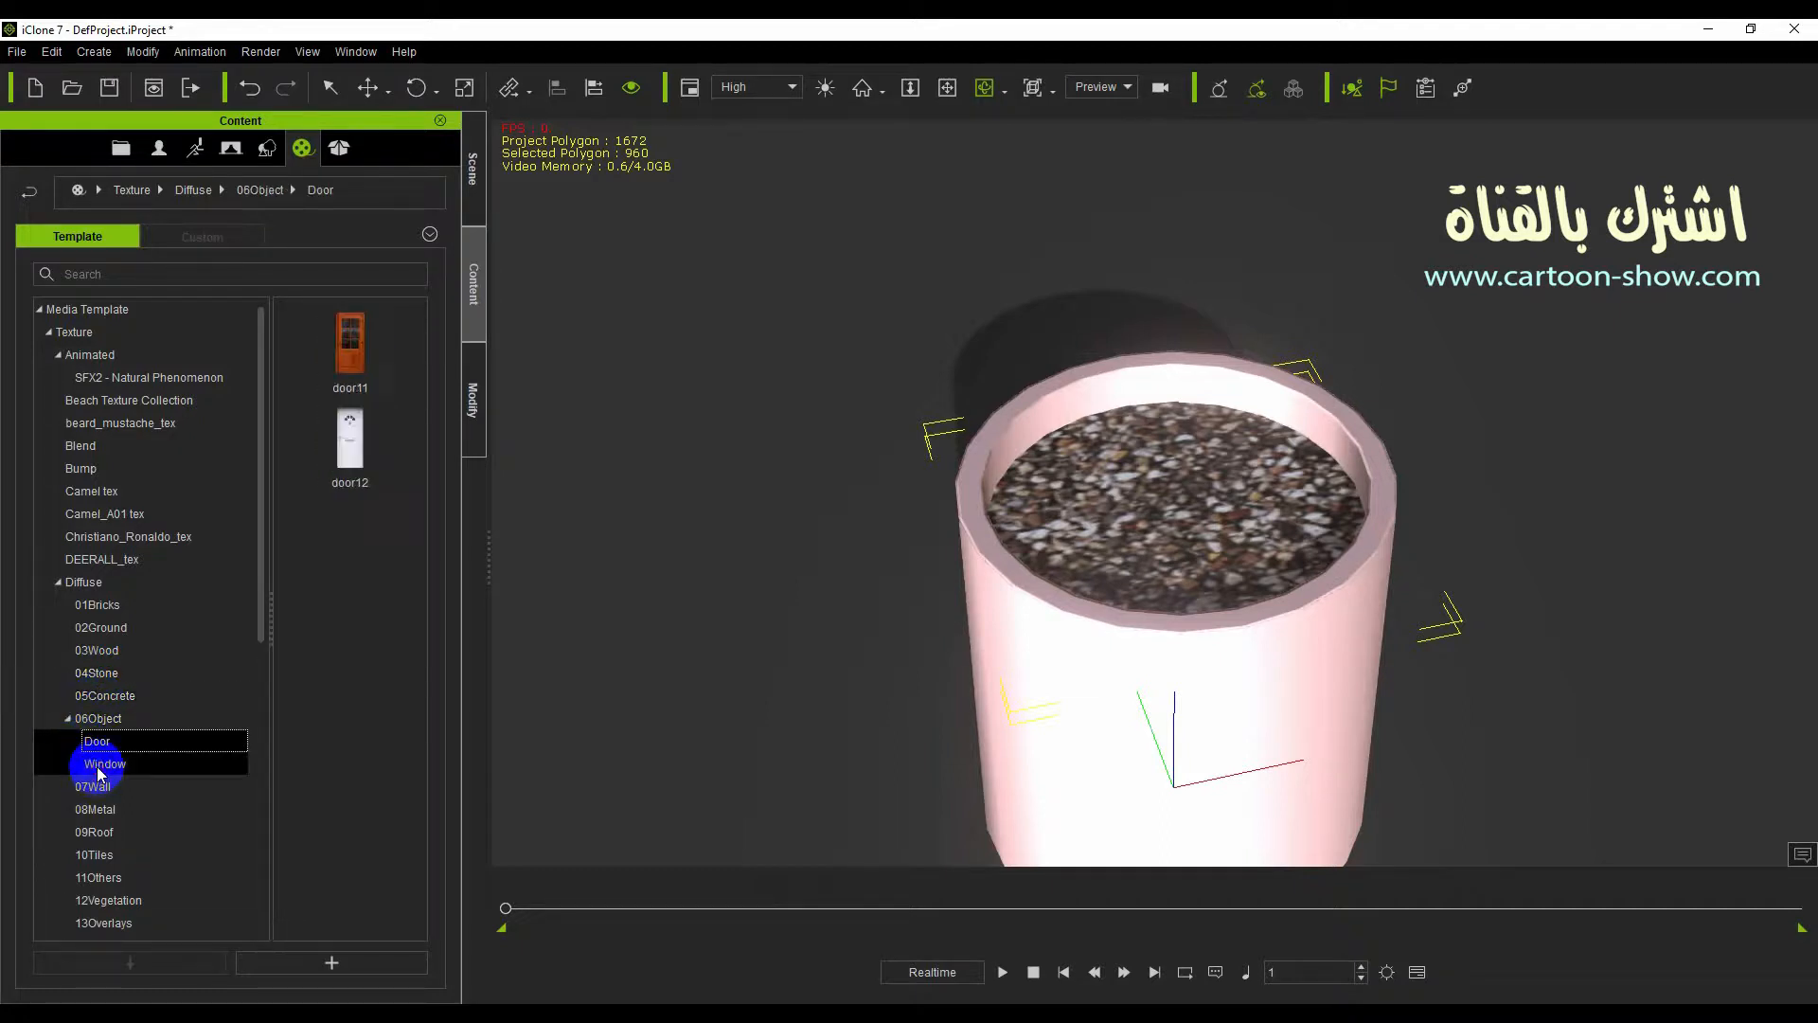
scroll(85, 801, "down", 2)
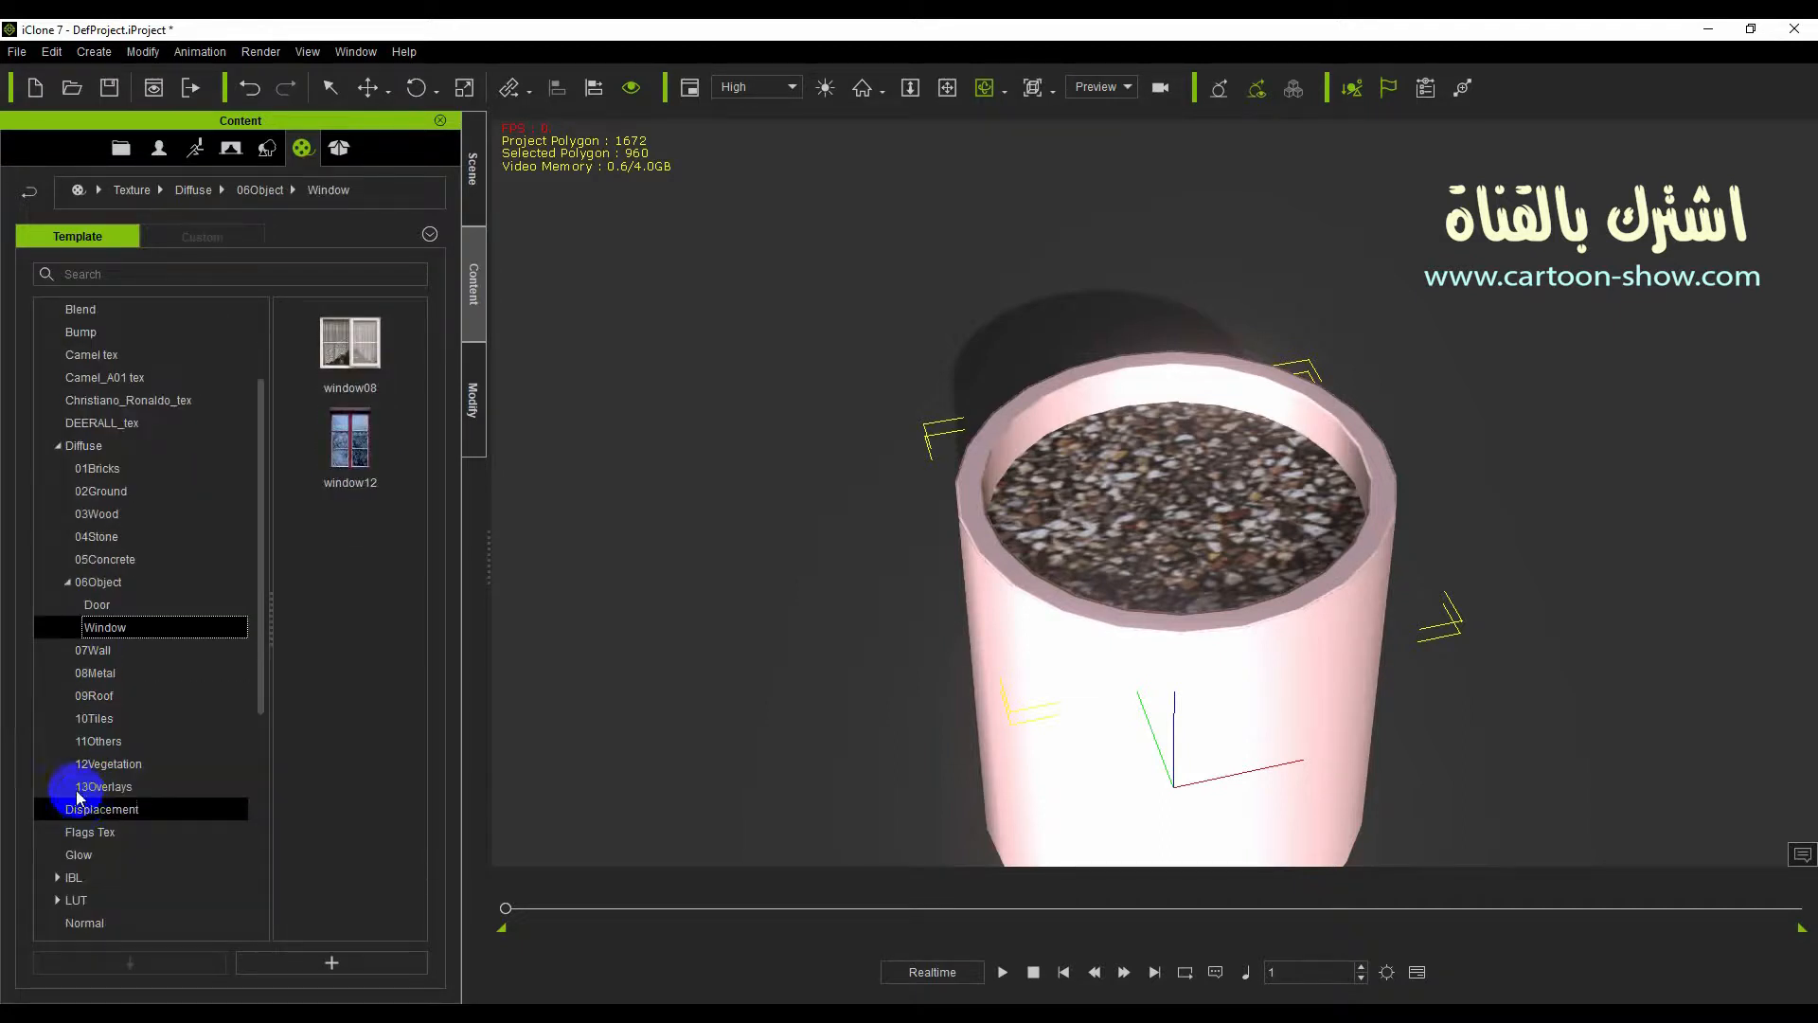
left_click(92, 653)
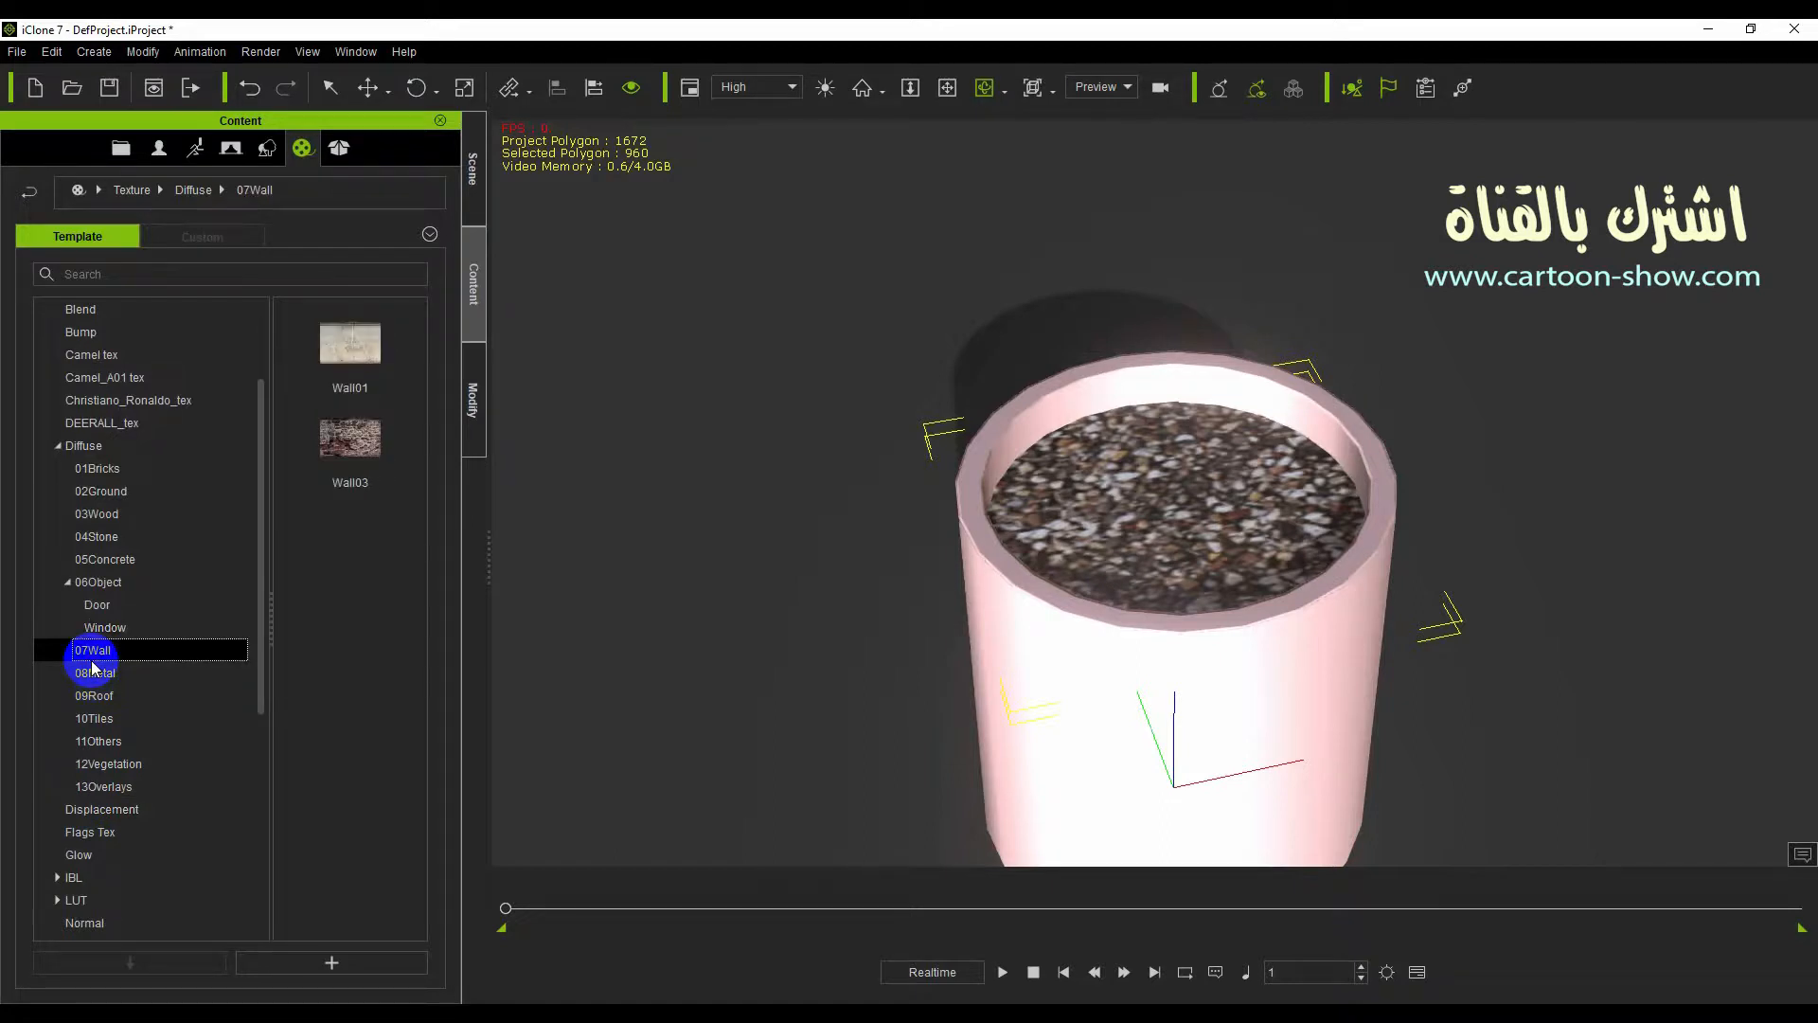
left_click_drag(315, 461, 1163, 553)
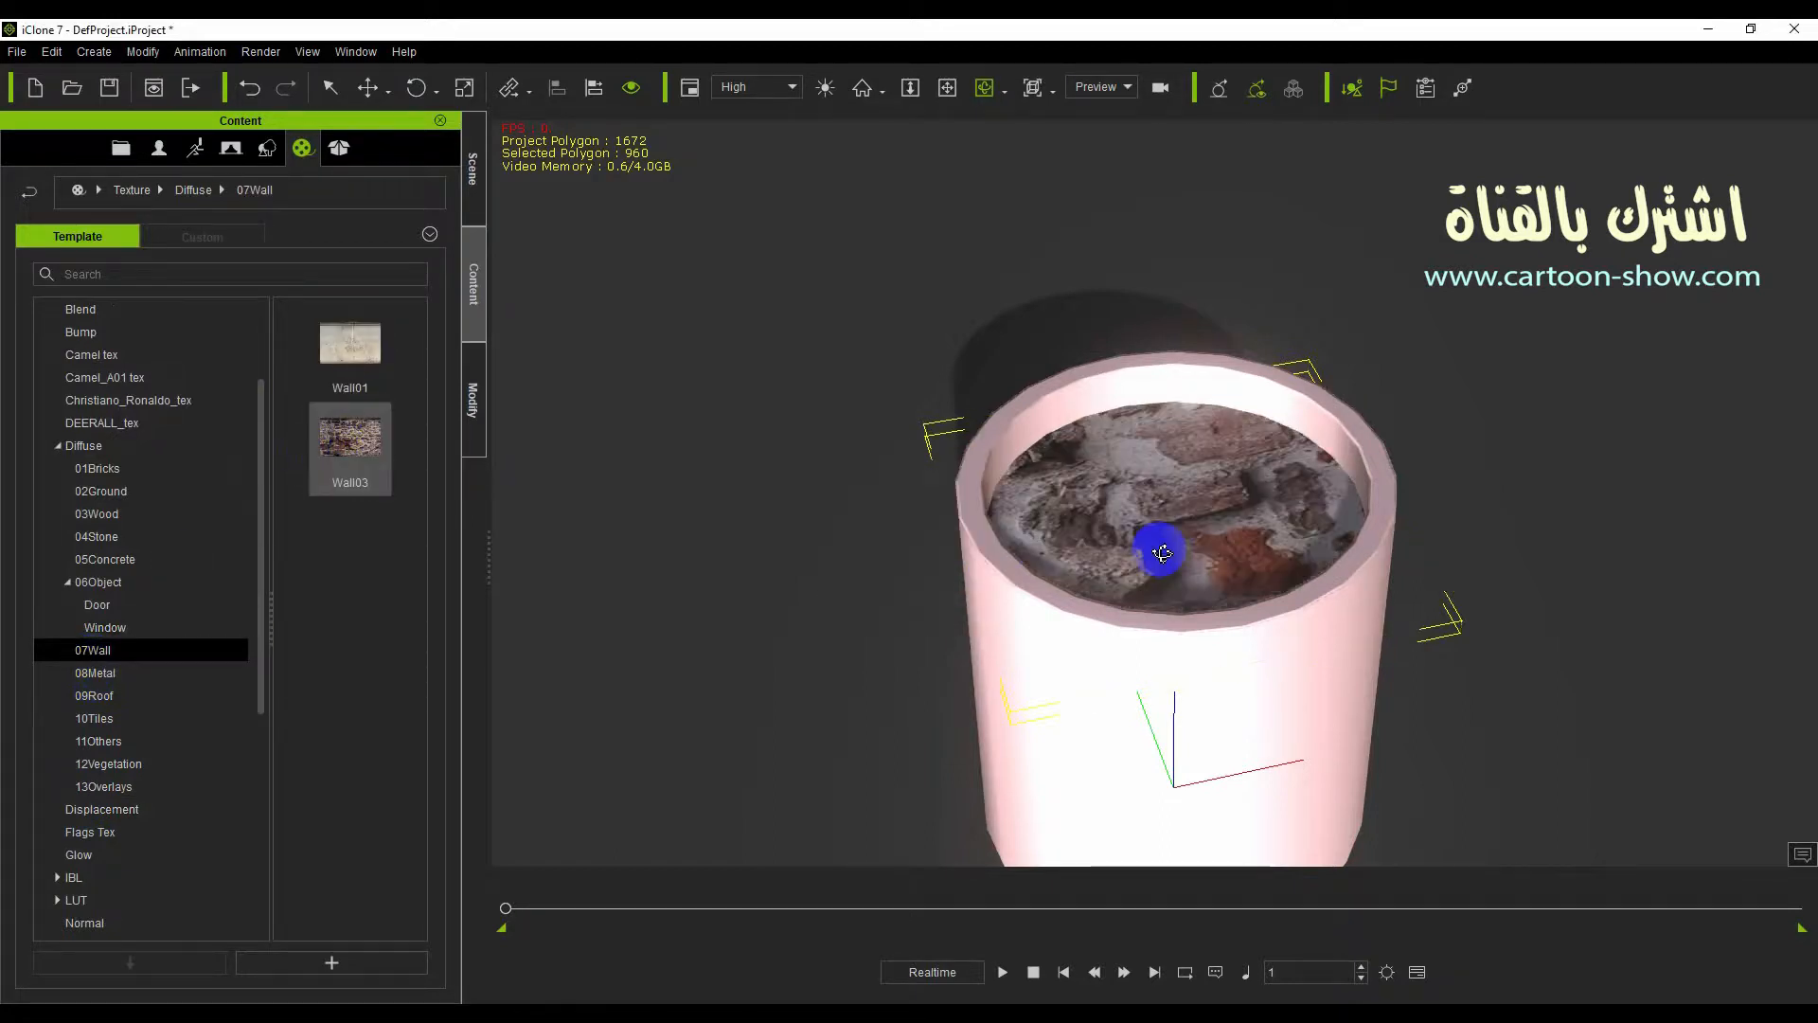
Set the Shadow Threshold of the disc's material to 37.
left_click(473, 216)
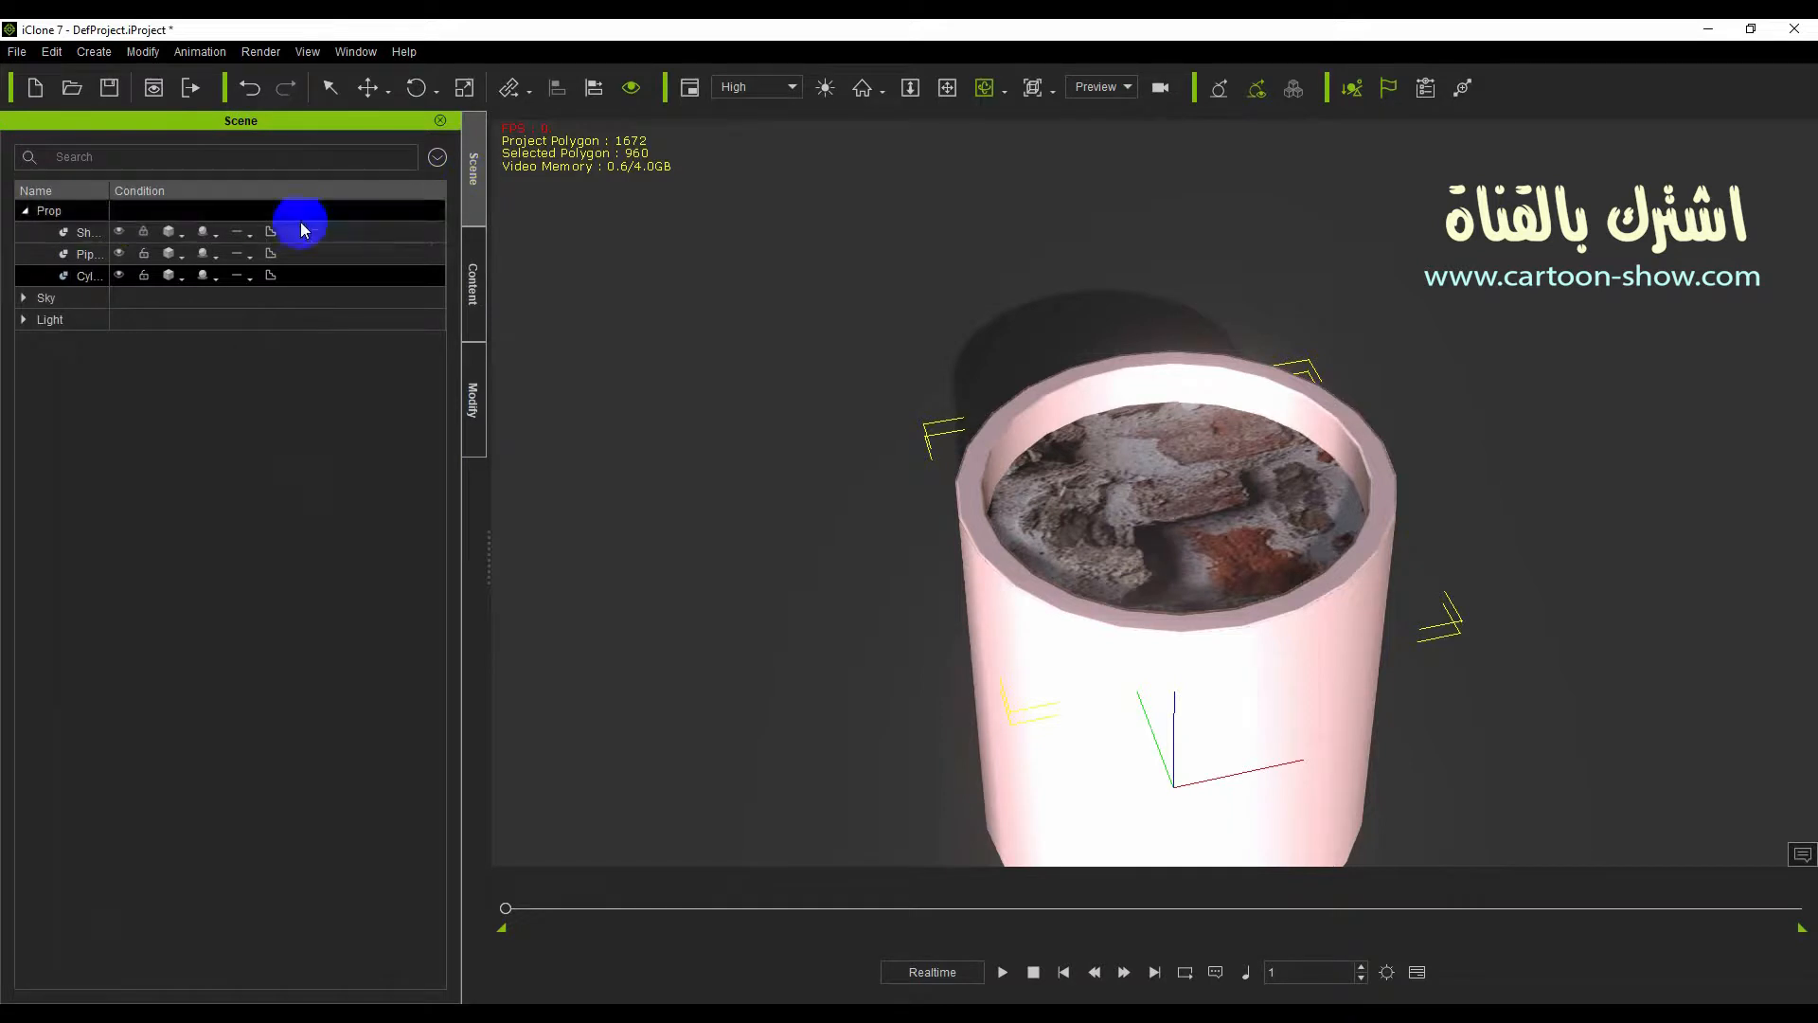
left_click(474, 403)
scroll(353, 714, "down", 5)
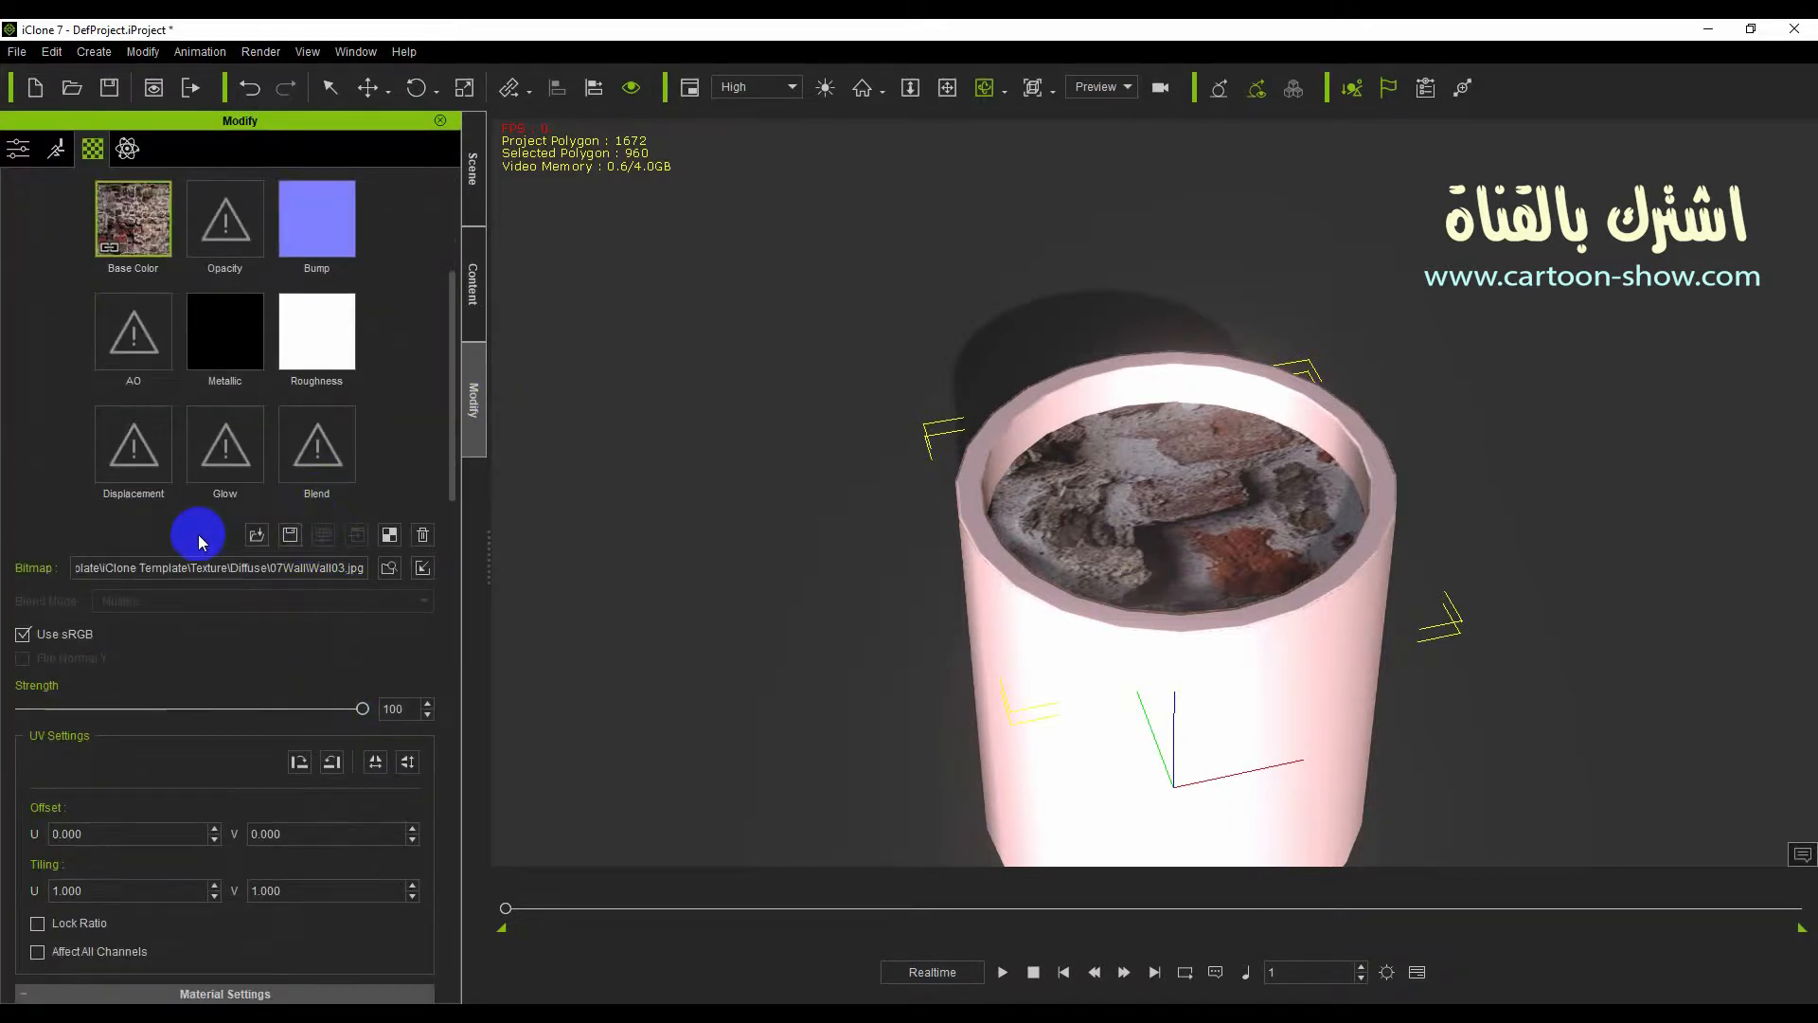
scroll(177, 580, "down", 3)
left_click_drag(360, 537, 446, 540)
scroll(184, 653, "down", 6)
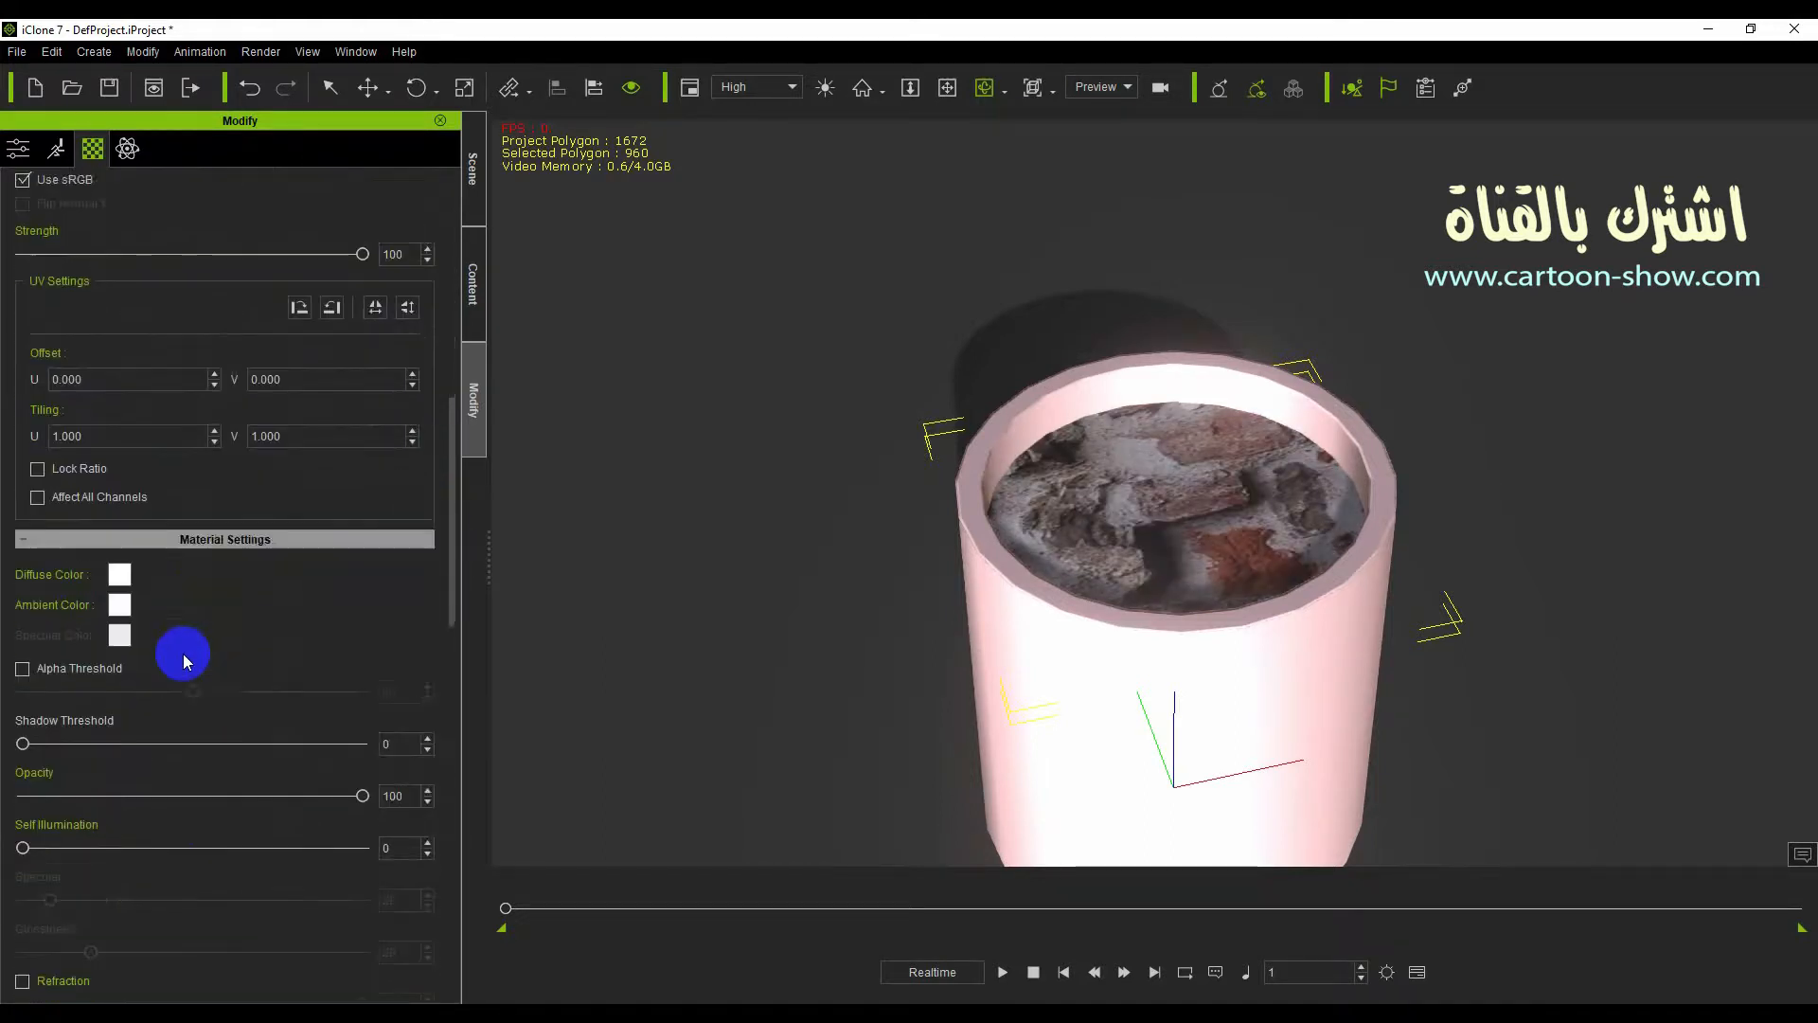
left_click_drag(21, 688, 149, 688)
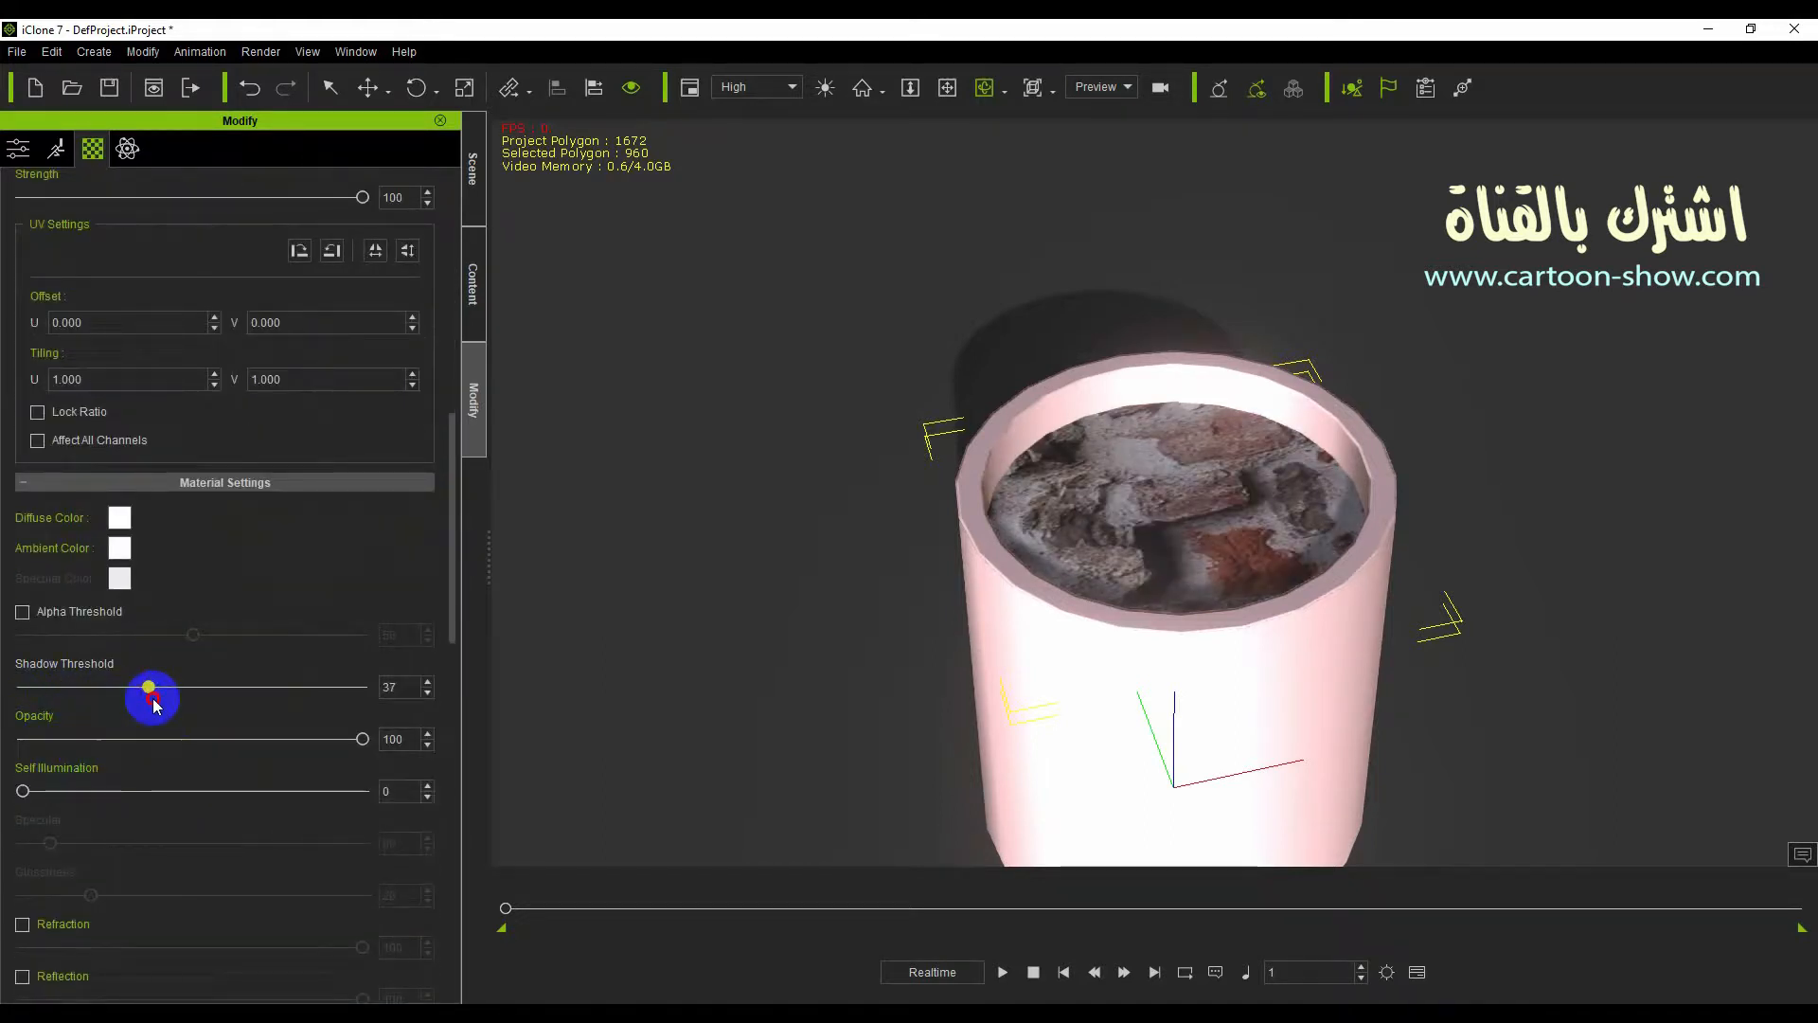
mouse_move(24, 791)
left_mouse_down()
mouse_move(171, 796)
mouse_move(26, 792)
left_mouse_up()
scroll(299, 578, "up", 10)
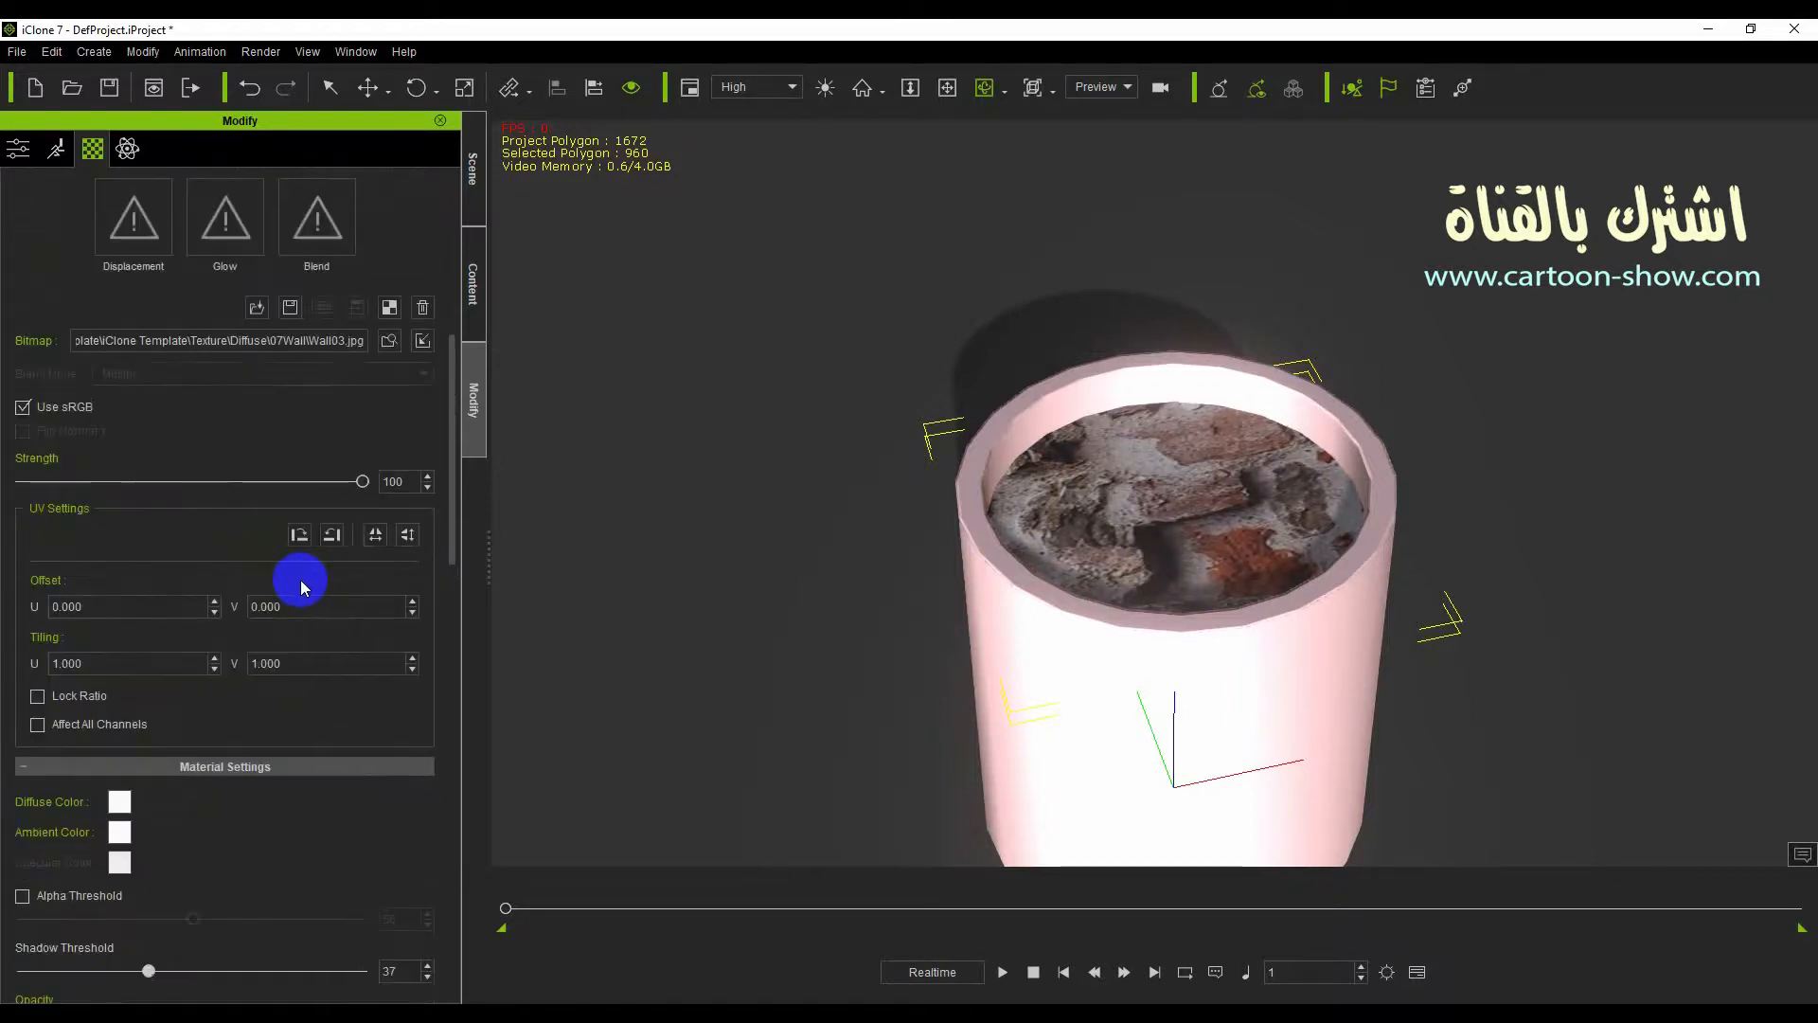
Look through the texture categories from Diffuse 08Metal, 09Roof and 03Wood to Displacement, Reflection and Flags Opacity.
left_click(473, 277)
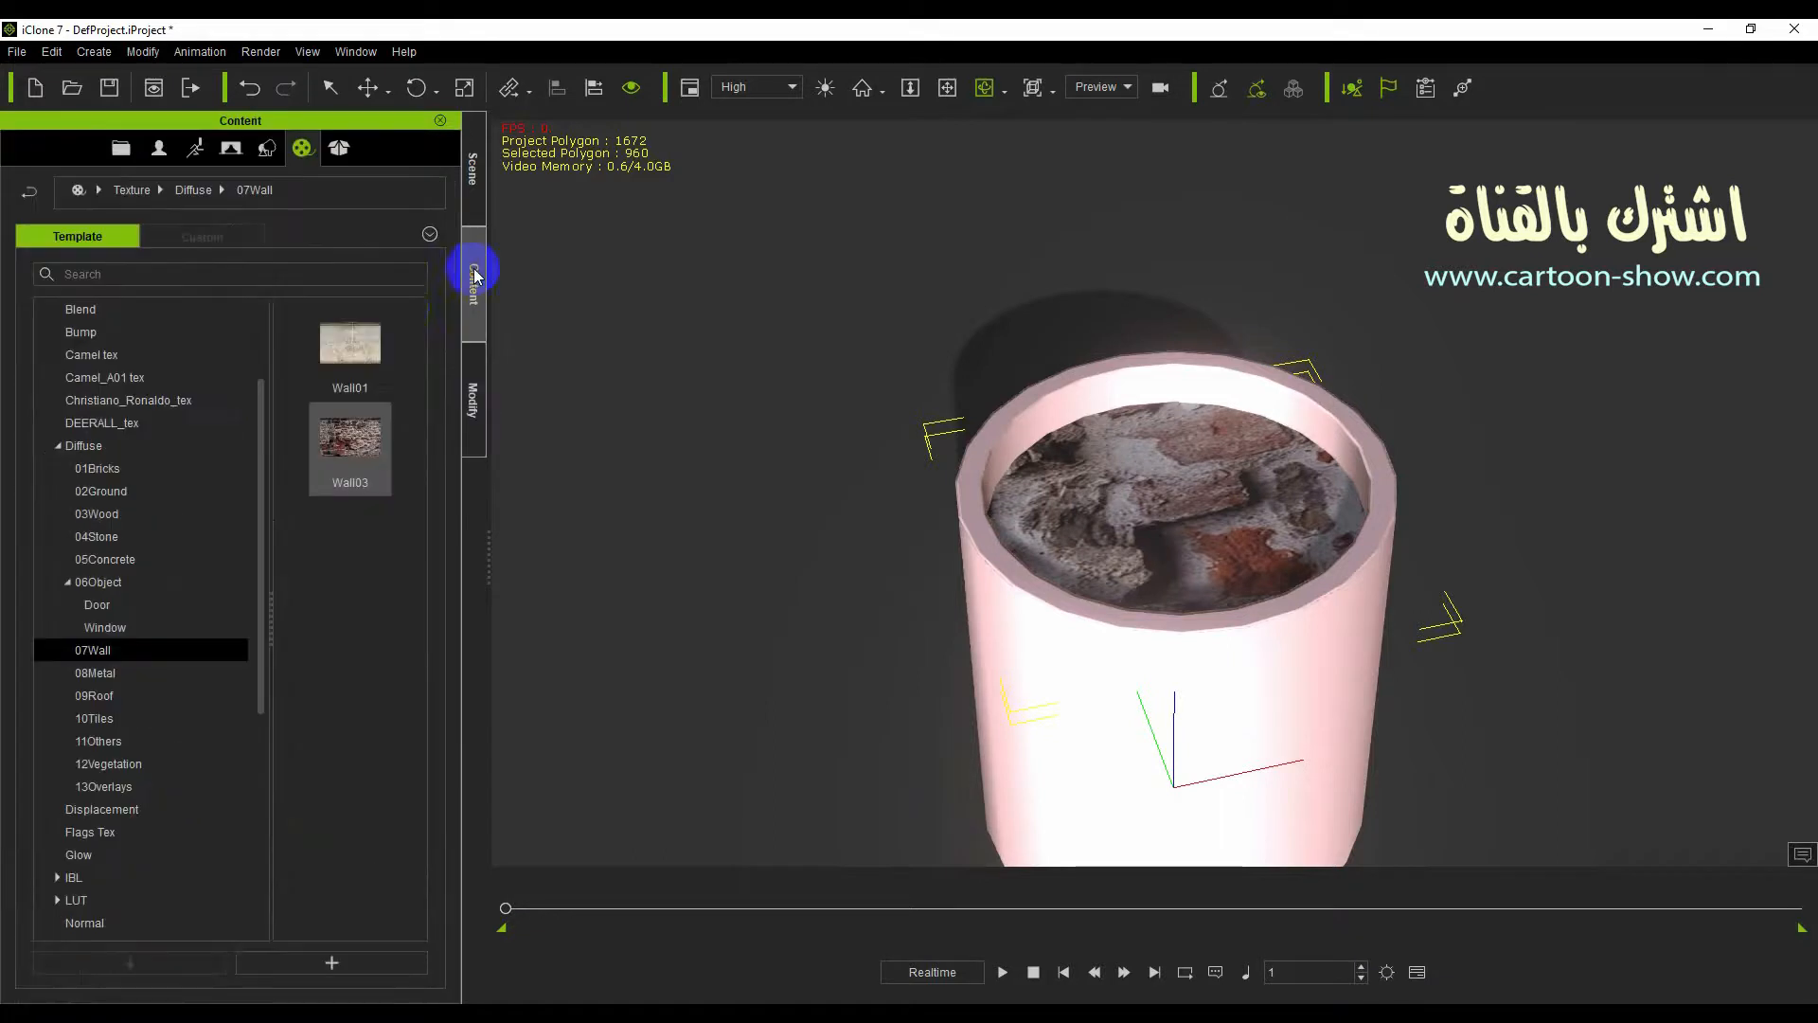
left_click(106, 676)
left_click(98, 697)
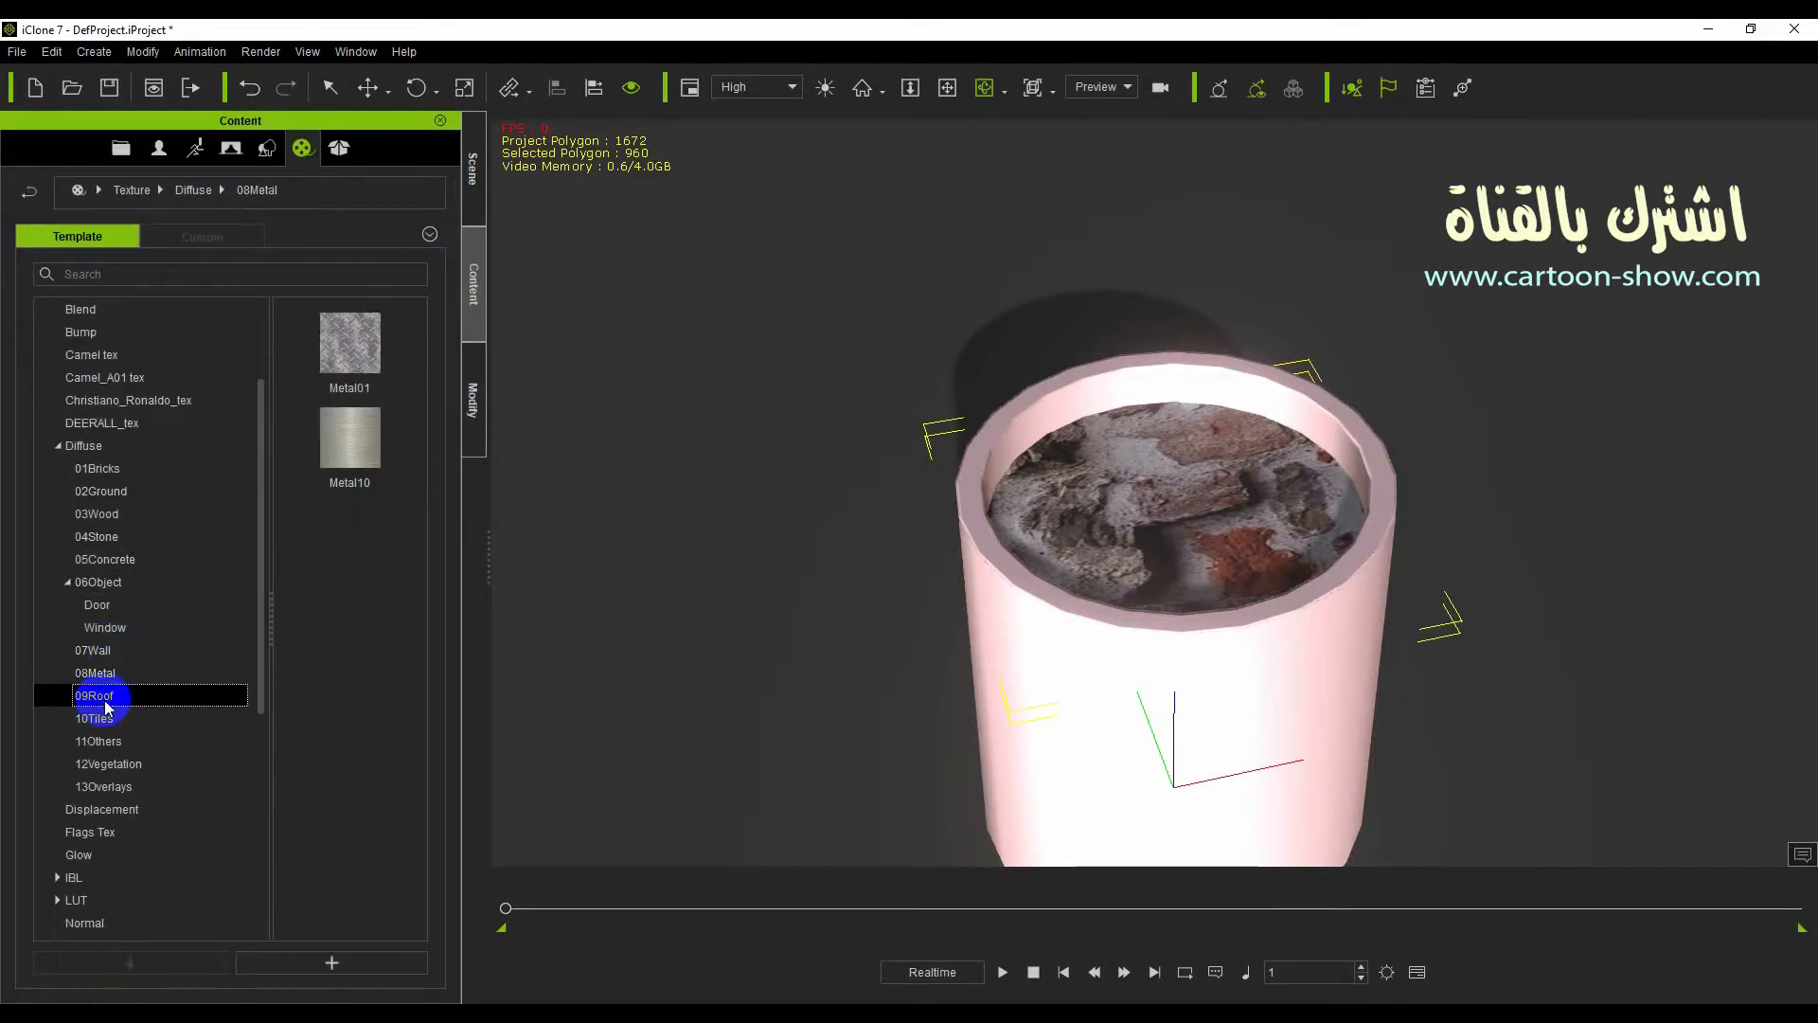
left_click(109, 516)
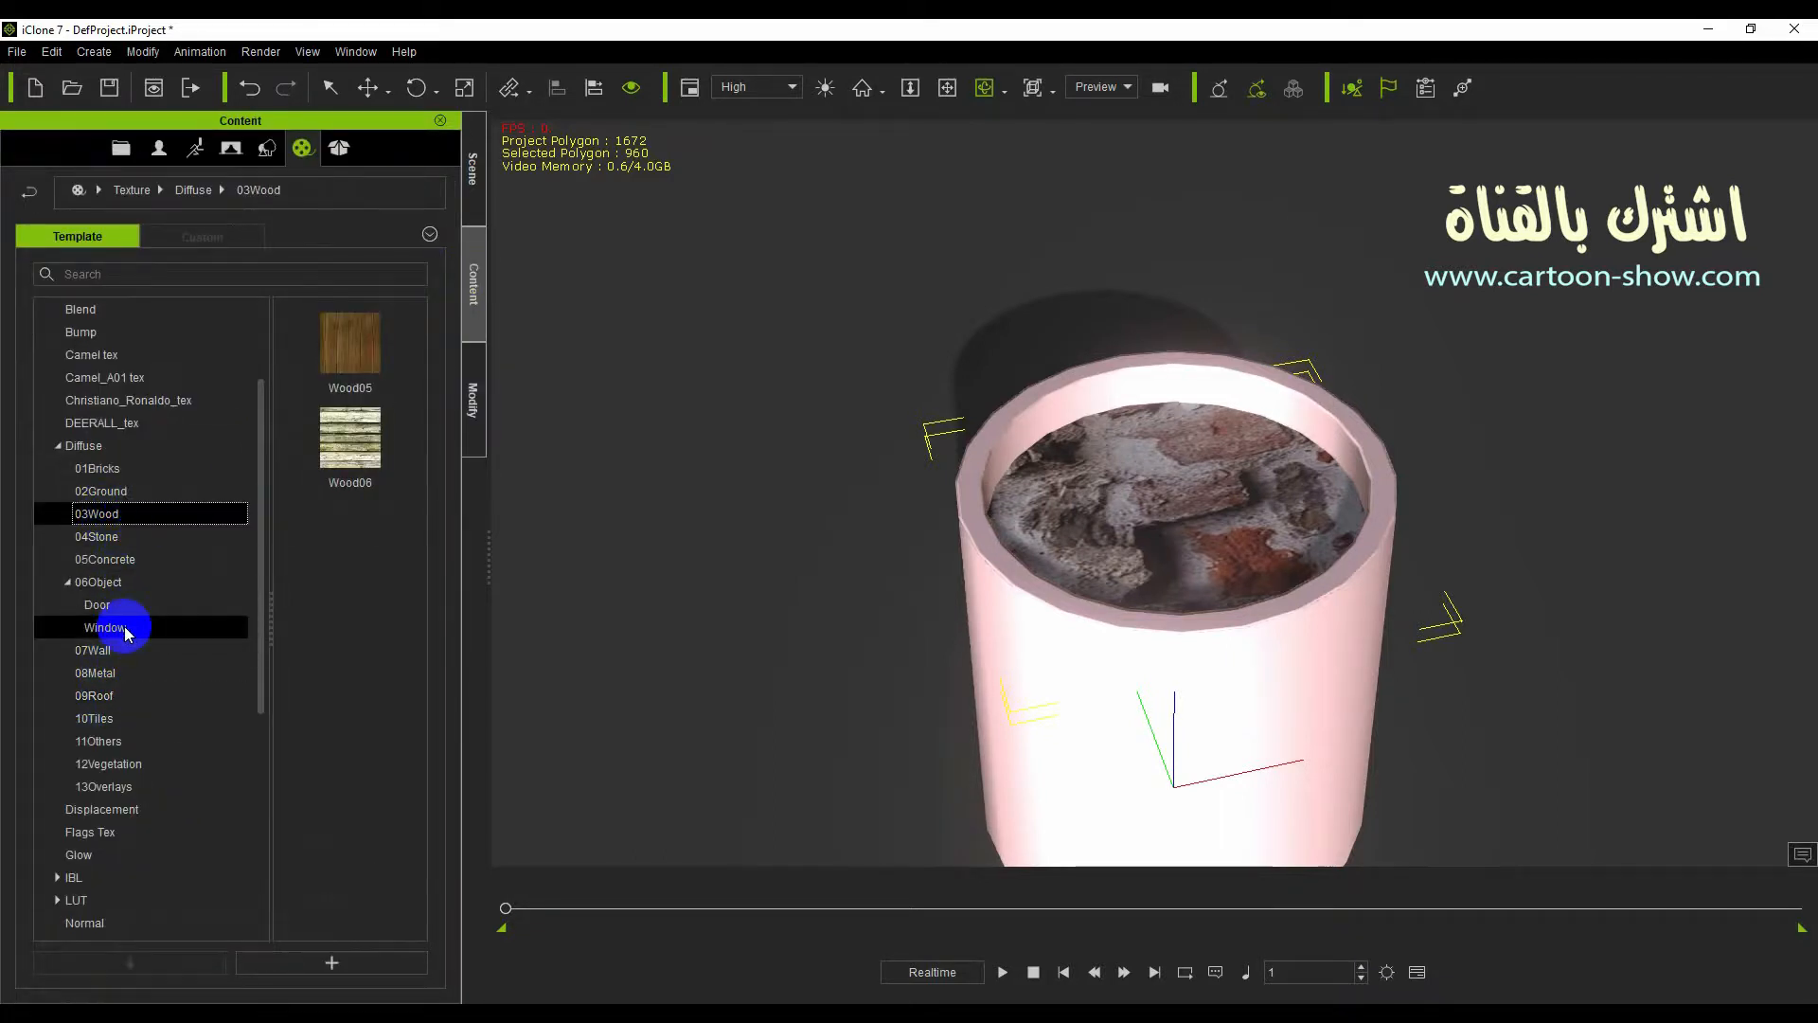
scroll(122, 616, "down", 5)
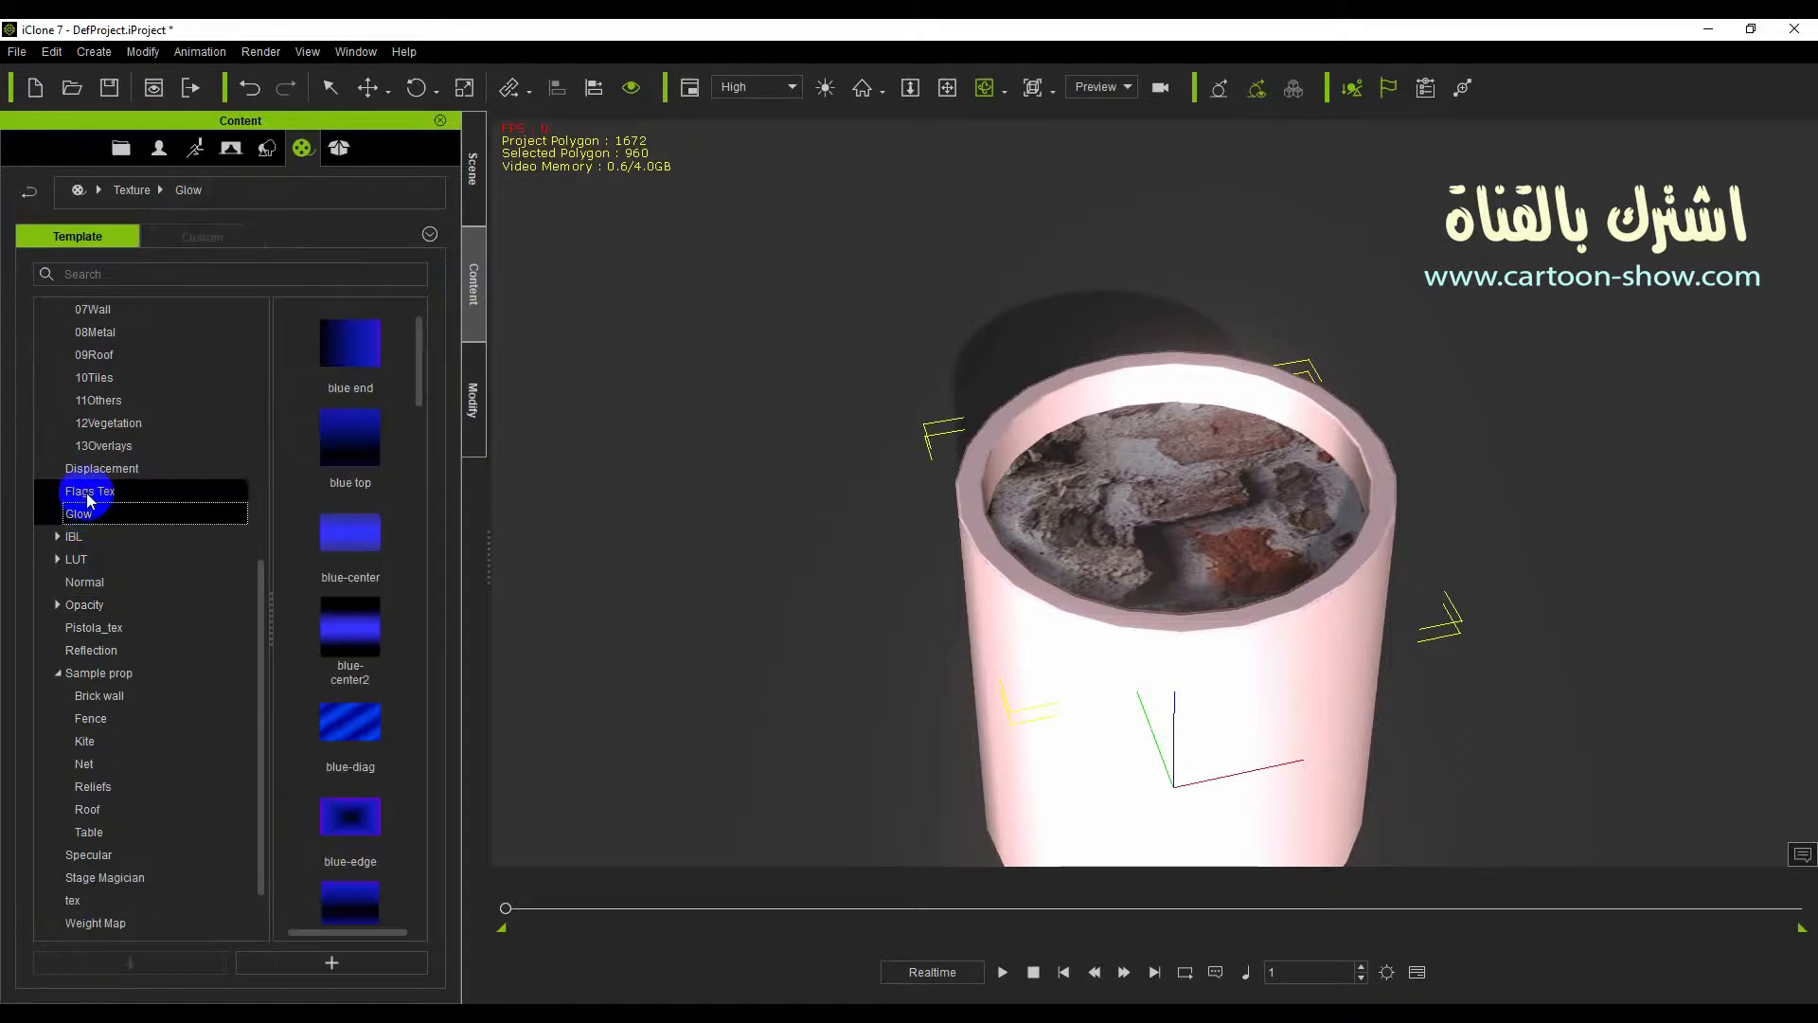
left_click(90, 654)
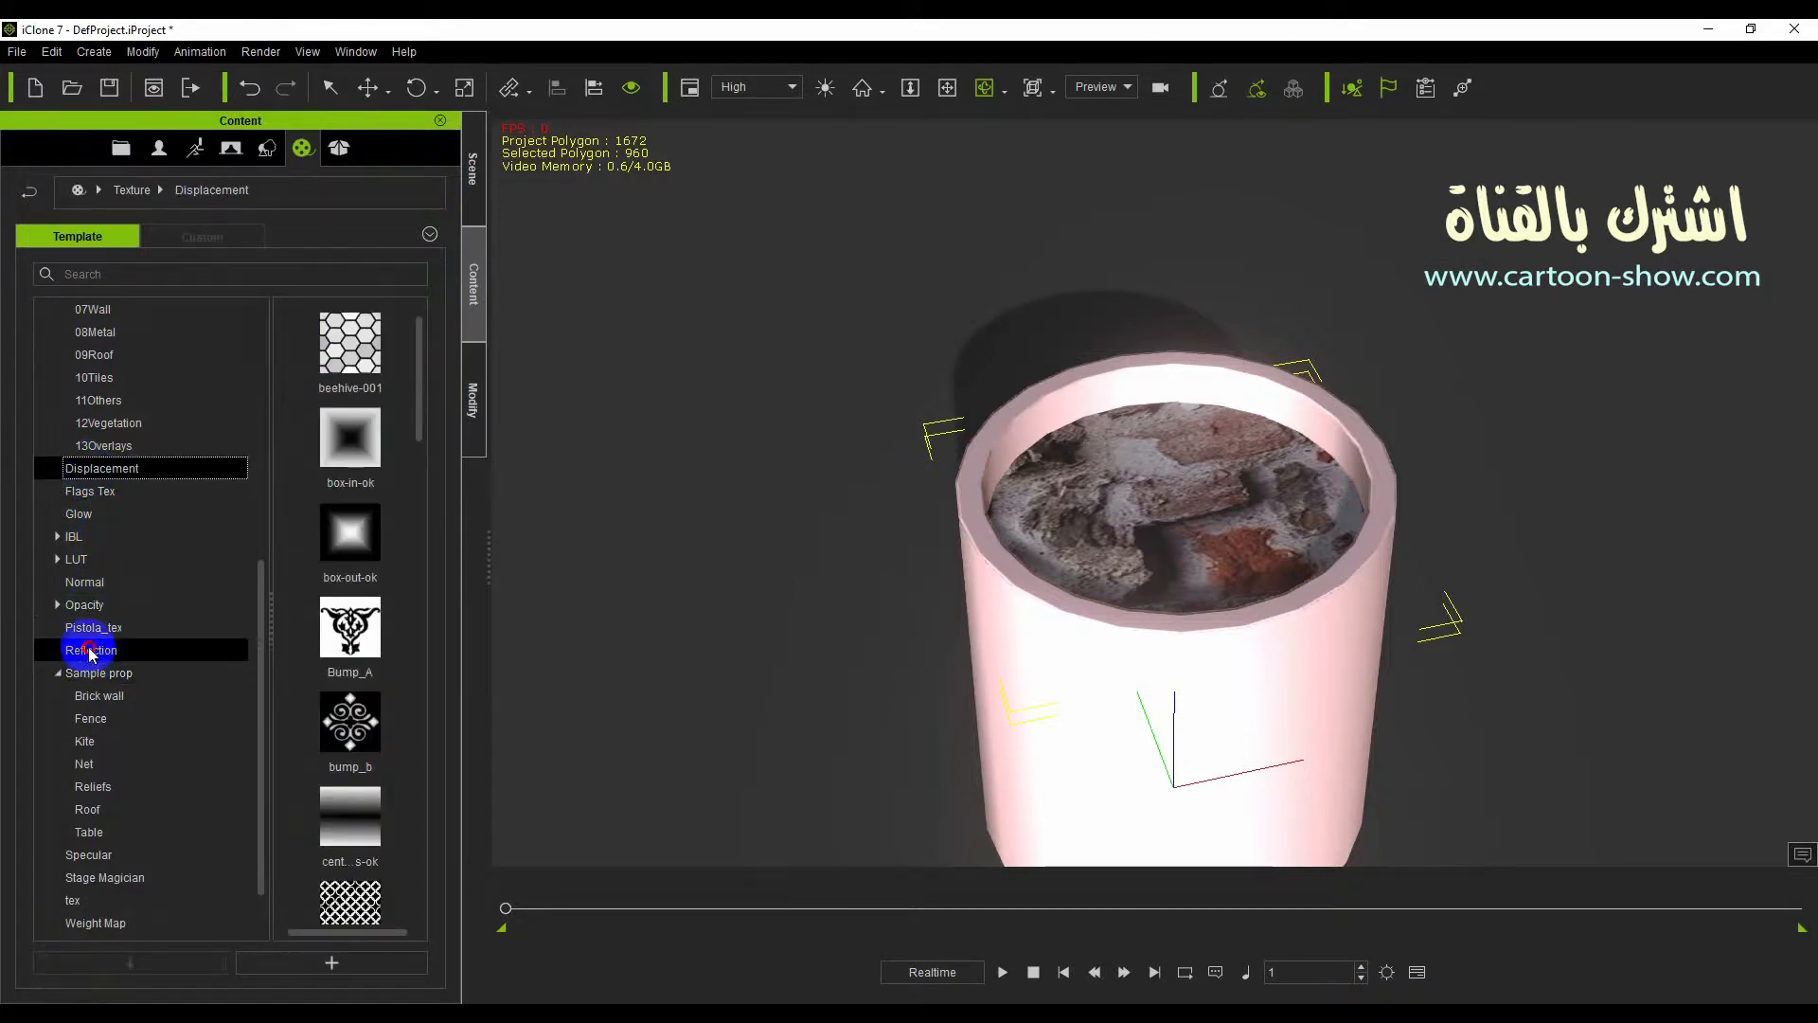
left_click(351, 658)
scroll(350, 678, "down", 3)
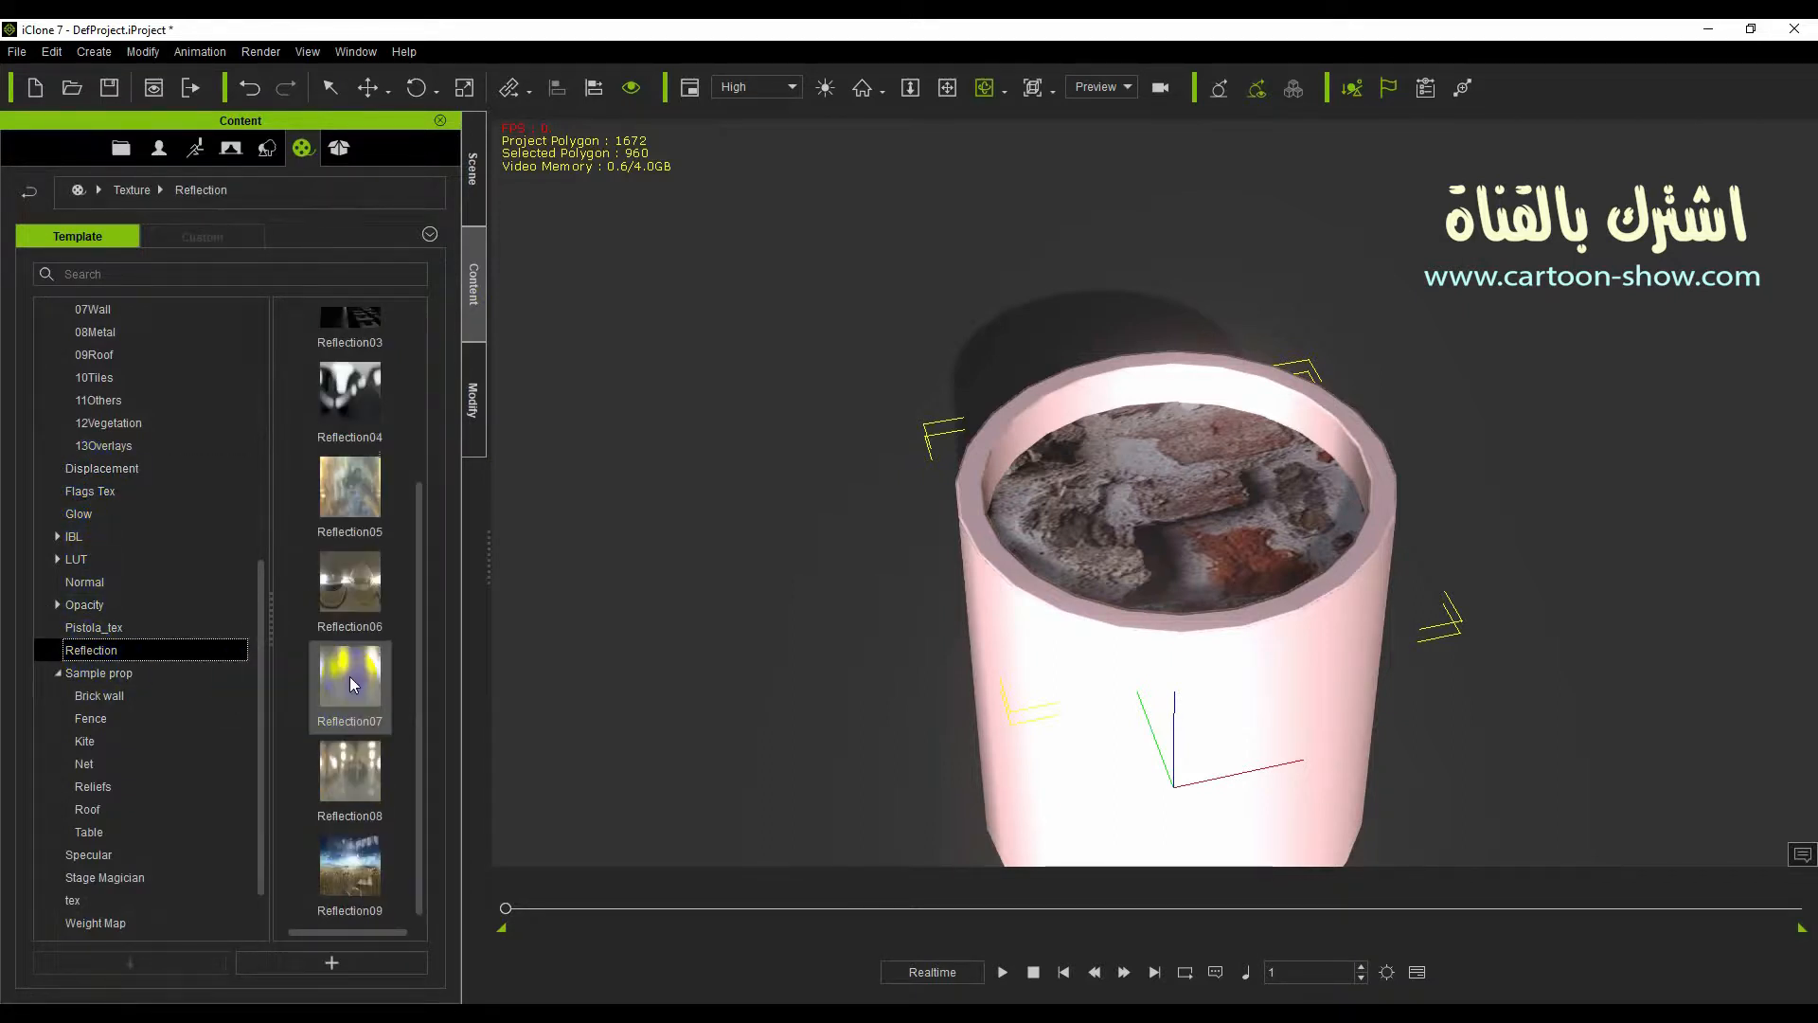
left_click(71, 627)
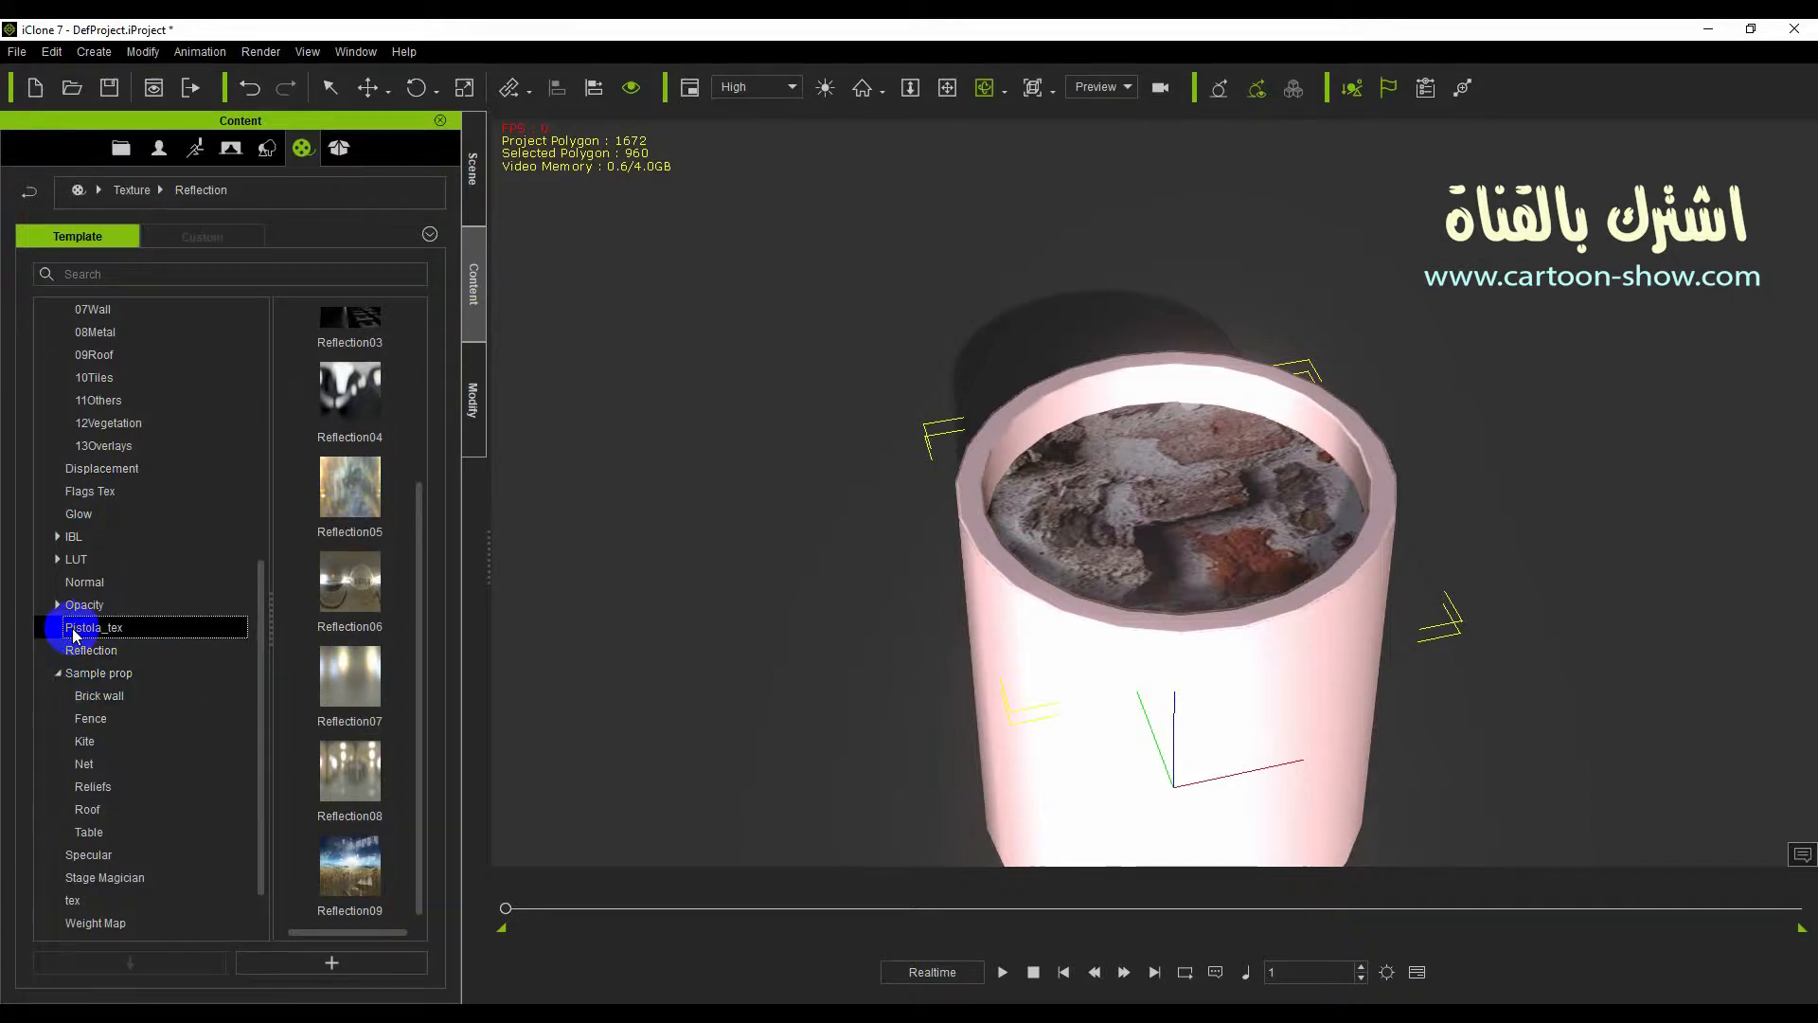
left_click(350, 693)
left_click(58, 604)
scroll(100, 723, "down", 1)
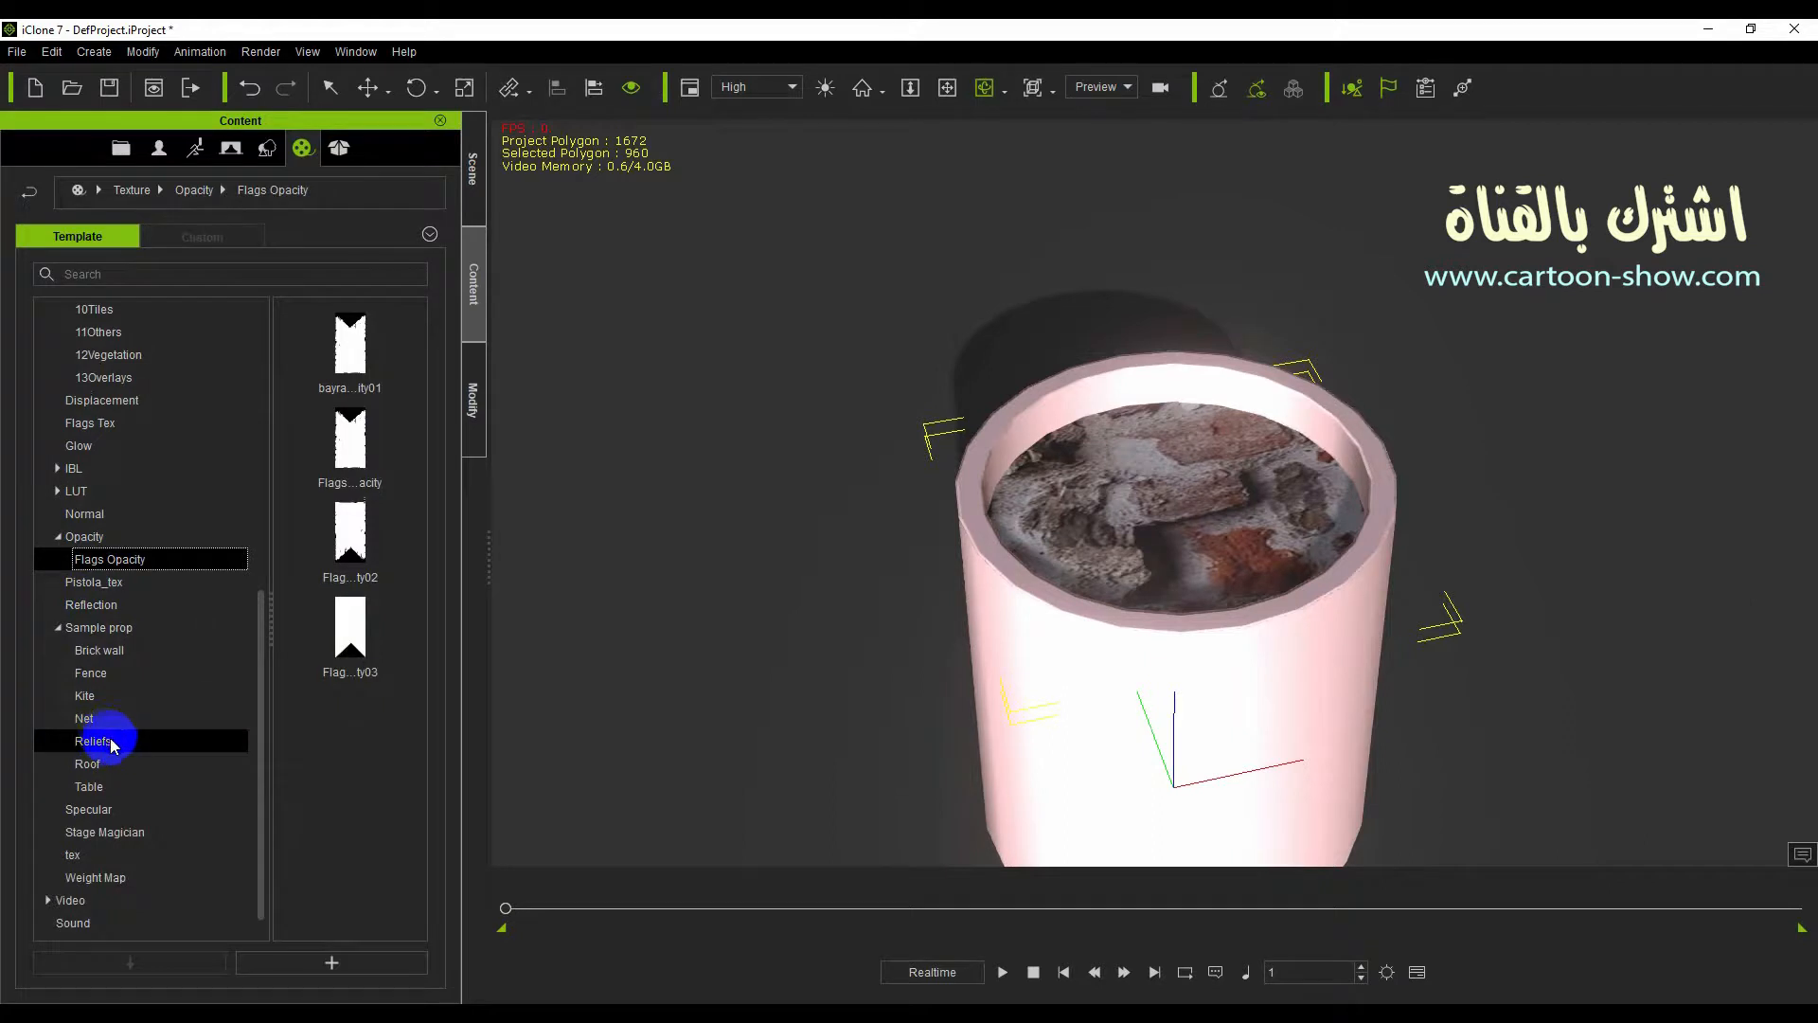
Review the Sample prop Kite, Net and Table textures and the Specular, Stage Magician and tex categories.
left_click(87, 696)
left_click(94, 722)
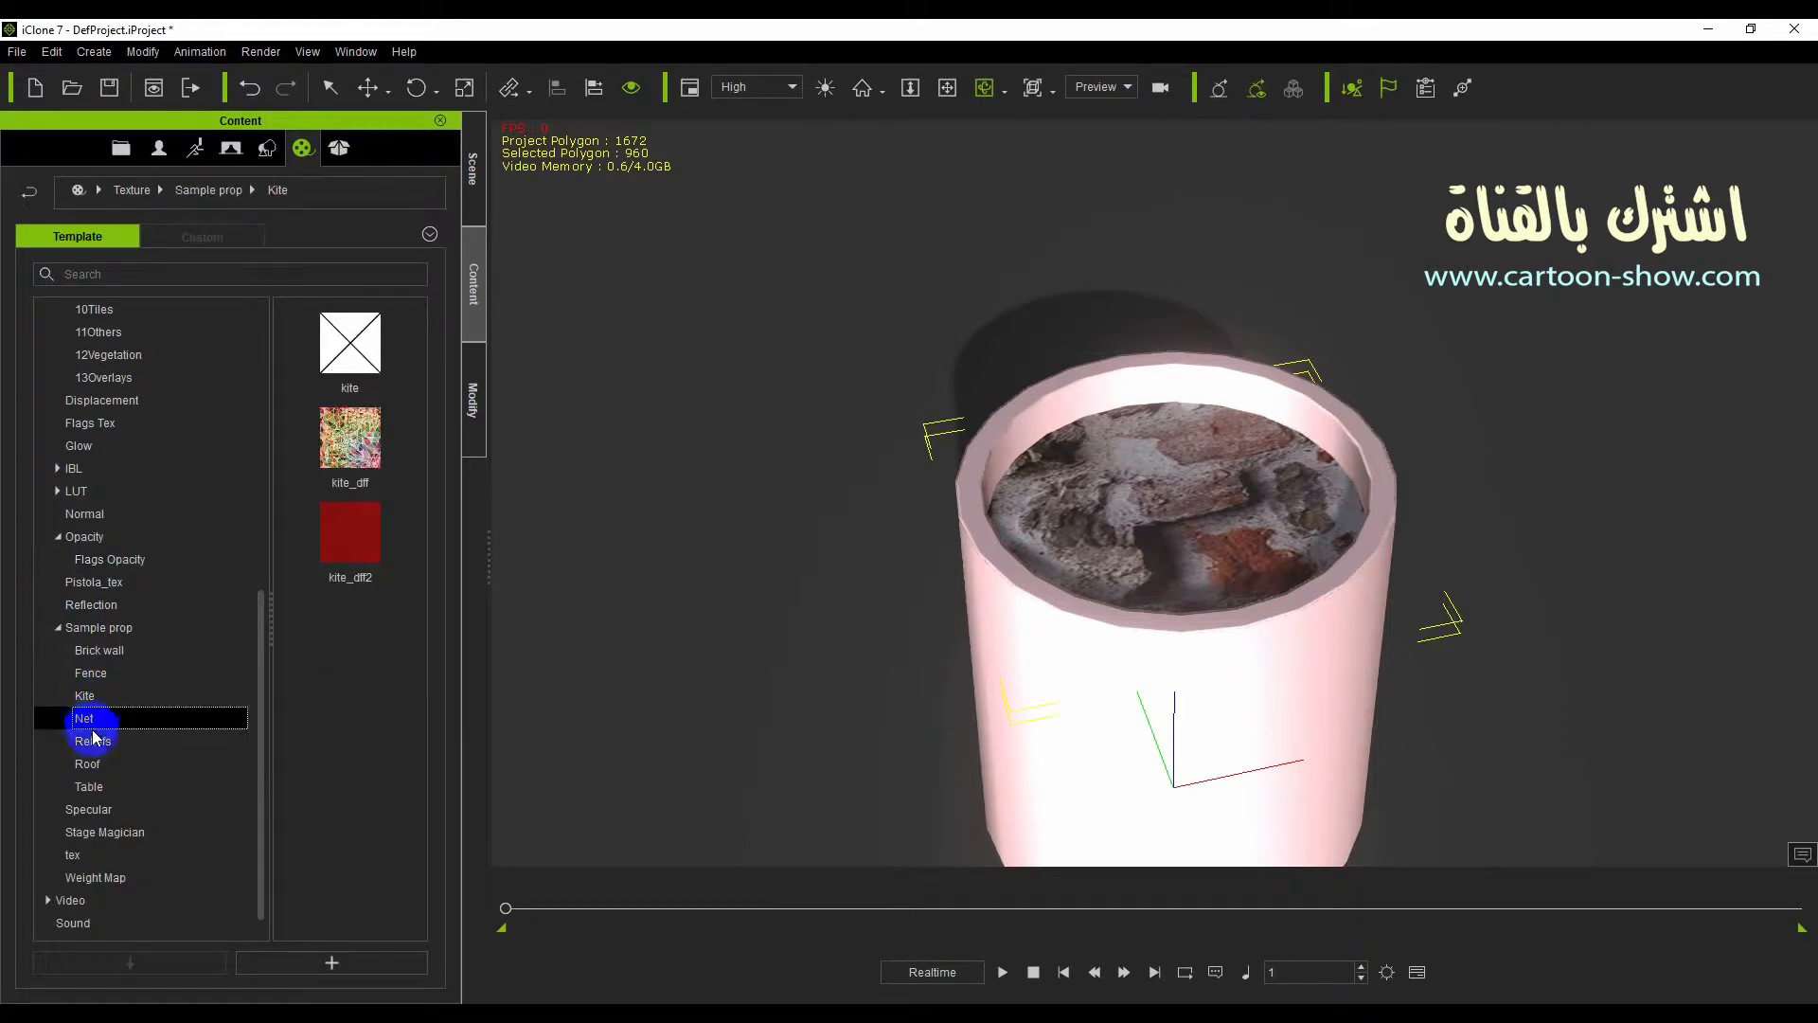
scroll(95, 729, "down", 1)
left_click(103, 767)
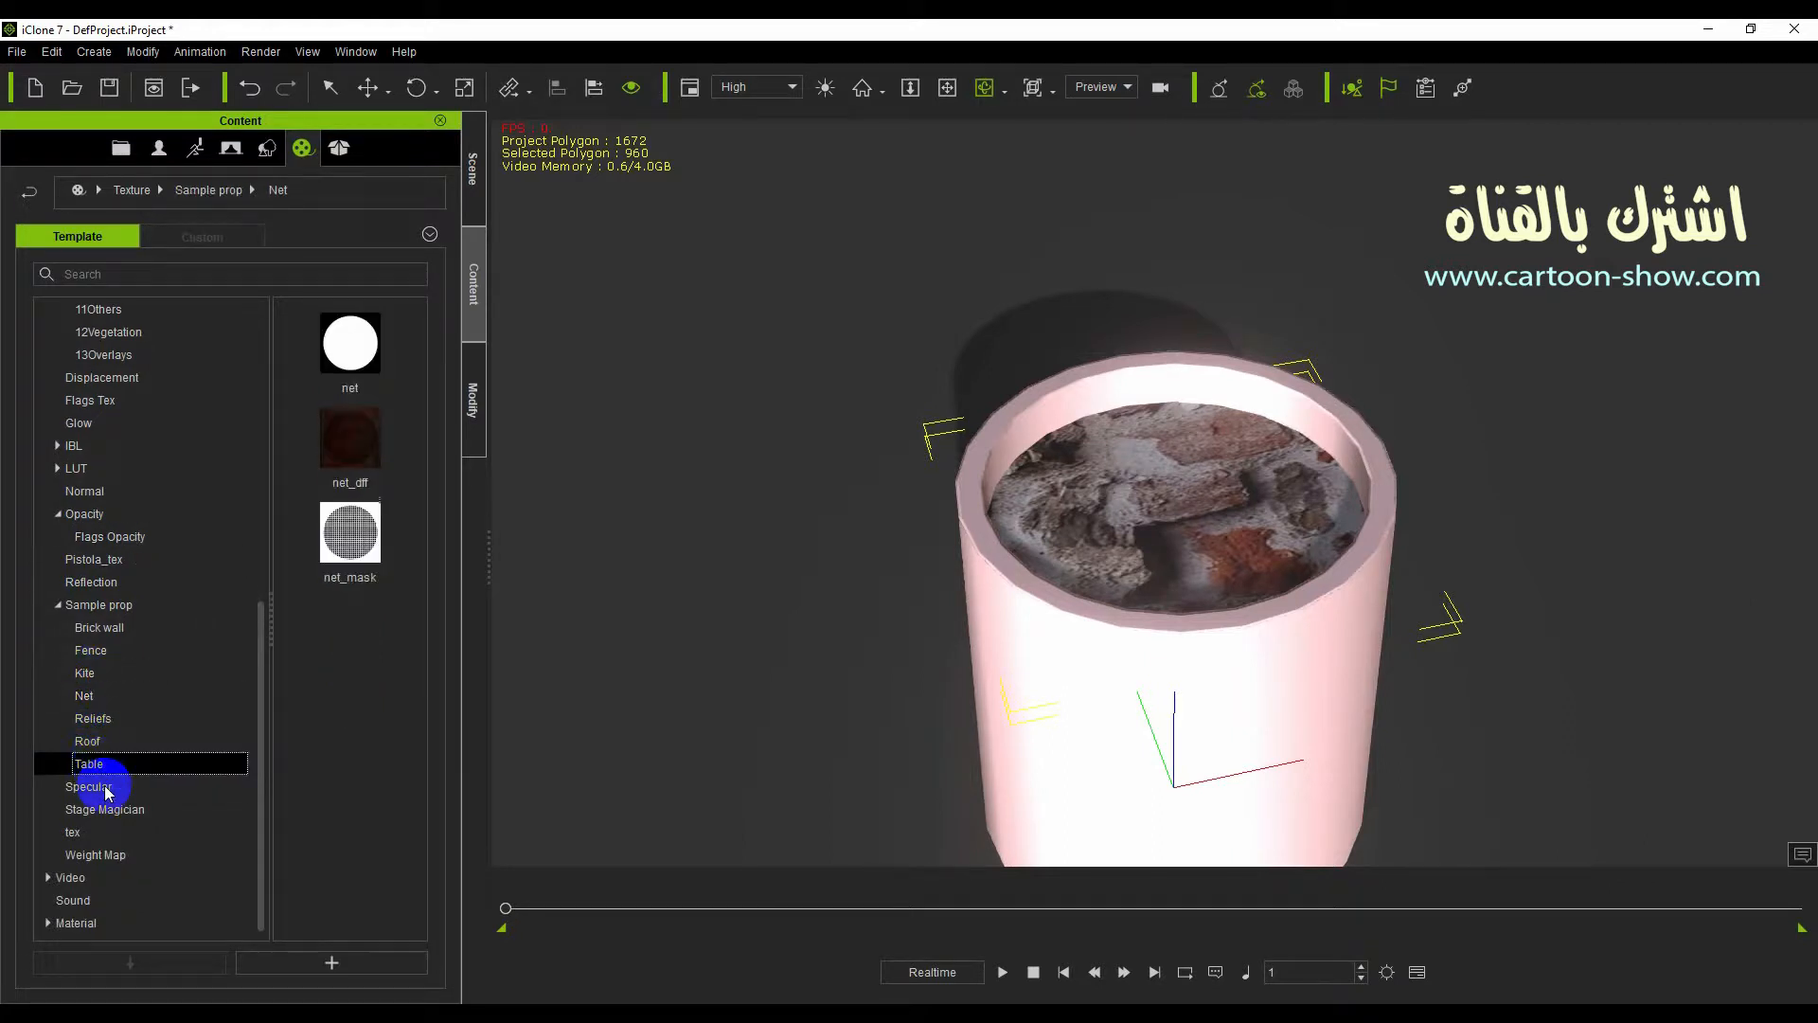
left_click(99, 790)
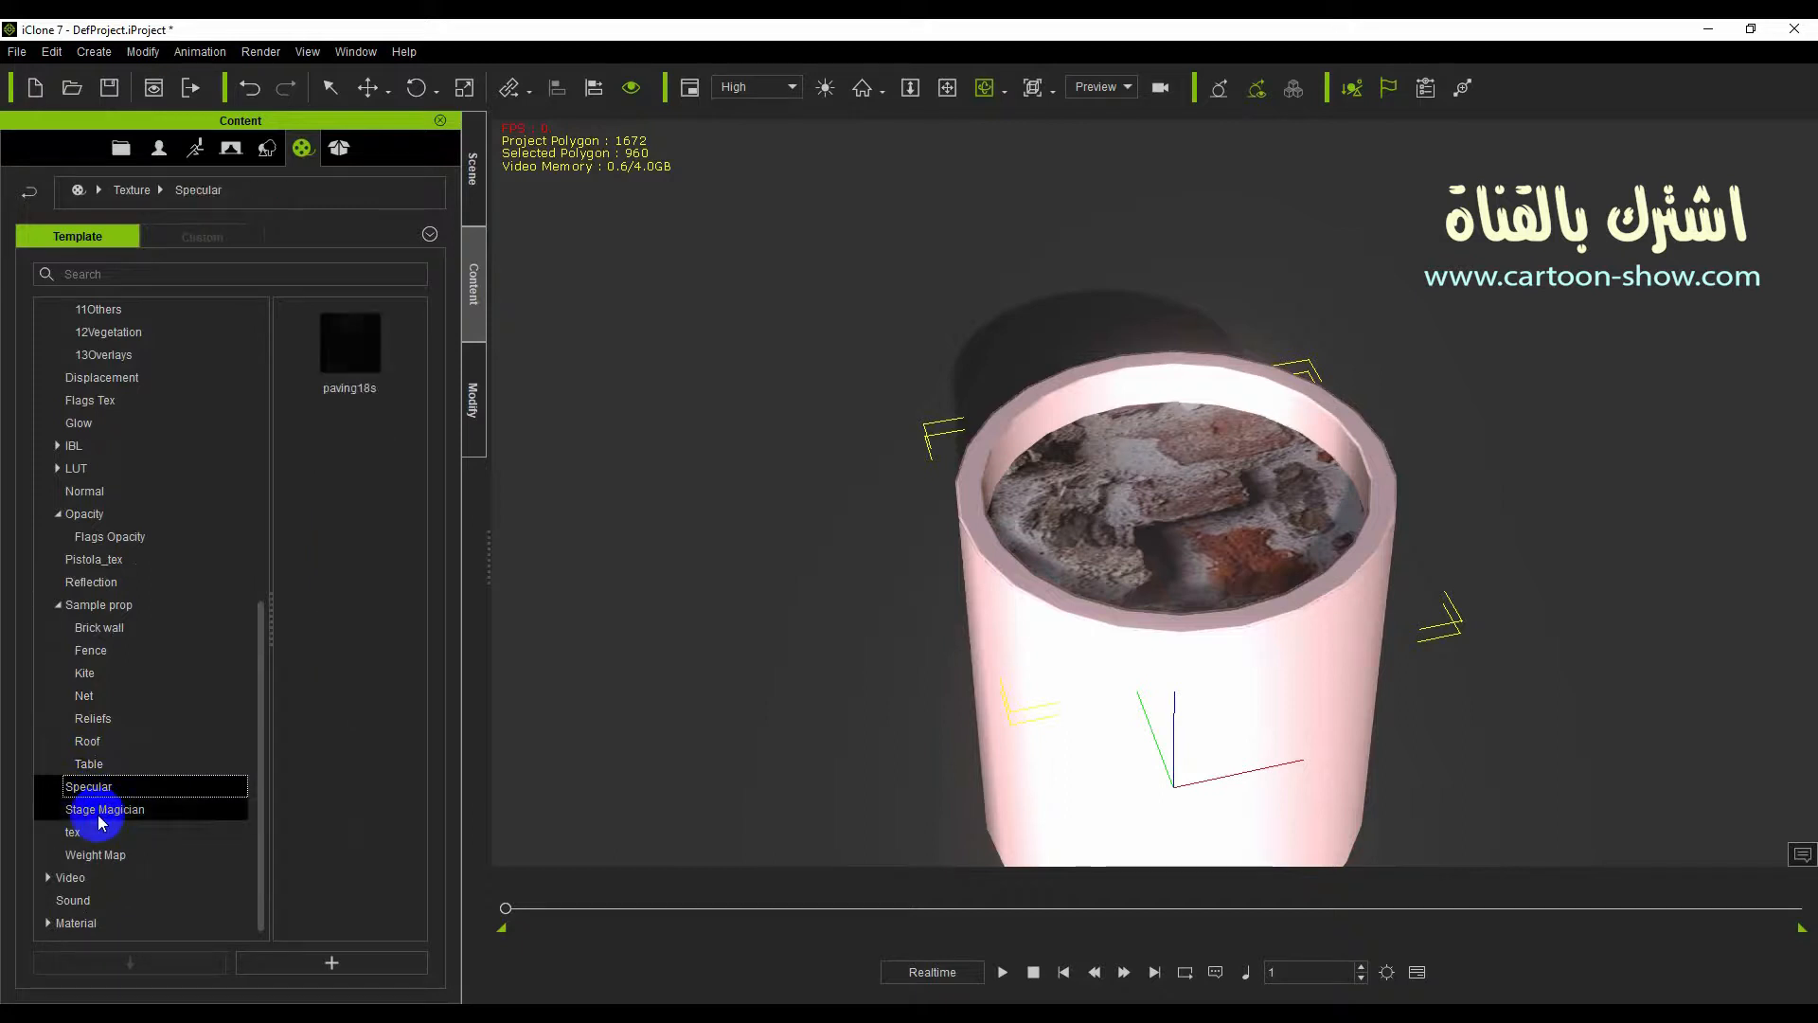
left_click(99, 811)
left_click(77, 832)
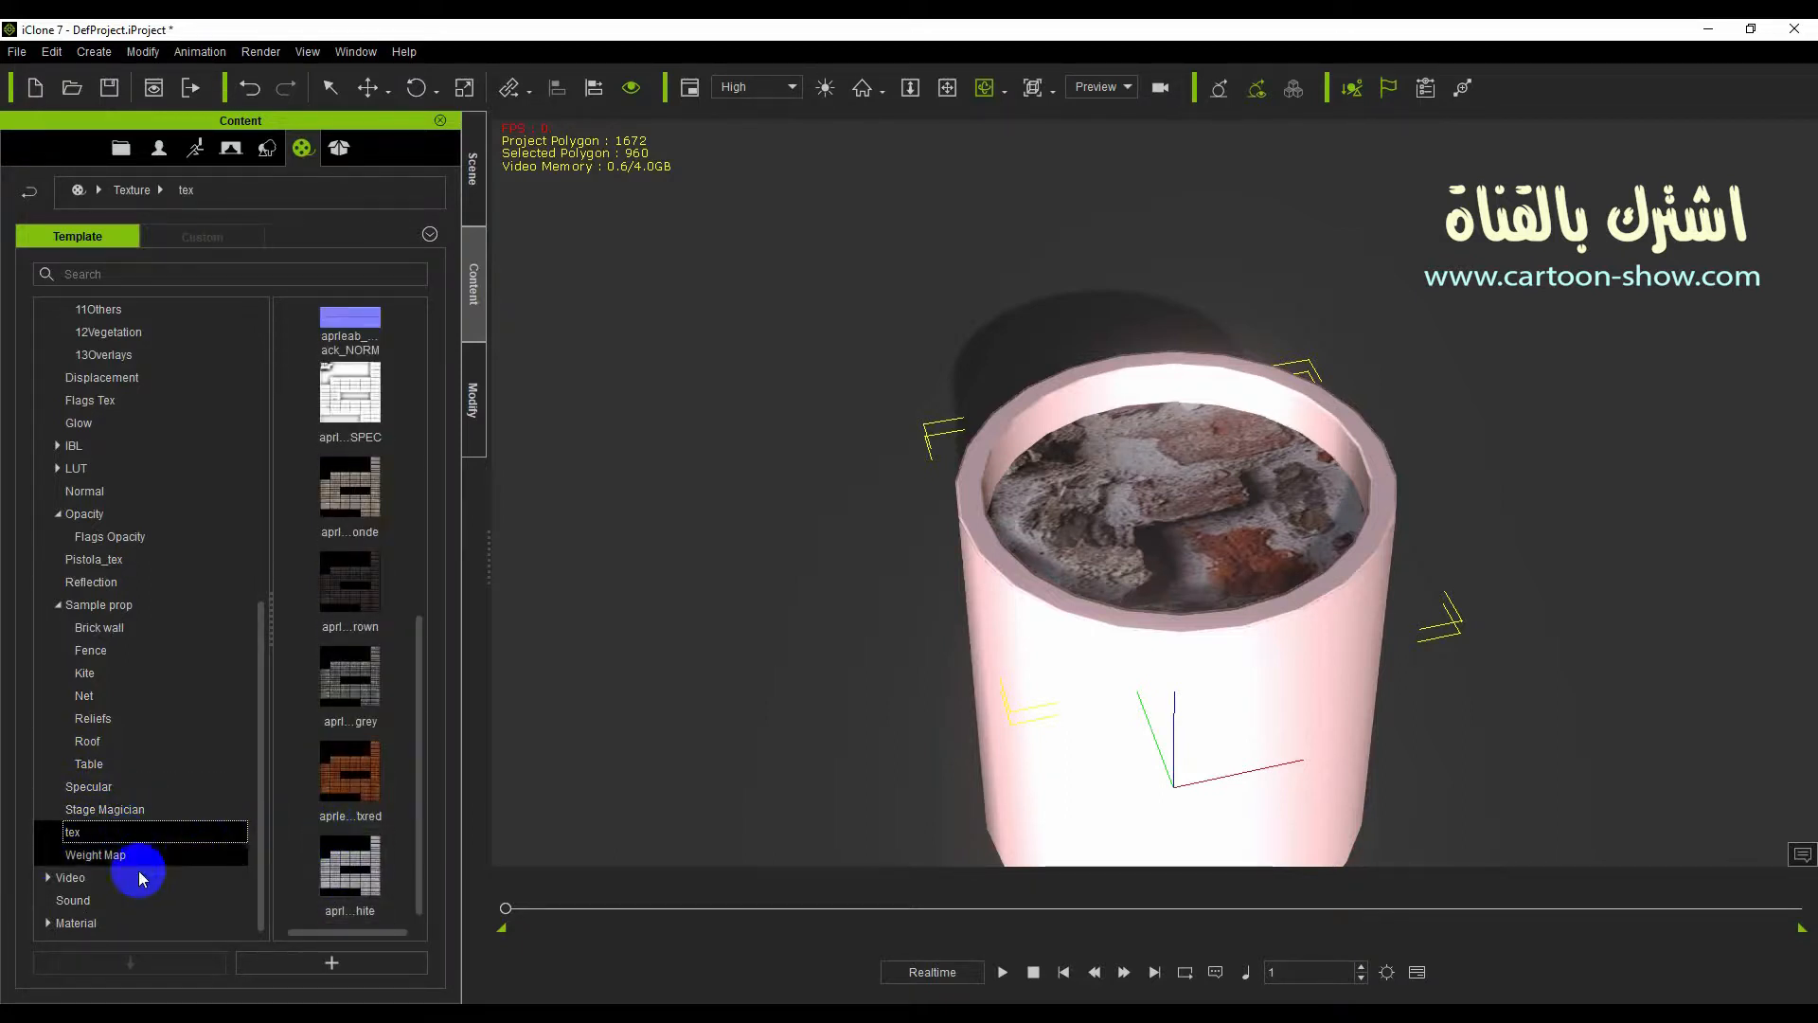
Apply the Rock…nter material from the Material category to the cylinder disc inside the pipe.
left_click(47, 923)
scroll(85, 833, "down", 2)
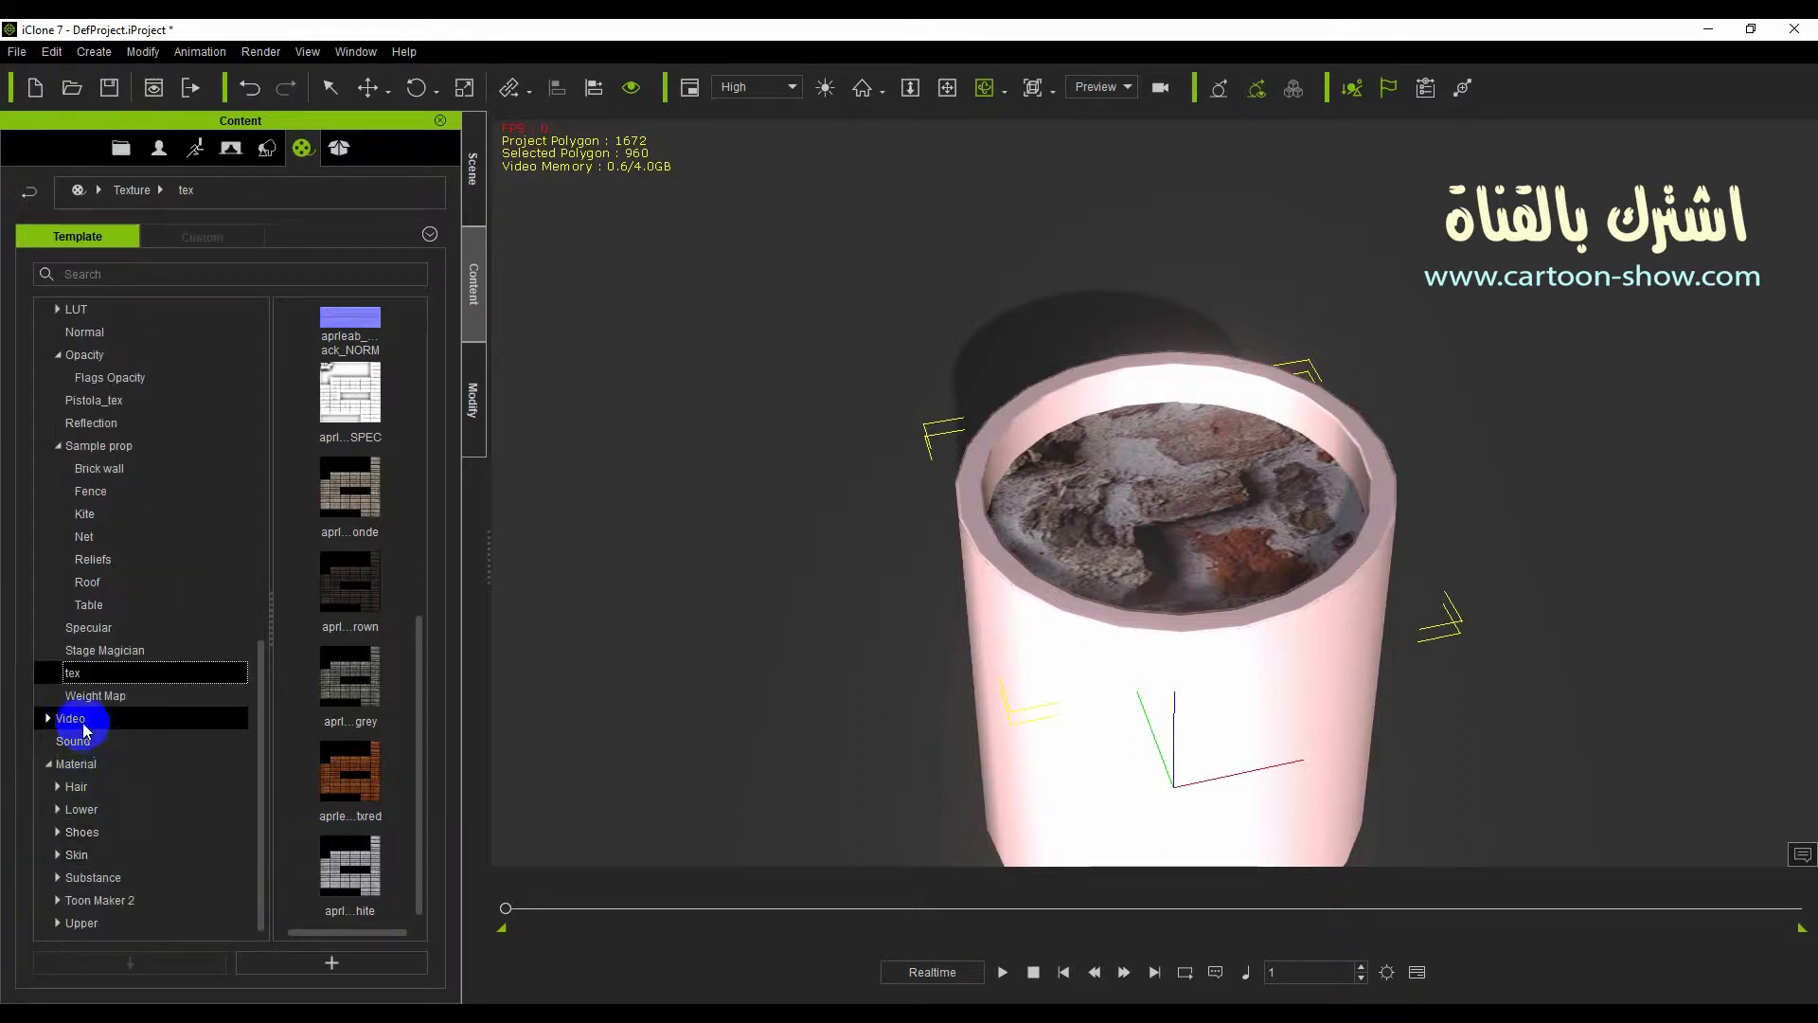
left_click(62, 763)
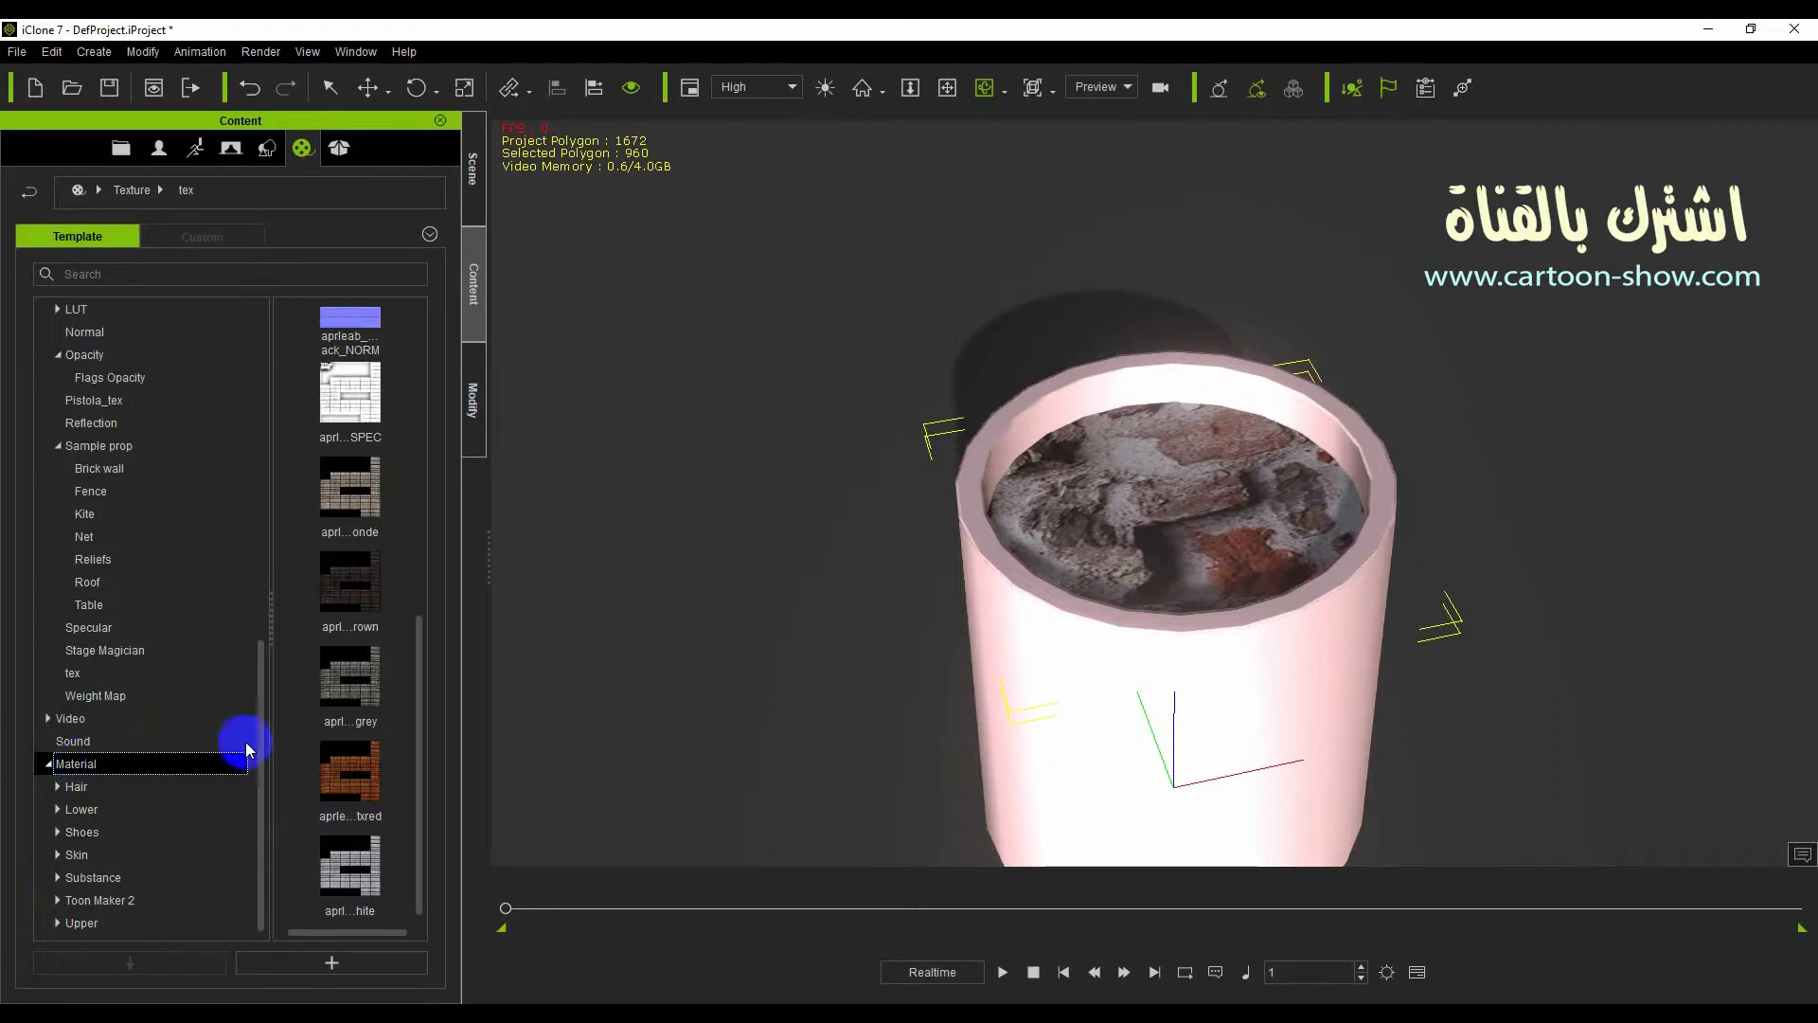
scroll(379, 734, "down", 5)
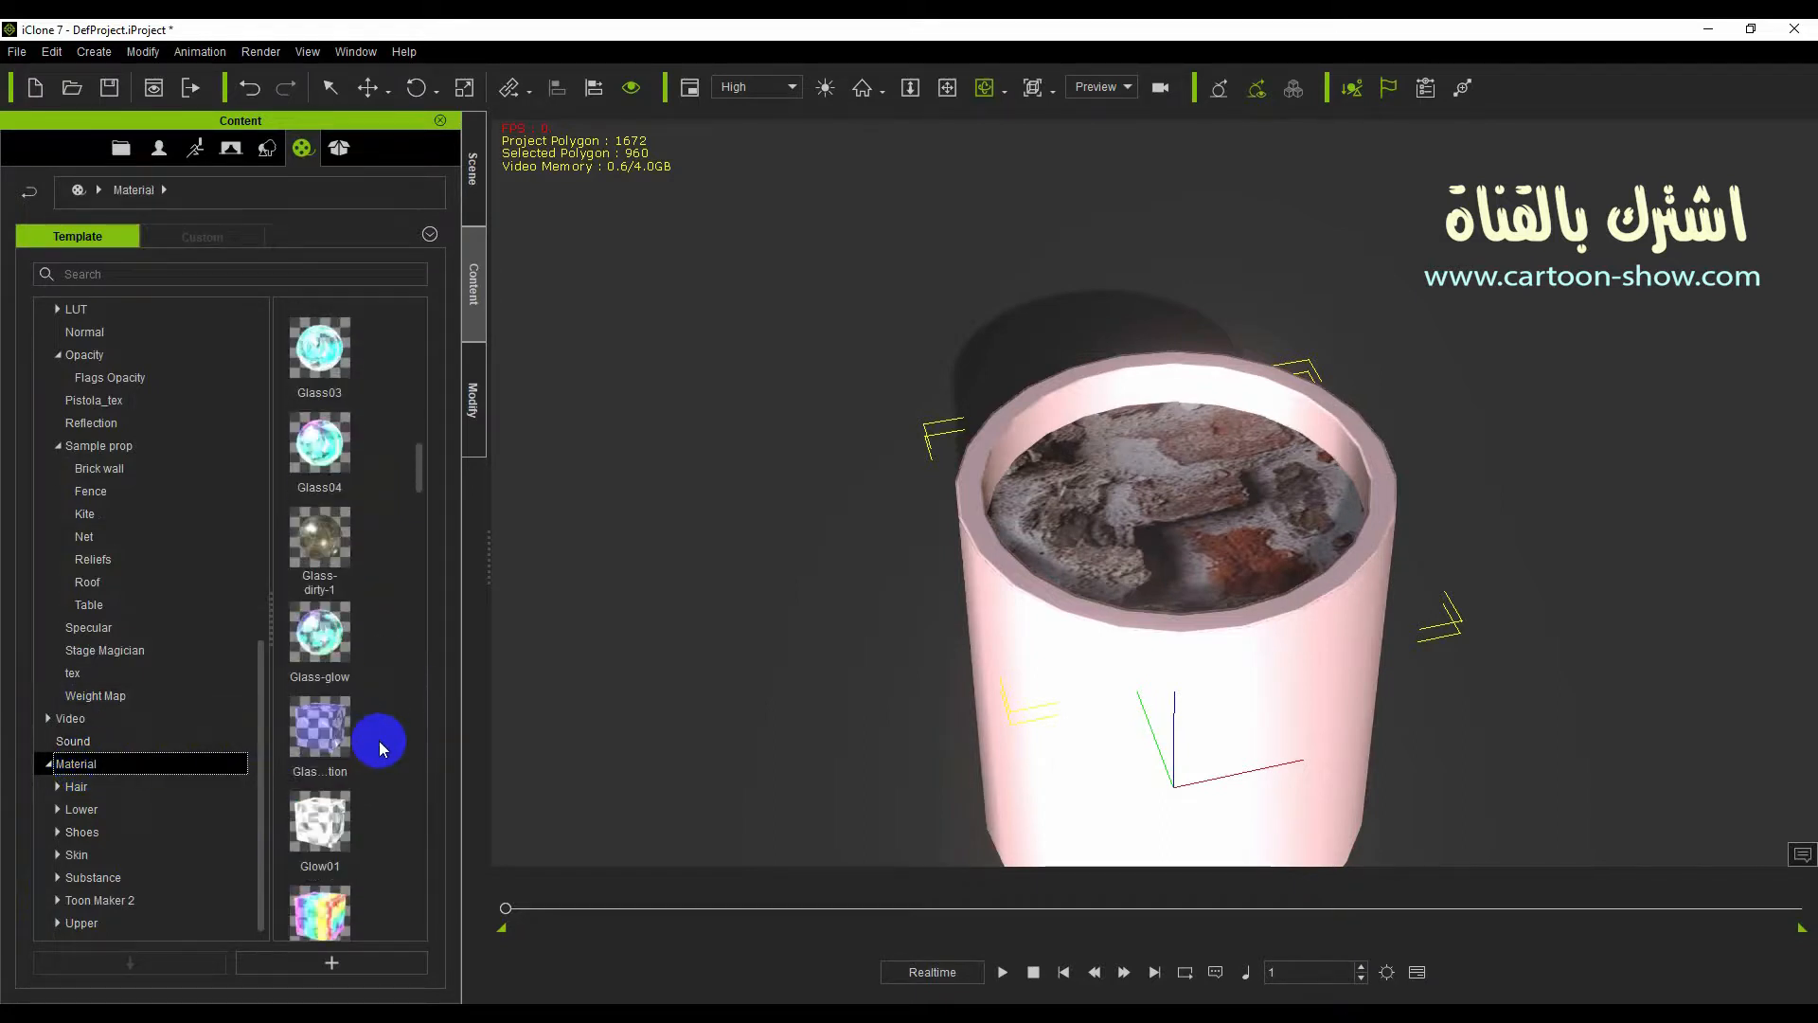
scroll(378, 740, "down", 5)
scroll(379, 741, "down", 10)
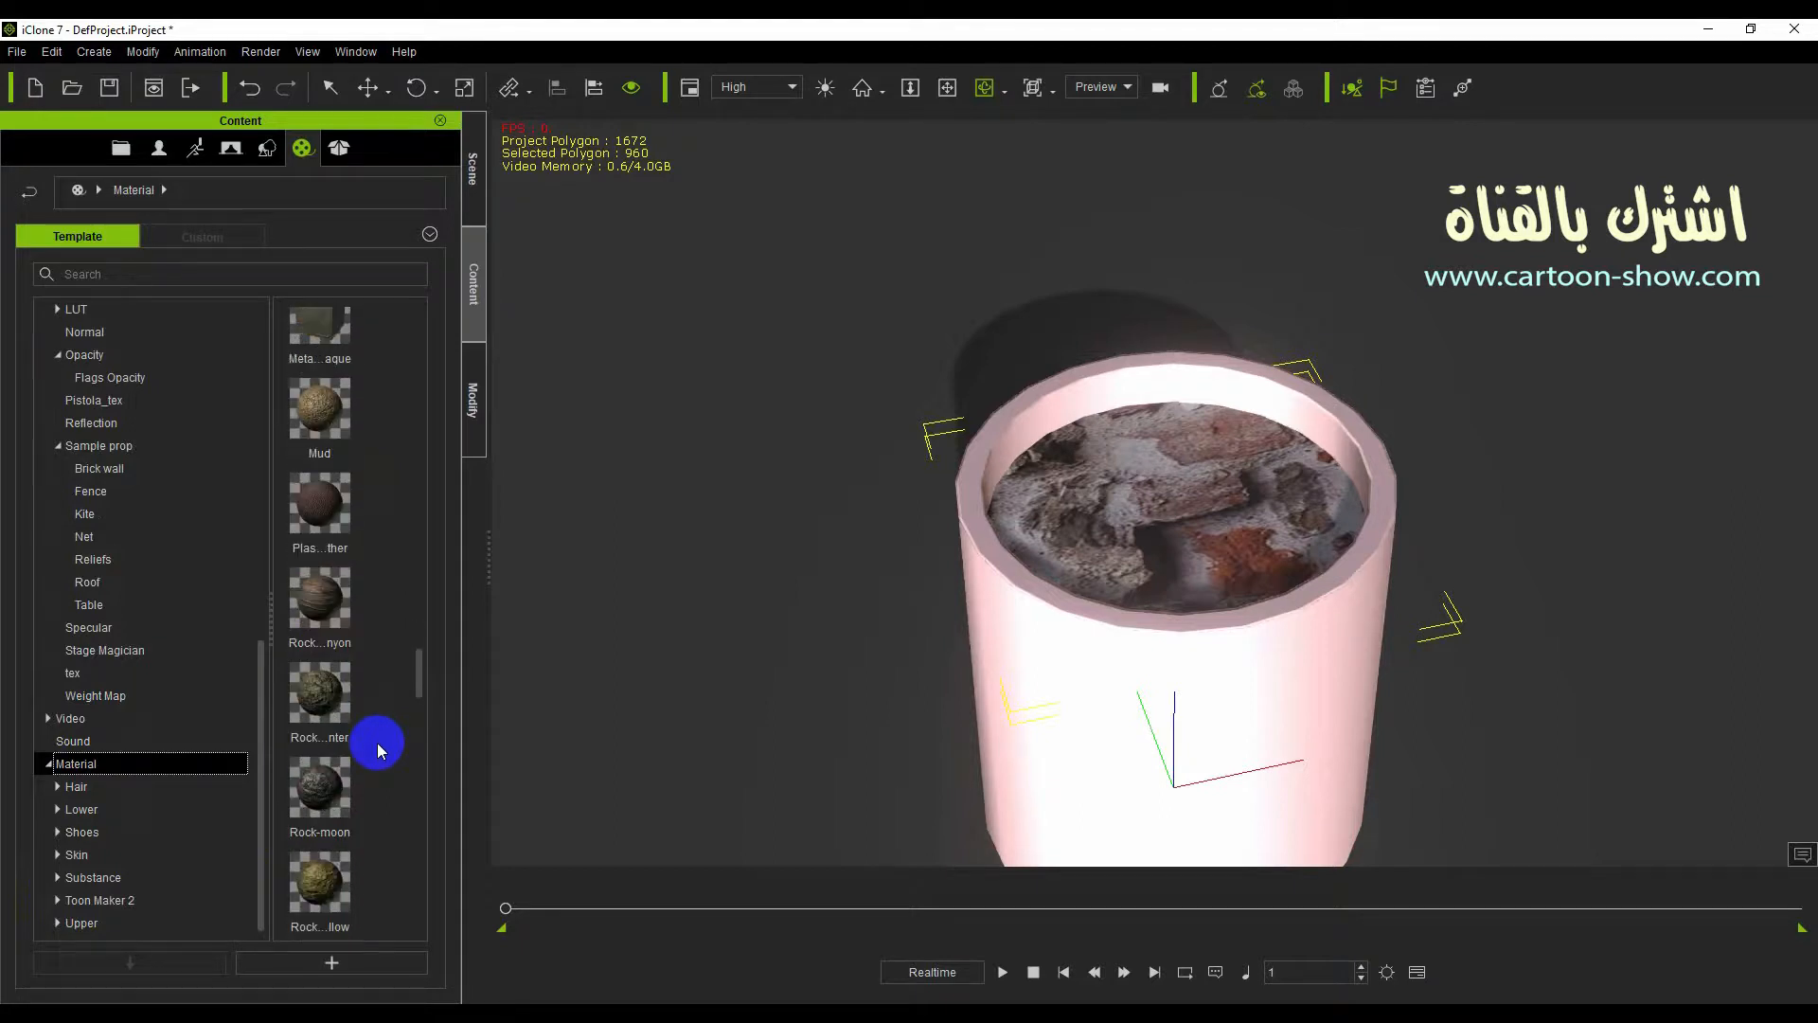
left_click_drag(343, 727, 1162, 506)
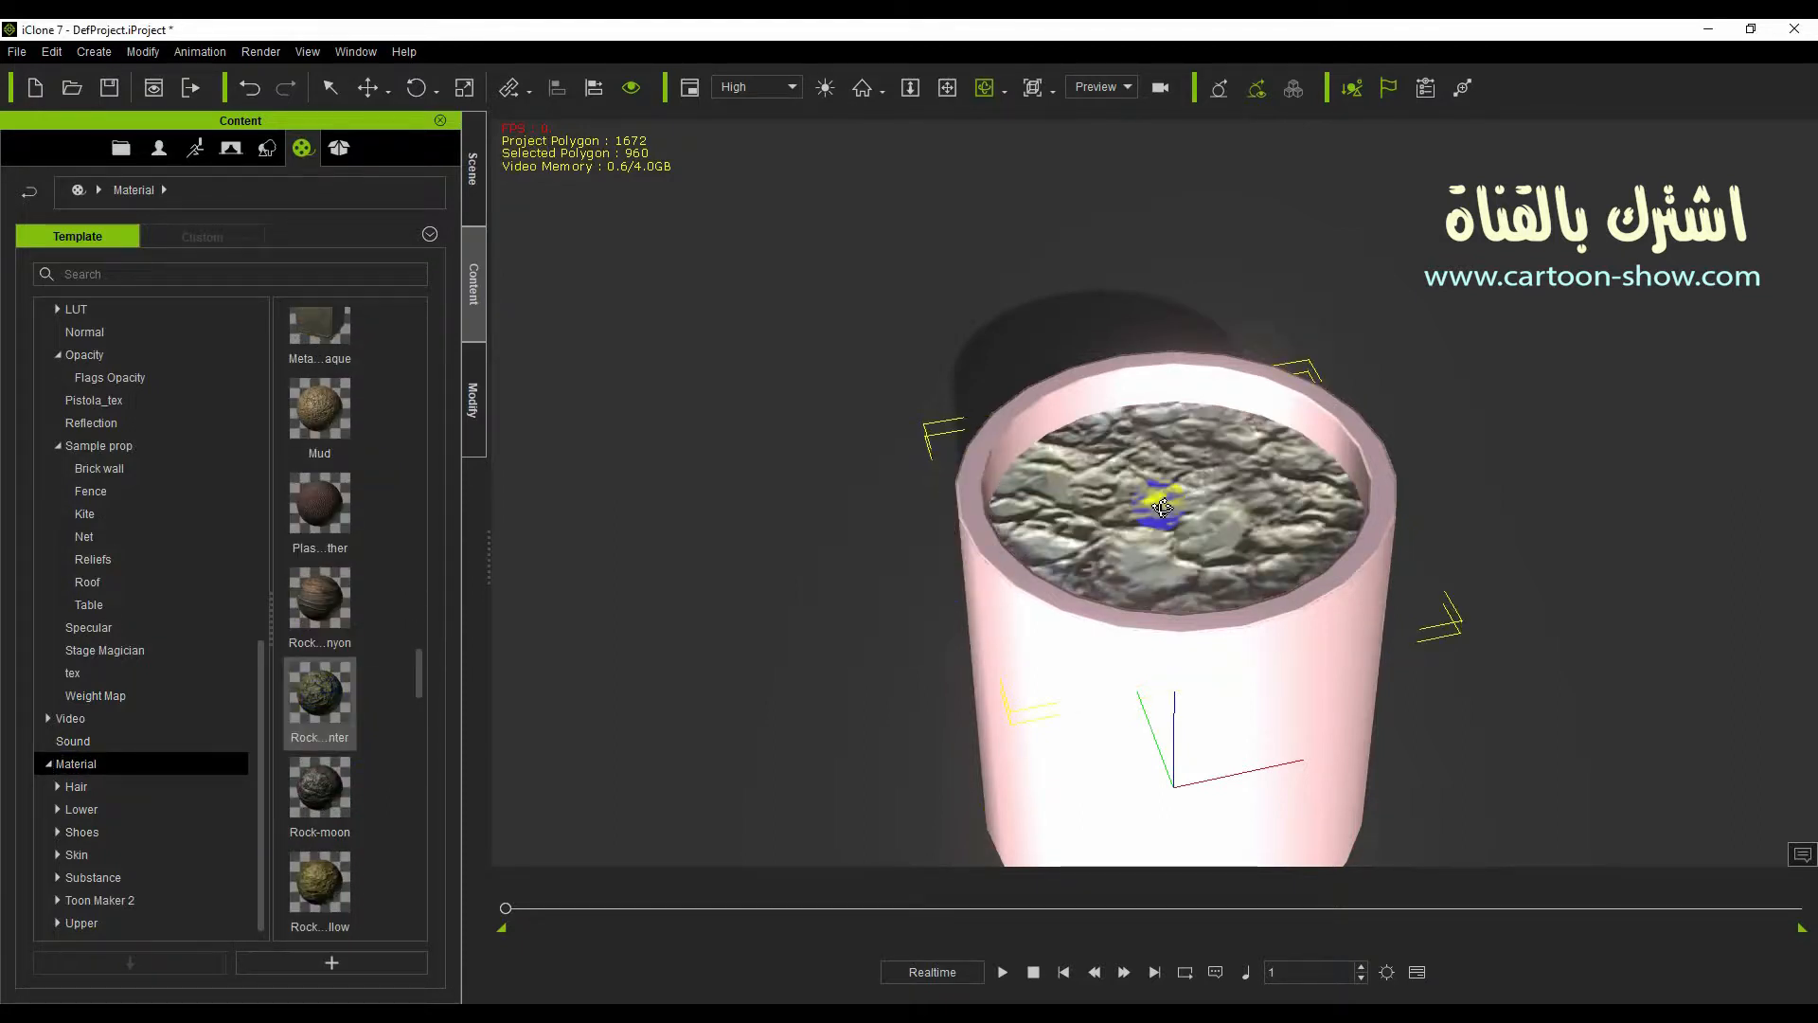
Set the disc's rock material to Specular 34 and Glossiness 0.
left_click(471, 378)
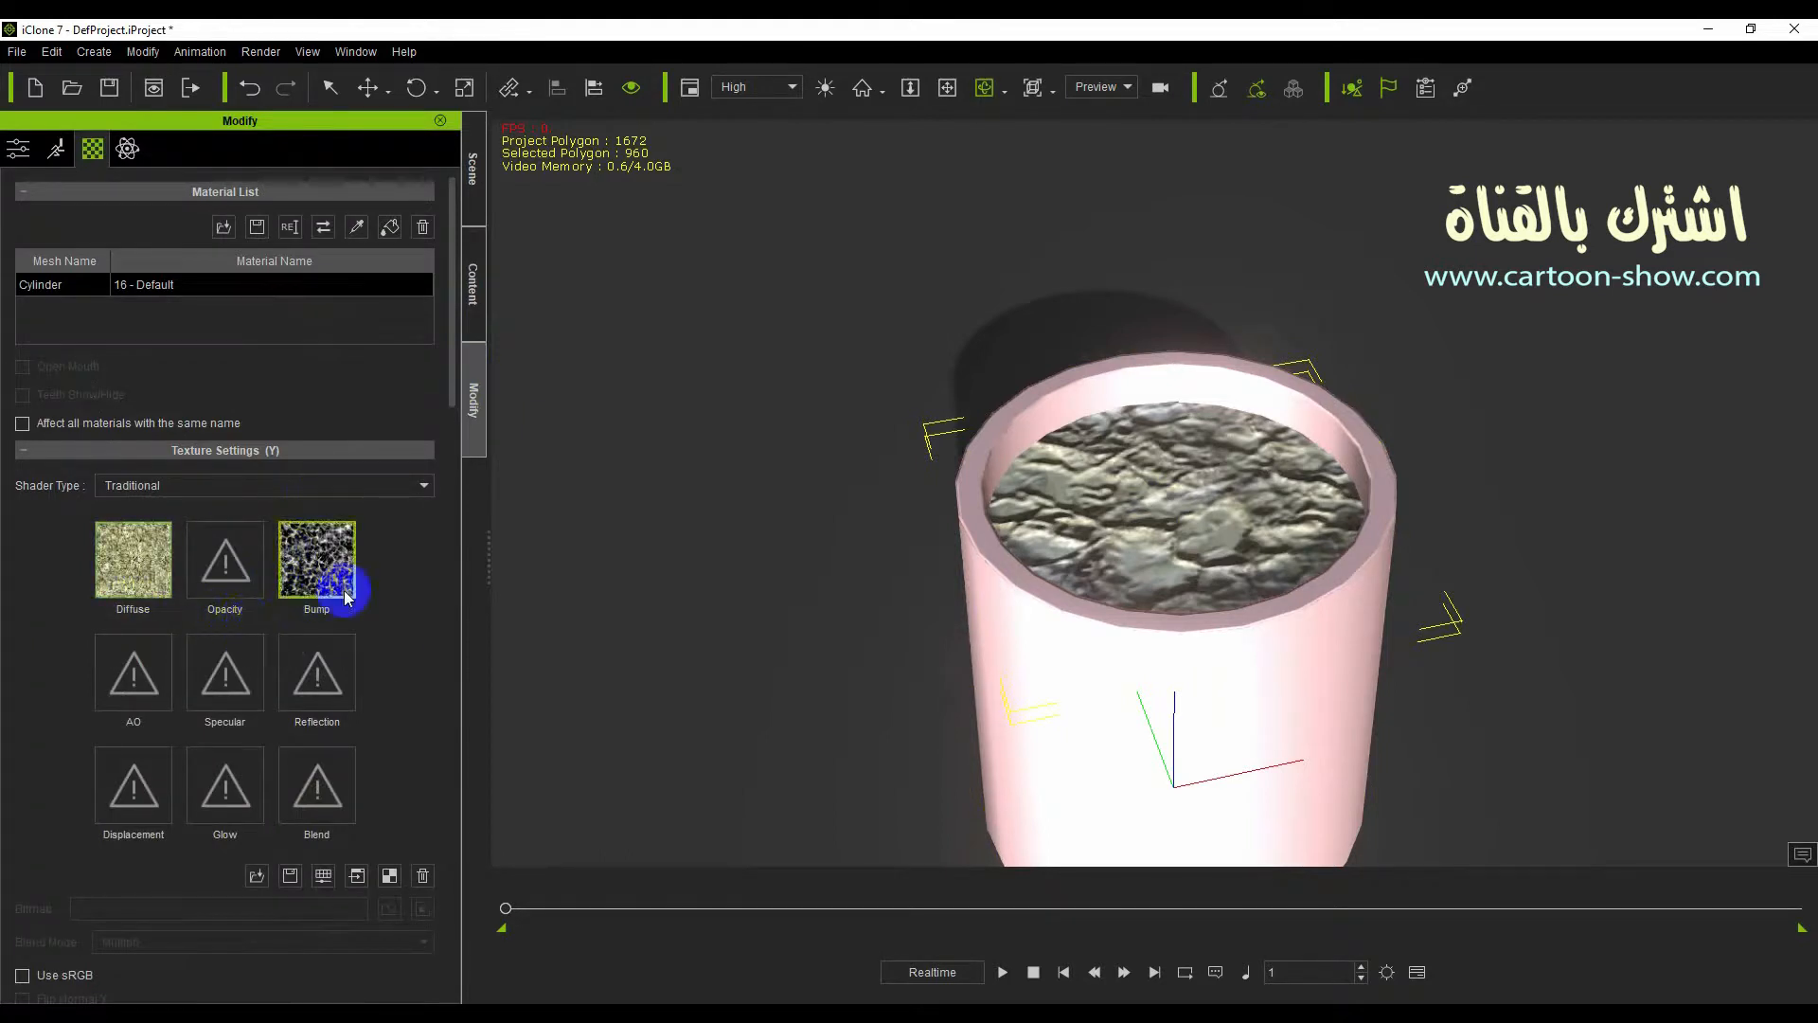
scroll(389, 666, "down", 4)
left_click_drag(291, 653, 422, 650)
scroll(251, 743, "down", 3)
scroll(237, 763, "down", 2)
mouse_move(31, 745)
left_mouse_down()
mouse_move(268, 734)
mouse_move(3, 745)
left_mouse_up()
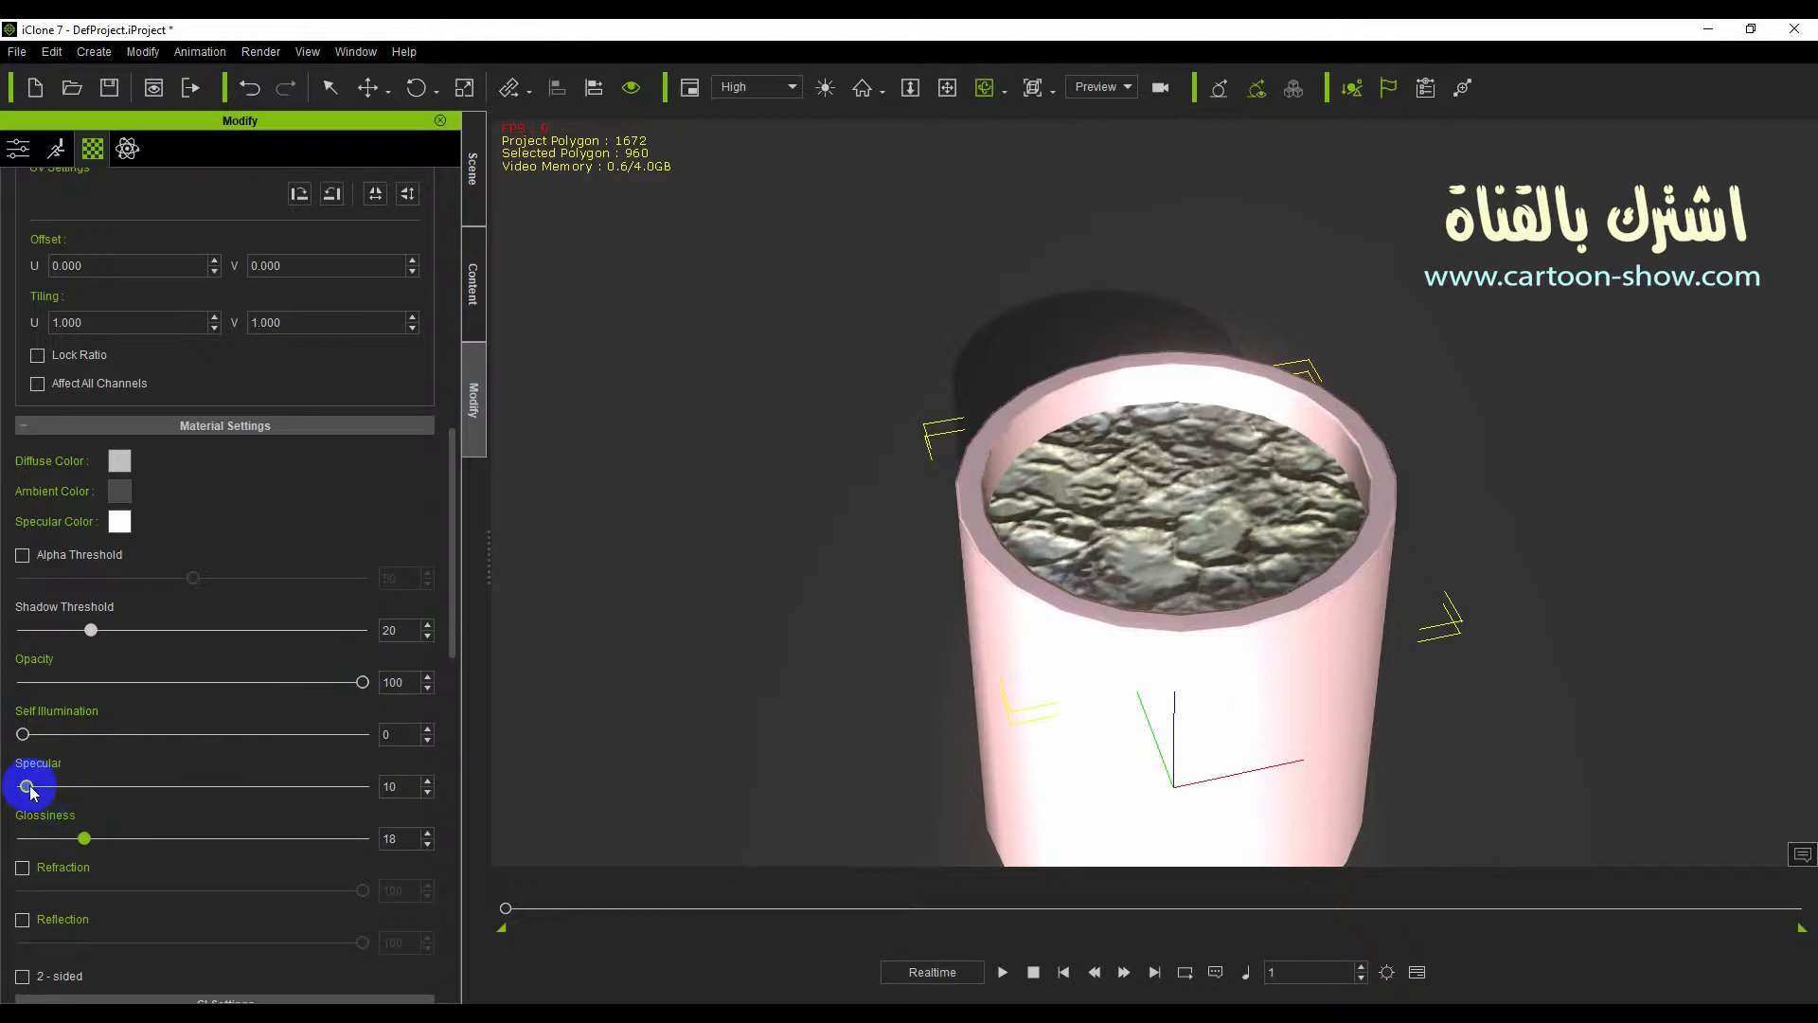
left_click_drag(79, 789, 41, 783)
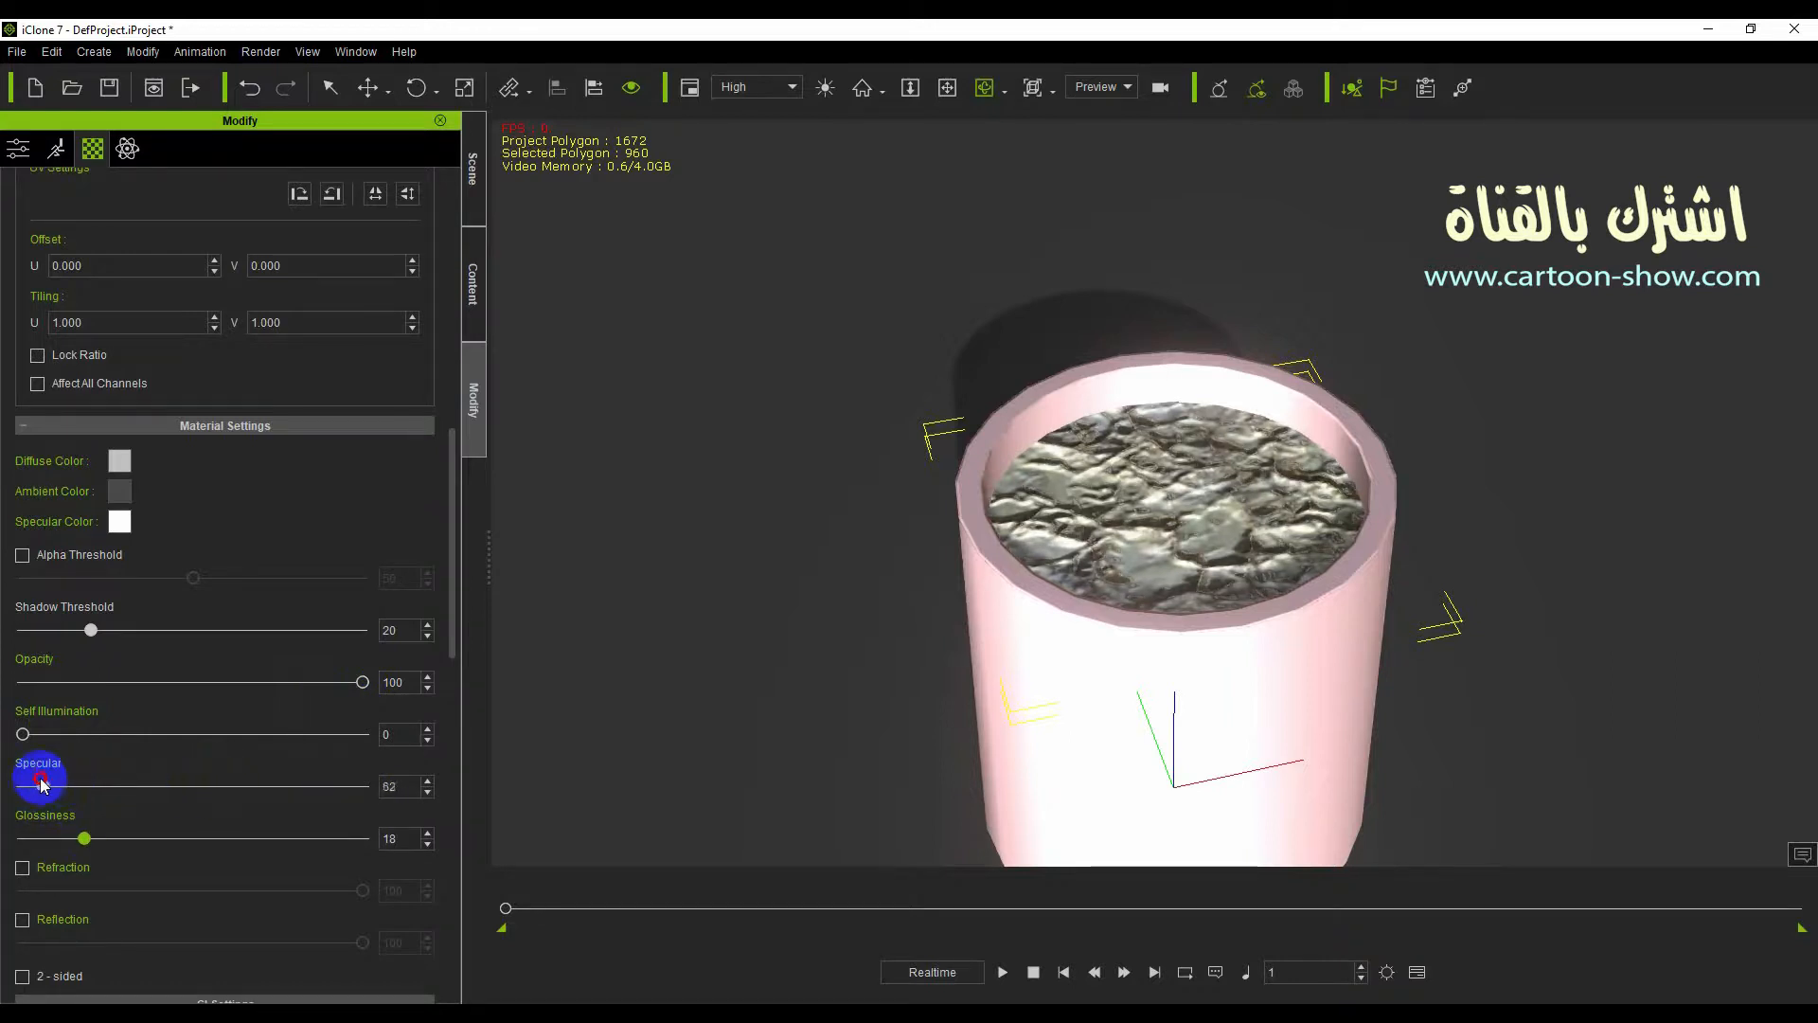
left_click_drag(83, 840, 16, 840)
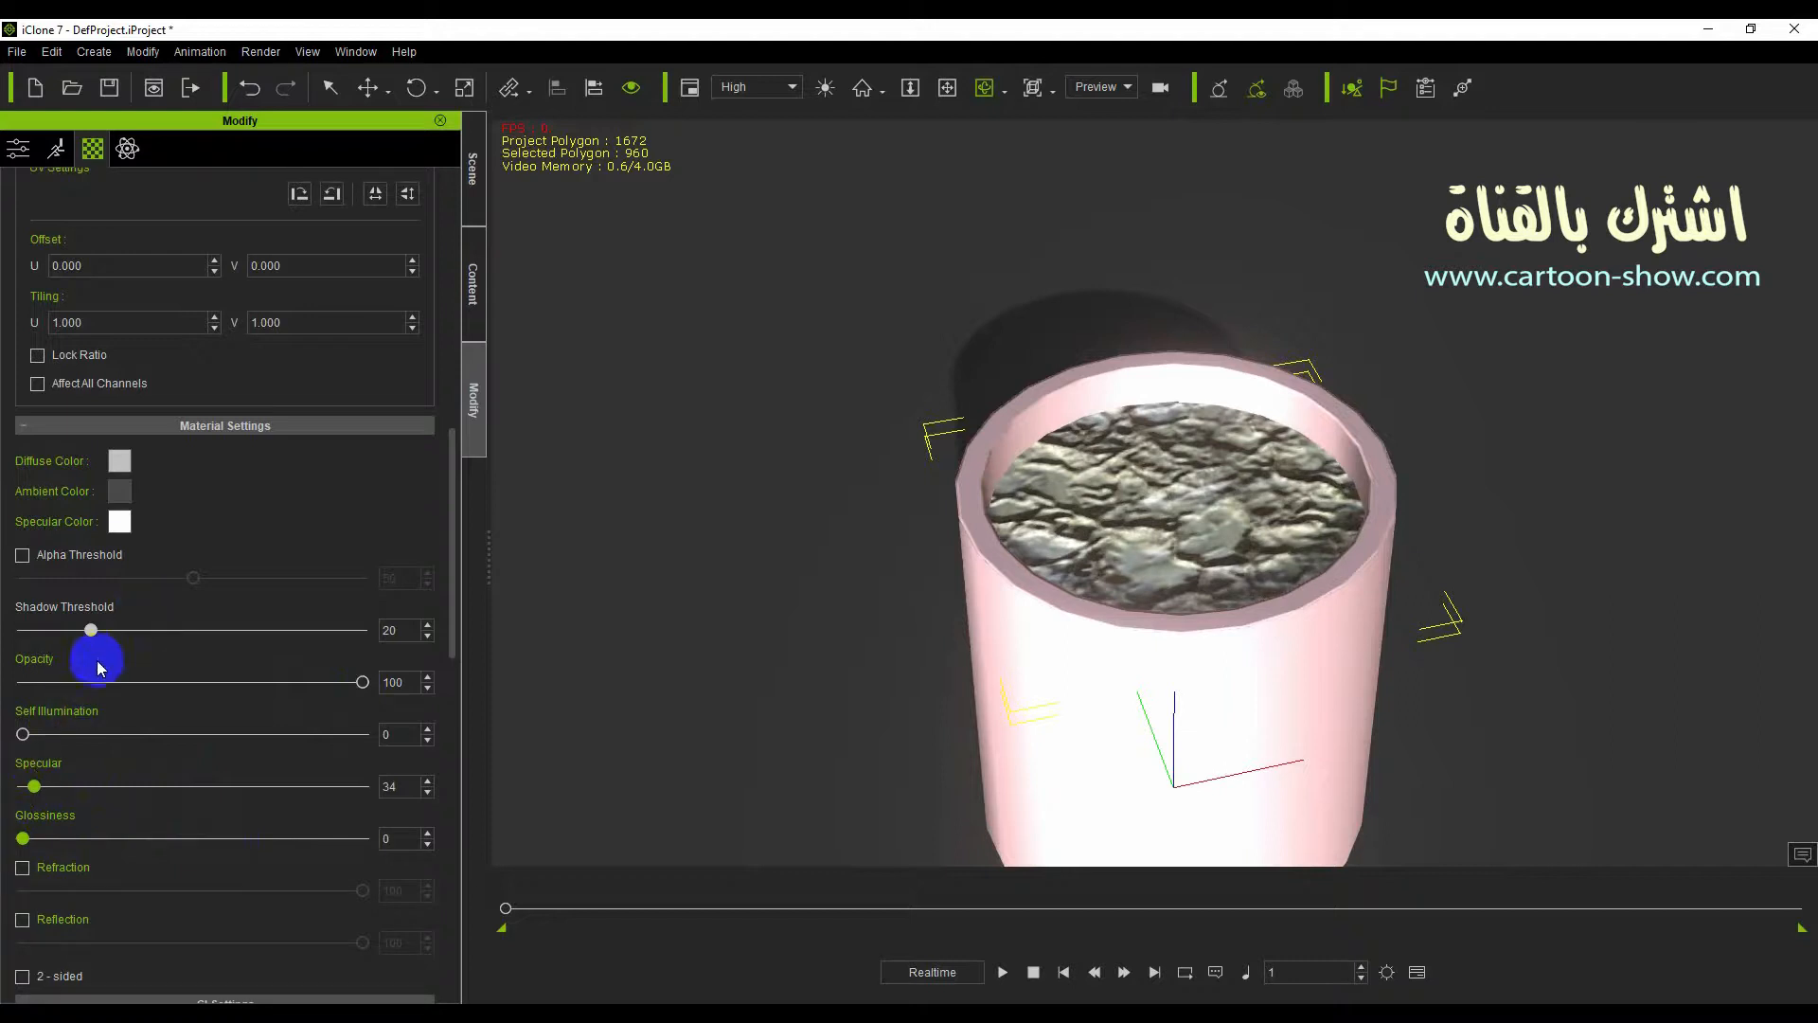
Set the Shadow Threshold of the disc's rock material to 47 and check its remaining settings.
left_click_drag(91, 630, 211, 653)
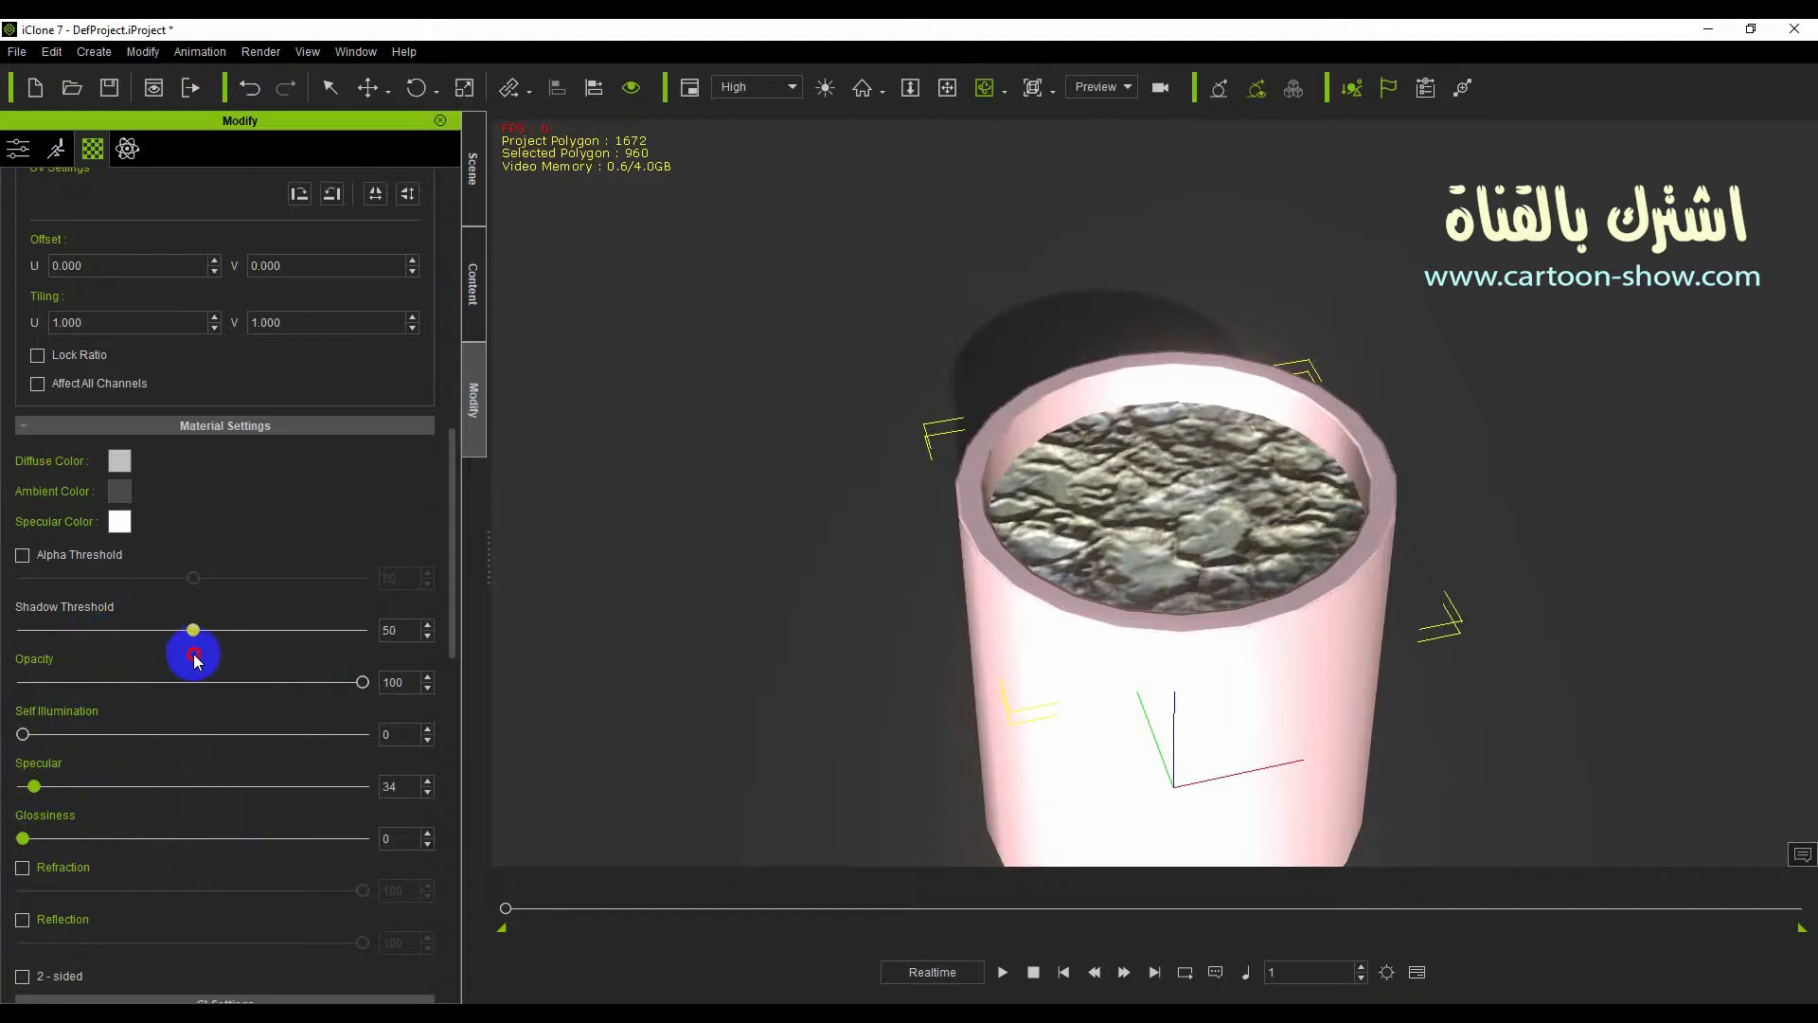
scroll(273, 673, "up", 1)
scroll(264, 690, "down", 10)
scroll(248, 723, "down", 3)
scroll(252, 714, "up", 10)
scroll(275, 658, "up", 8)
scroll(210, 775, "down", 8)
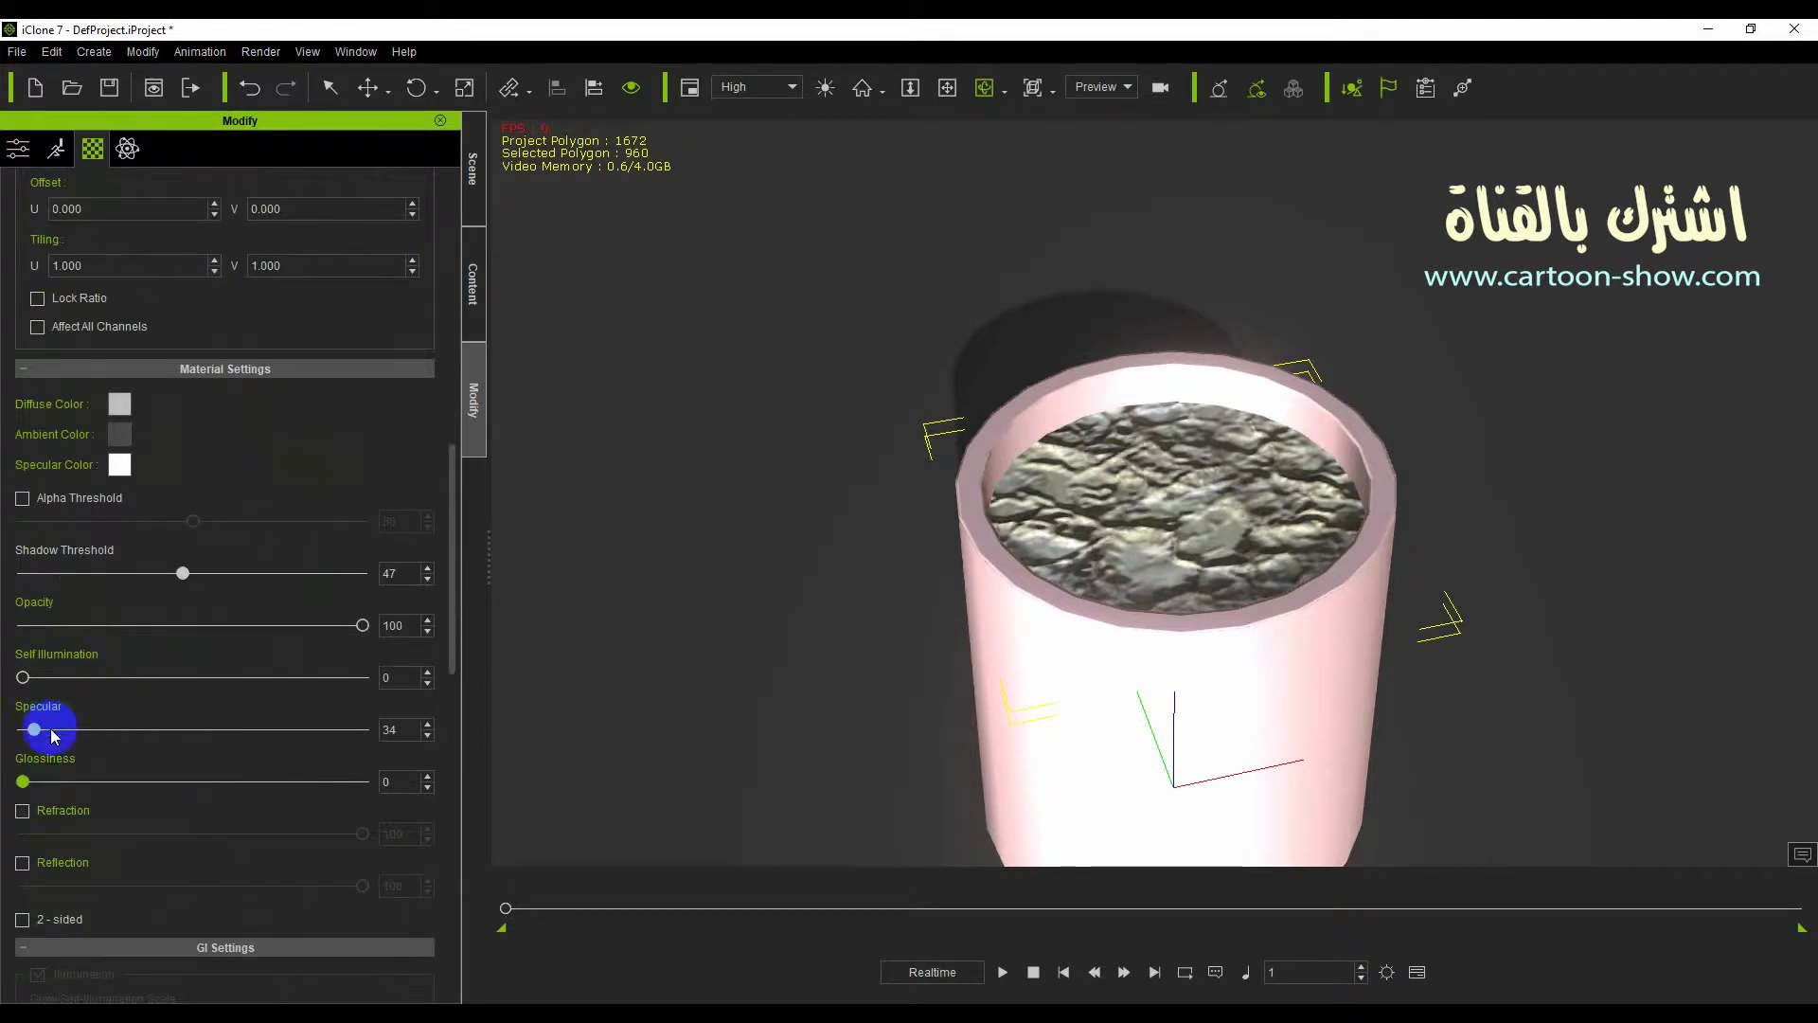
Set the disc material's Specular to 697 and Shadow Threshold to 14, keeping Glossiness and Self Illumination at 0.
left_click_drag(35, 731, 260, 736)
mouse_move(23, 781)
left_mouse_down()
mouse_move(236, 776)
mouse_move(4, 787)
left_mouse_up()
mouse_move(22, 677)
left_mouse_down()
mouse_move(252, 698)
mouse_move(28, 684)
left_mouse_up()
left_click(181, 575)
left_click_drag(177, 586, 70, 575)
scroll(1015, 597, "up", 5)
scroll(1015, 597, "down", 6)
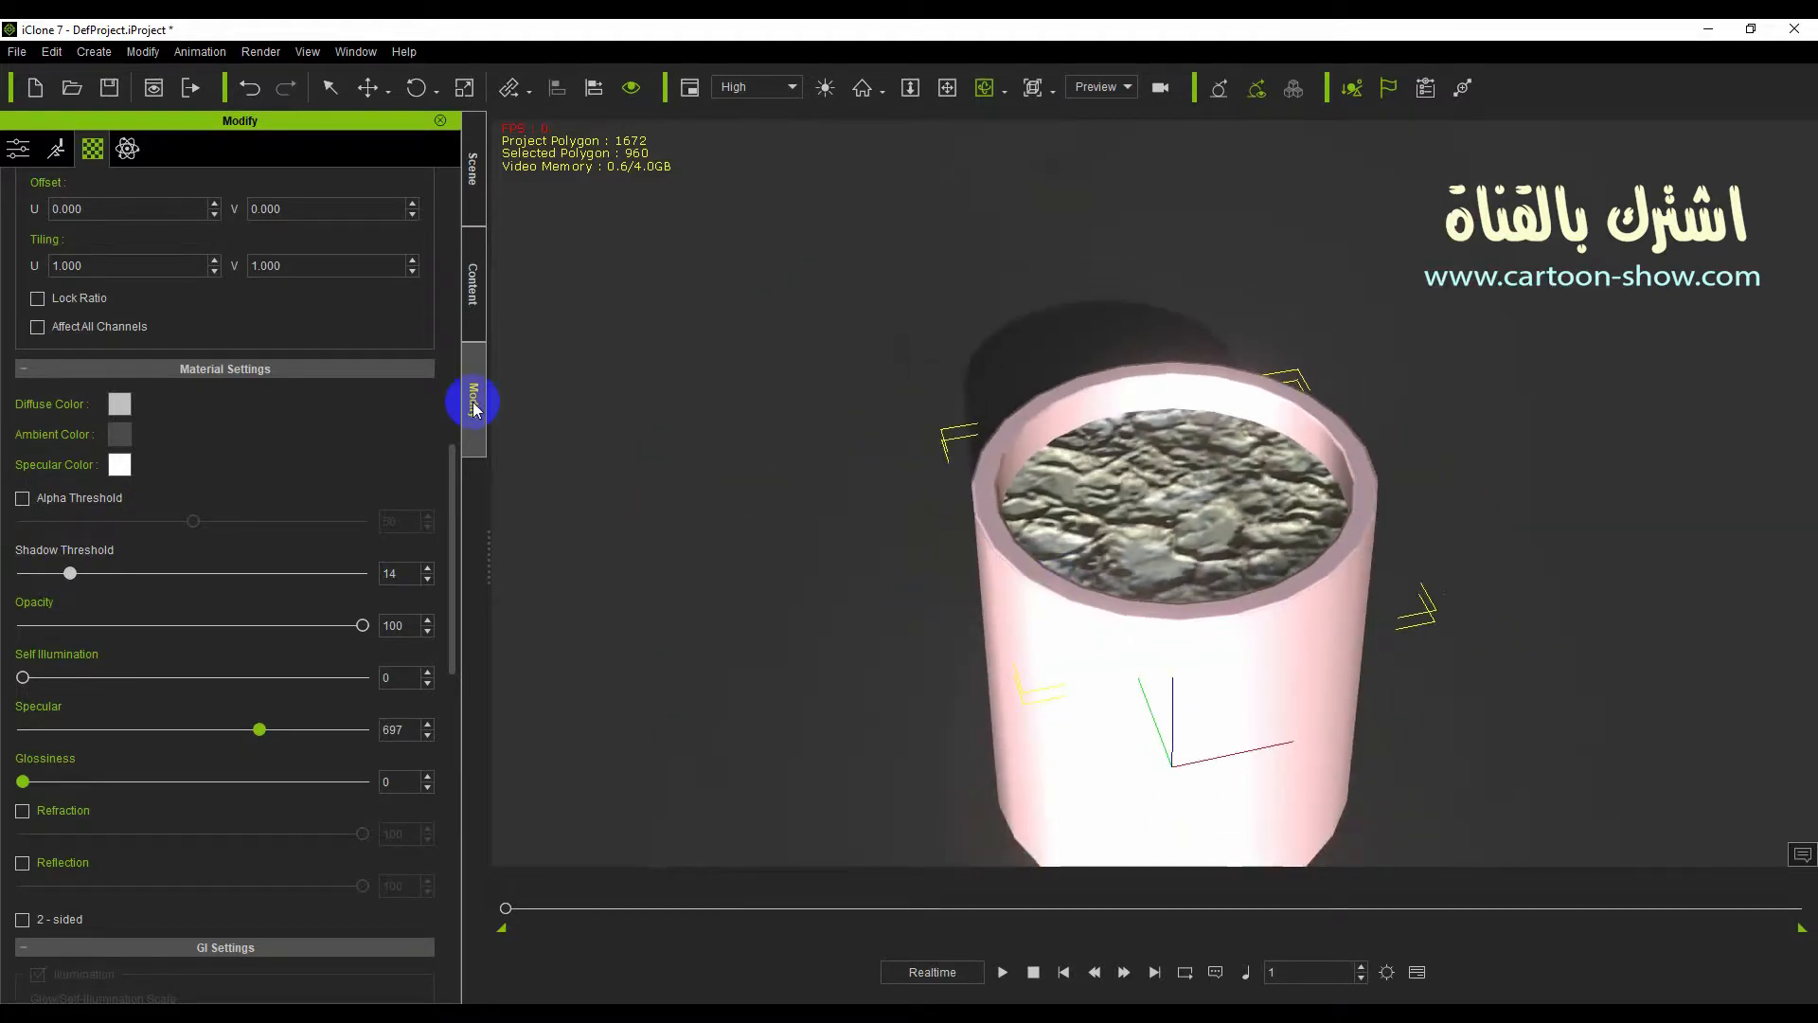
Look through the remaining stone and terrain materials, the Weight Map textures and the Diffuse 07Wall textures.
left_click(473, 284)
scroll(322, 708, "down", 2)
scroll(322, 708, "down", 4)
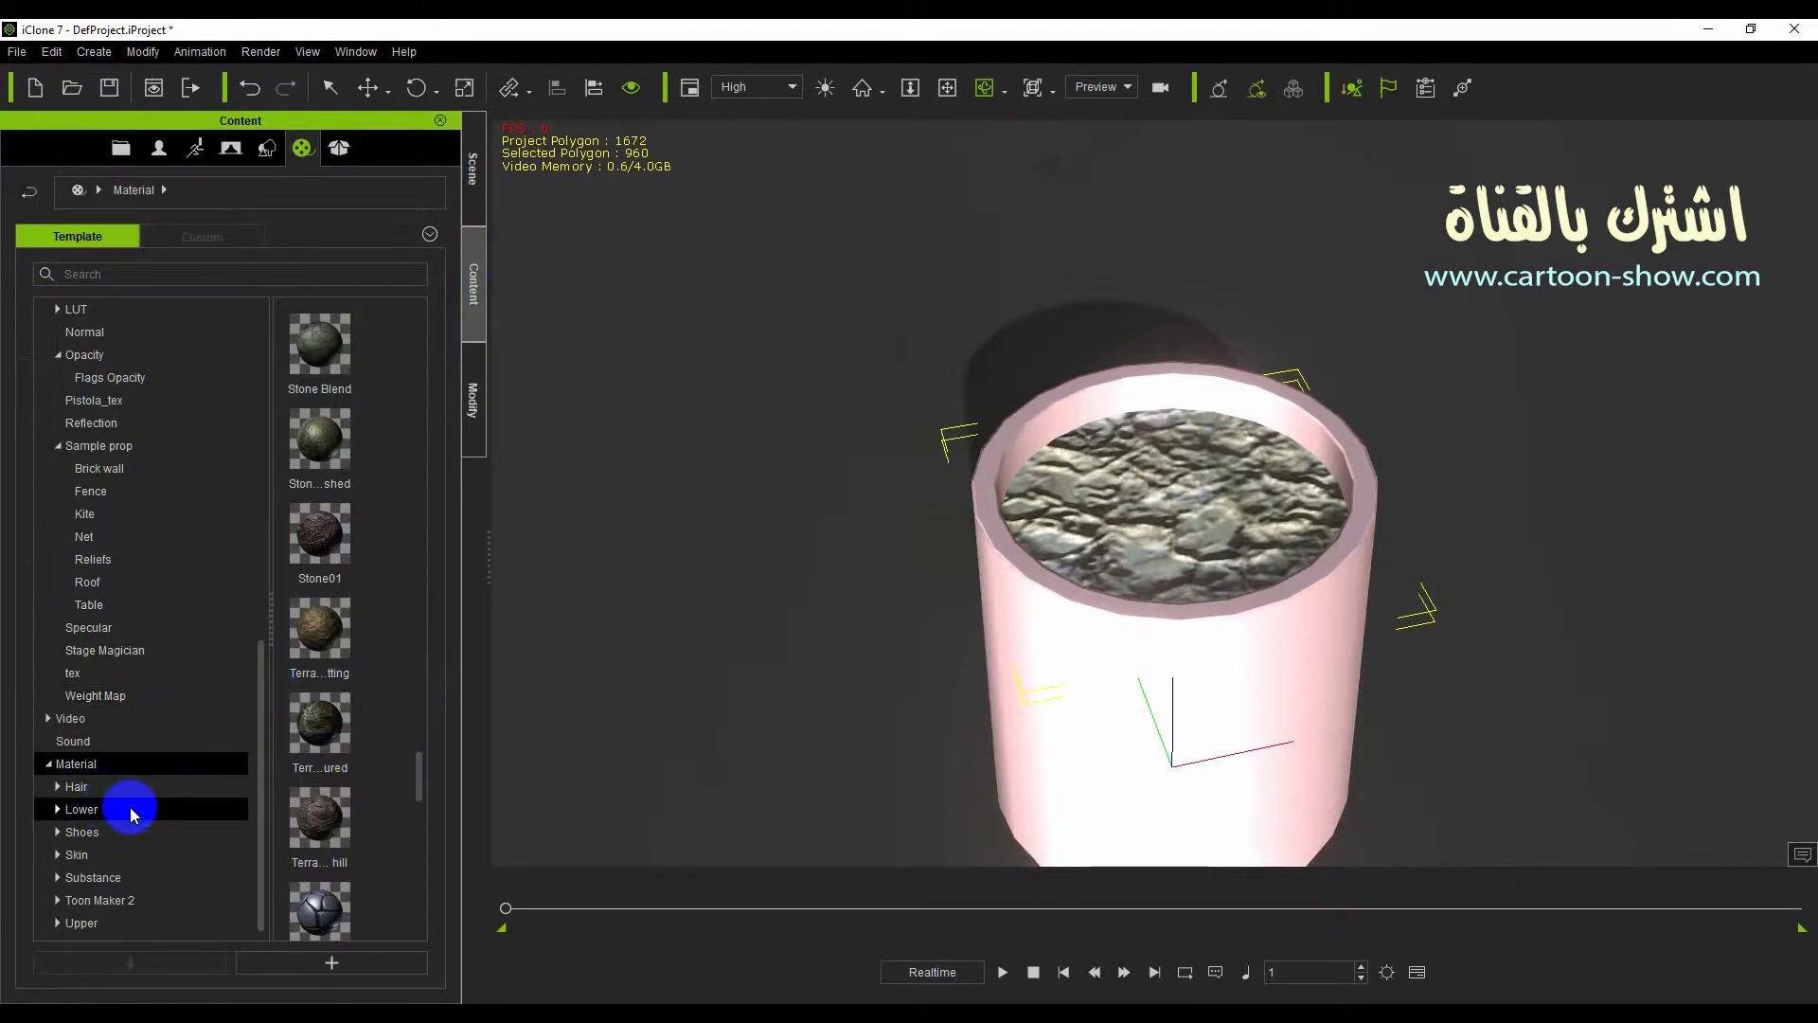
left_click(76, 741)
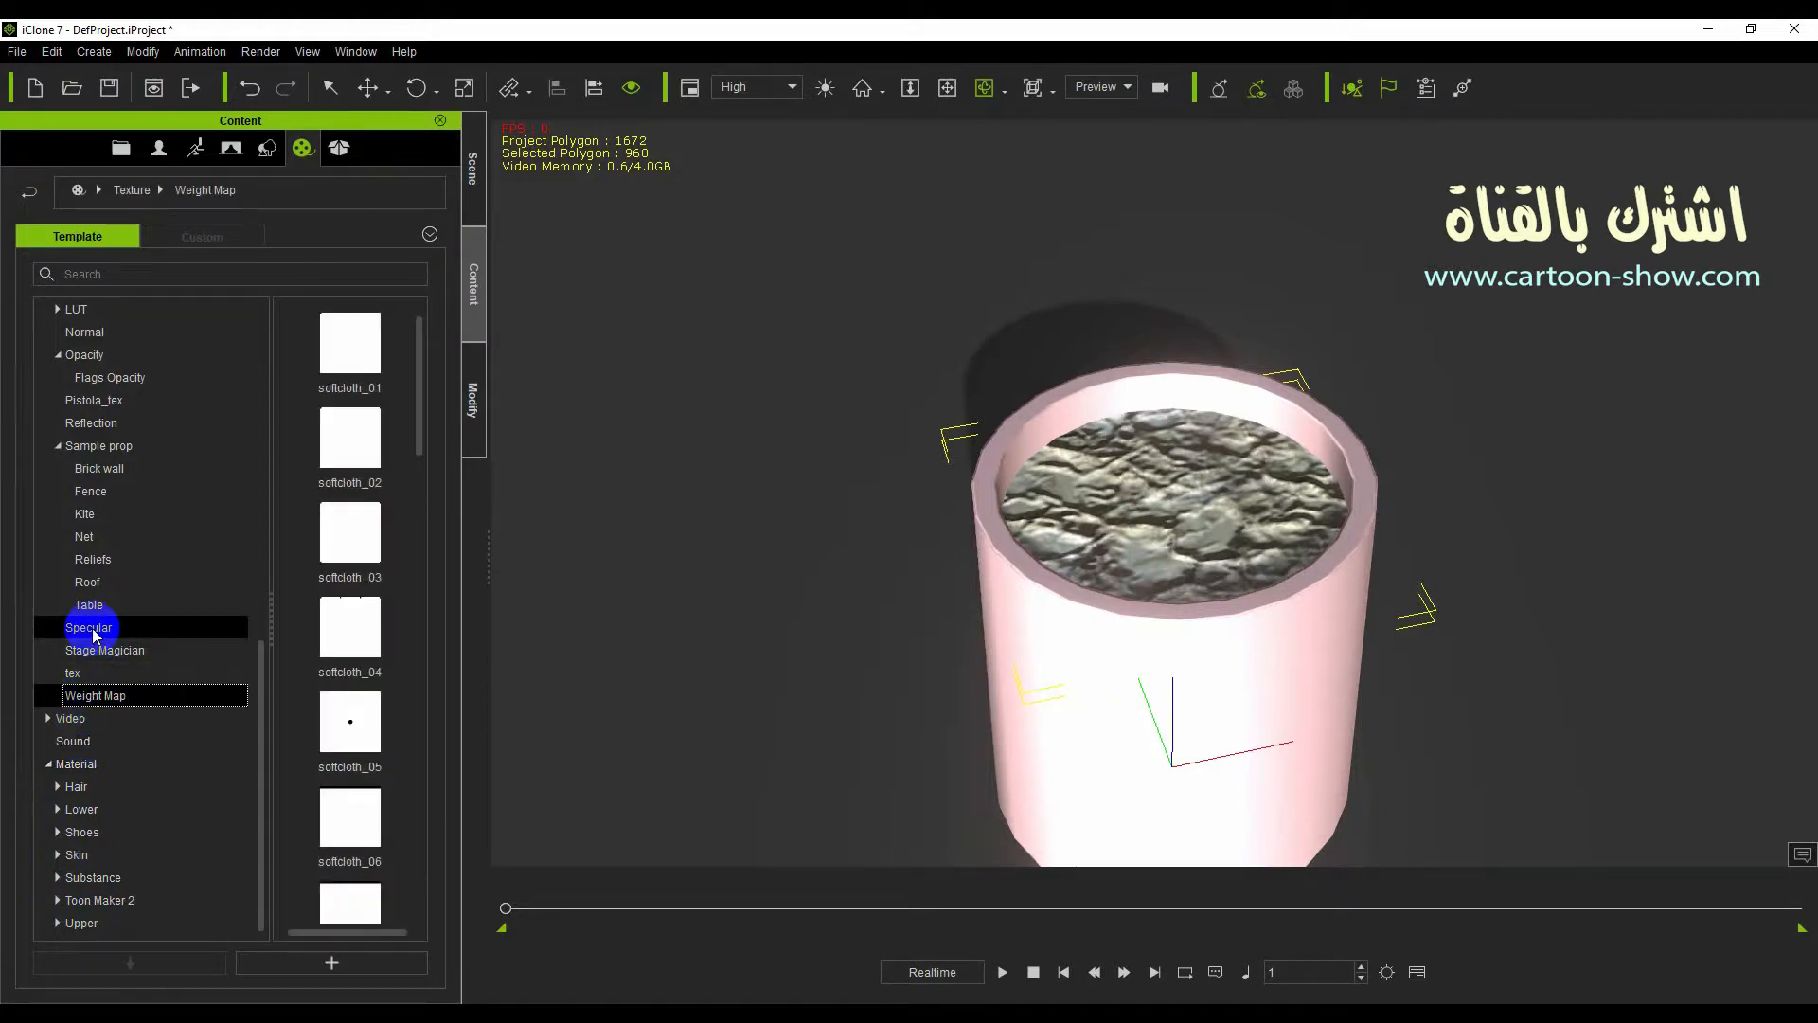
scroll(95, 634, "up", 5)
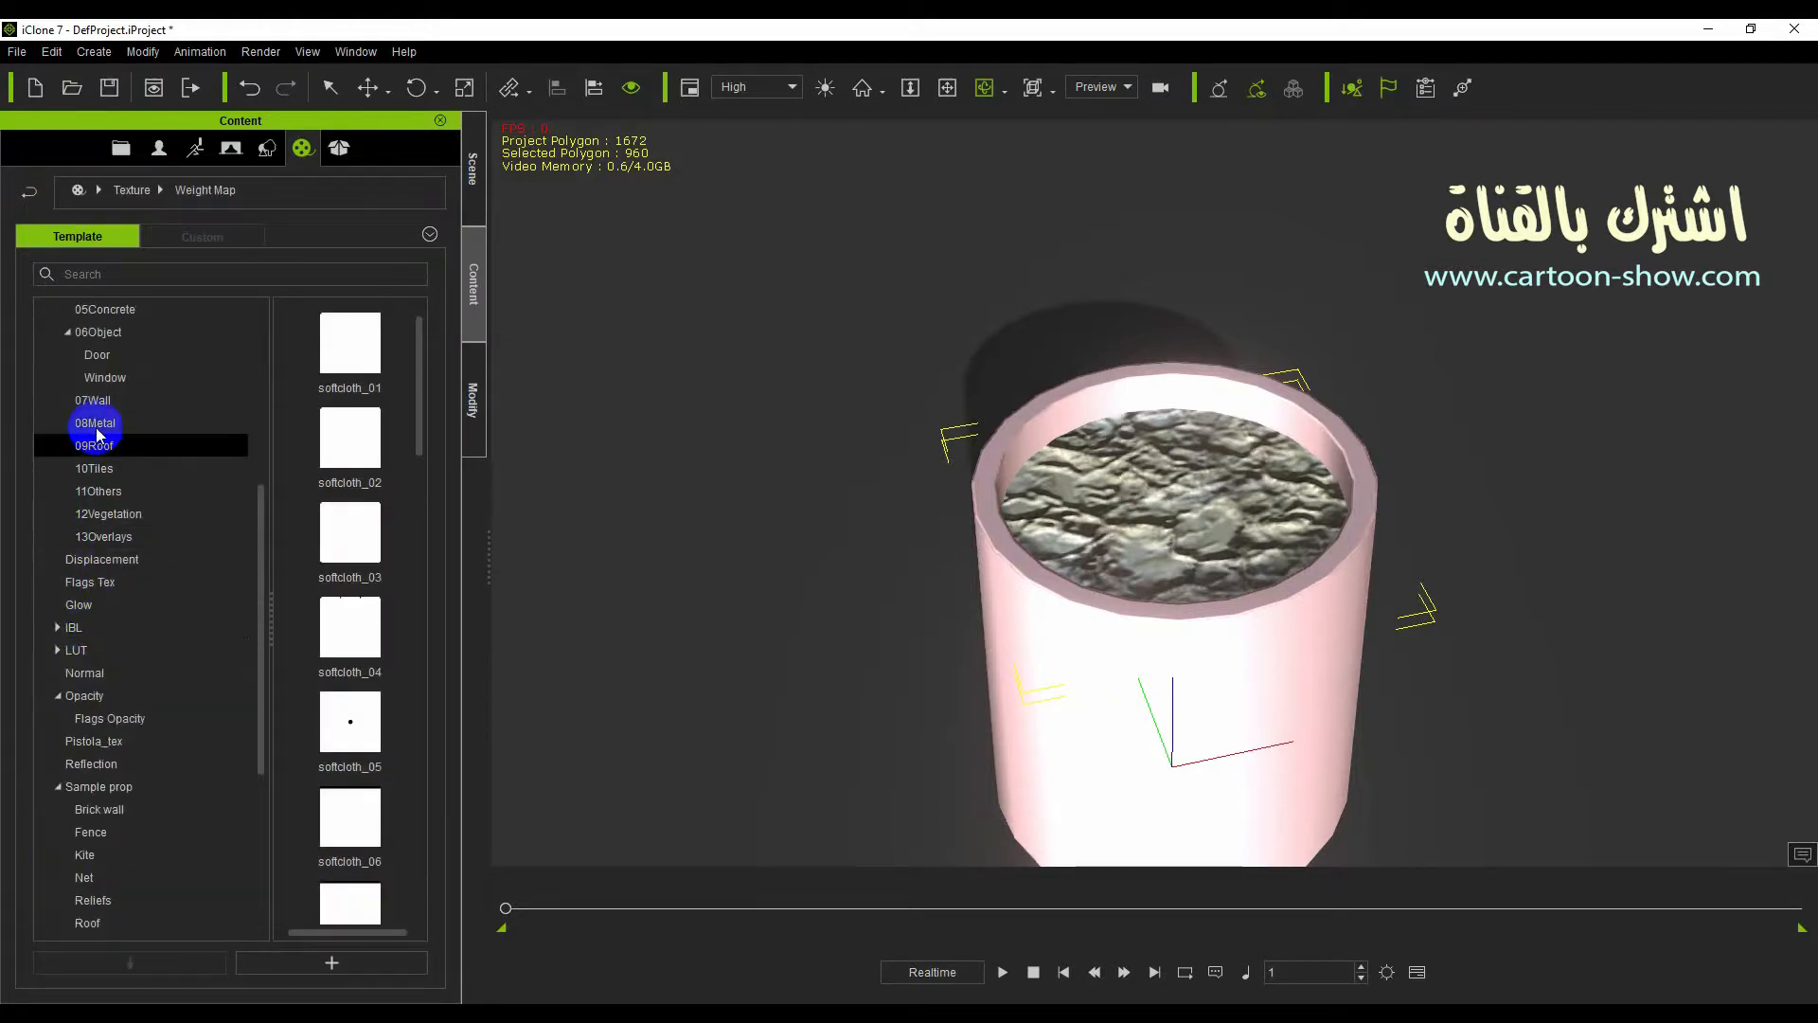
left_click(106, 405)
scroll(135, 516, "up", 5)
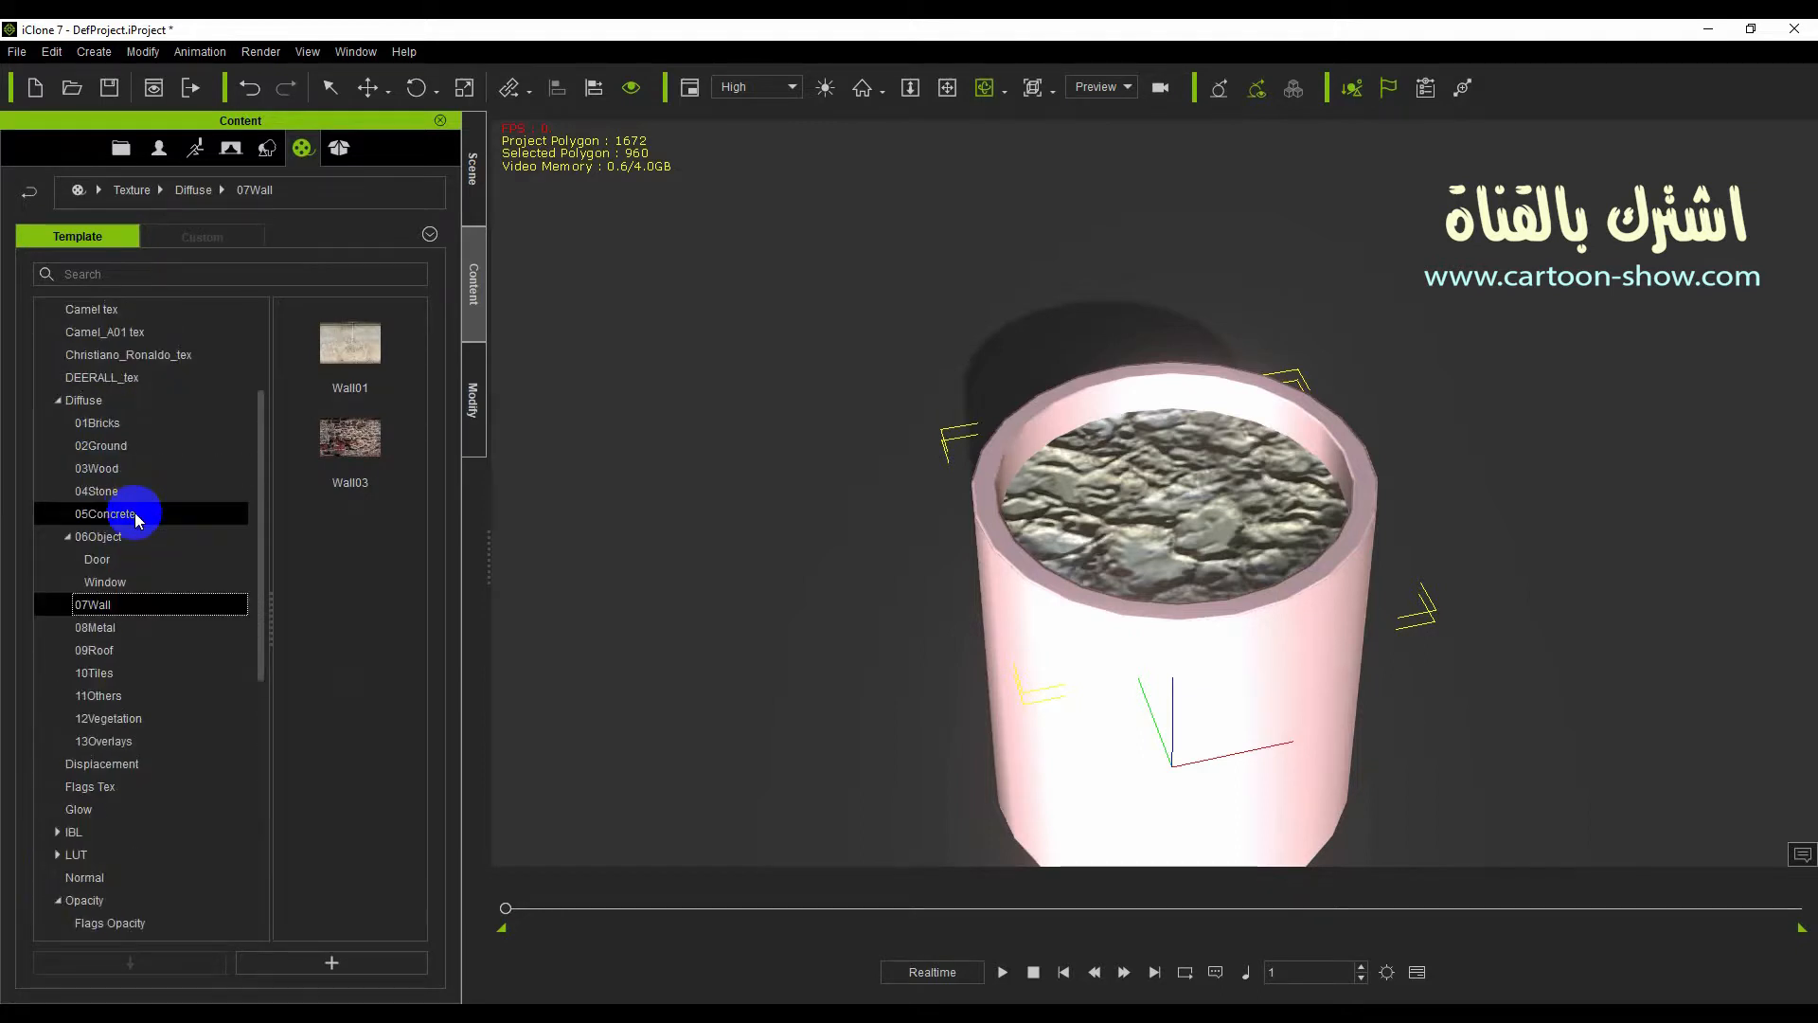
scroll(132, 519, "up", 1)
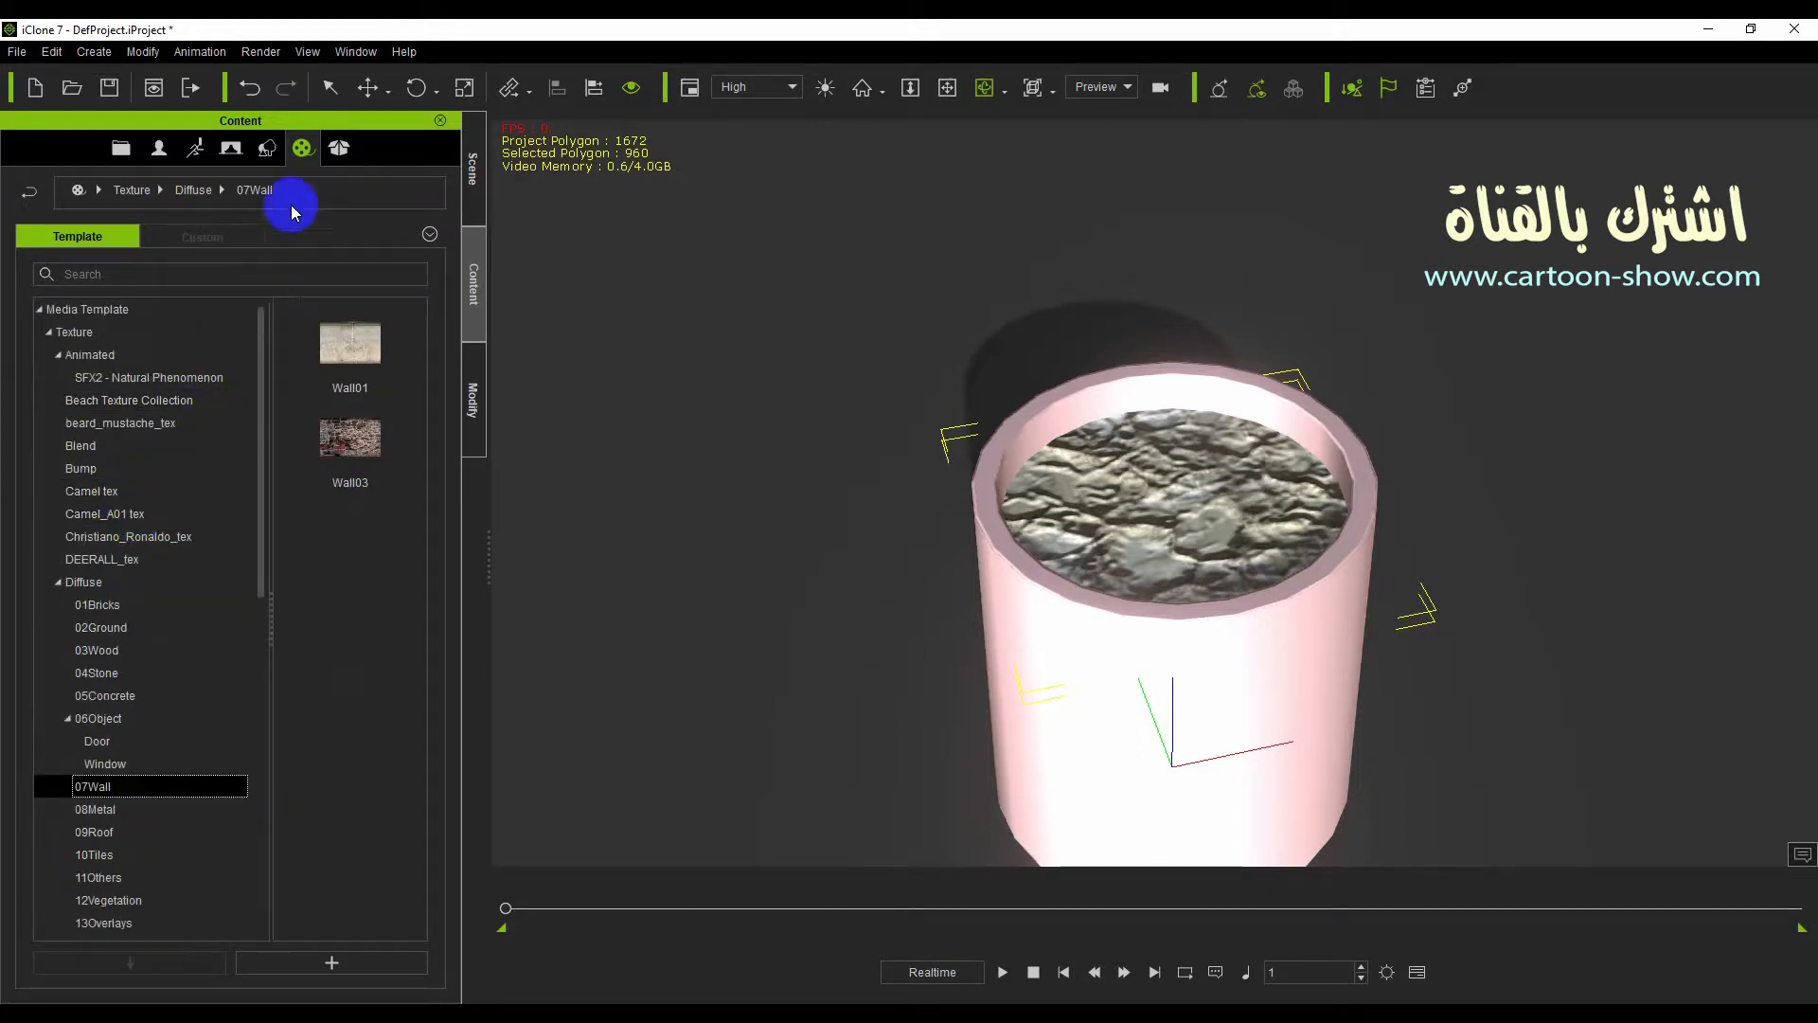
Add the Azalea plant from the Tree category of the set library onto the disc inside the pipe.
left_click(267, 147)
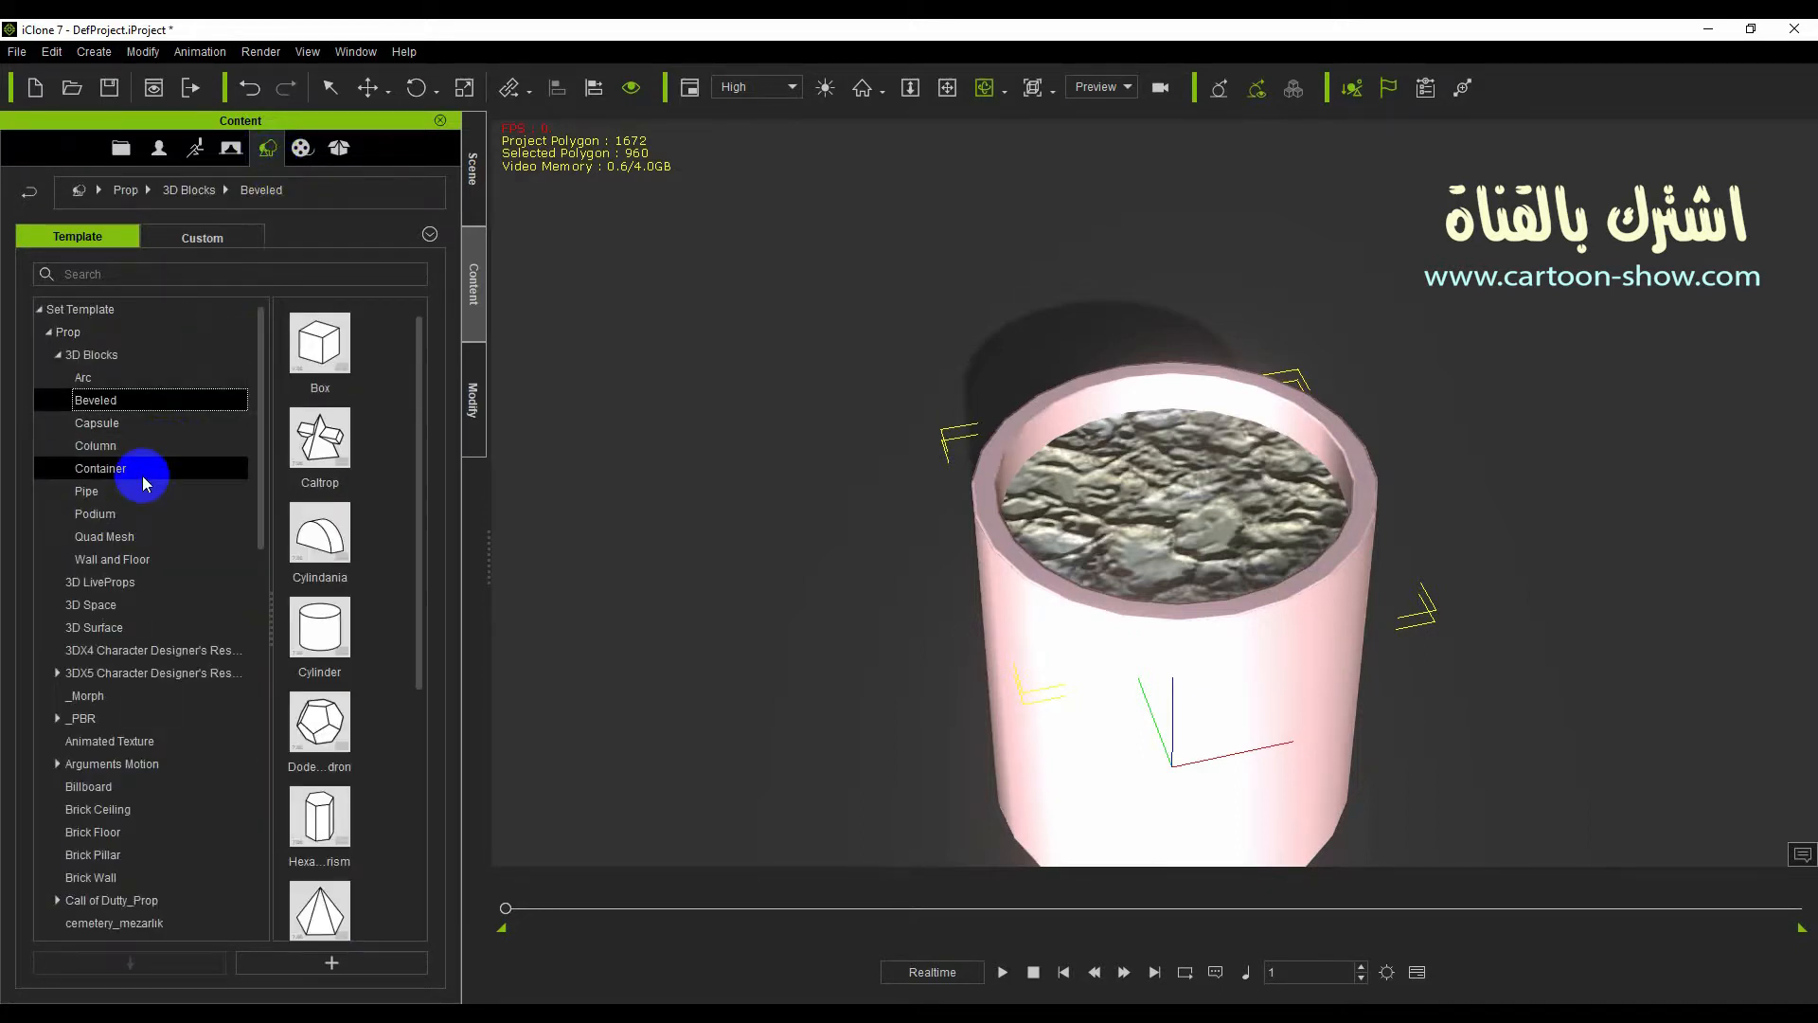
scroll(134, 519, "down", 12)
scroll(102, 719, "down", 3)
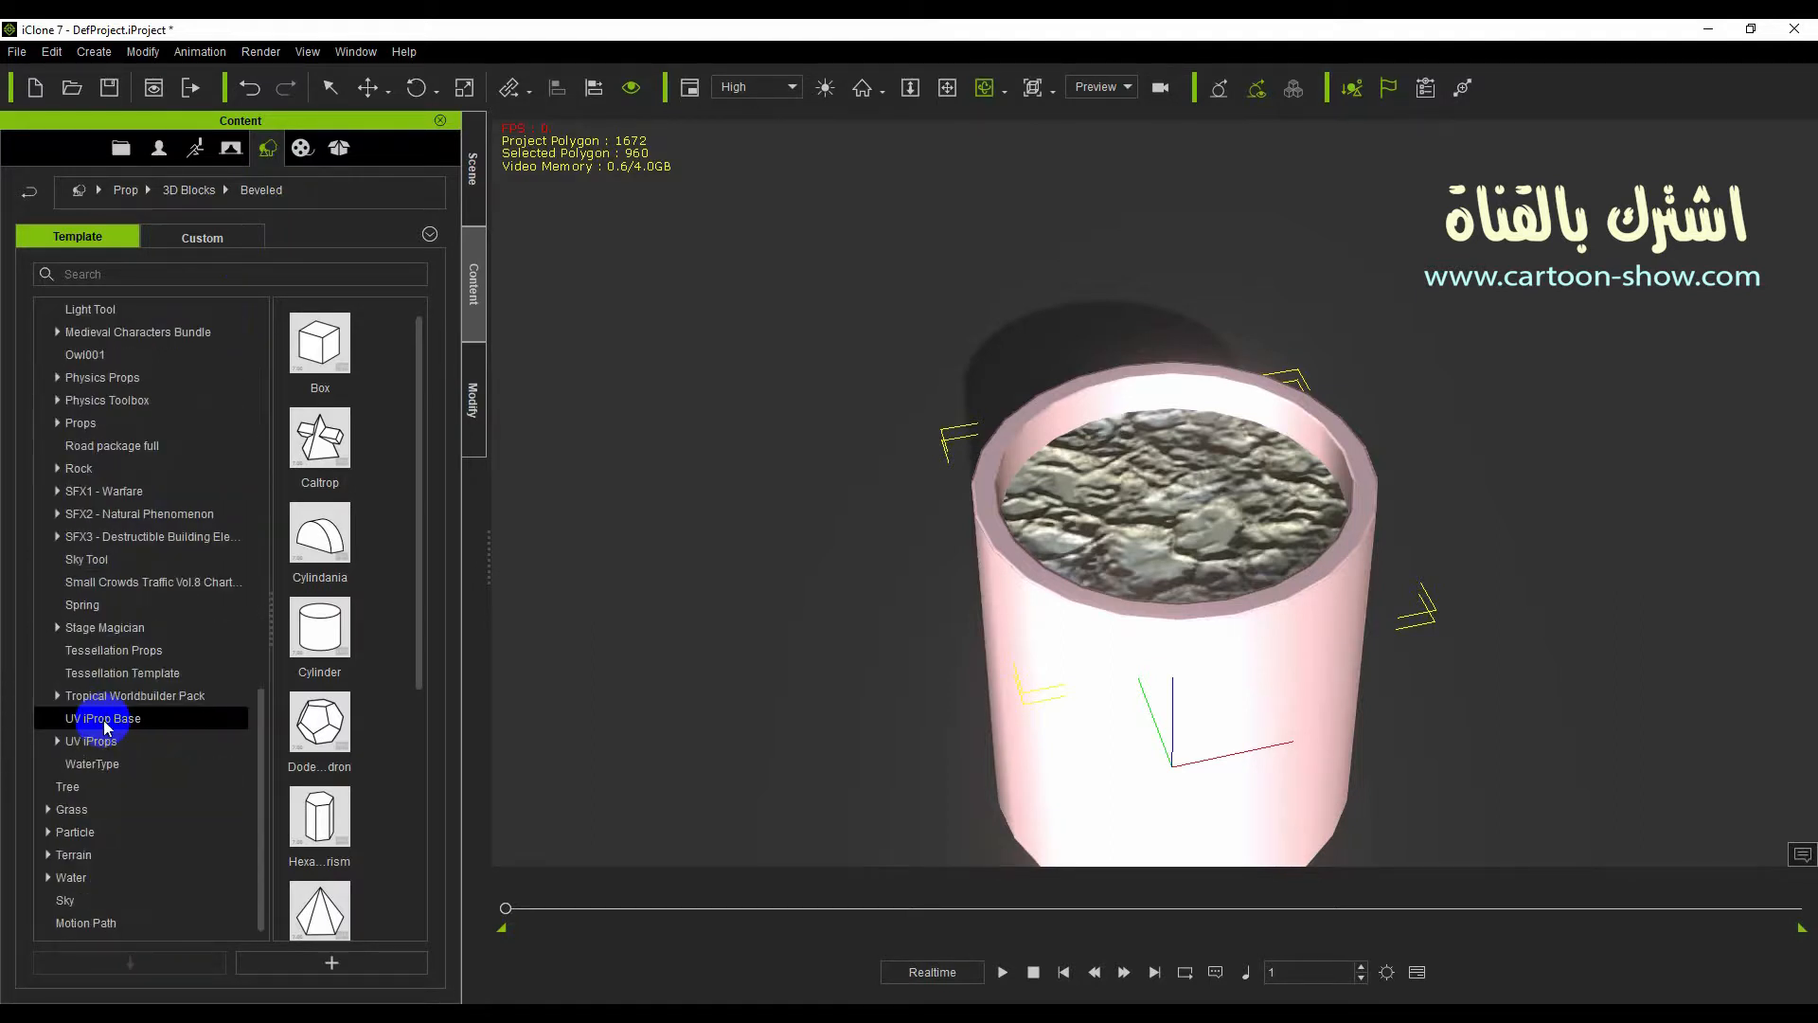
left_click(71, 786)
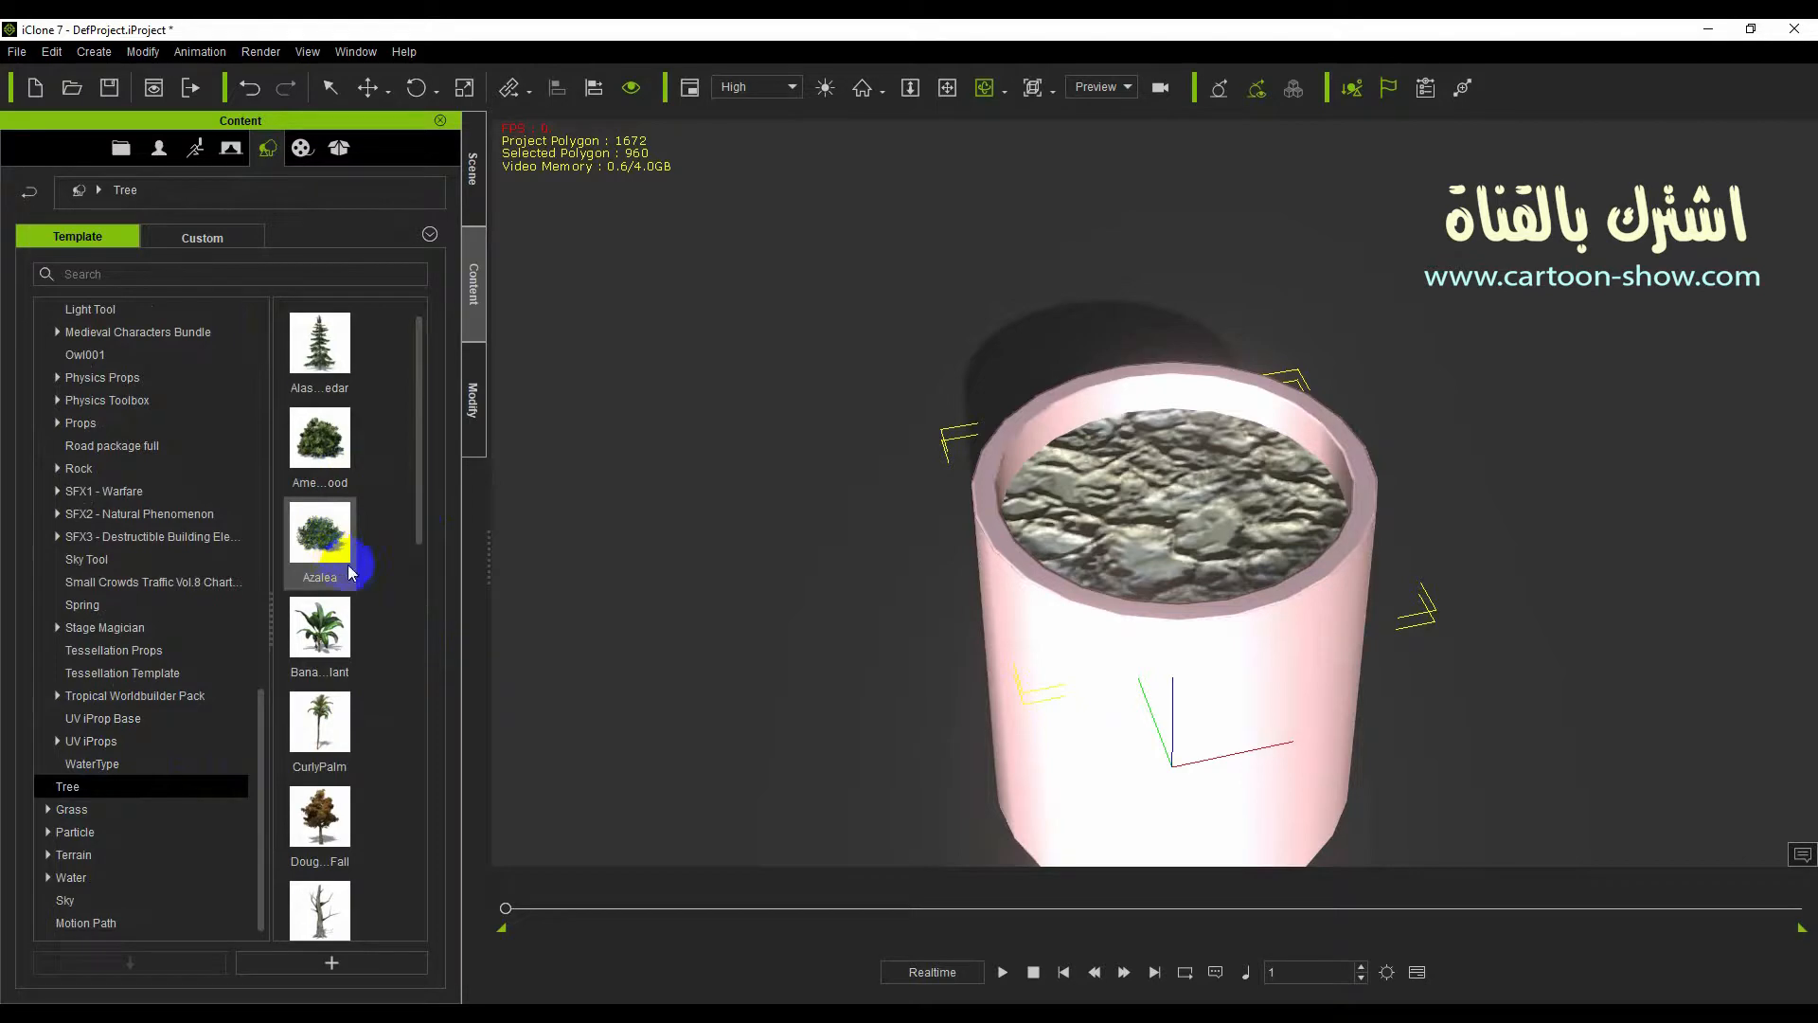
left_click_drag(318, 536, 1165, 530)
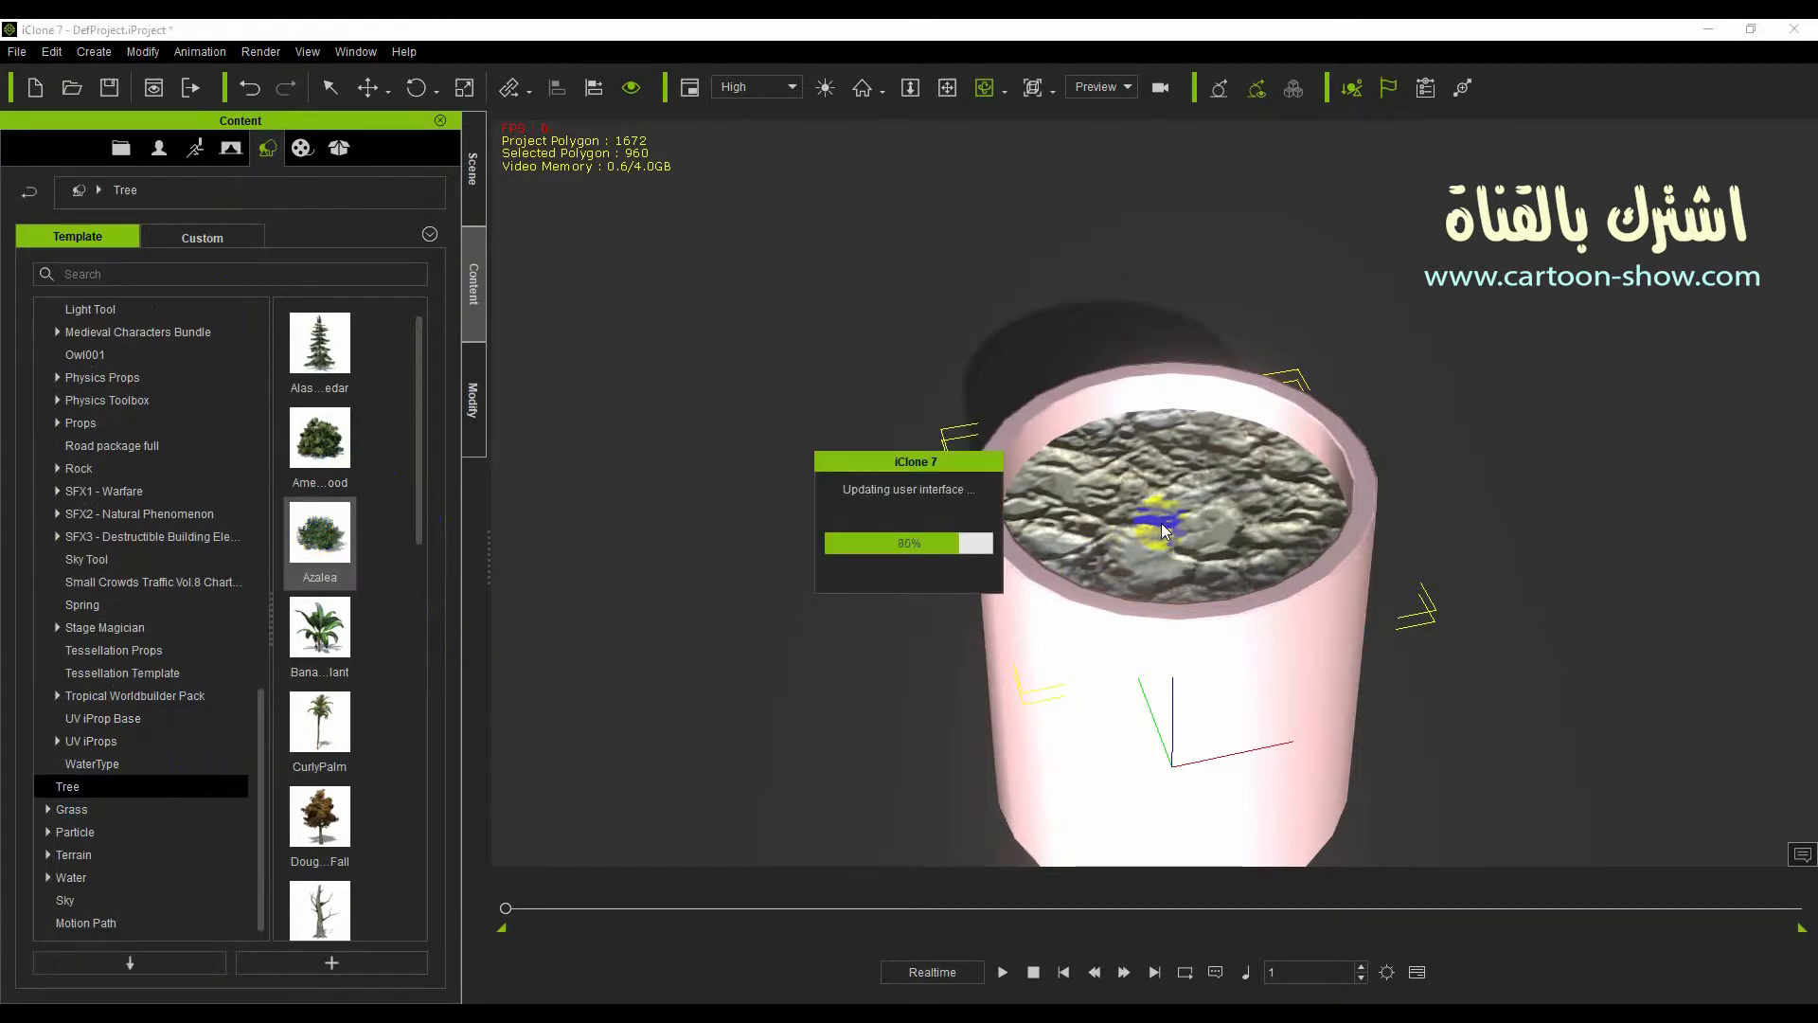
Resize the azalea uniformly with the Scale tool.
left_click(464, 88)
left_click(824, 305)
left_click_drag(1179, 529, 494, 147)
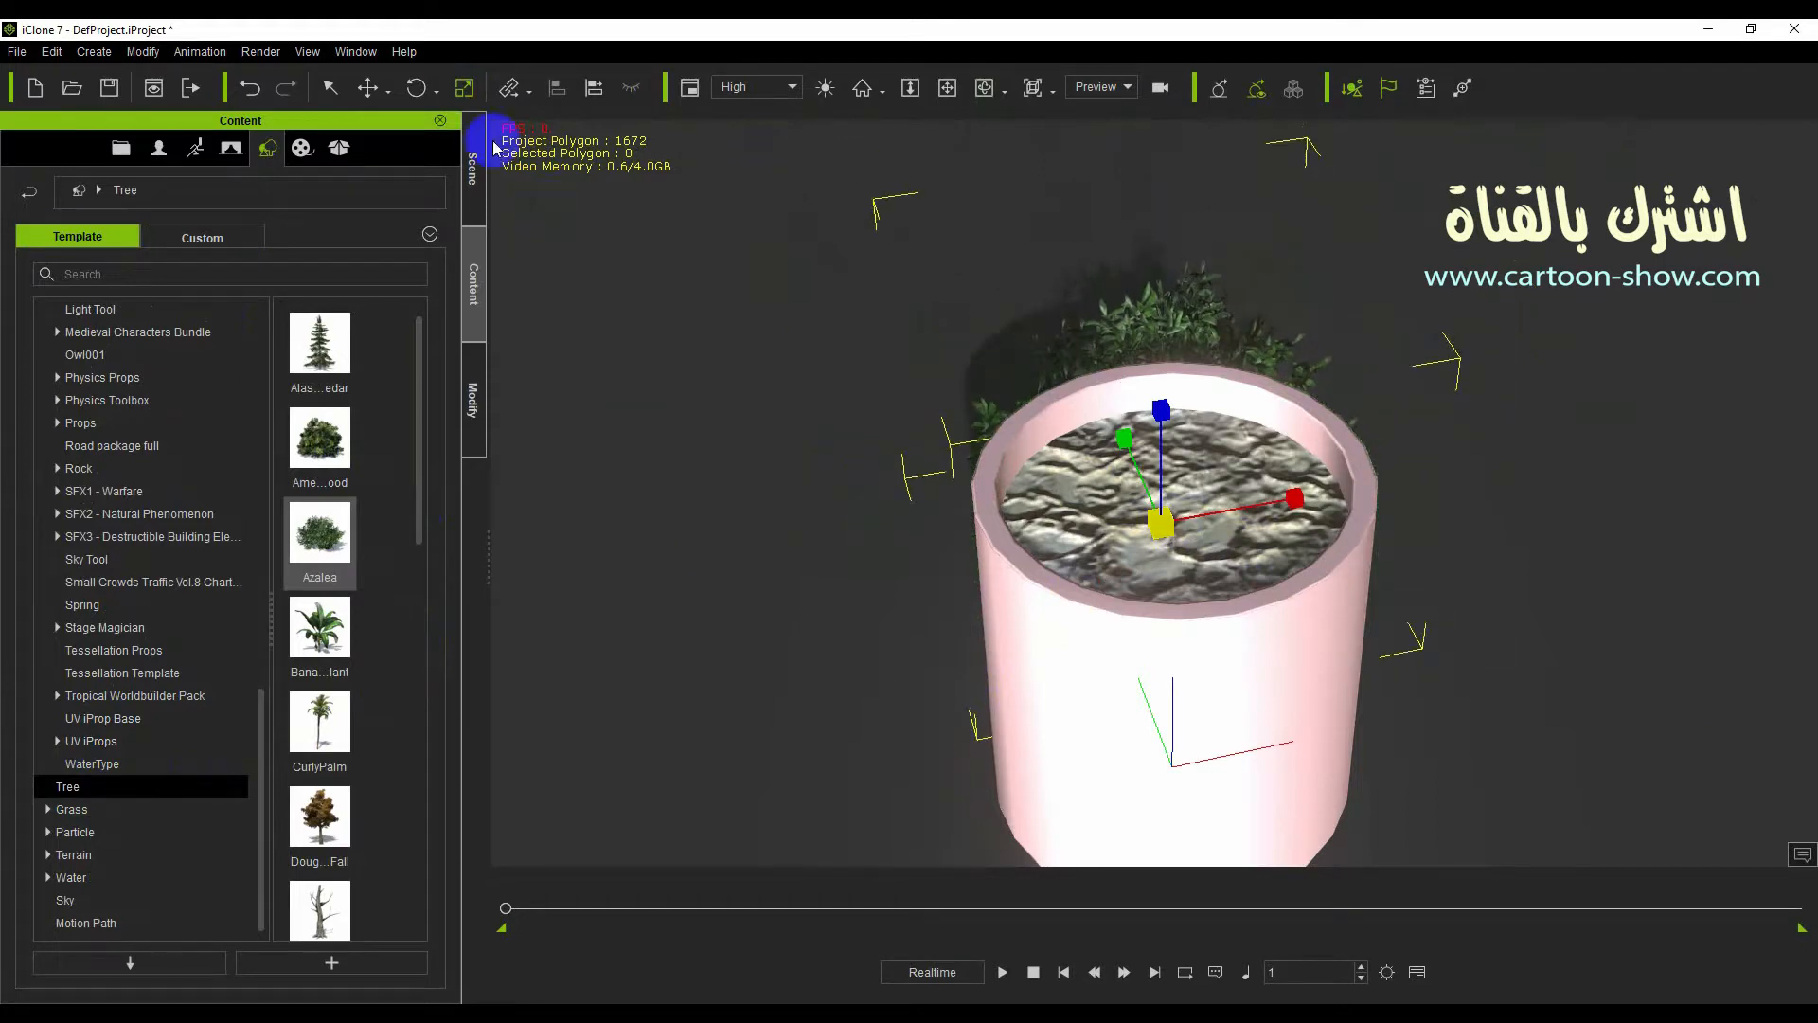
Move the azalea over the rock disc and raise it to the opening of the pipe.
left_click(363, 92)
left_click_drag(1130, 447, 1294, 680)
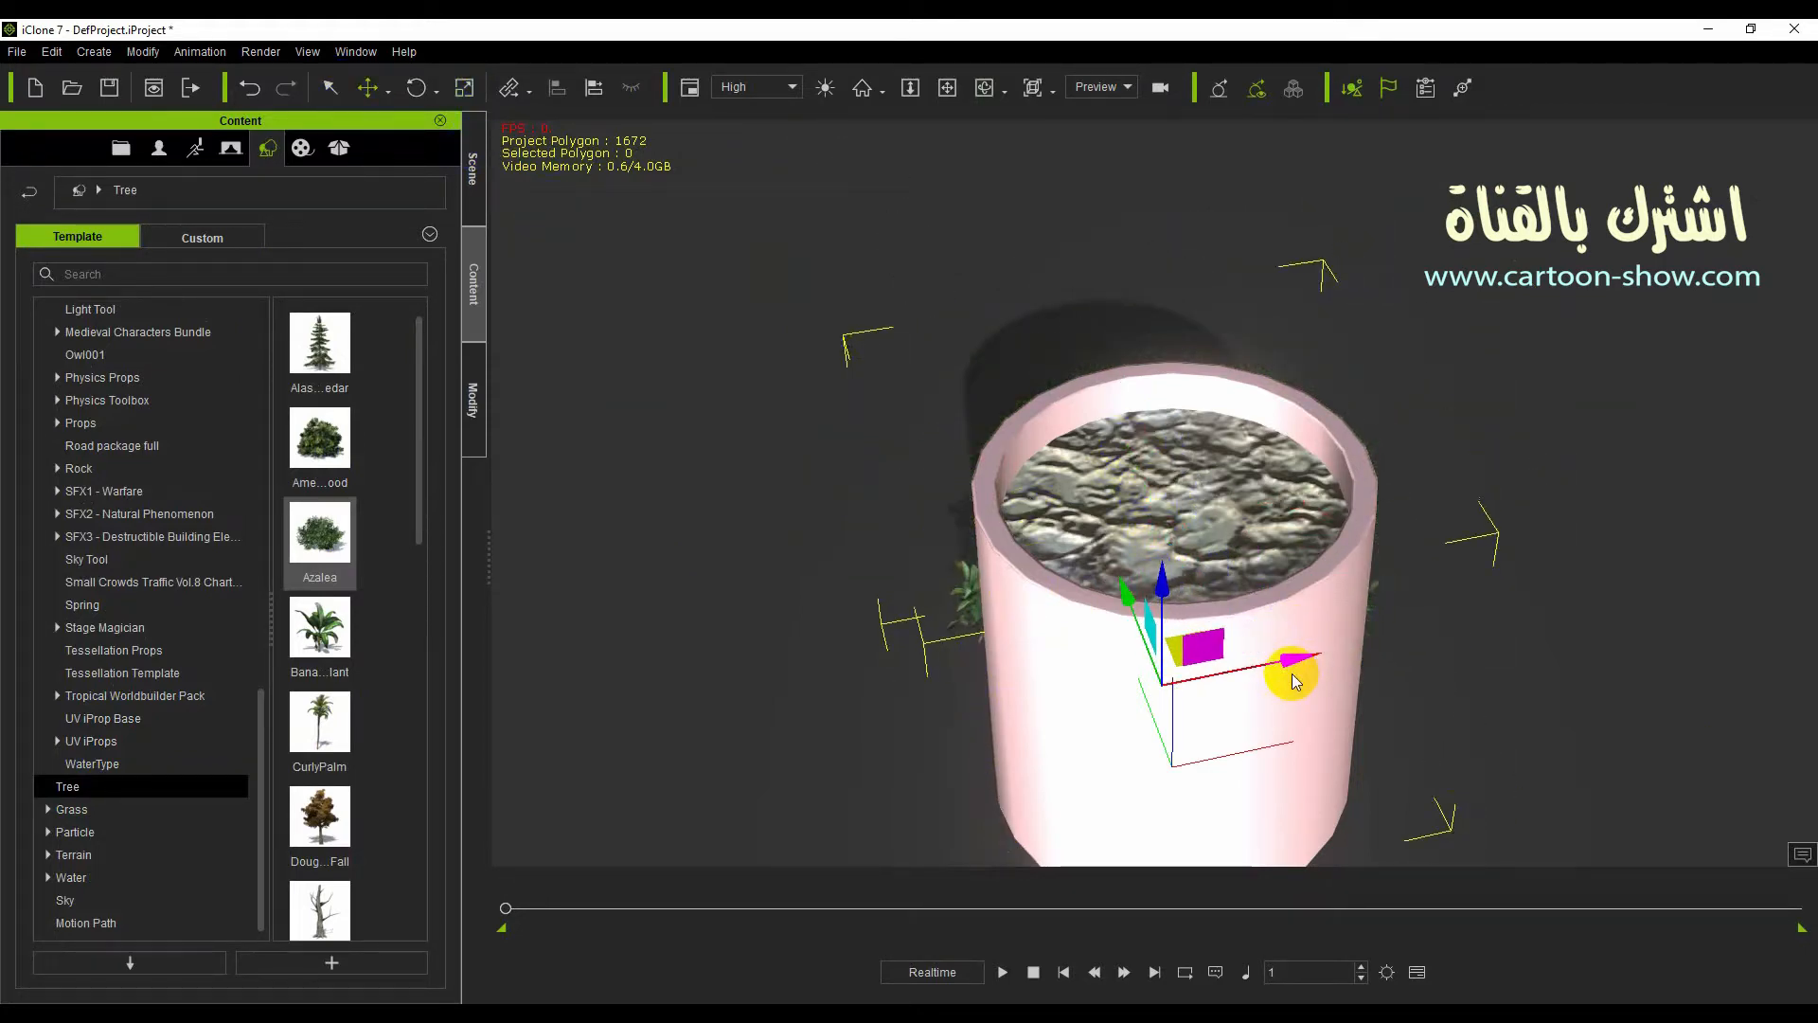
left_click_drag(1163, 588, 1163, 462)
left_click(985, 87)
left_click_drag(1364, 317, 956, 381)
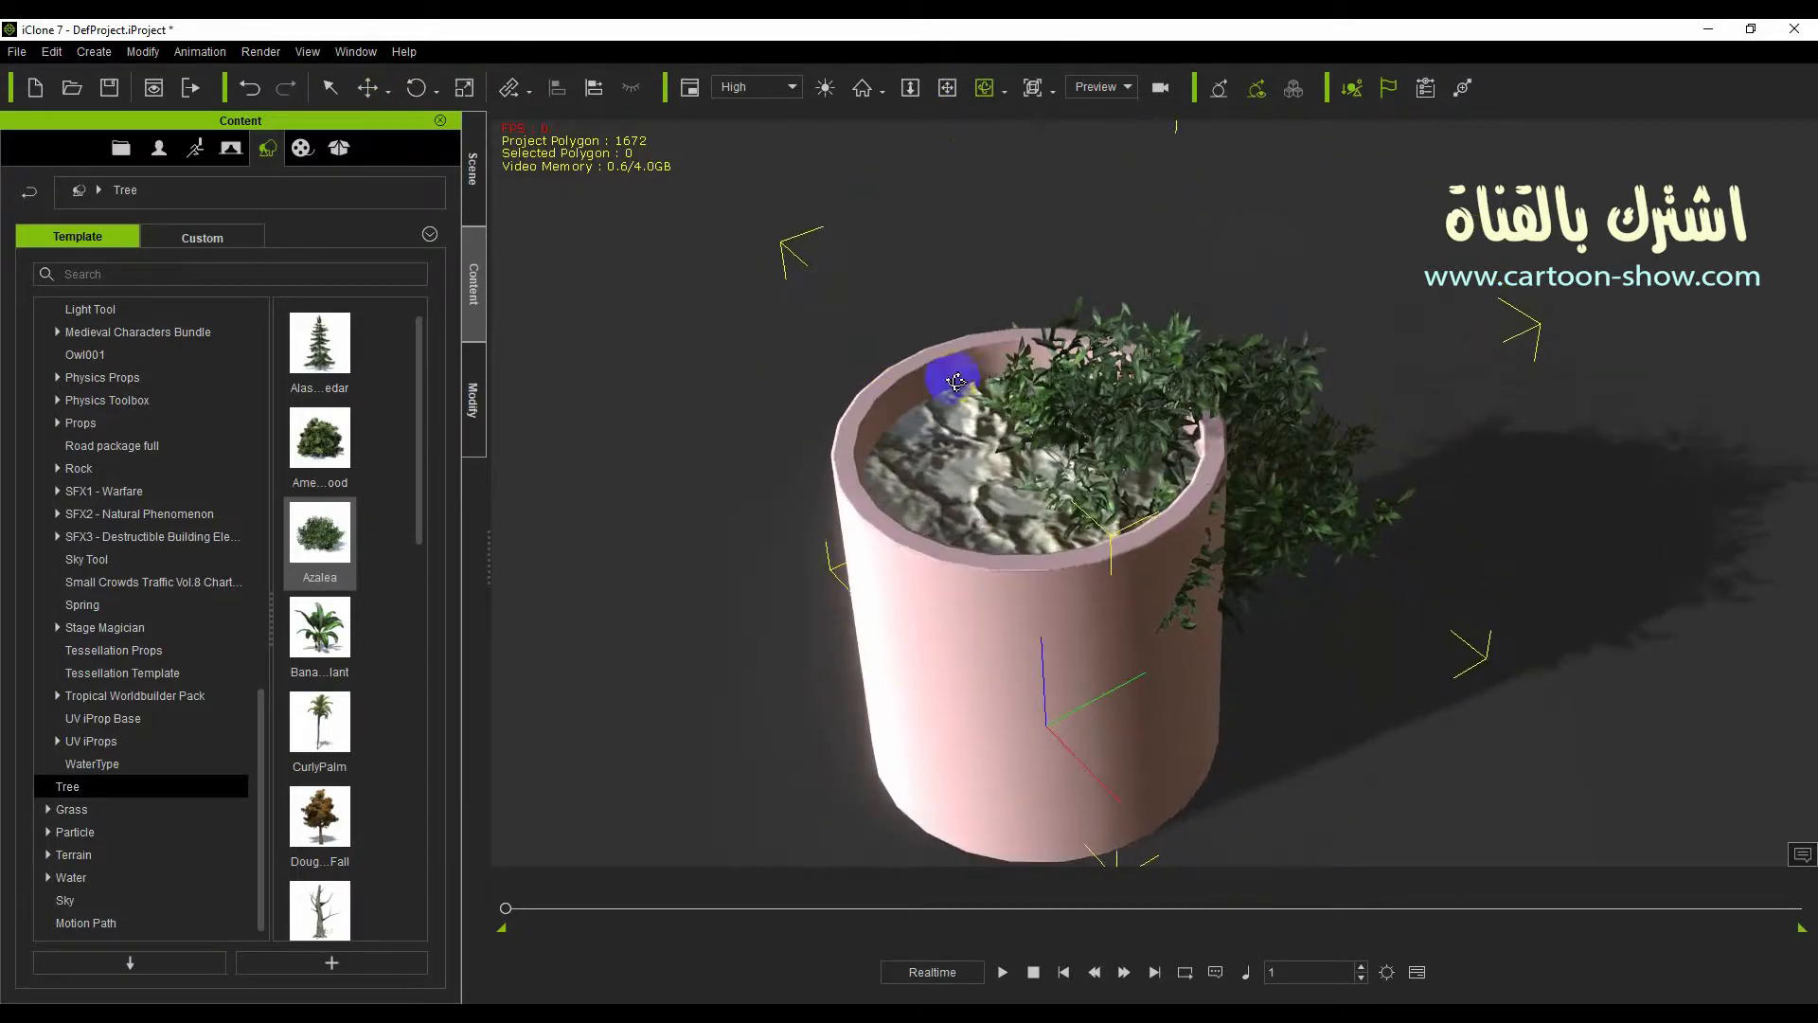
left_click(366, 88)
left_click_drag(1256, 527, 1007, 494)
Shrink the azalea uniformly and centre it on the rock disc so it fits inside the pipe.
left_click(465, 90)
left_click_drag(1026, 589, 952, 658)
left_click(985, 87)
left_click_drag(913, 446, 781, 312)
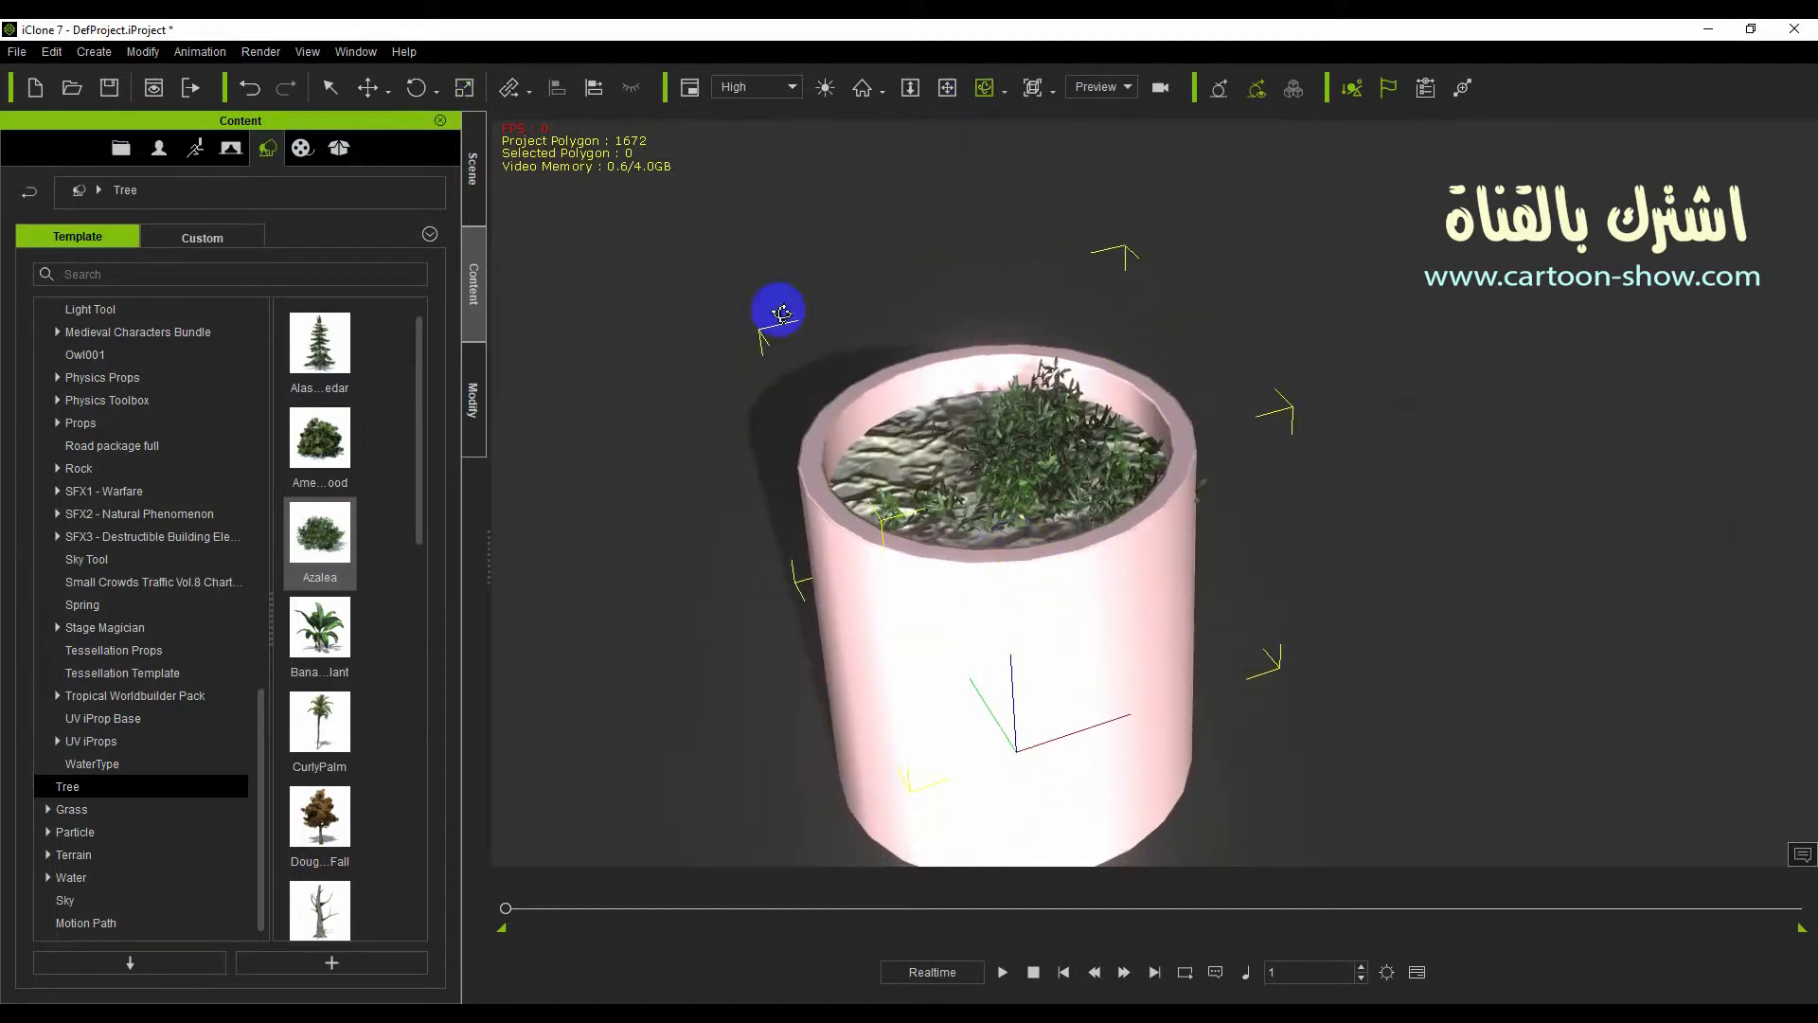
left_click(966, 483)
left_click_drag(996, 533, 978, 509)
left_click_drag(1147, 538, 1127, 543)
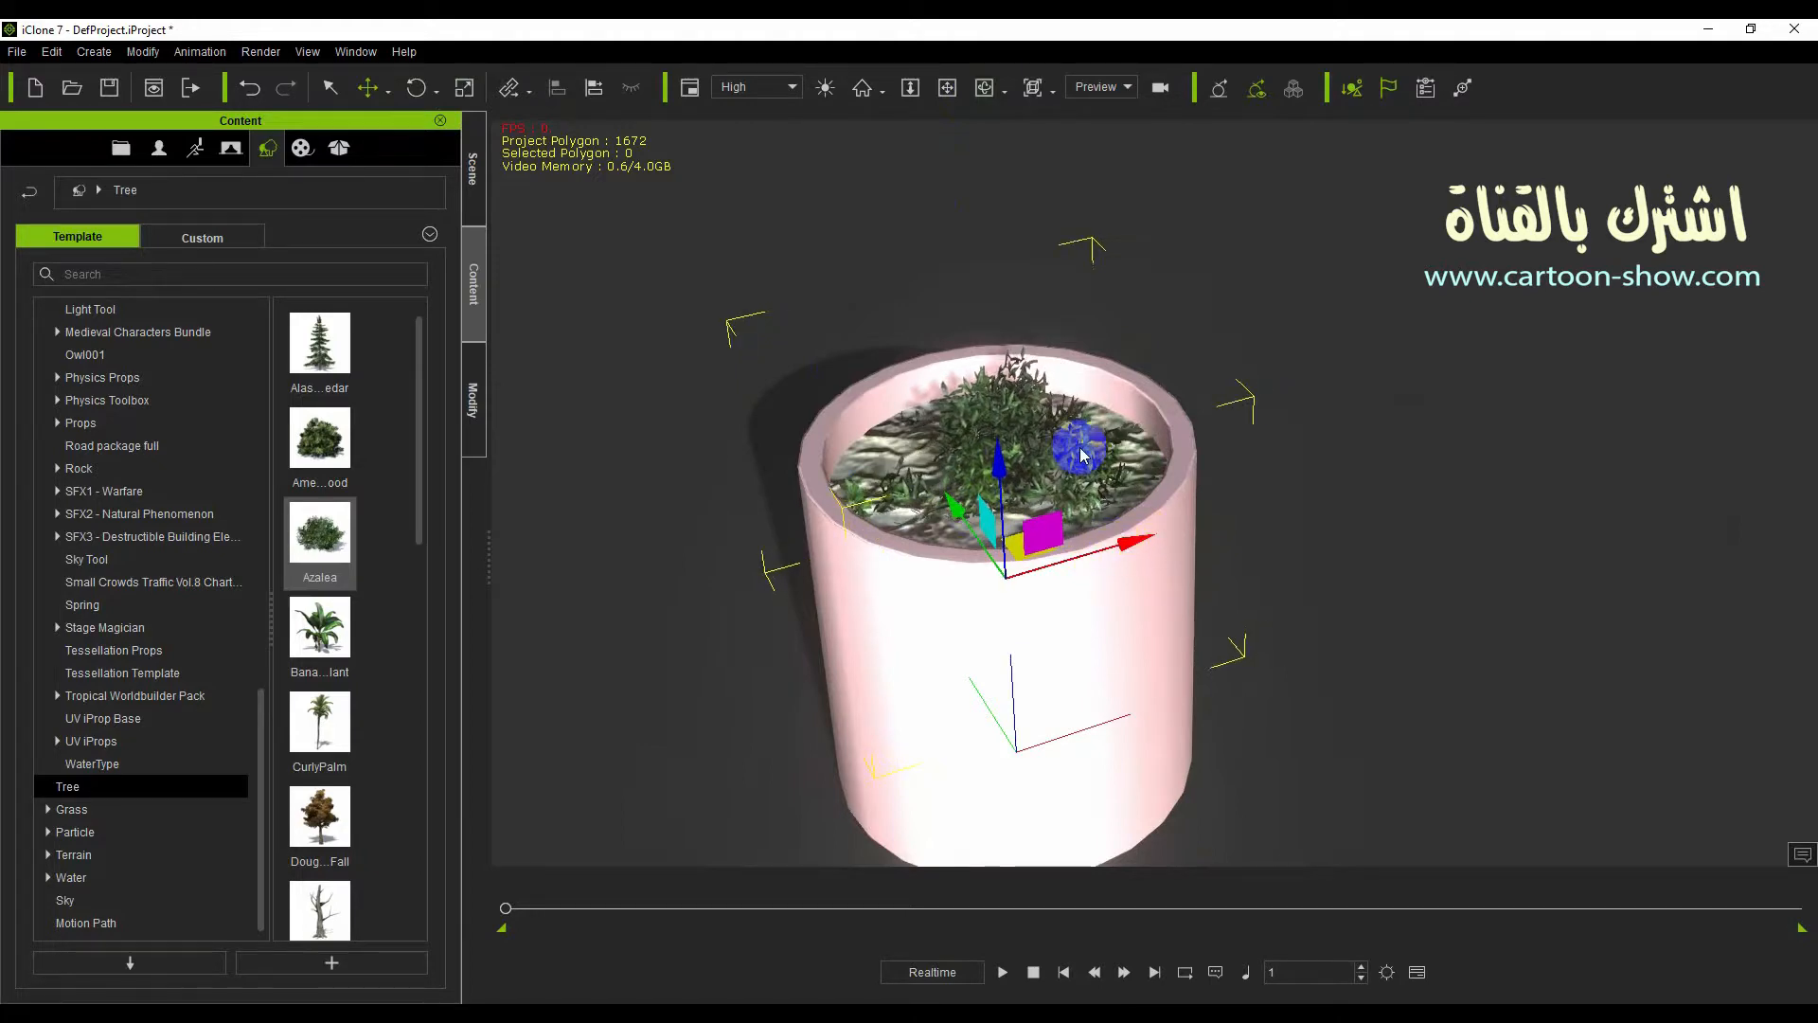
left_click(984, 91)
left_click_drag(885, 483, 938, 479)
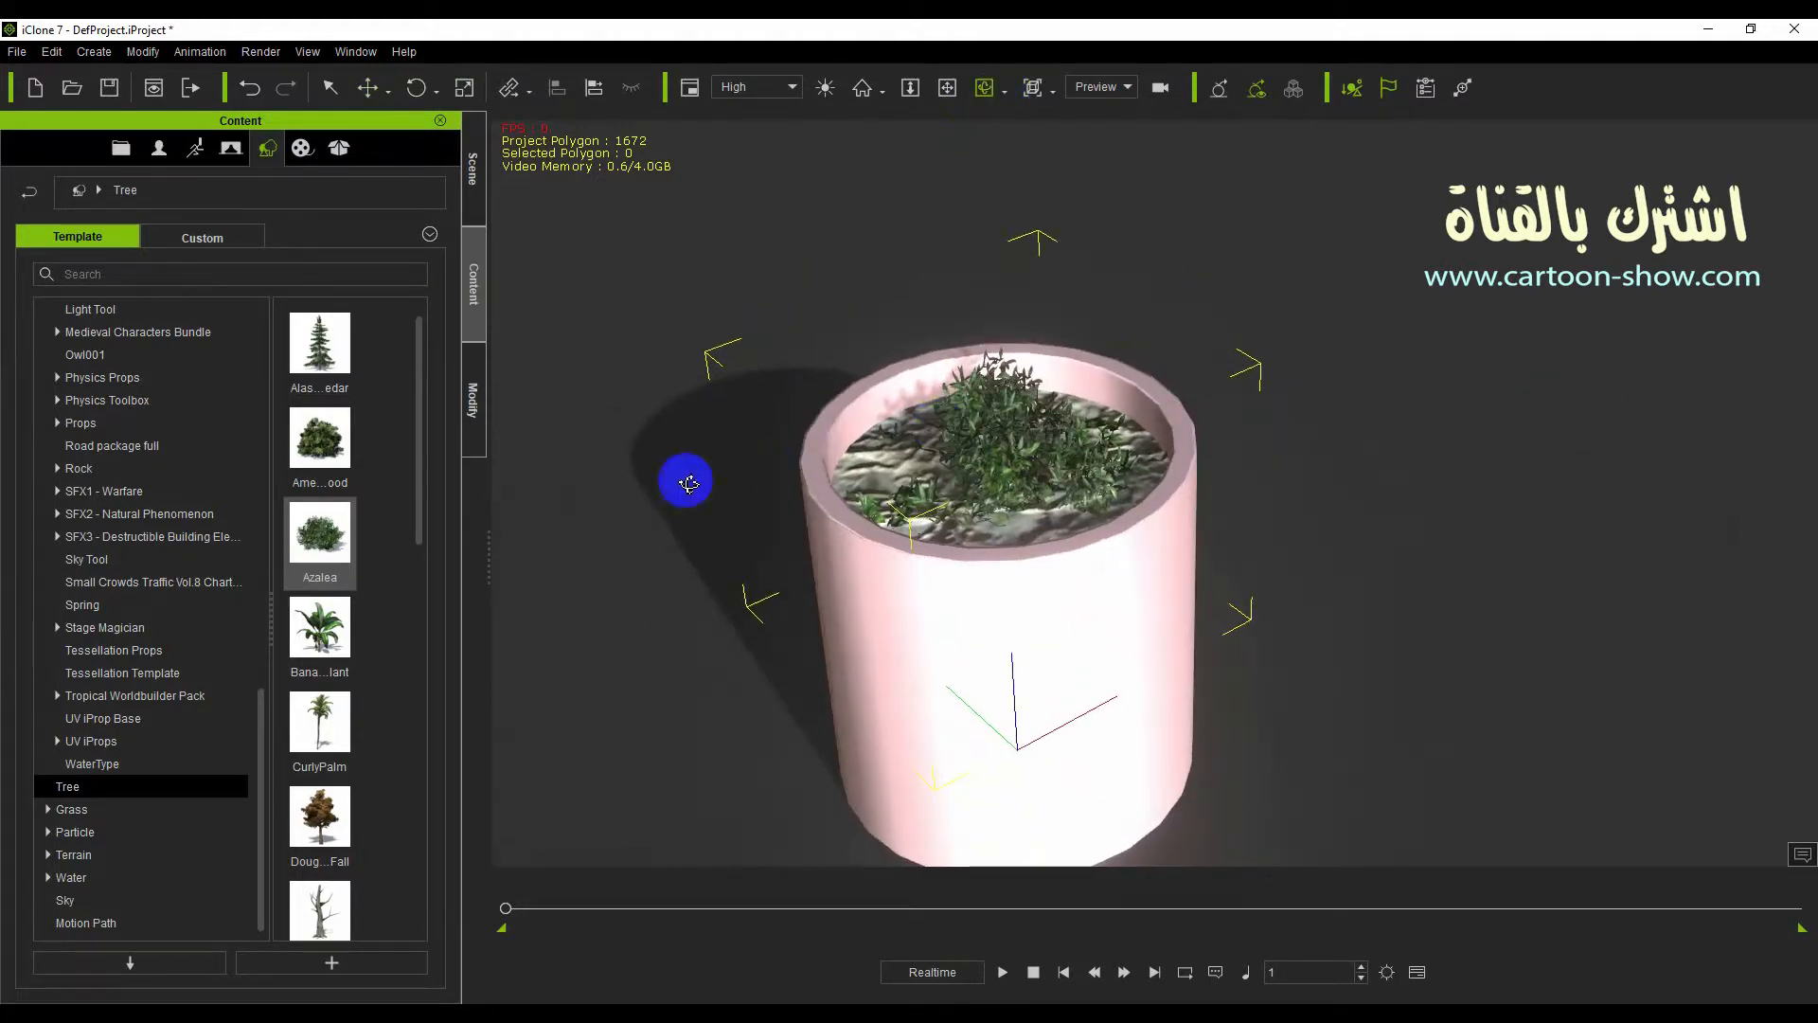
Add the Vine from the Tree category, move it beside the pot and shrink it uniformly.
left_click_drag(417, 519, 417, 875)
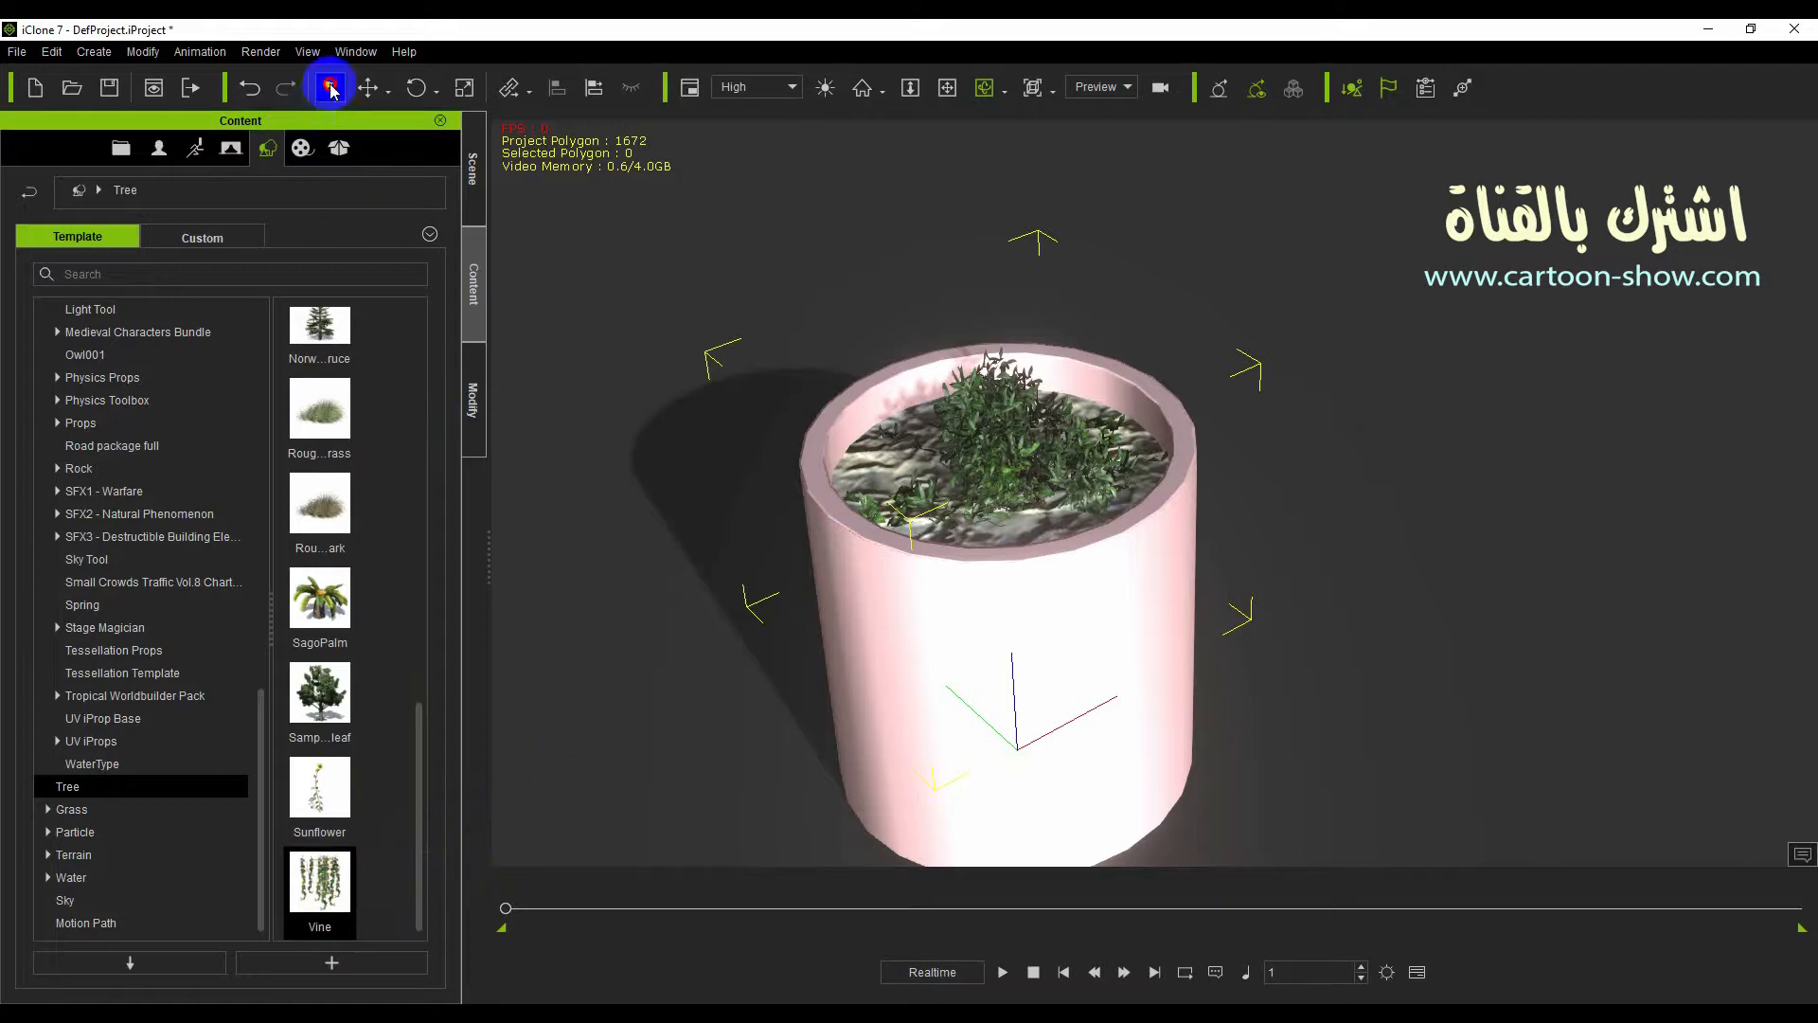
left_click_drag(317, 876, 999, 639)
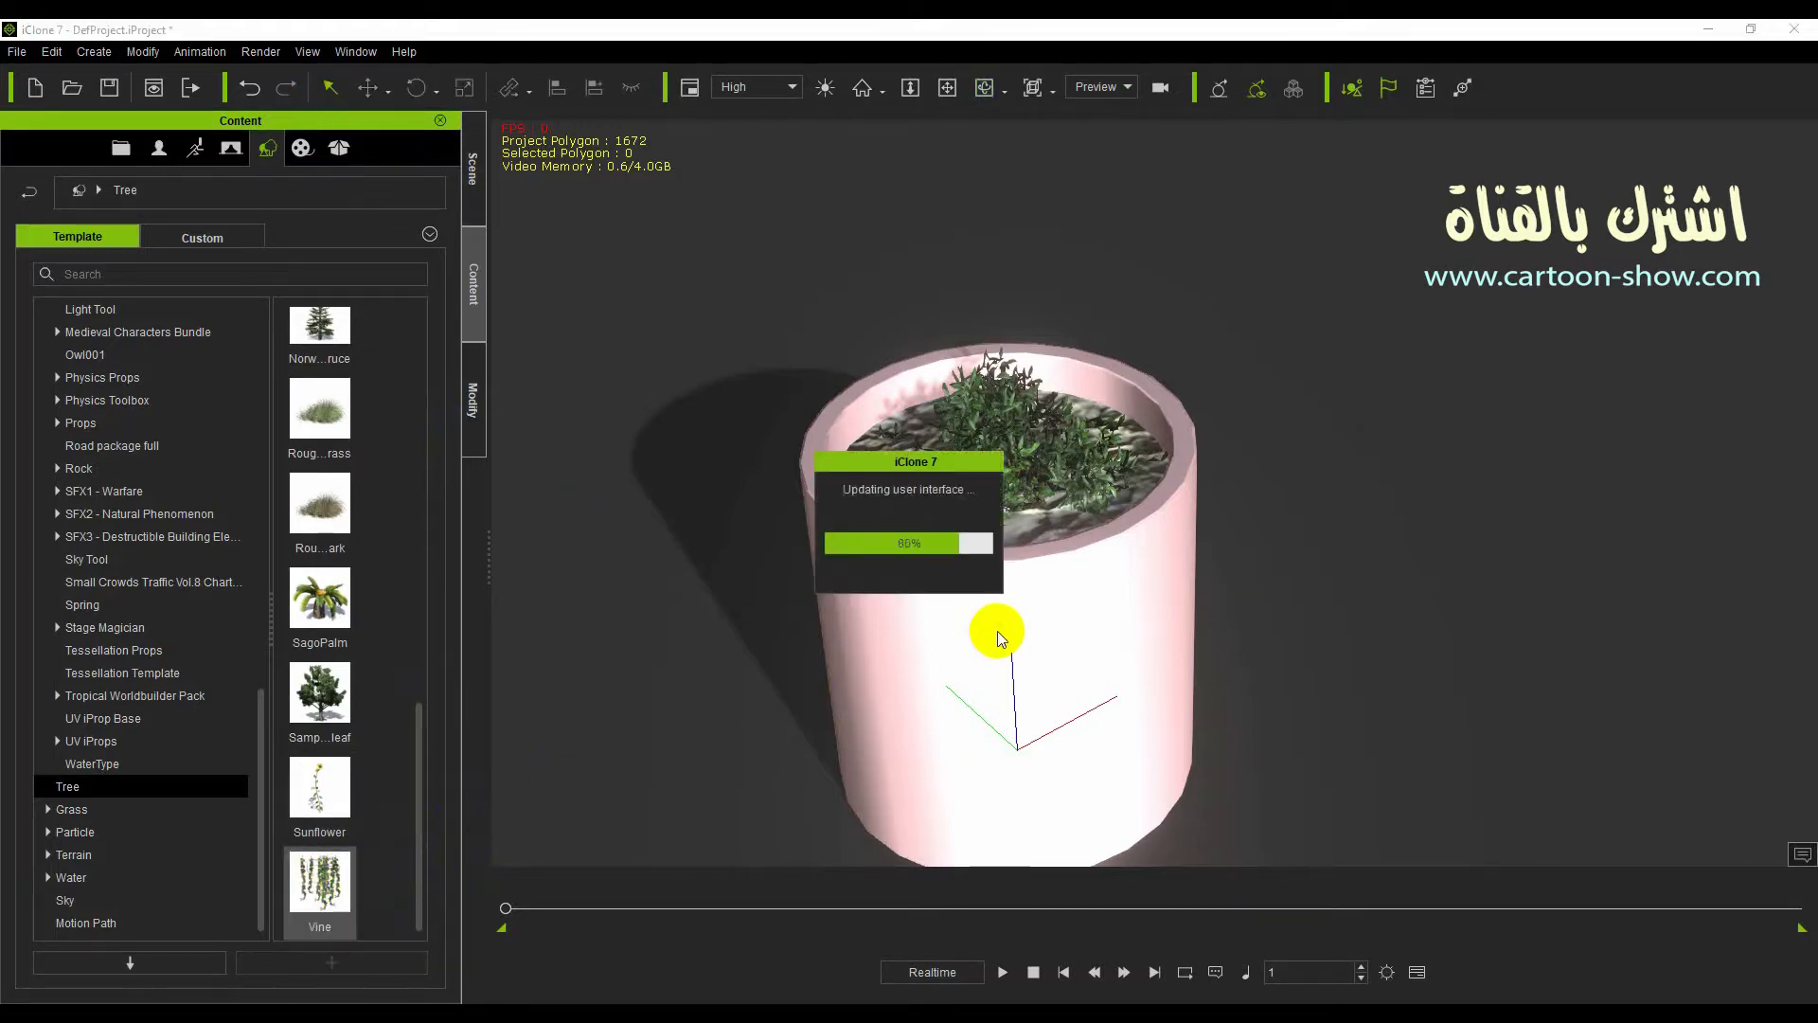
scroll(744, 520, "down", 4)
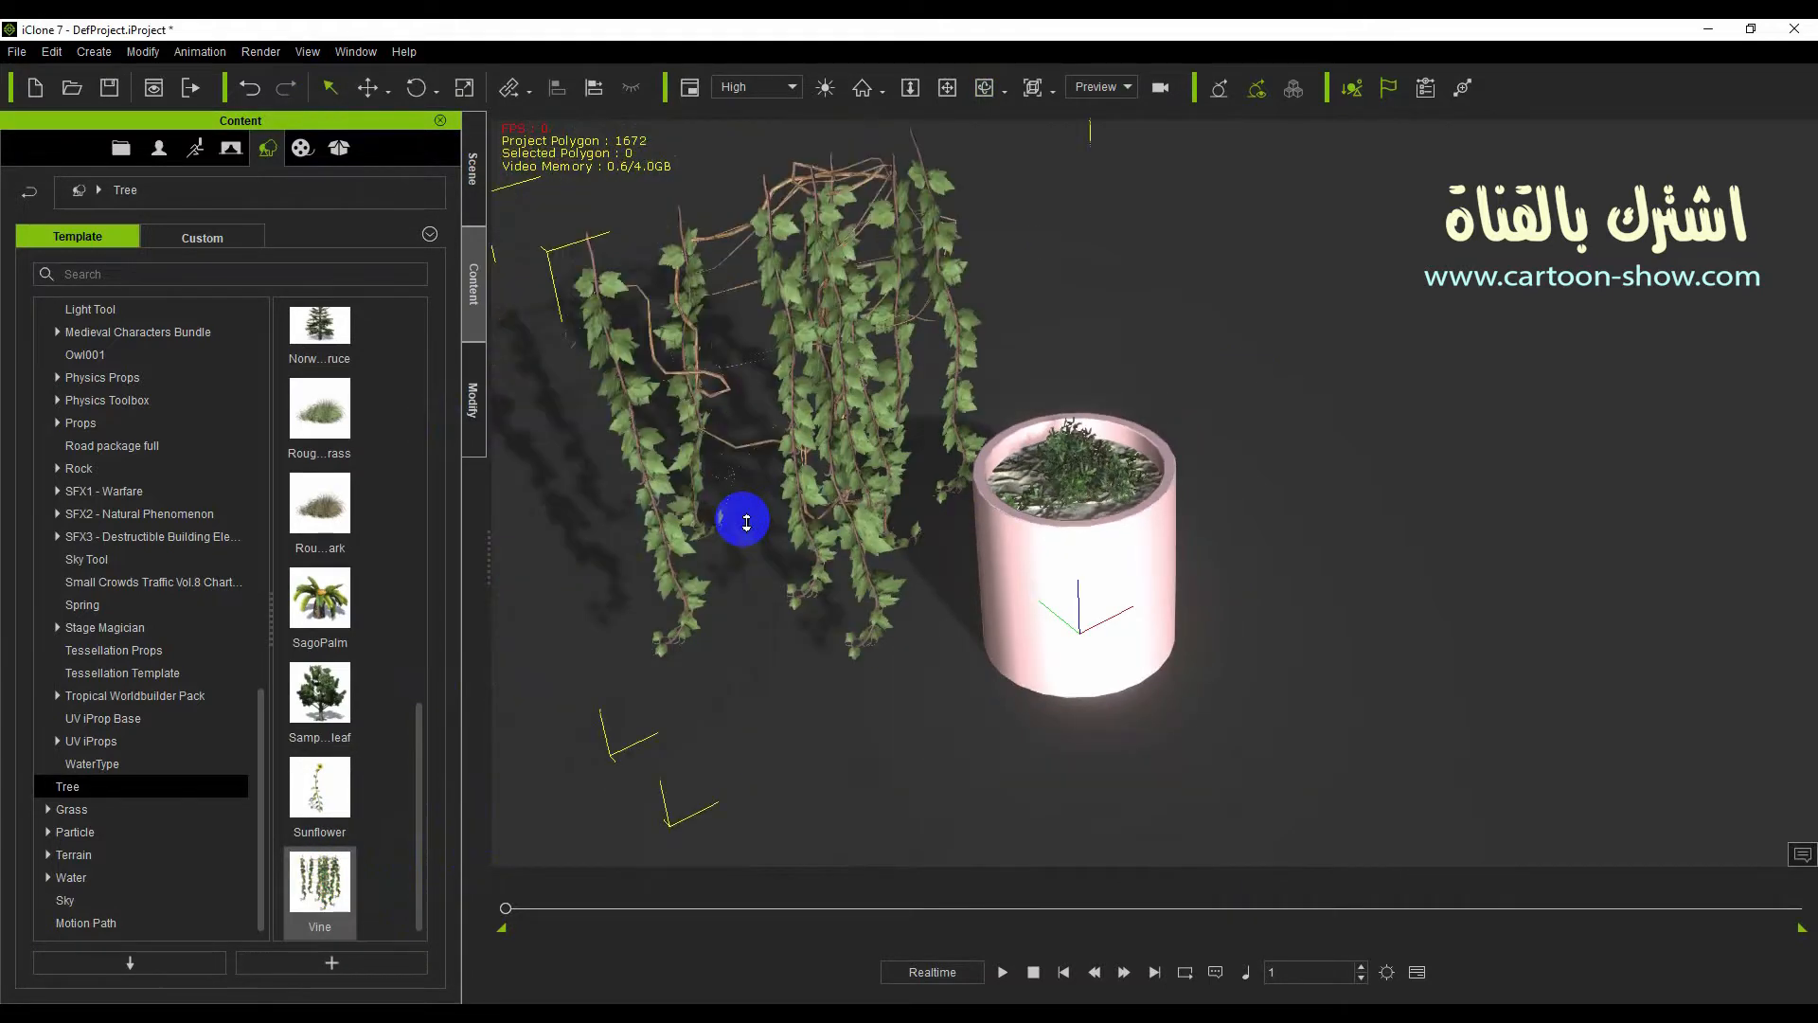
left_click(366, 88)
left_click_drag(997, 518, 1098, 584)
left_click_drag(1236, 573, 1350, 493)
left_click_drag(1264, 434, 1260, 575)
left_click(467, 88)
left_click_drag(1255, 674, 1068, 764)
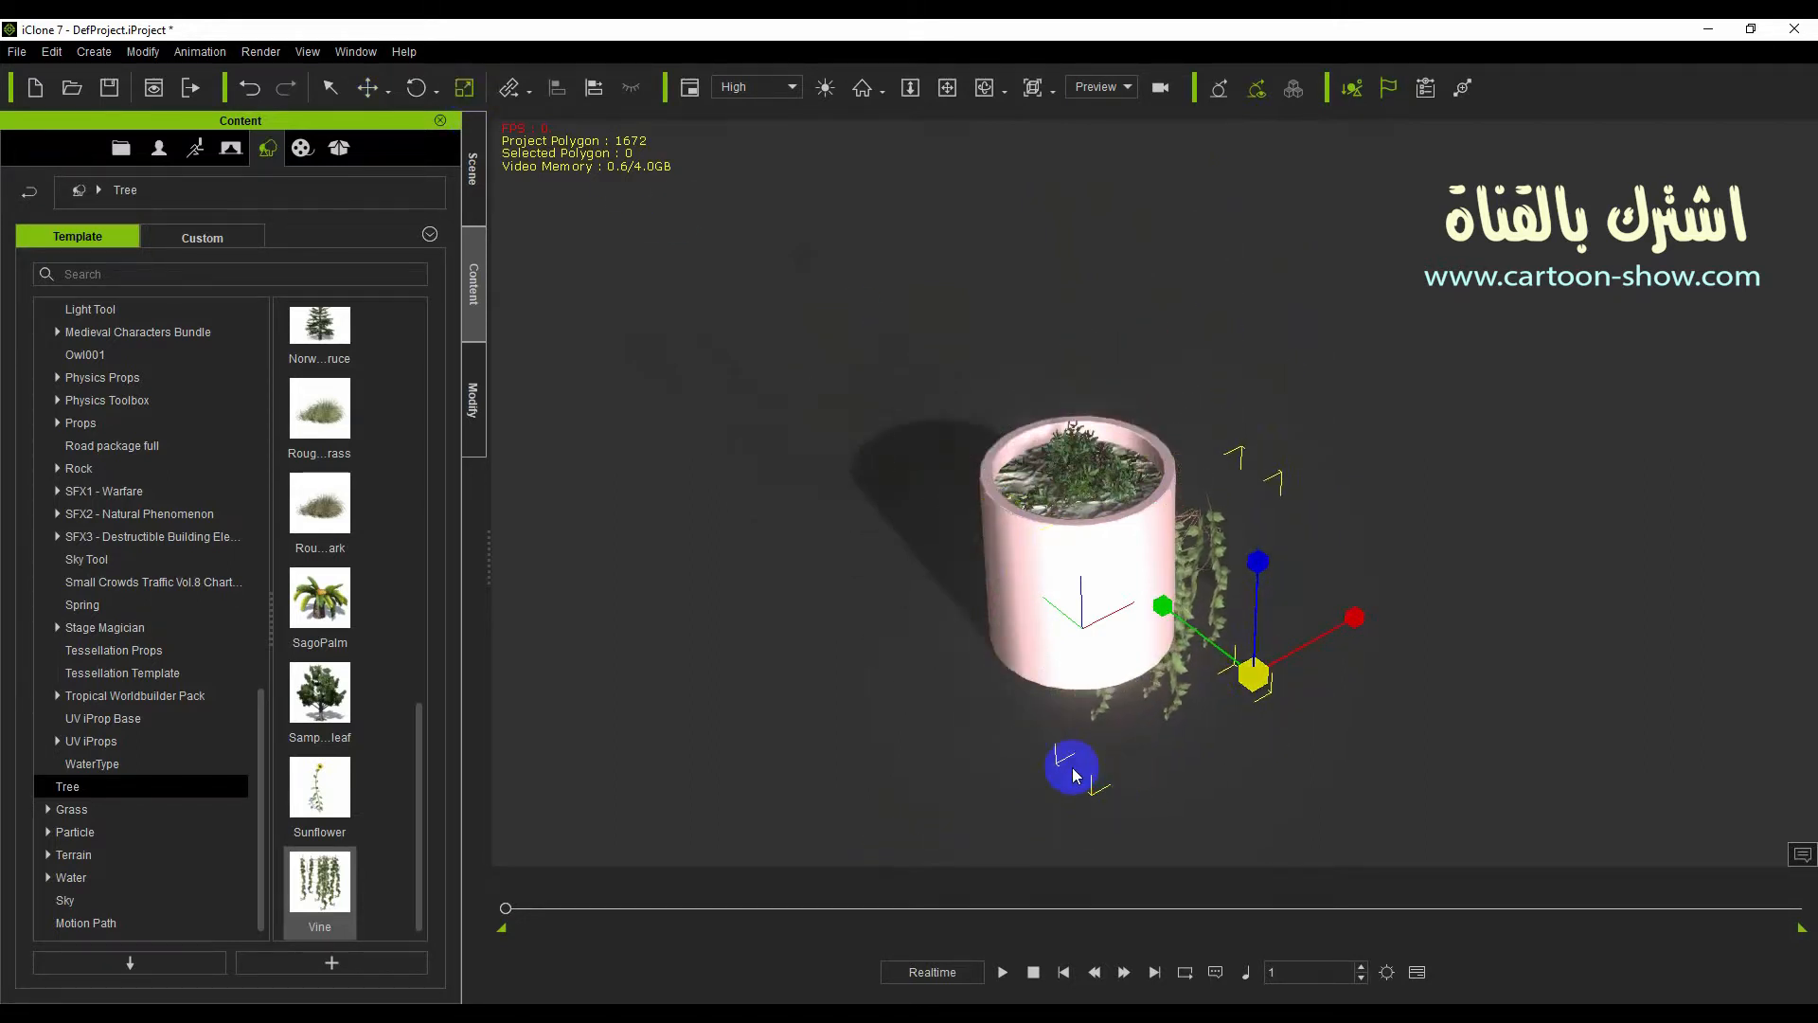
Position the vine against the pot so it hangs from the rim down the outer wall.
left_click(367, 88)
left_click_drag(1120, 580, 1181, 678)
left_click_drag(1404, 658, 1154, 676)
left_click_drag(1246, 637, 1229, 562)
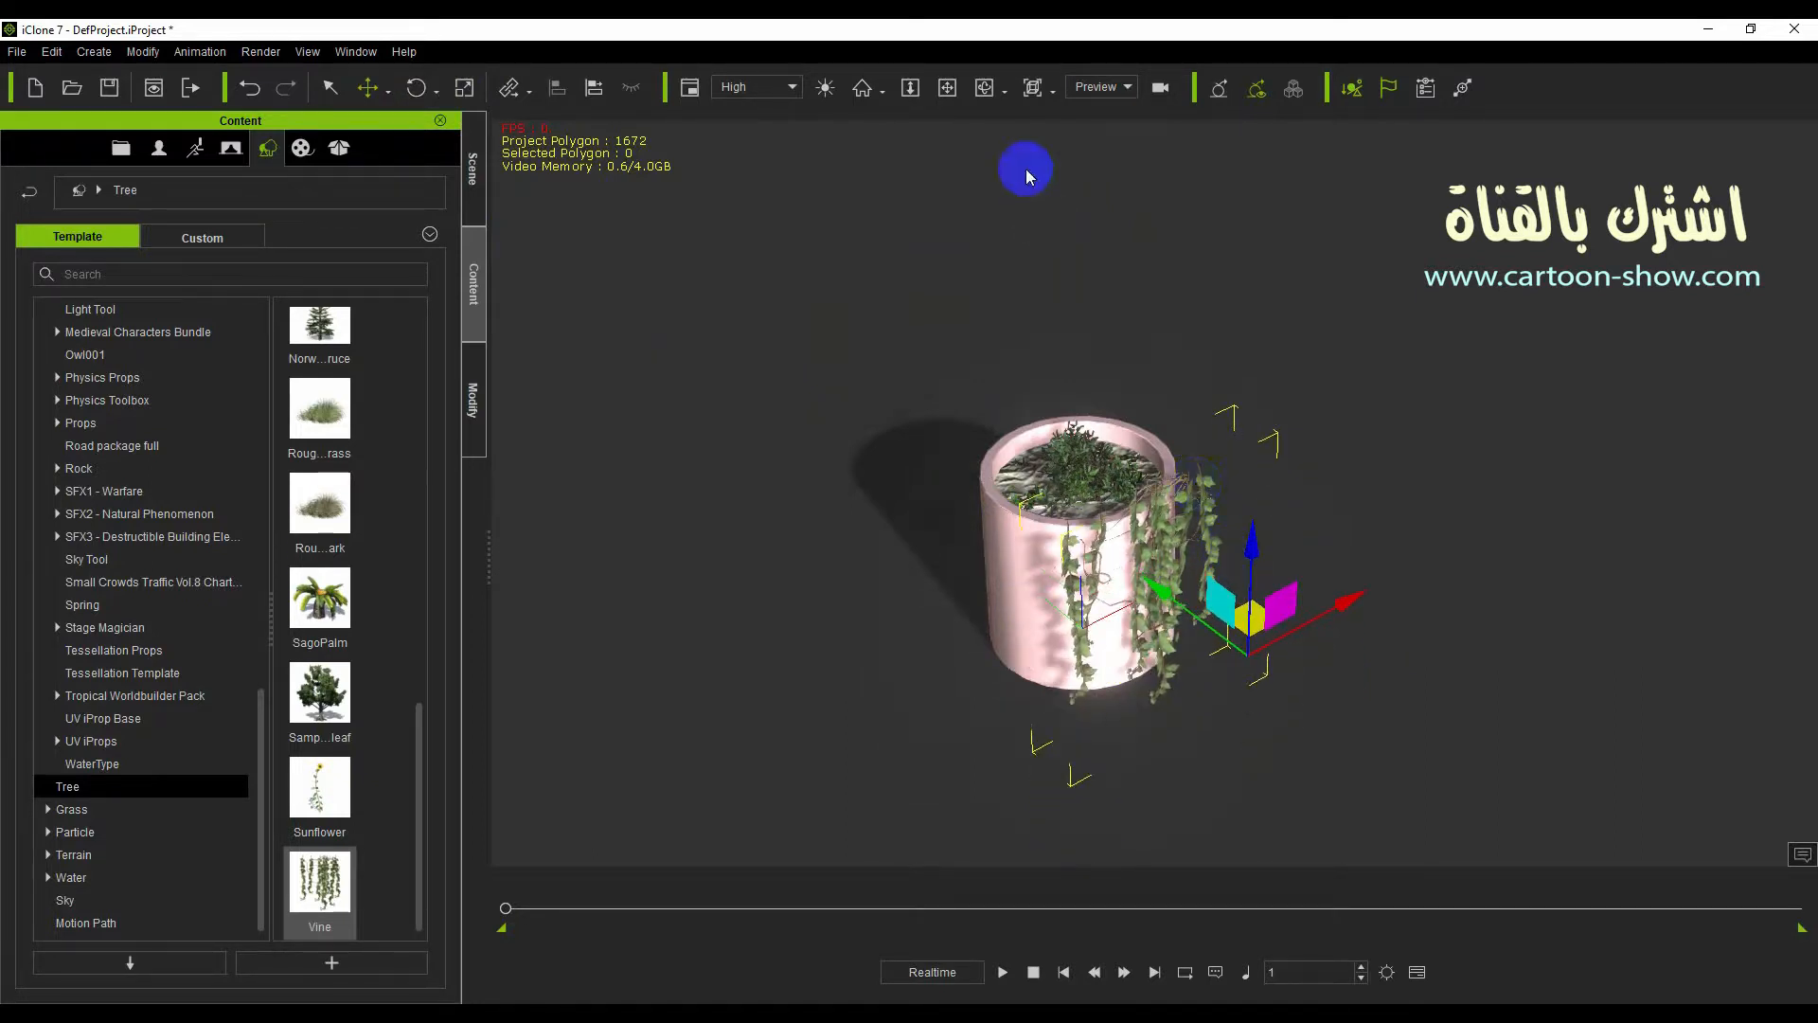
left_click_drag(1070, 194, 1079, 402)
left_click_drag(1057, 509, 1047, 405)
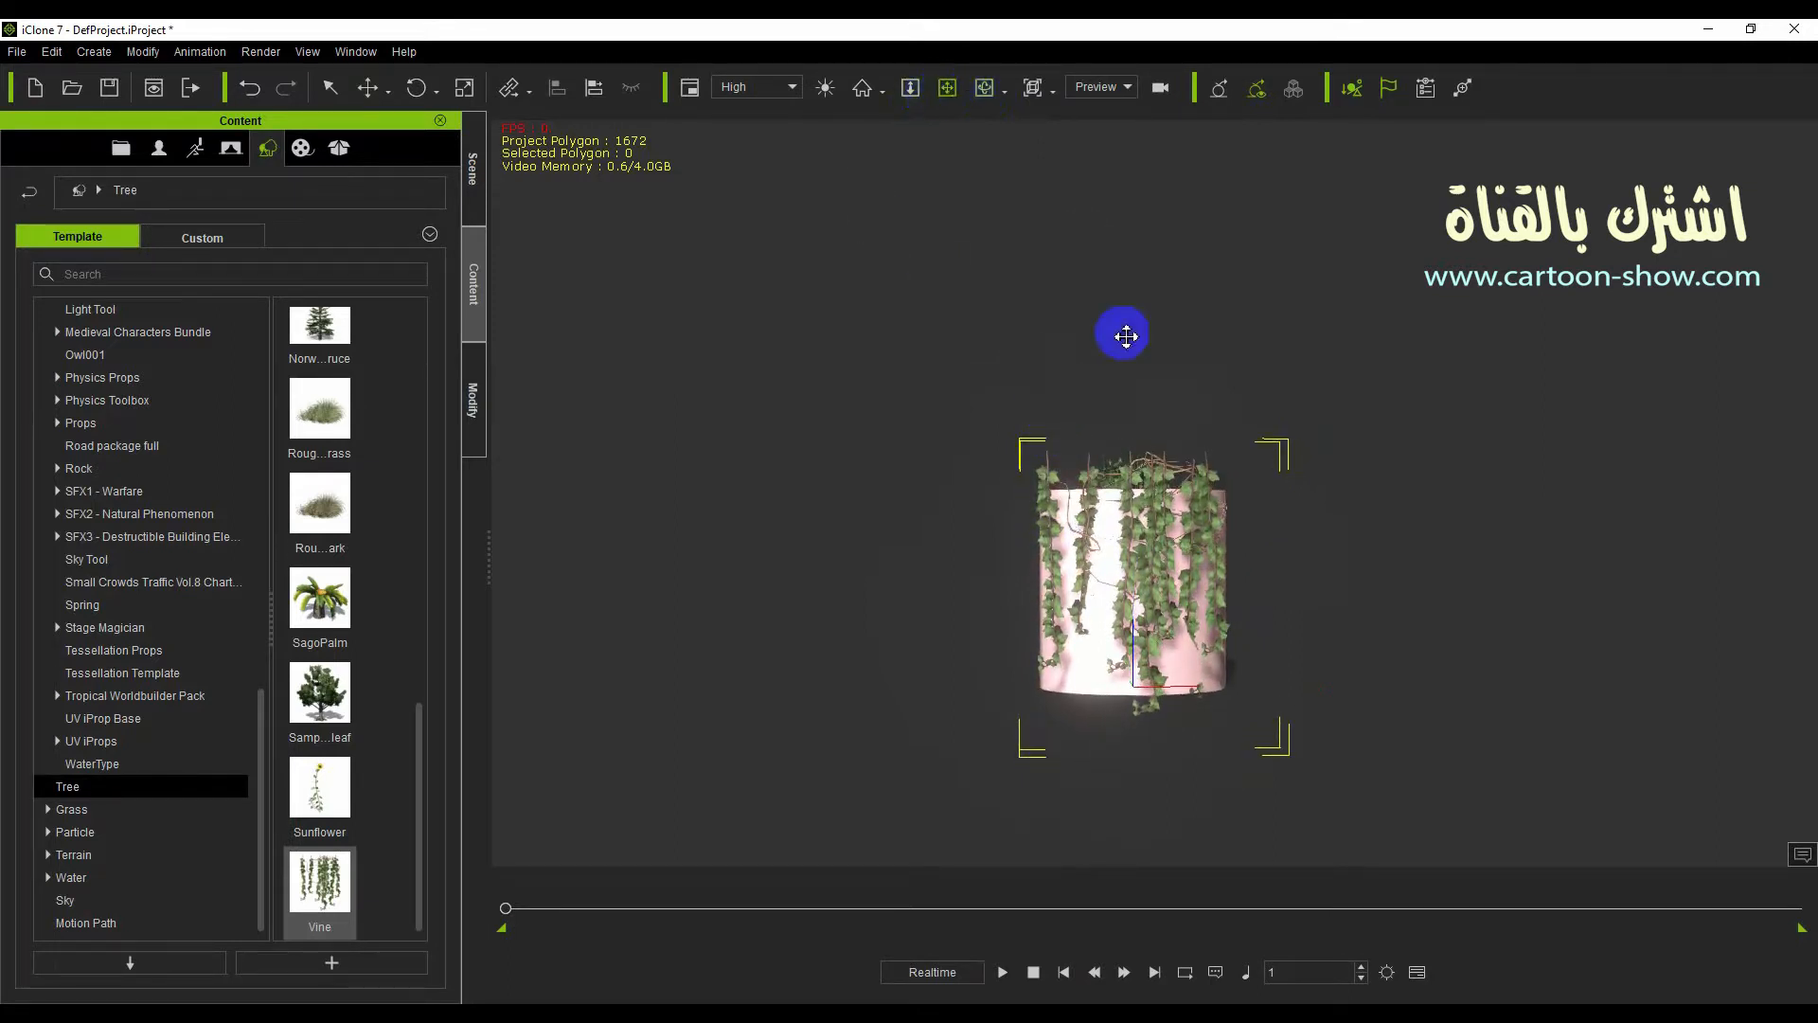
left_click(367, 87)
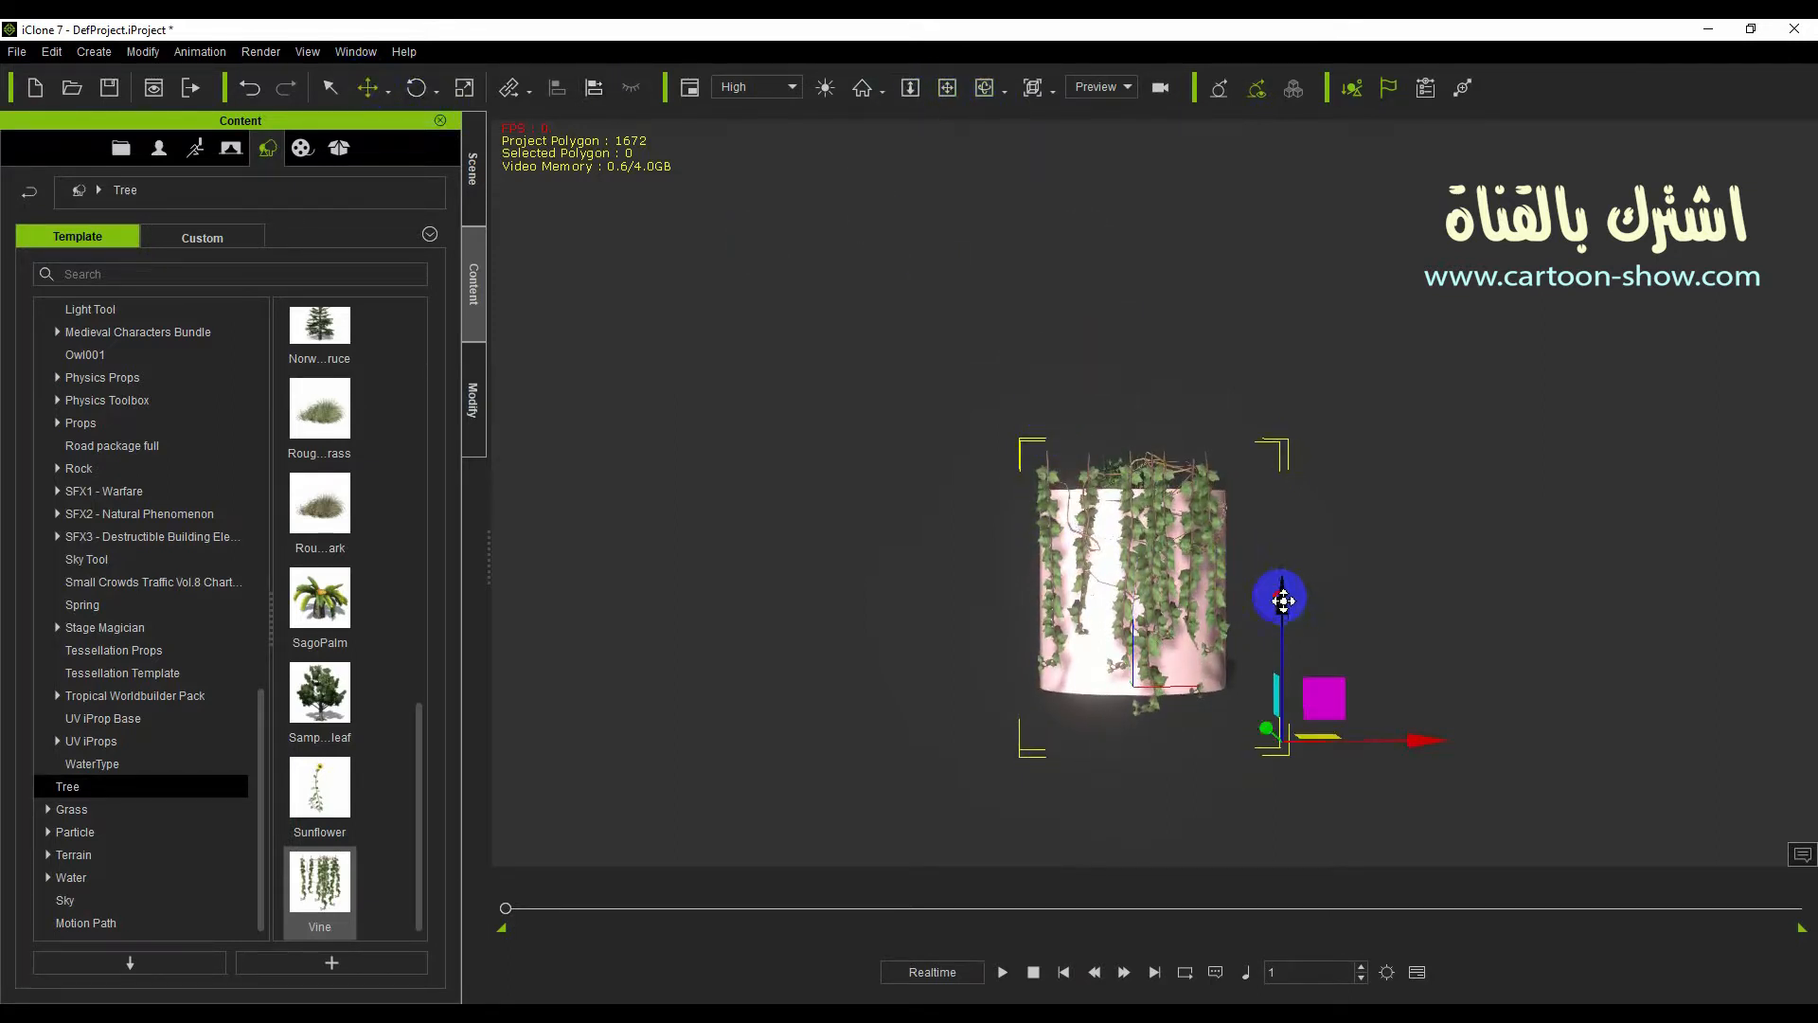
left_click_drag(1283, 600, 1286, 607)
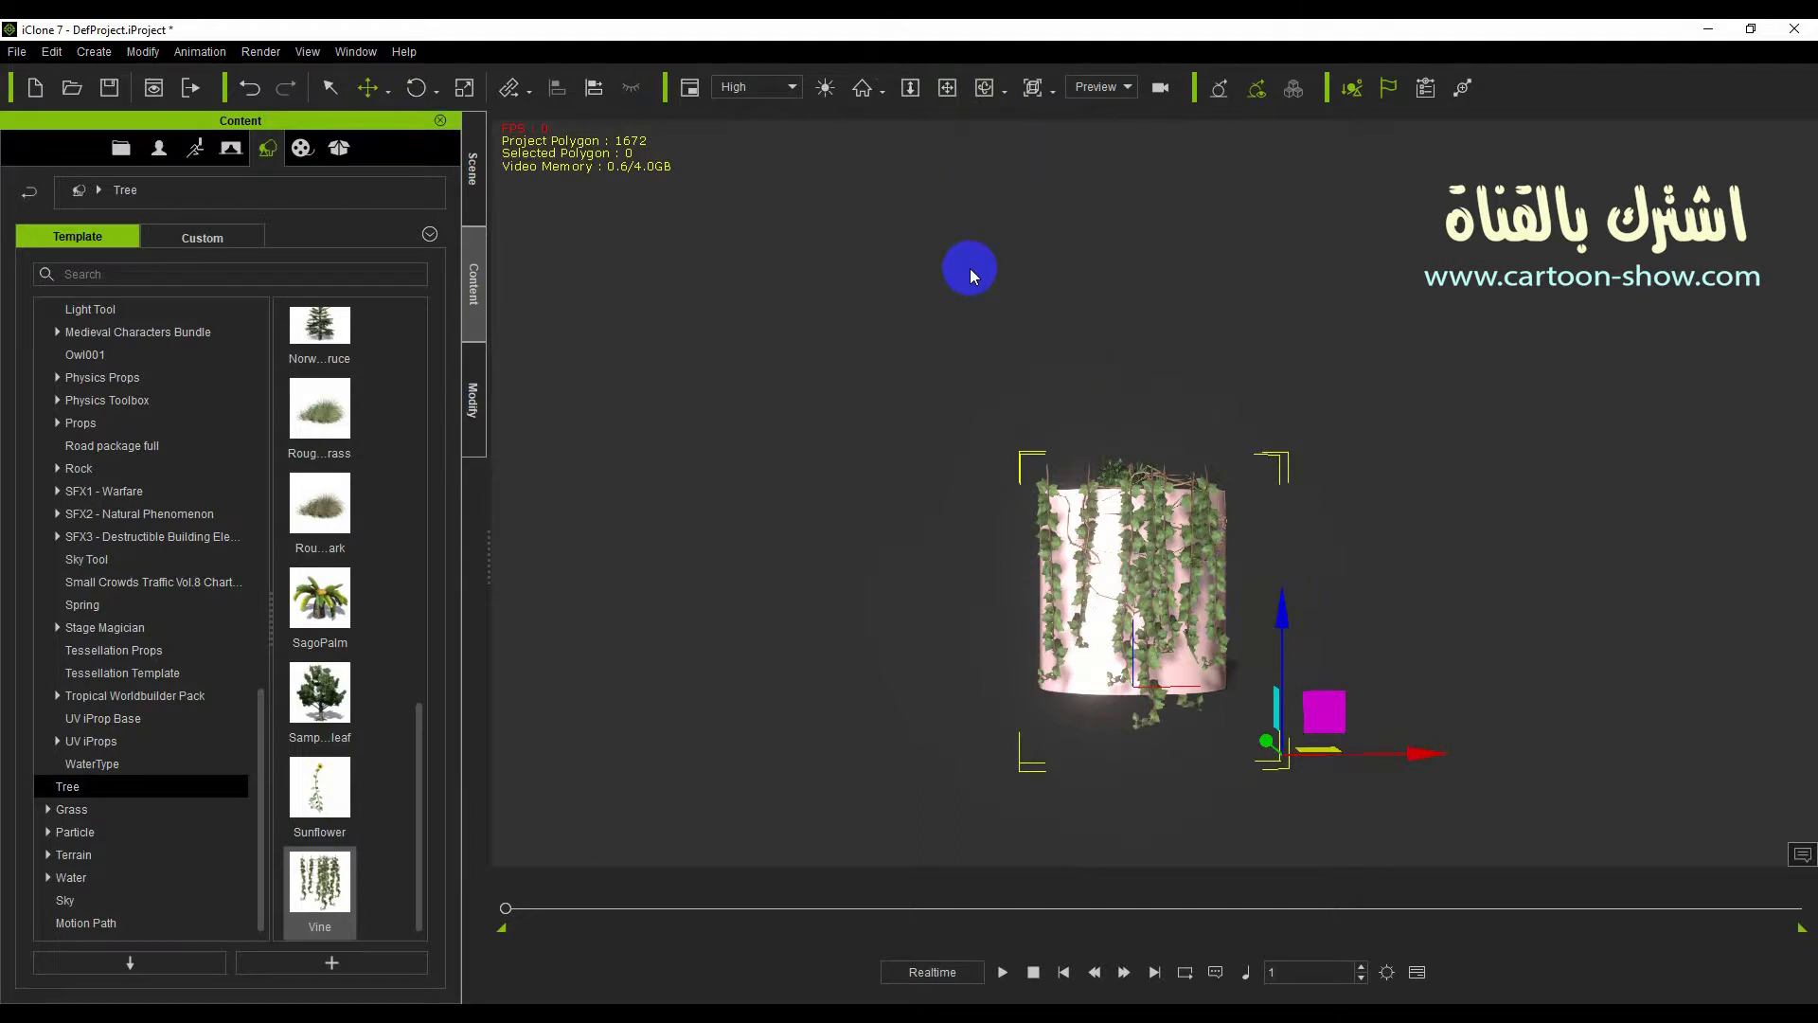
left_click(666, 682)
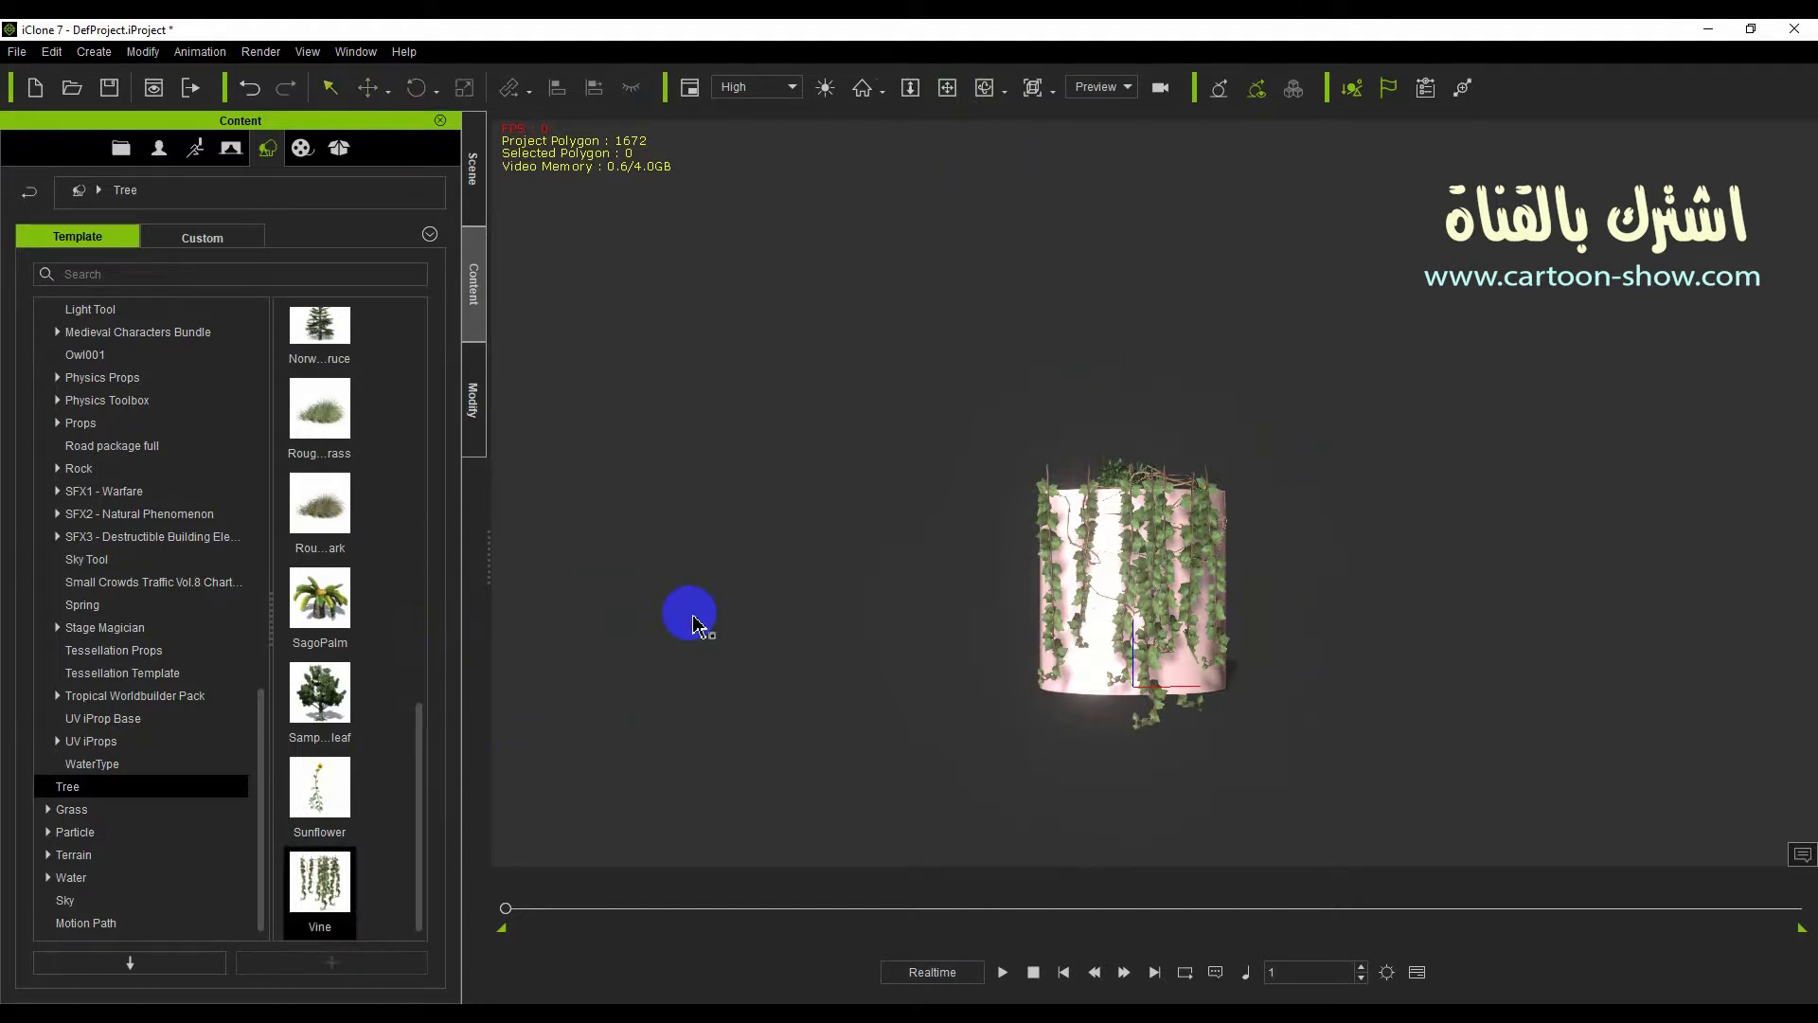
Add the SagoPalm at the pot and raise it so its trunk stands inside the opening.
left_click(327, 609)
left_click_drag(326, 608, 861, 630)
left_click(1070, 513)
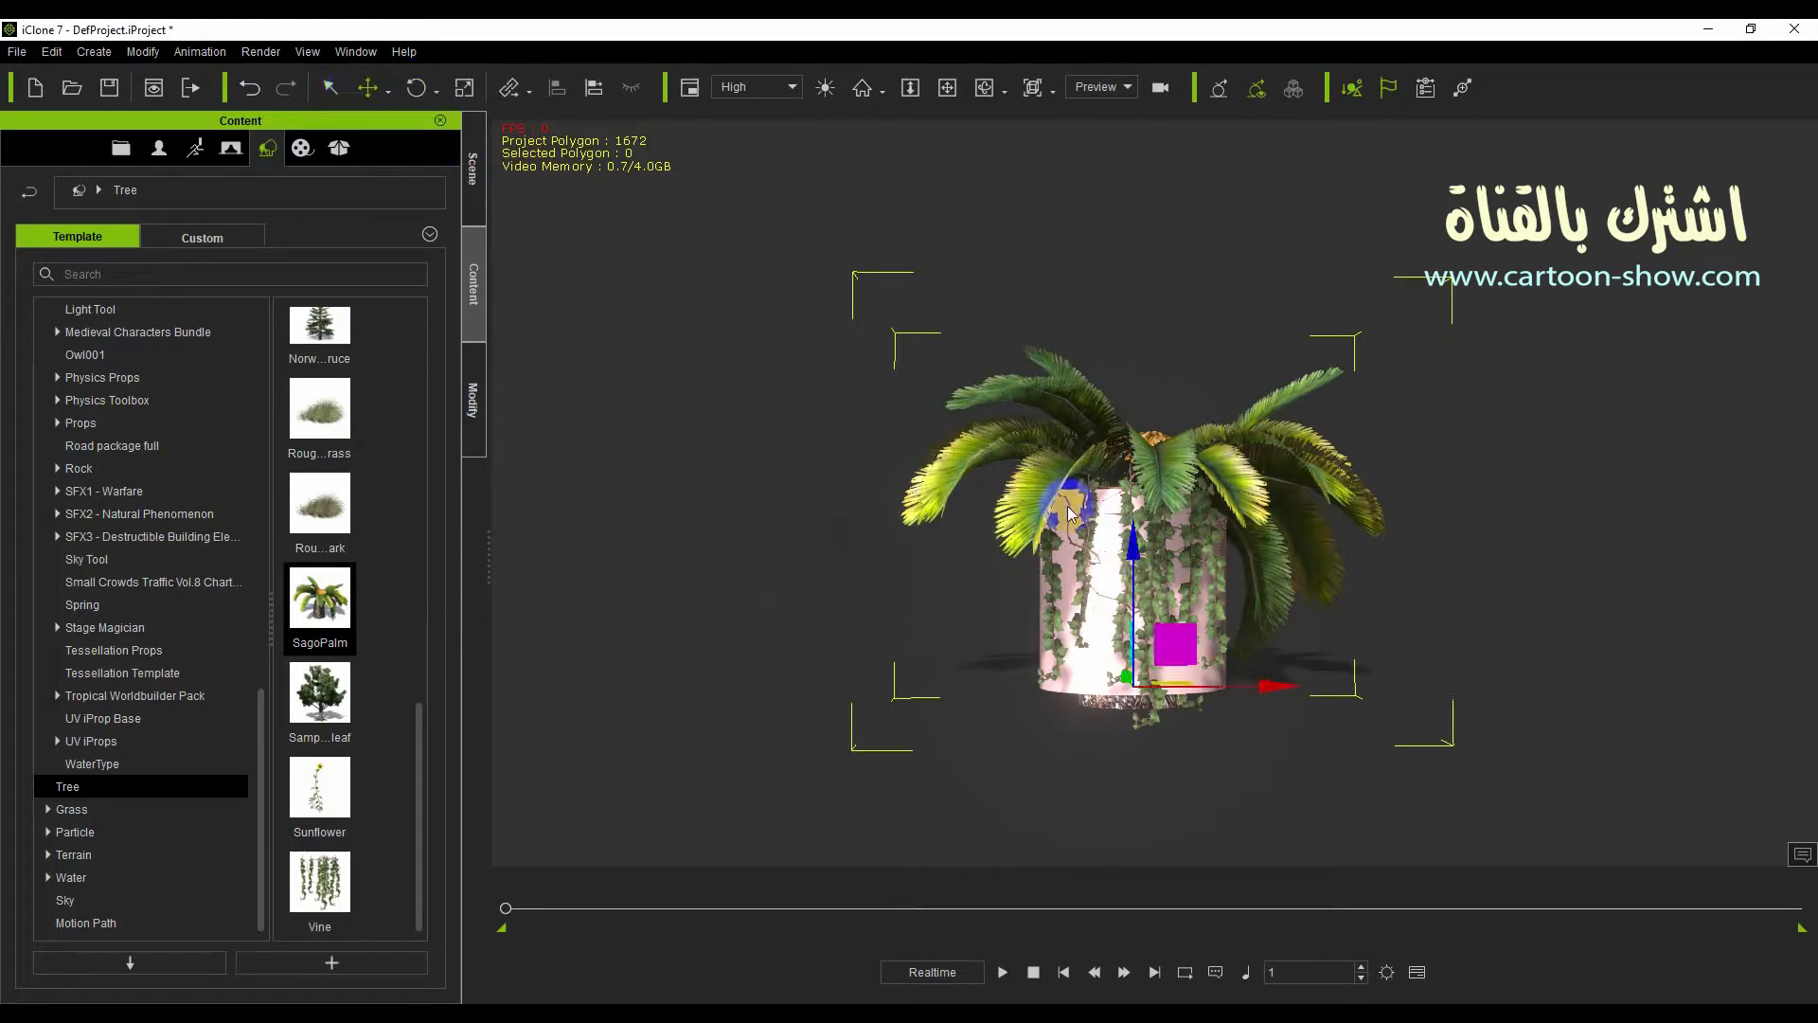
left_click_drag(1139, 557, 1140, 455)
left_click(981, 94)
left_click_drag(1032, 284, 1080, 478)
Delete the vine from the pot.
left_click(330, 88)
left_click(1039, 555)
key("Delete")
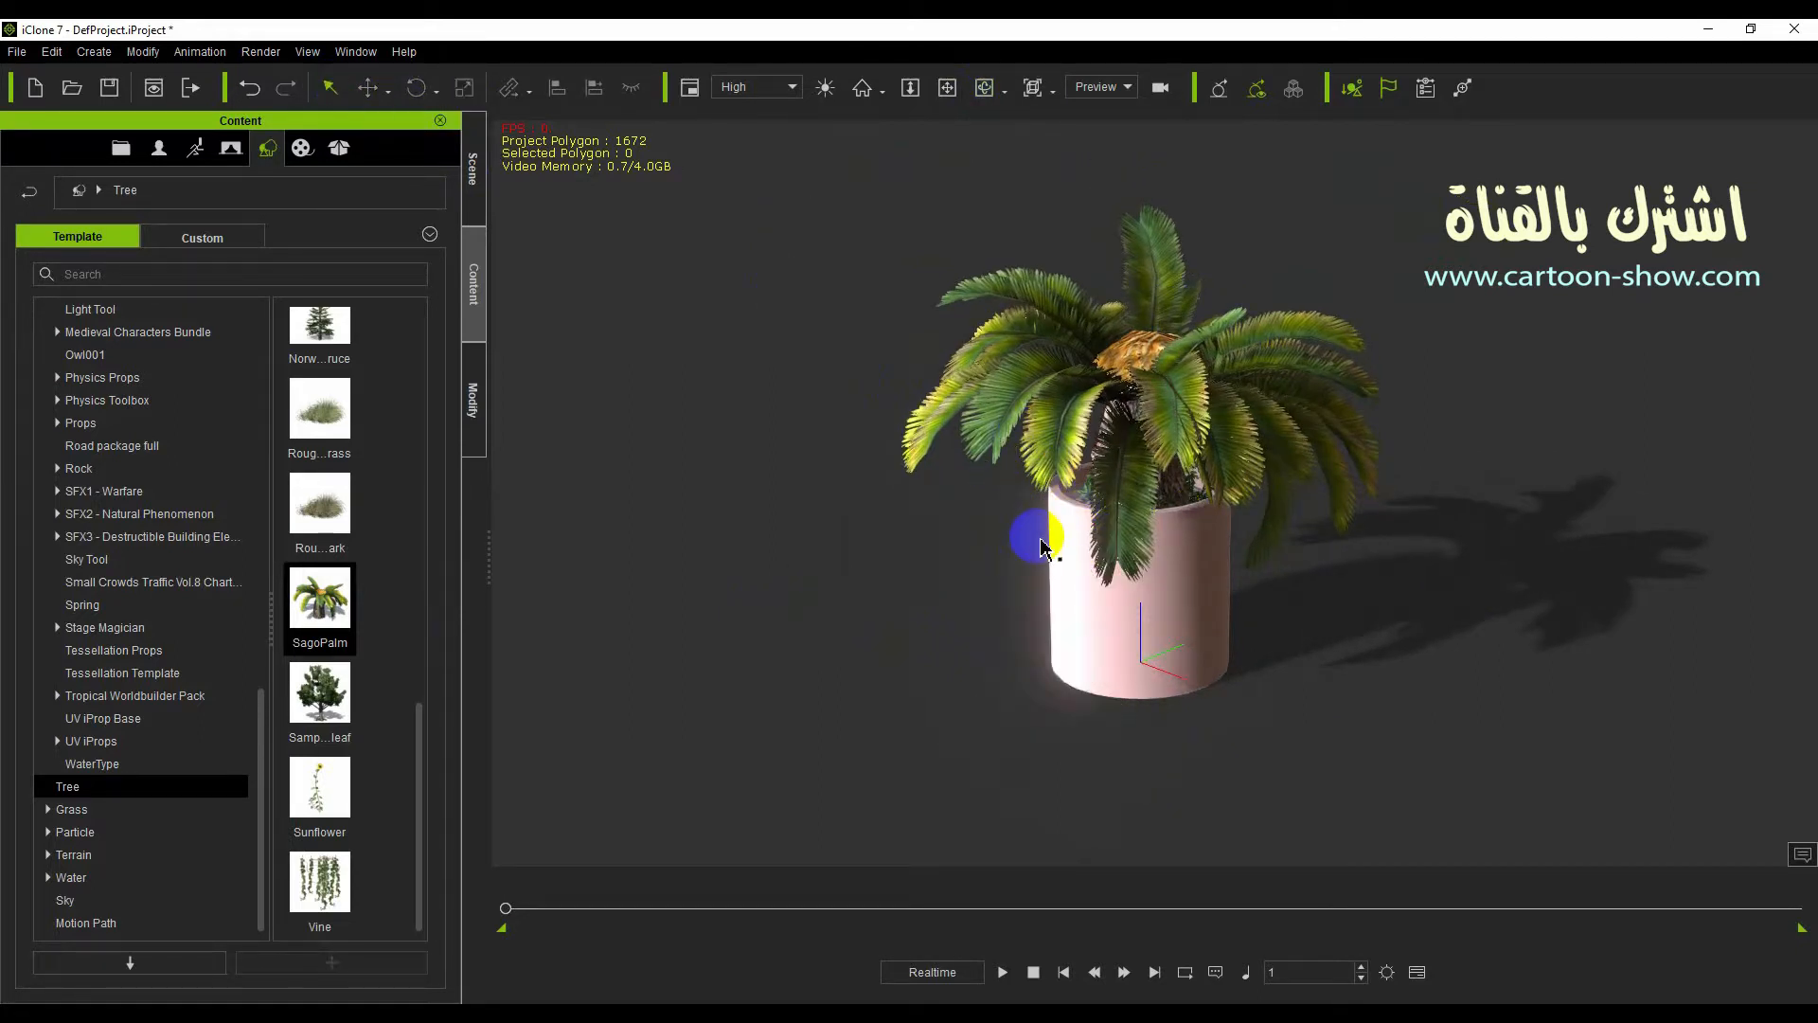
Inspect the sago palm in the pot from the other side and delete it.
scroll(1041, 539, "up", 2)
left_click(982, 90)
left_click_drag(984, 517, 1083, 264)
left_click_drag(1153, 420, 1445, 496)
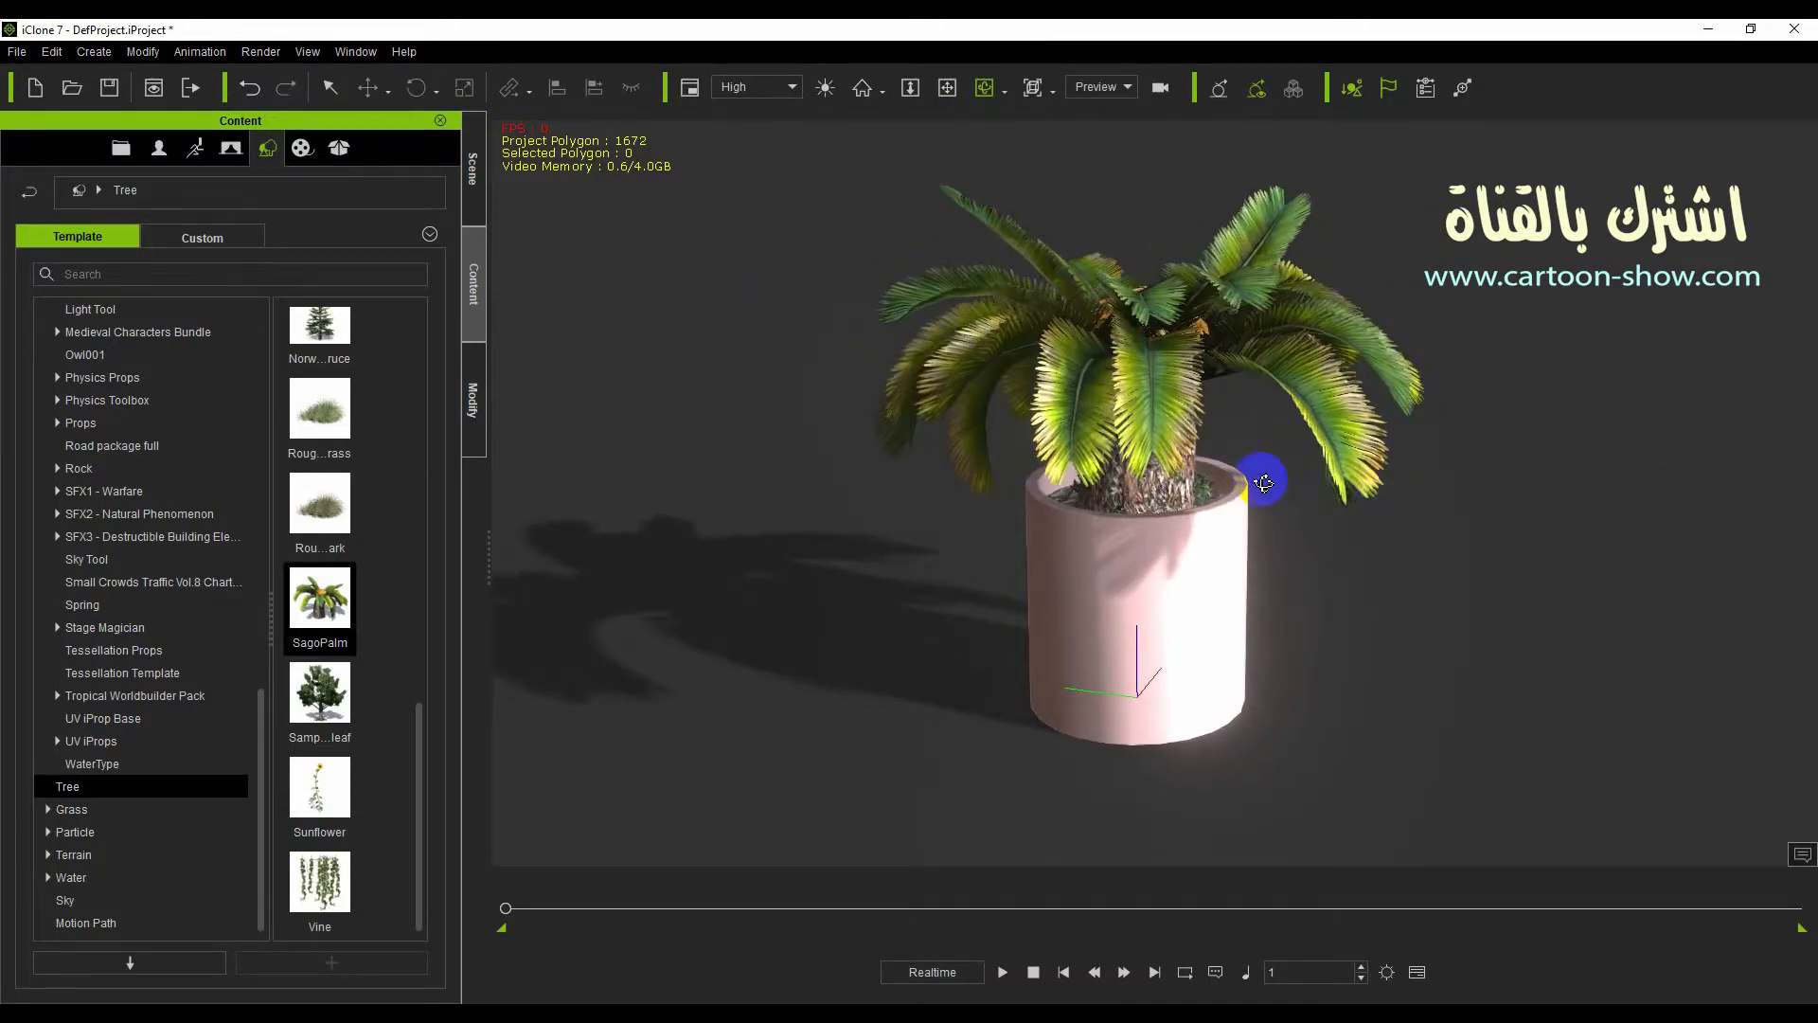
scroll(318, 599, "up", 3)
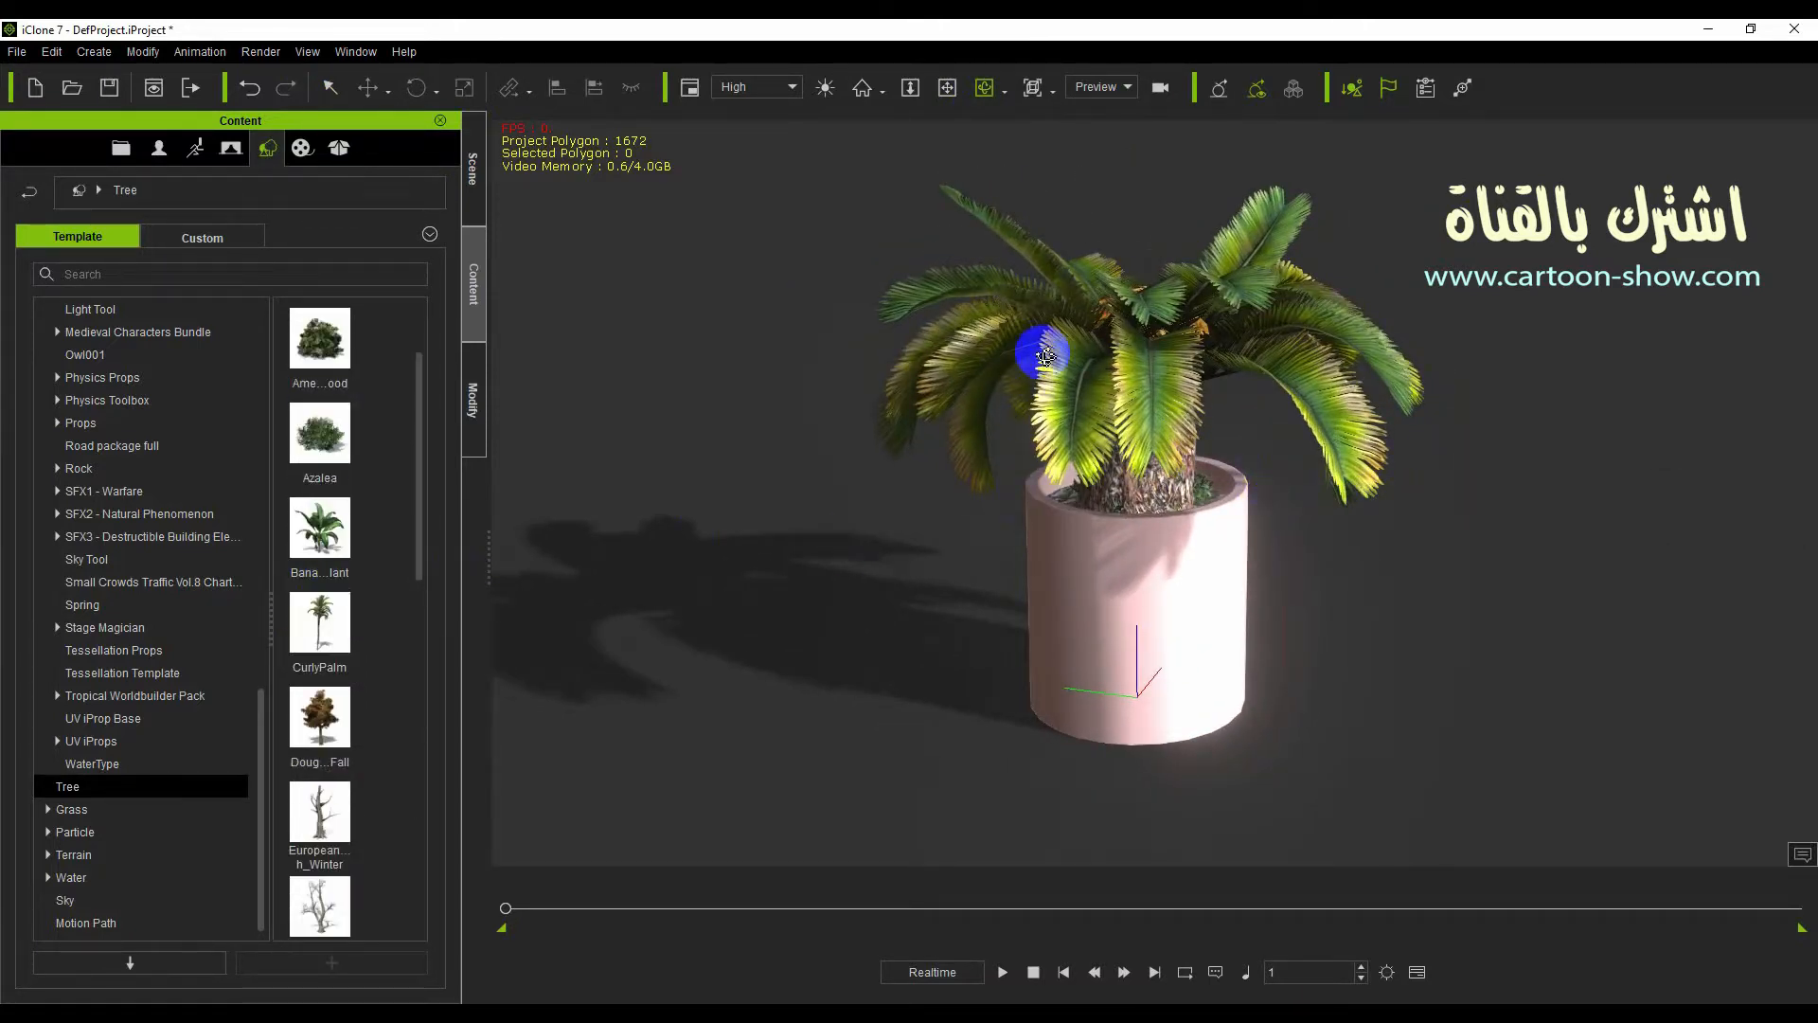
left_click(1093, 327)
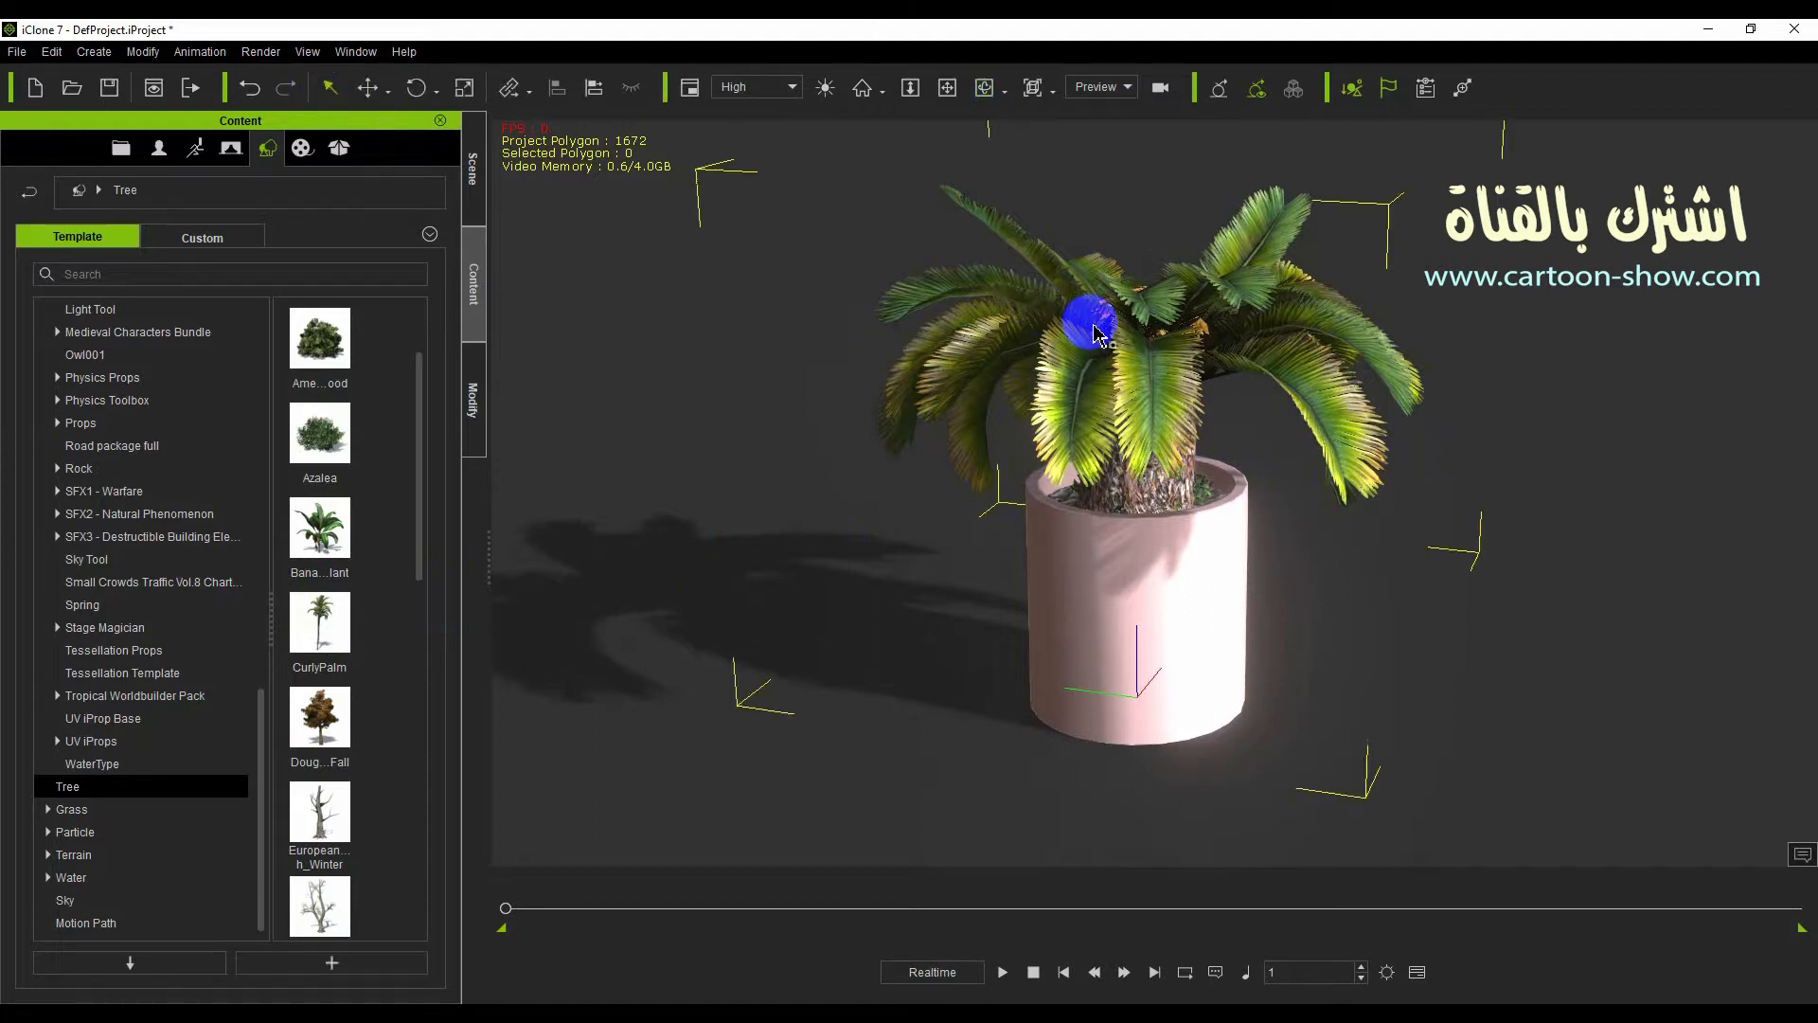
key("Delete")
Add the banana plant from the Tree category at the pot and shrink it uniformly to about the pot's size.
left_click_drag(322, 527, 1137, 512)
left_click(369, 98)
left_click_drag(1092, 454, 836, 520)
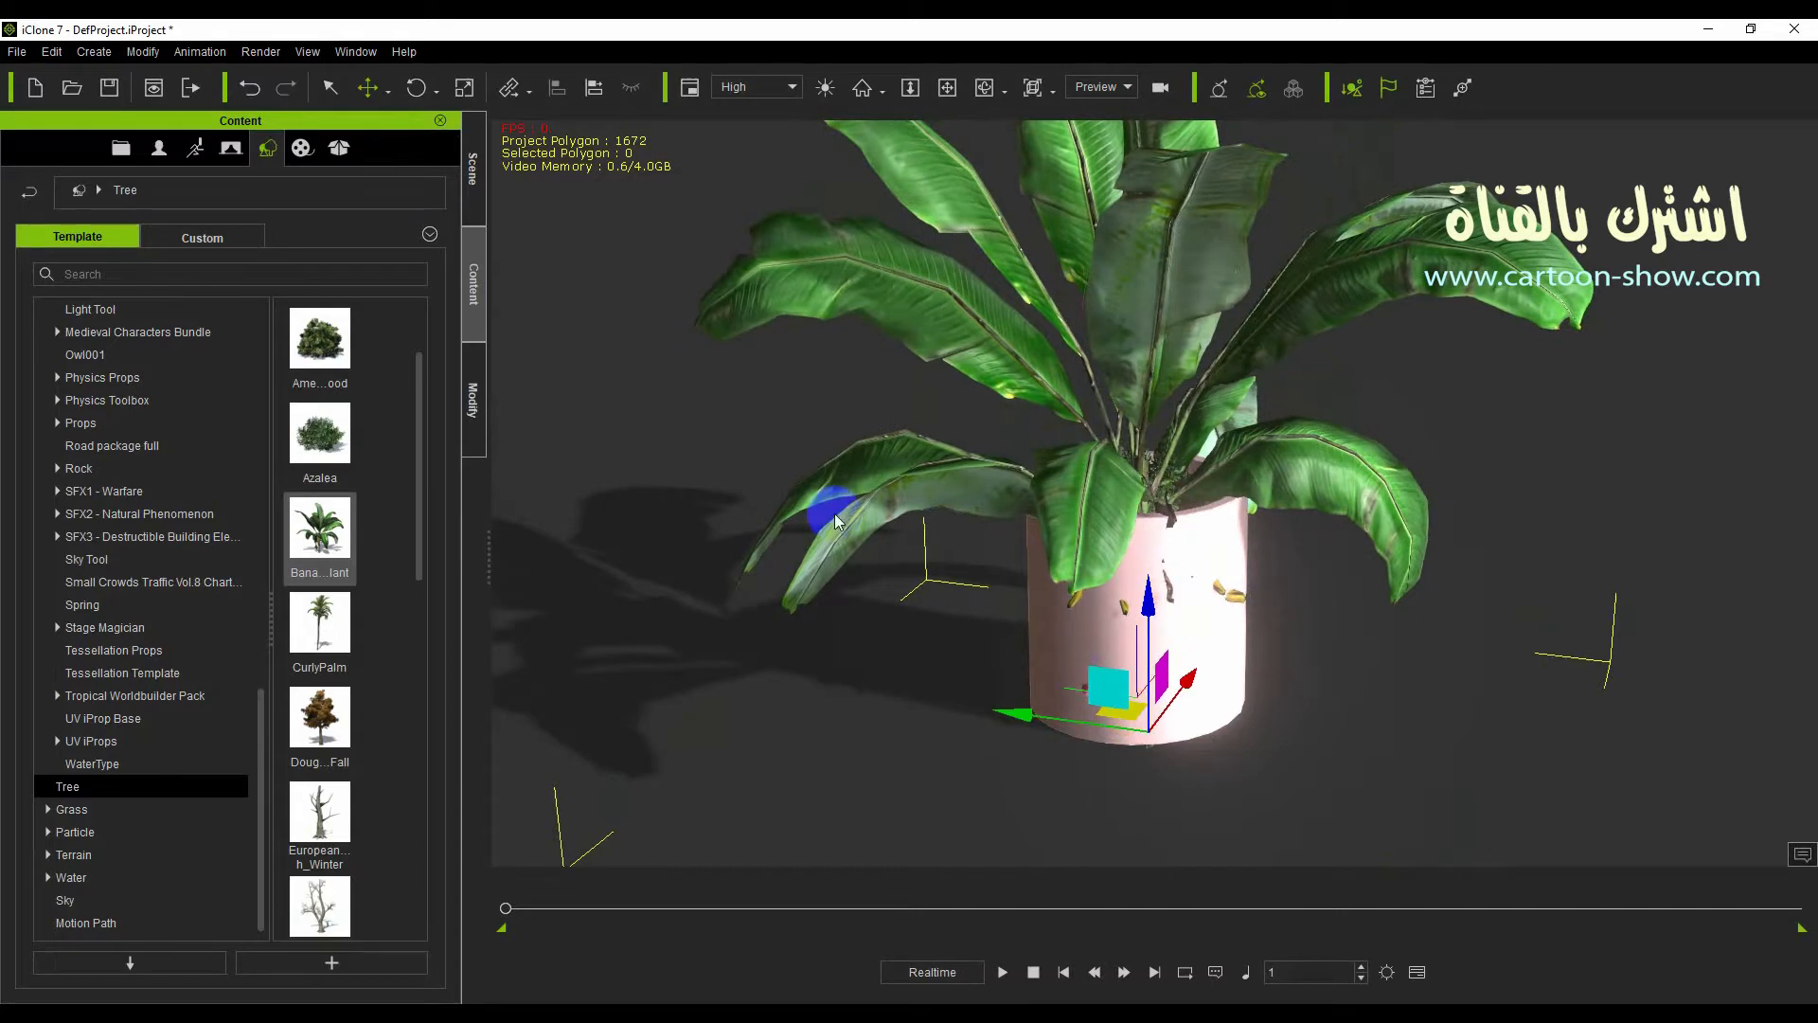
left_click(465, 95)
left_click_drag(1157, 742, 958, 933)
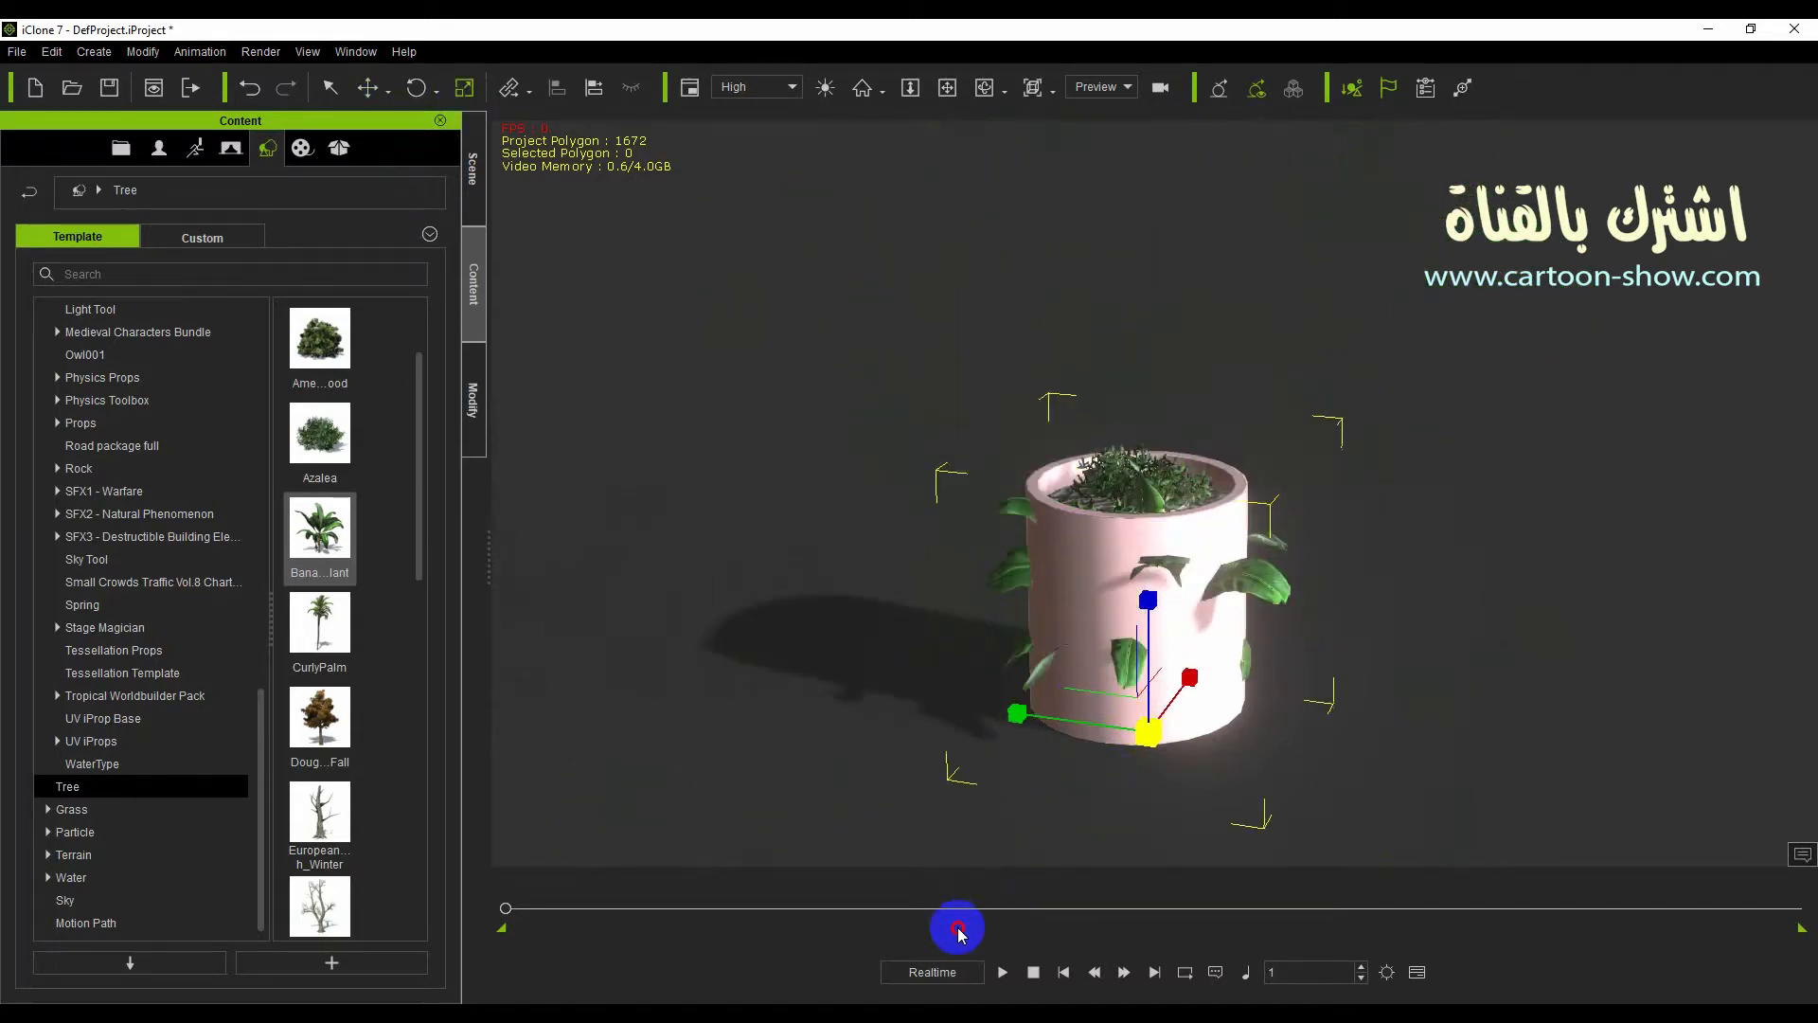
Raise the banana plant to the rock disc and seat its base among the azalea foliage.
left_click(369, 88)
left_click_drag(1148, 585, 1148, 338)
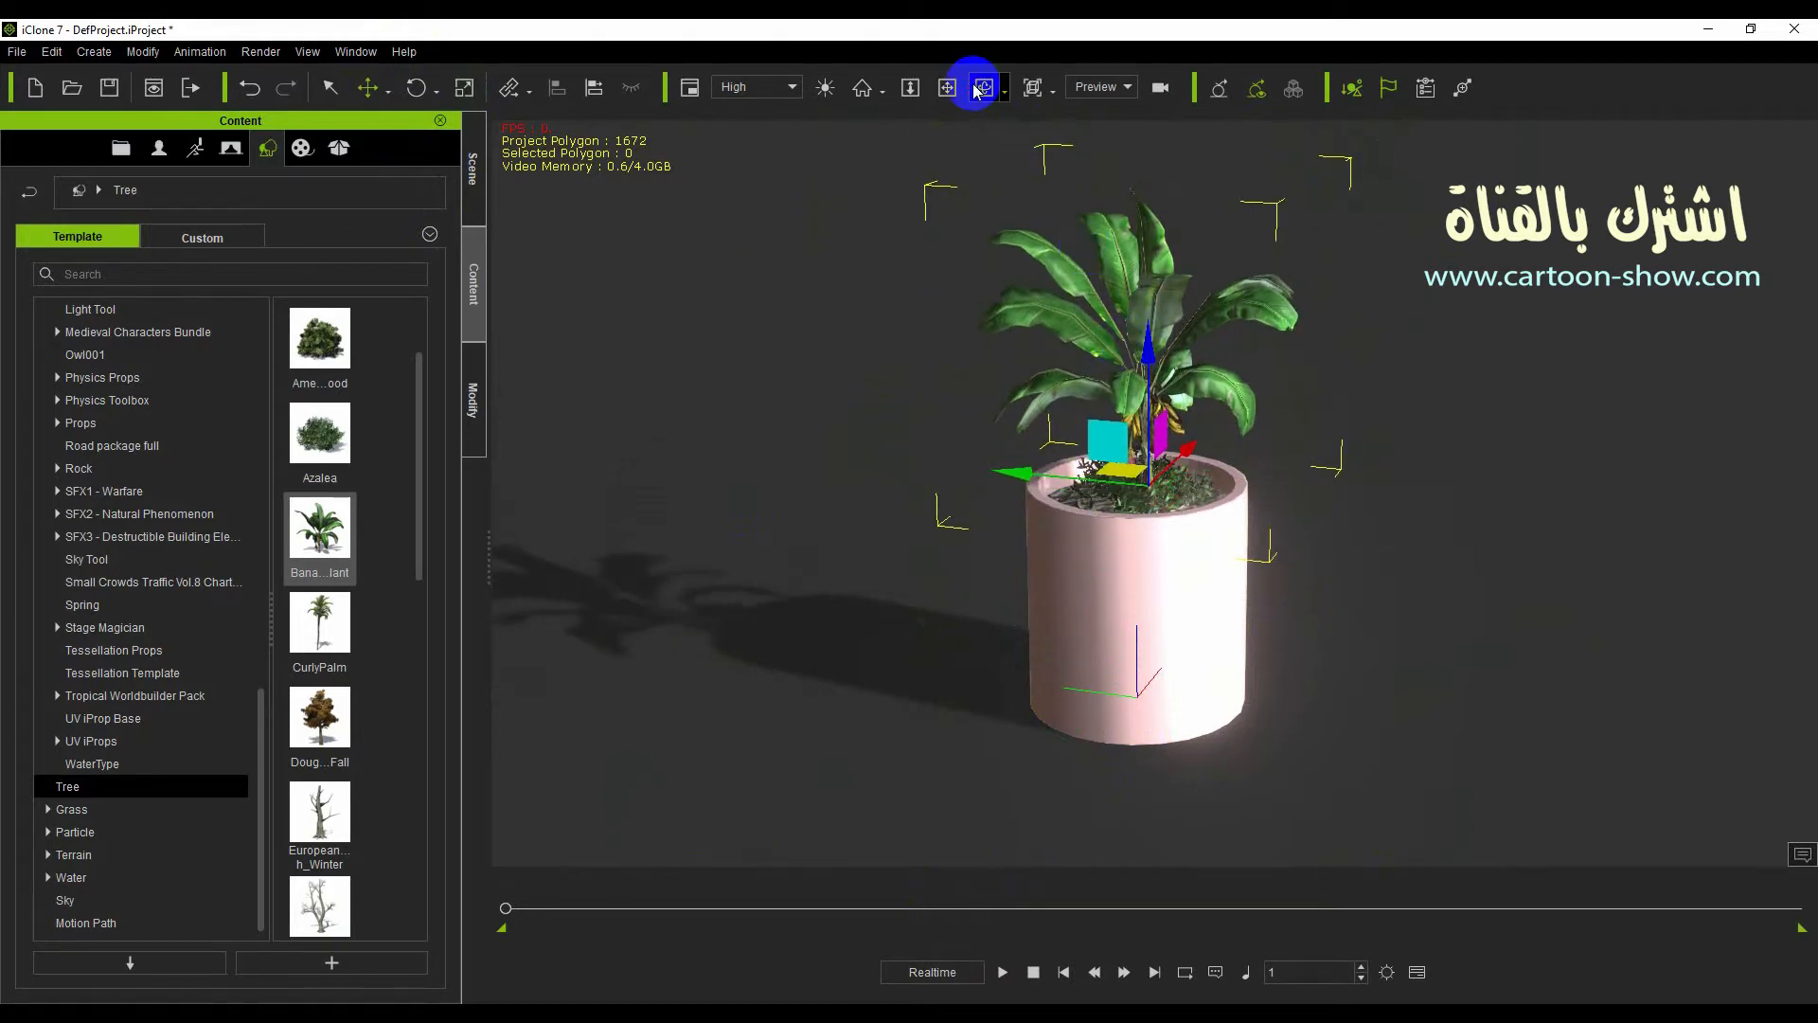
left_click_drag(1333, 428, 884, 414)
left_click_drag(1356, 523, 1079, 394)
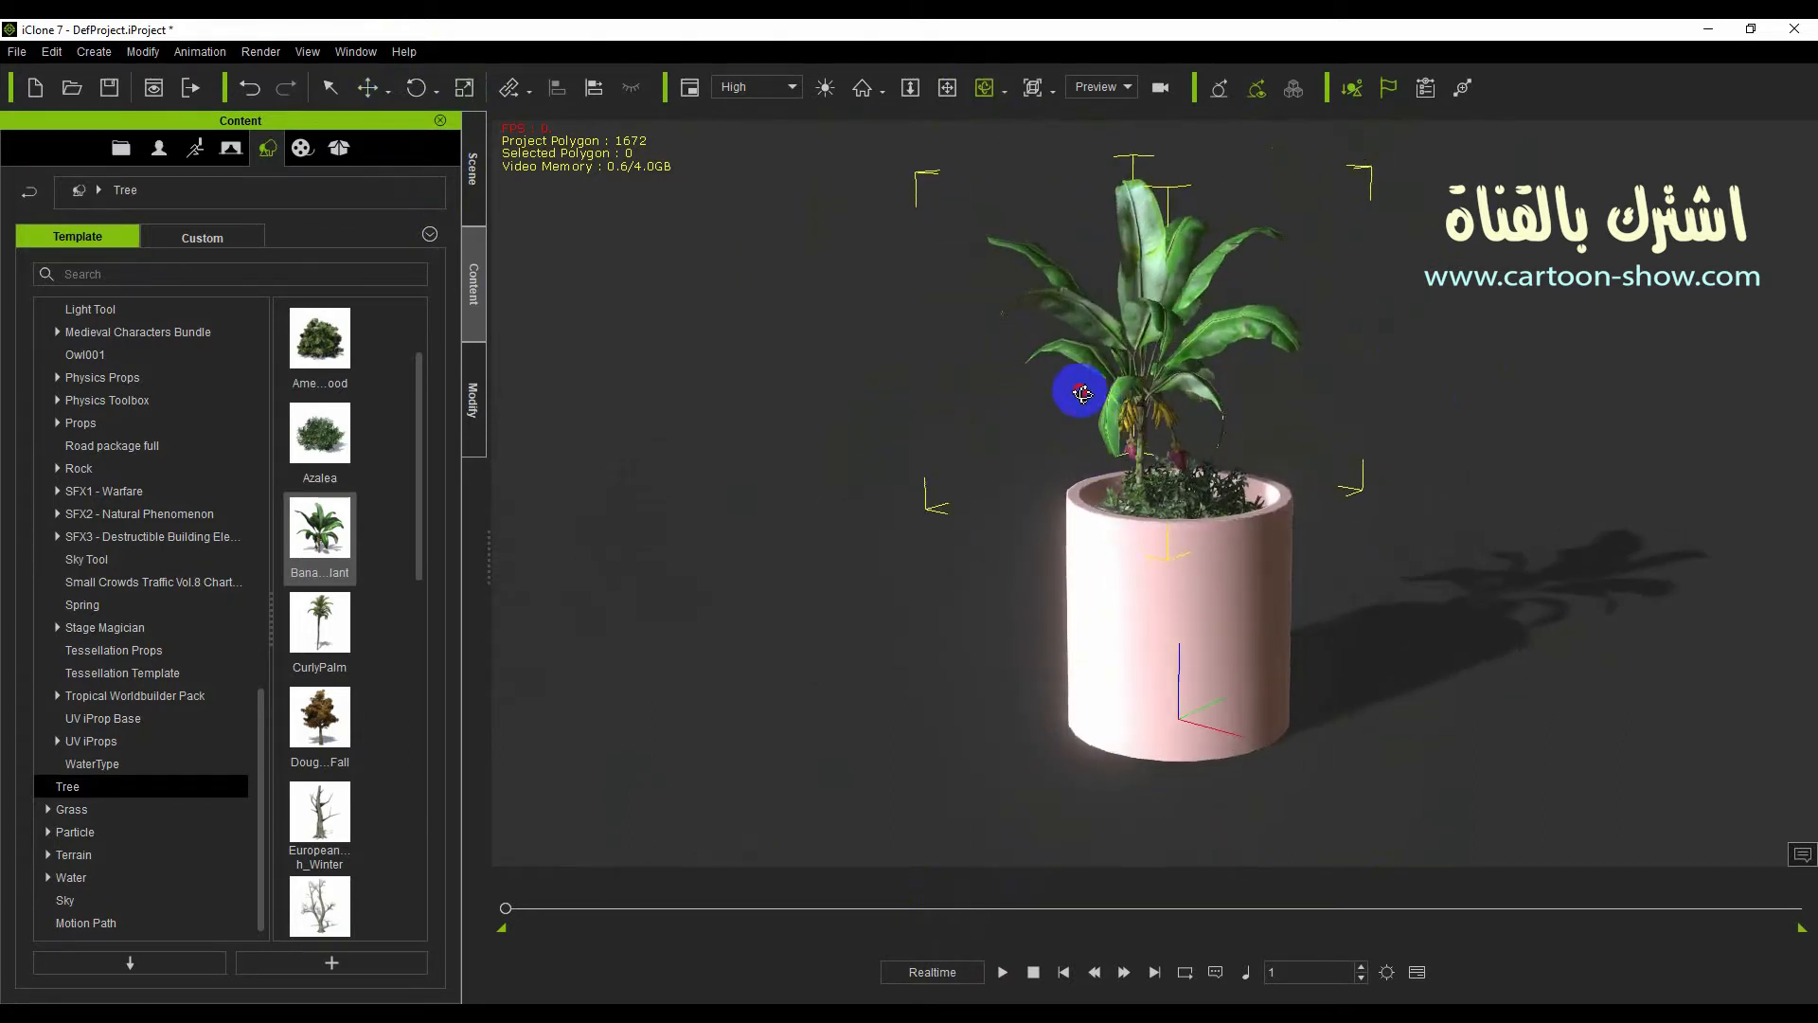
scroll(1068, 430, "up", 1)
scroll(1067, 430, "up", 2)
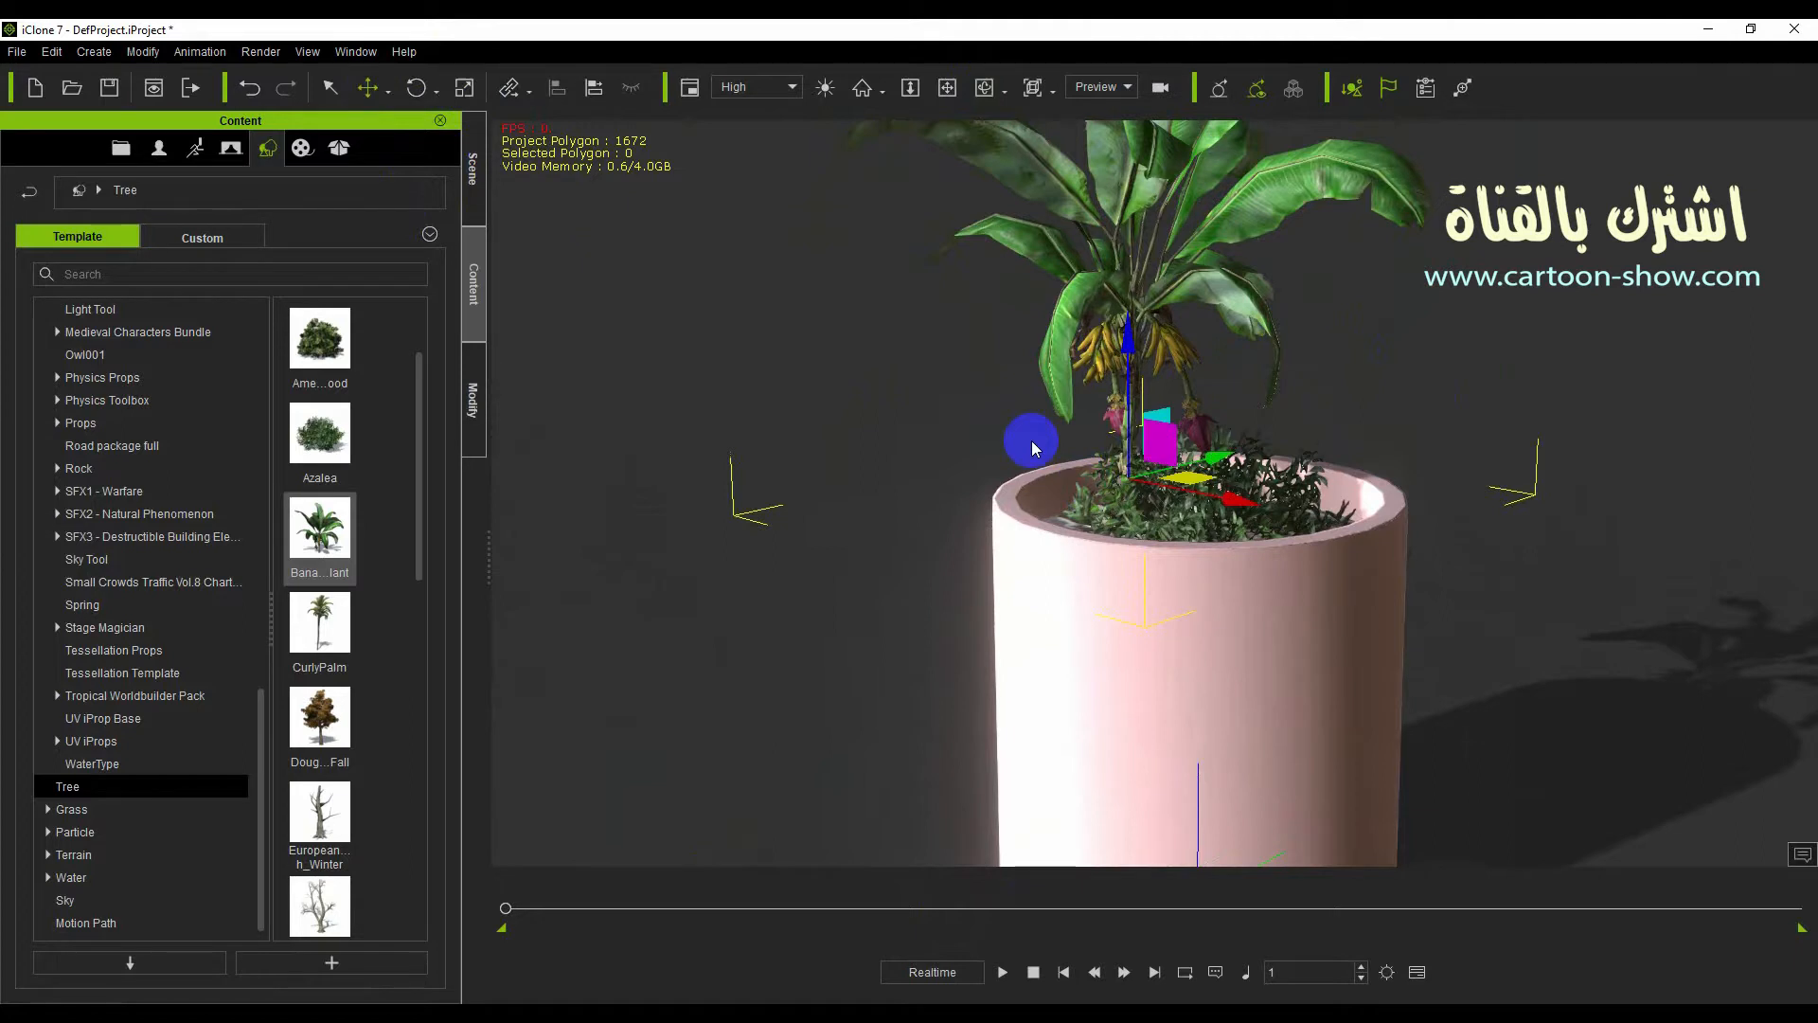
left_click_drag(1235, 499, 1309, 581)
left_click_drag(1299, 475, 1291, 564)
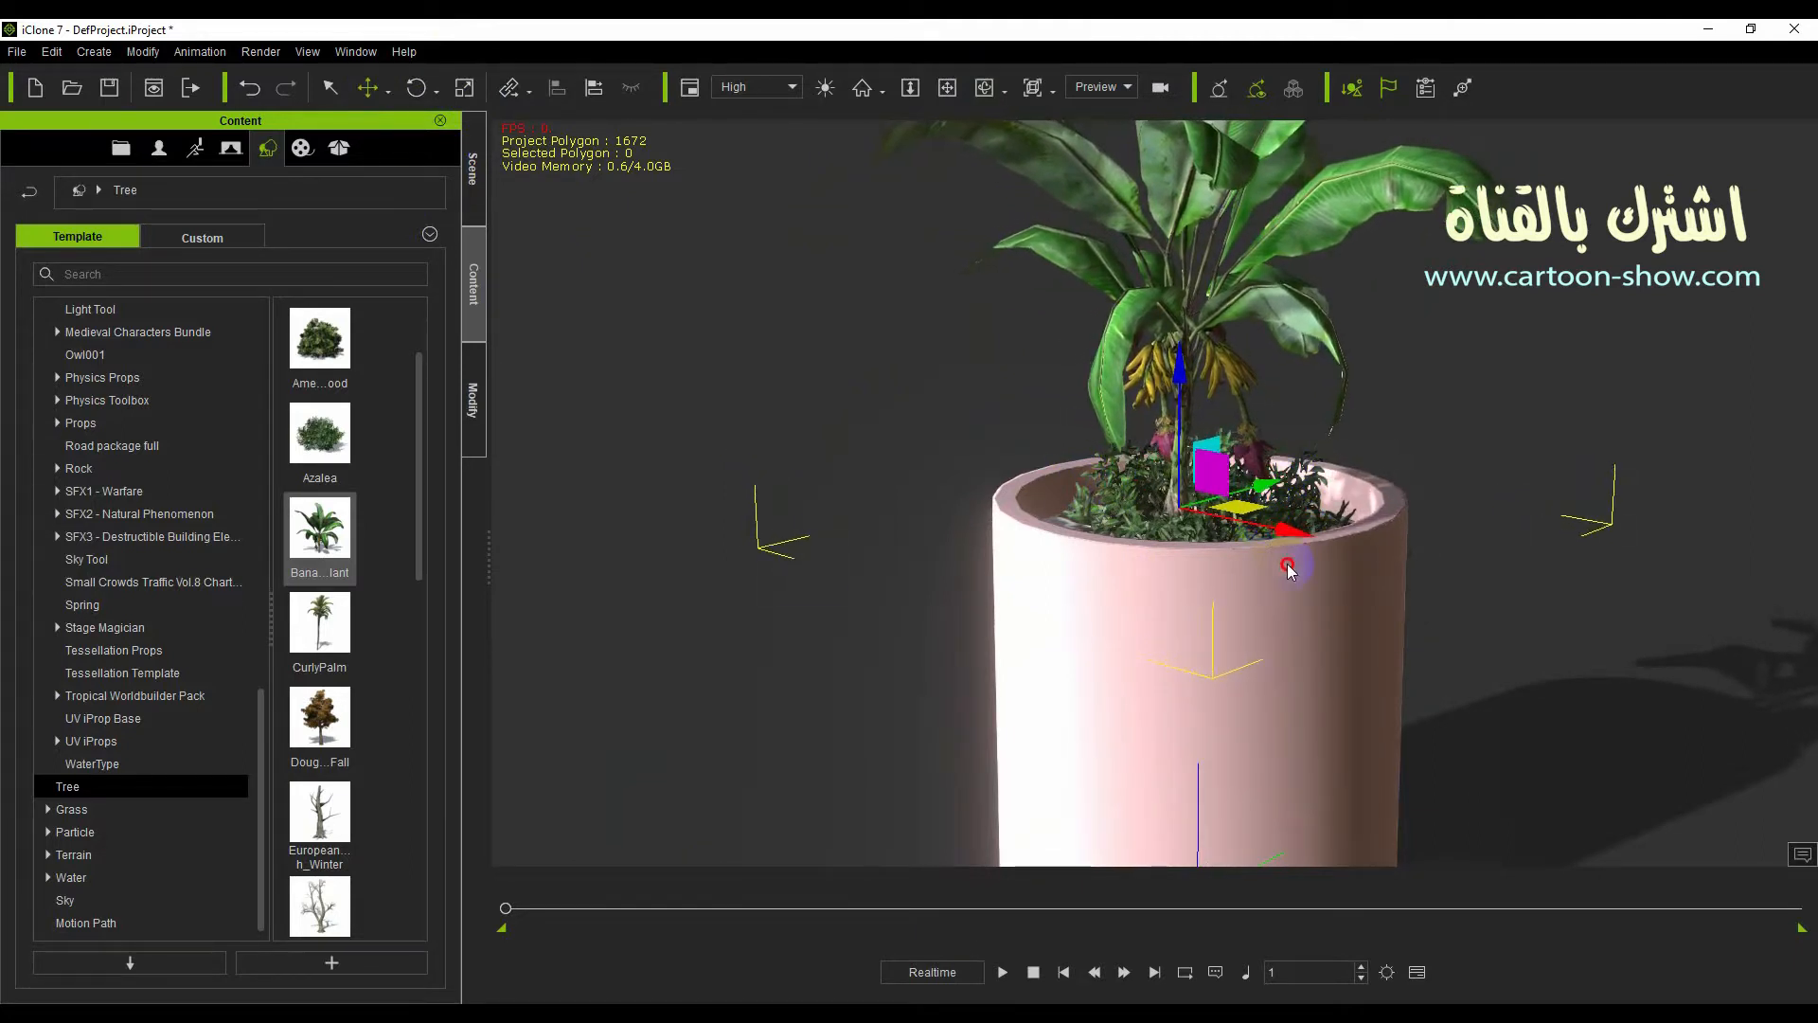
left_click_drag(1182, 379, 1172, 410)
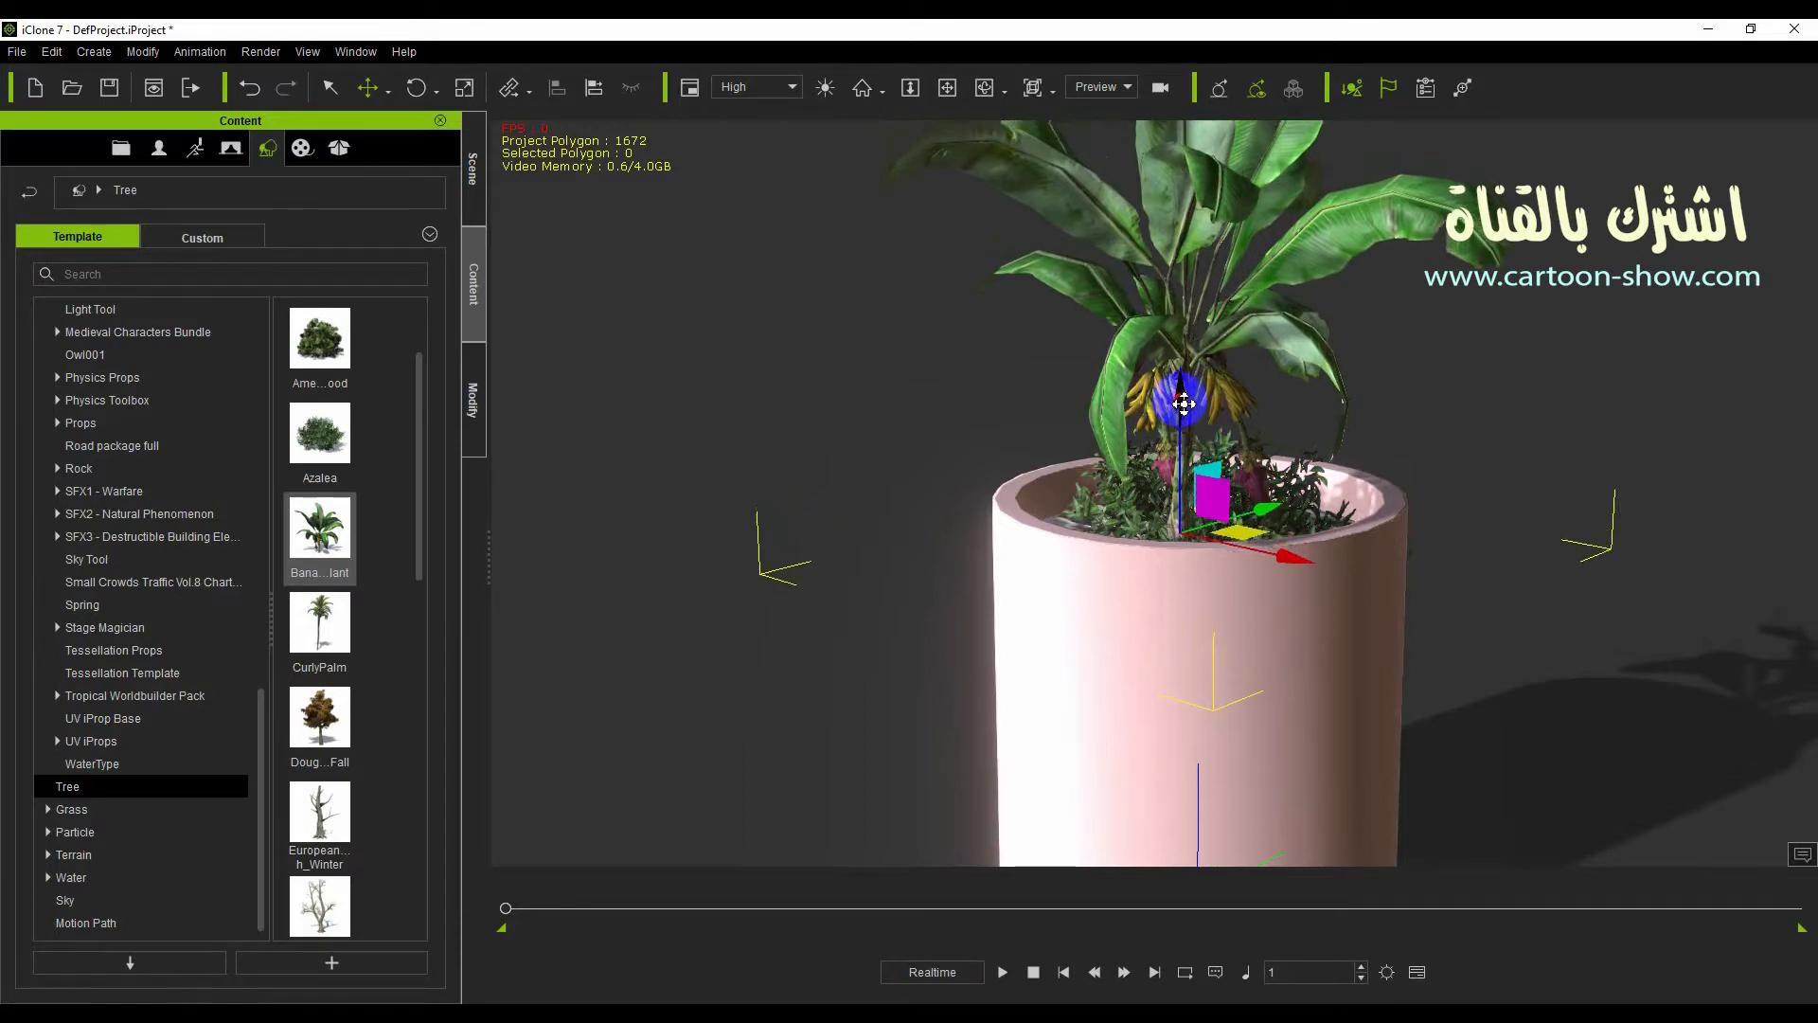
Centre the banana plant over the rock disc along both horizontal directions and check its placement in the pot.
left_click_drag(981, 95, 1545, 420)
left_click_drag(1272, 524, 1173, 533)
left_click_drag(1075, 409, 1084, 500)
left_click_drag(981, 95, 923, 526)
left_click(368, 87)
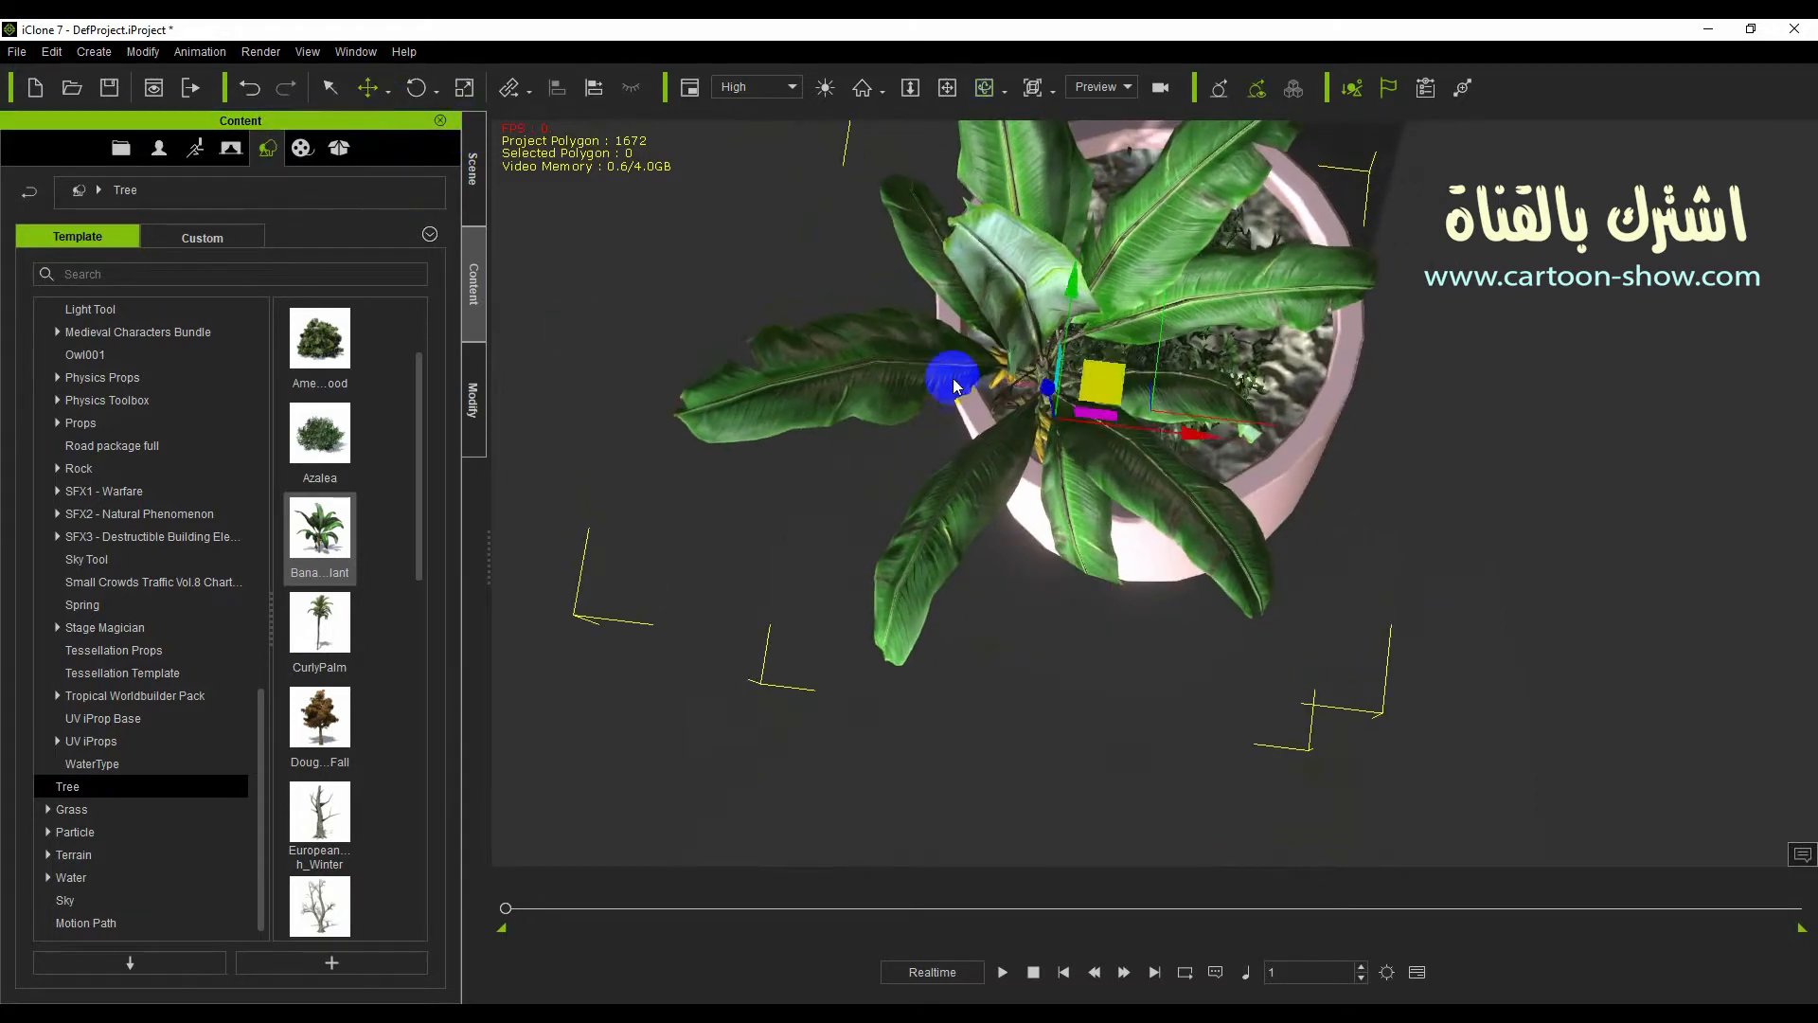
left_click_drag(1186, 438, 1281, 439)
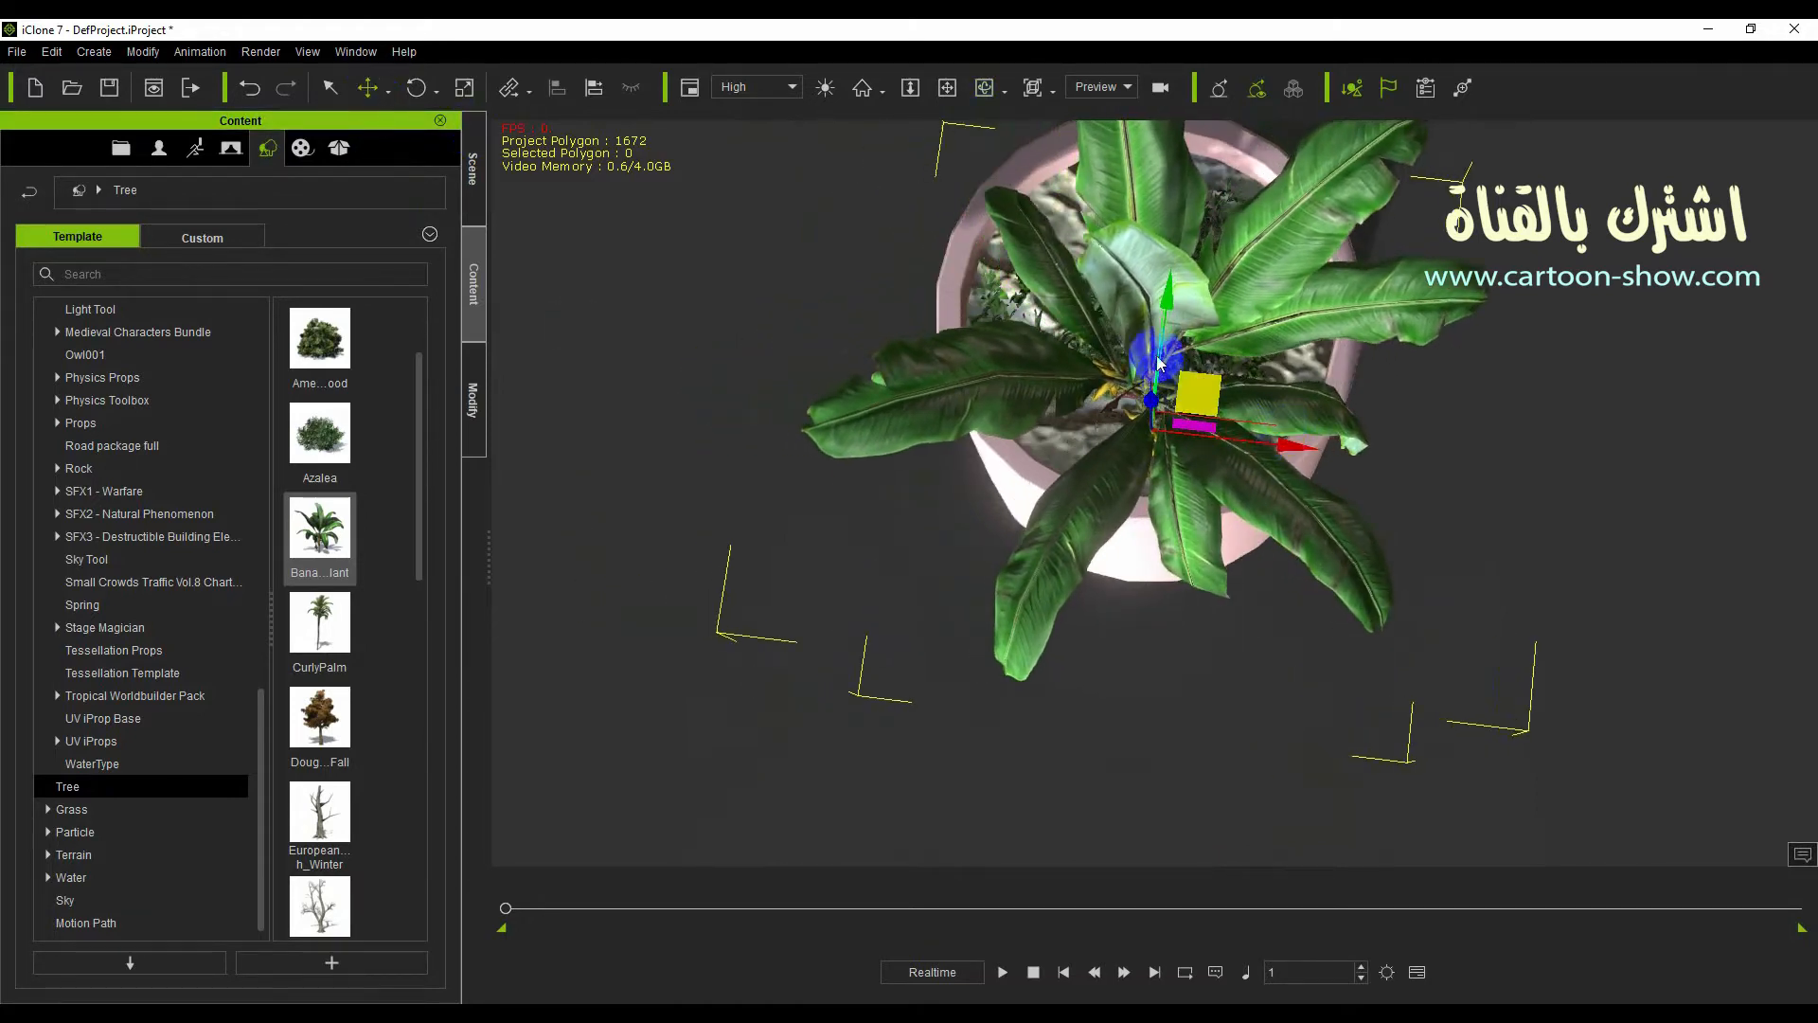
left_click_drag(1167, 353, 1175, 273)
left_click_drag(1312, 372, 1289, 369)
left_click_drag(1015, 263, 1080, 215)
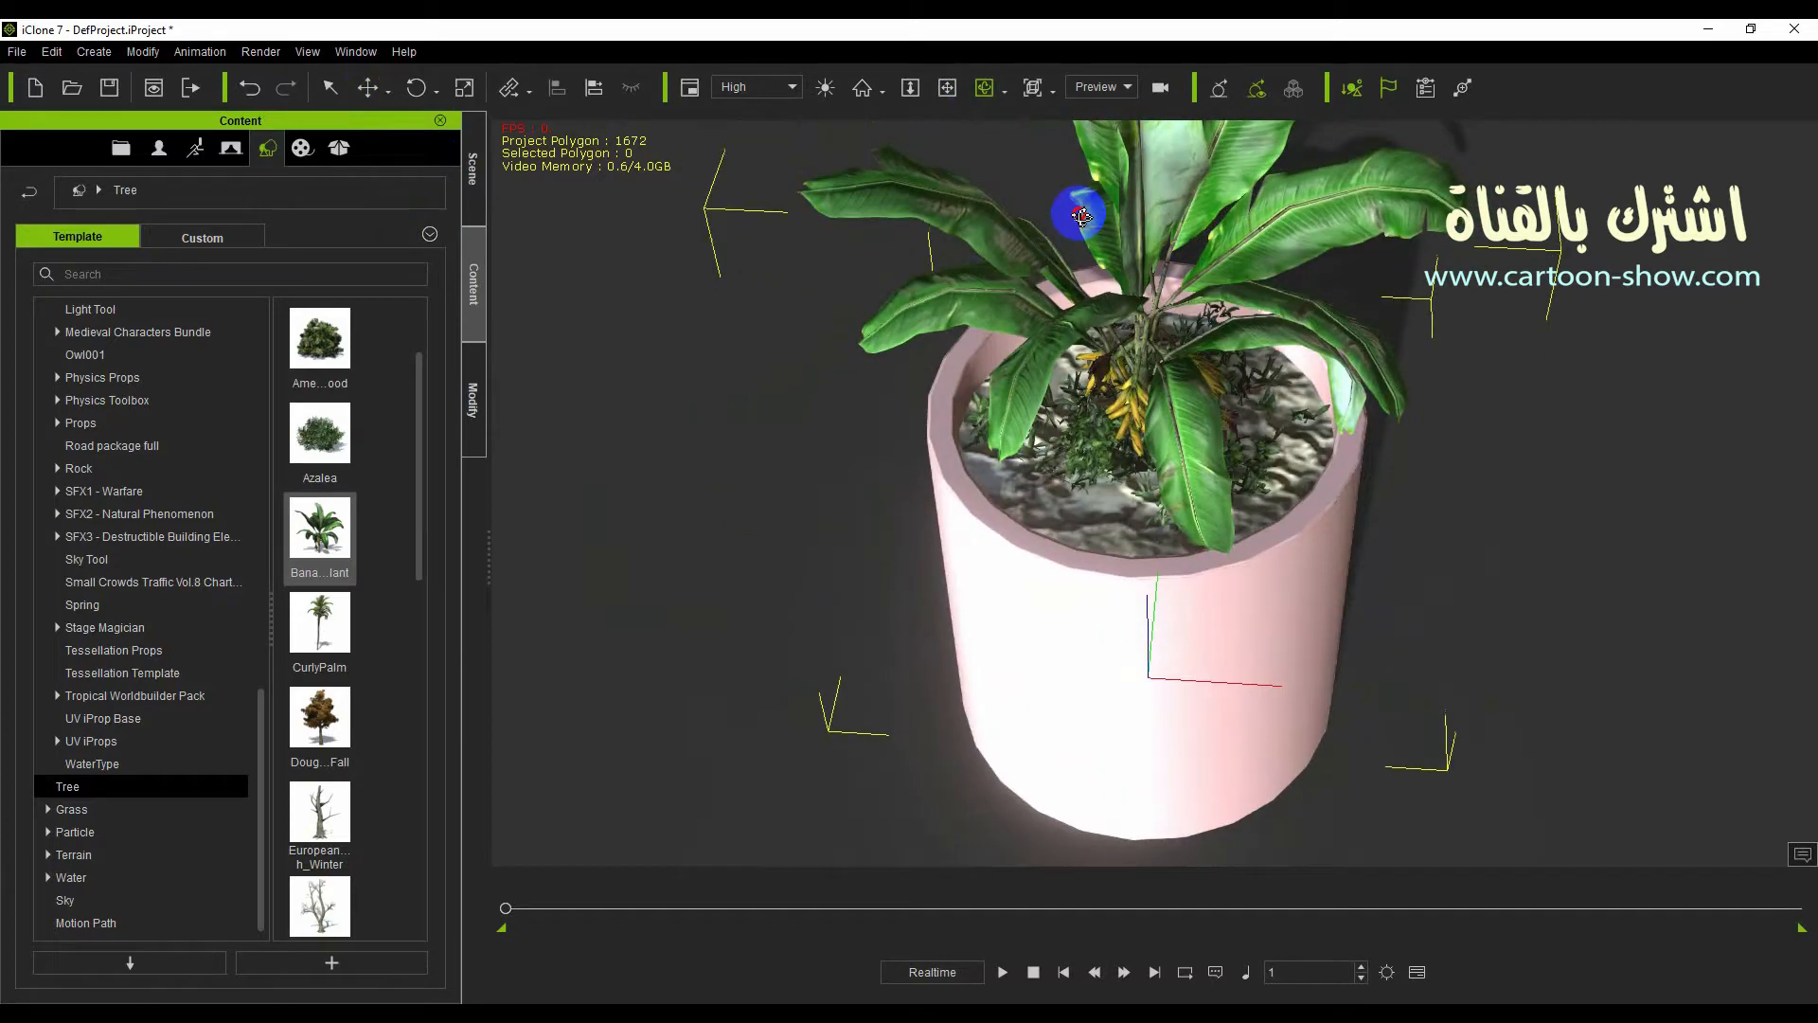
scroll(1112, 471, "up", 2)
left_click_drag(1112, 471, 1096, 454)
scroll(1106, 472, "up", 4)
scroll(1108, 473, "down", 5)
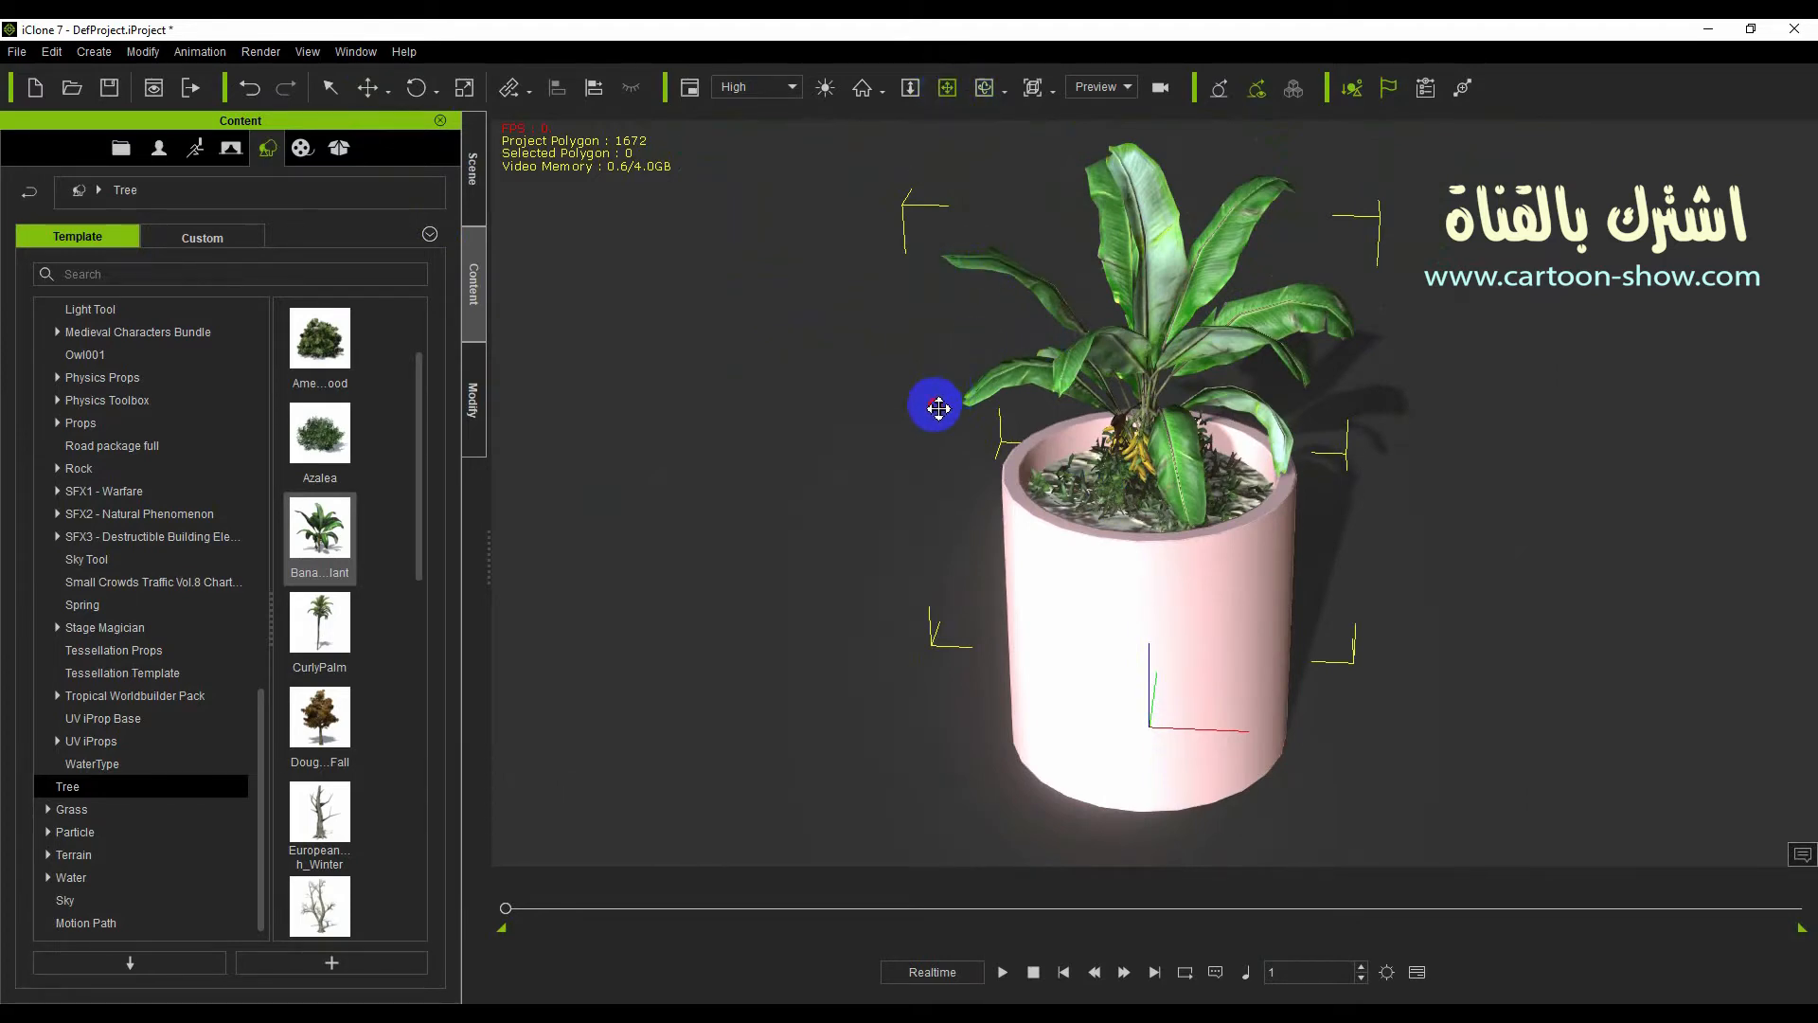
mouse_move(939, 408)
left_mouse_down()
mouse_move(907, 383)
mouse_move(945, 325)
mouse_move(941, 458)
mouse_move(925, 394)
left_mouse_up()
Load the tiles_002.sbsar substance onto the pipe's material.
left_click(367, 88)
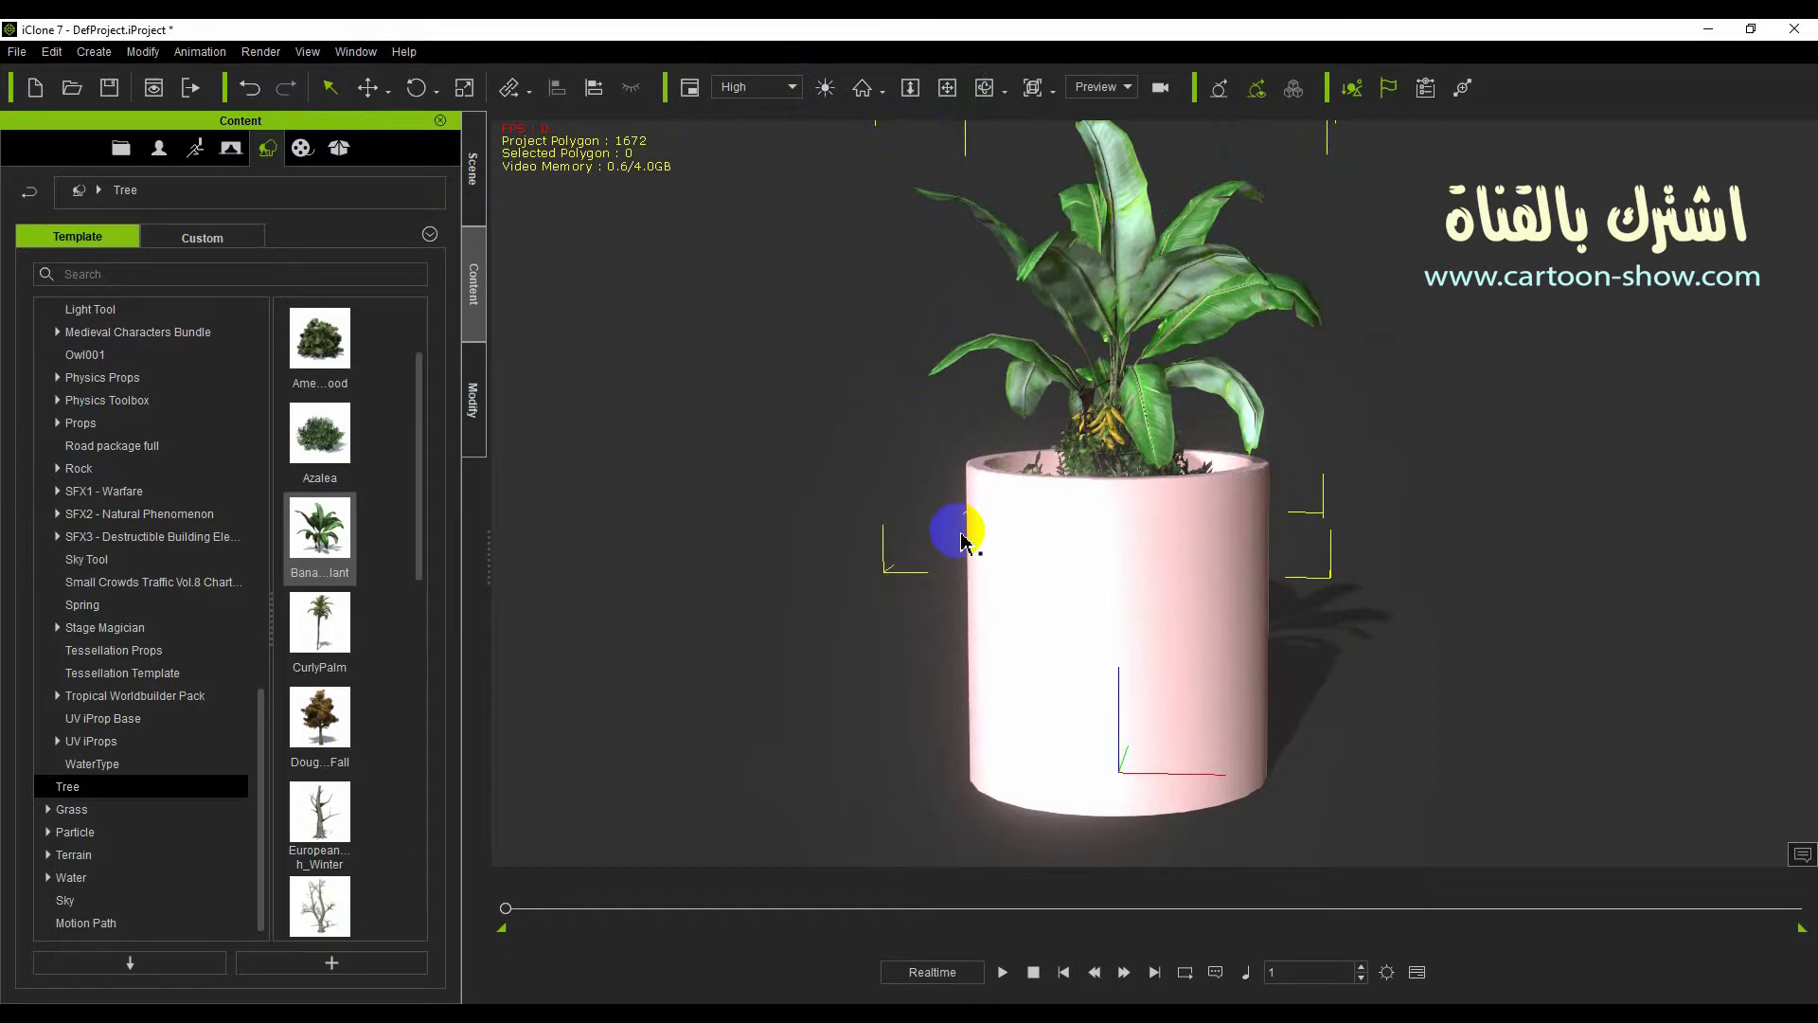
left_click(1061, 692)
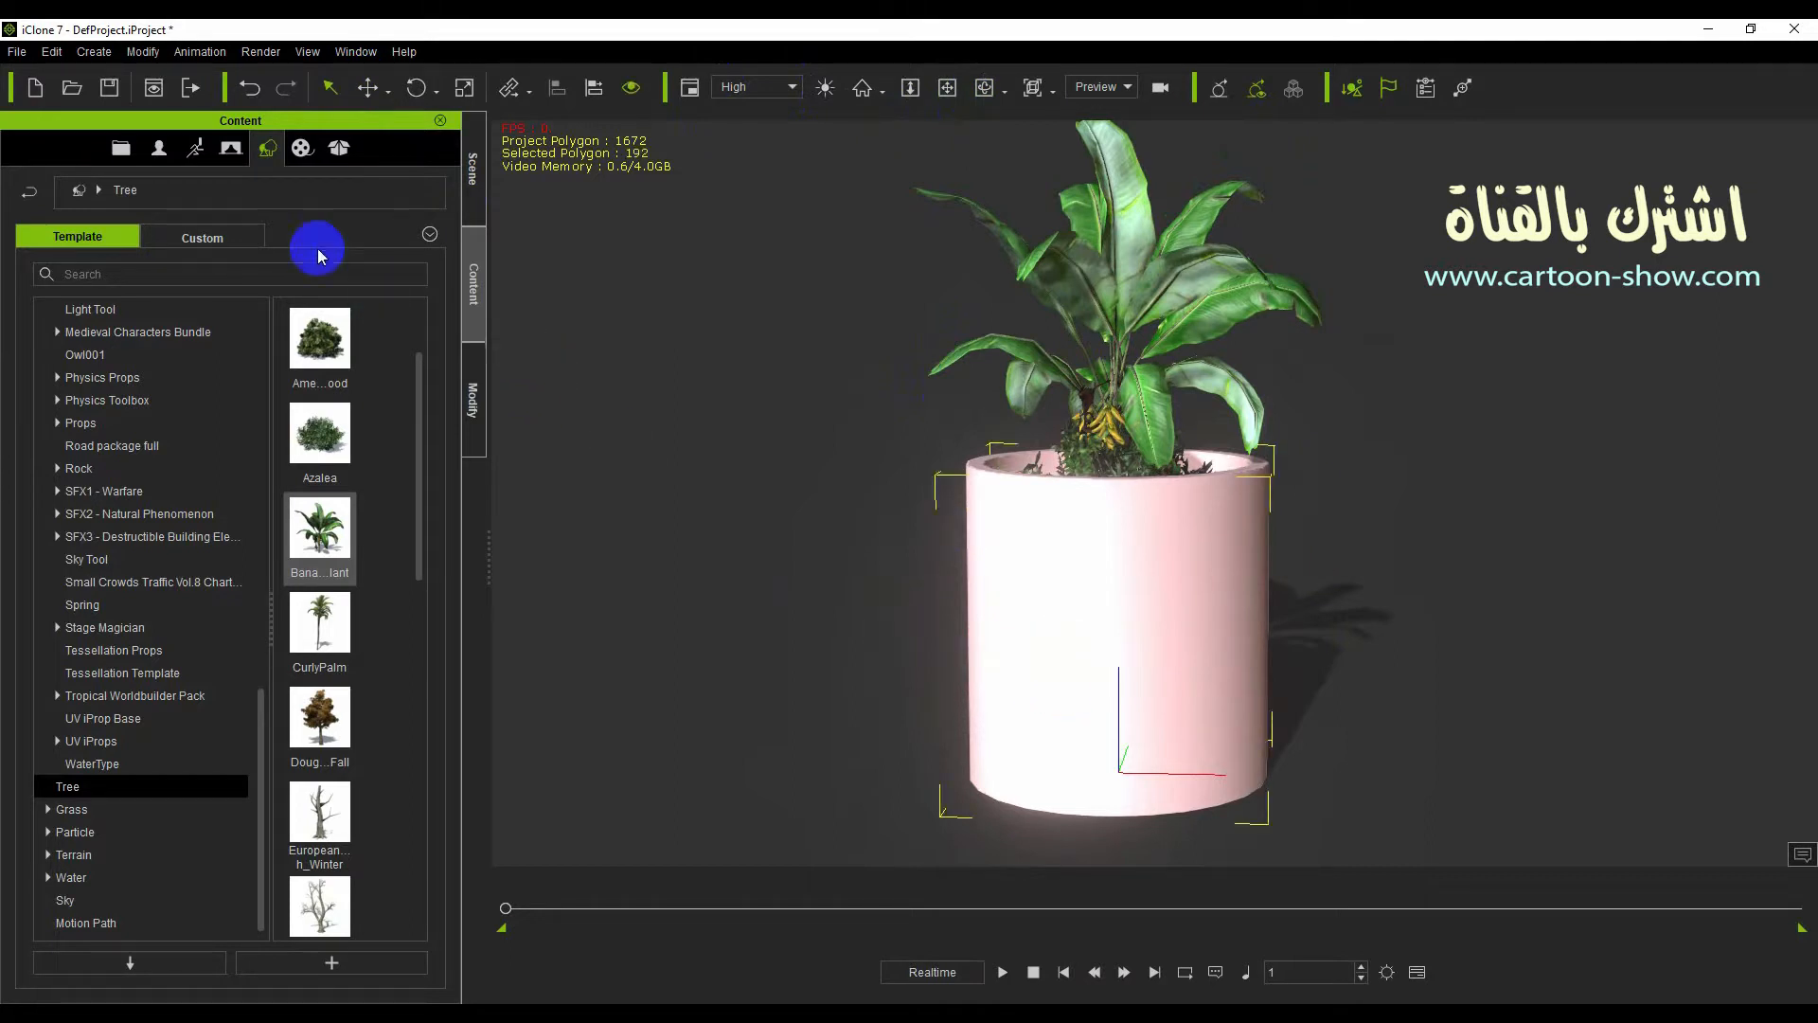
left_click(472, 398)
scroll(131, 244, "down", 4)
scroll(280, 541, "down", 6)
scroll(275, 528, "down", 2)
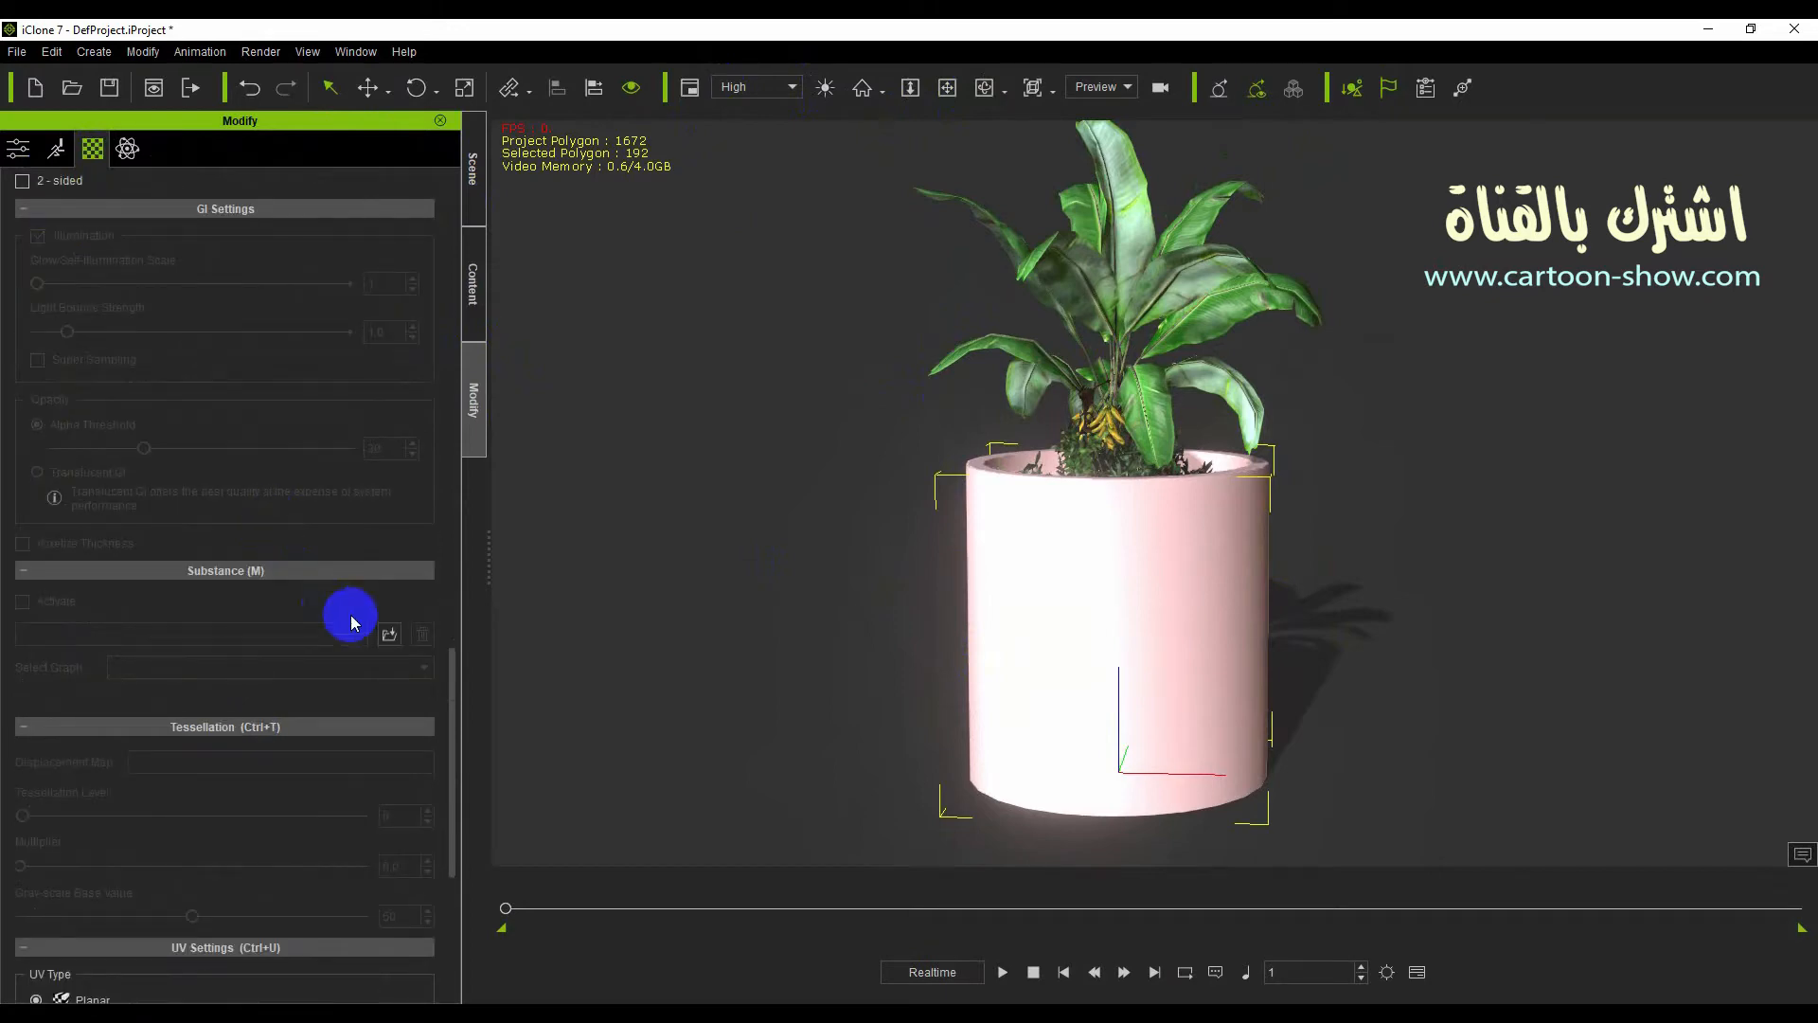
left_click(389, 636)
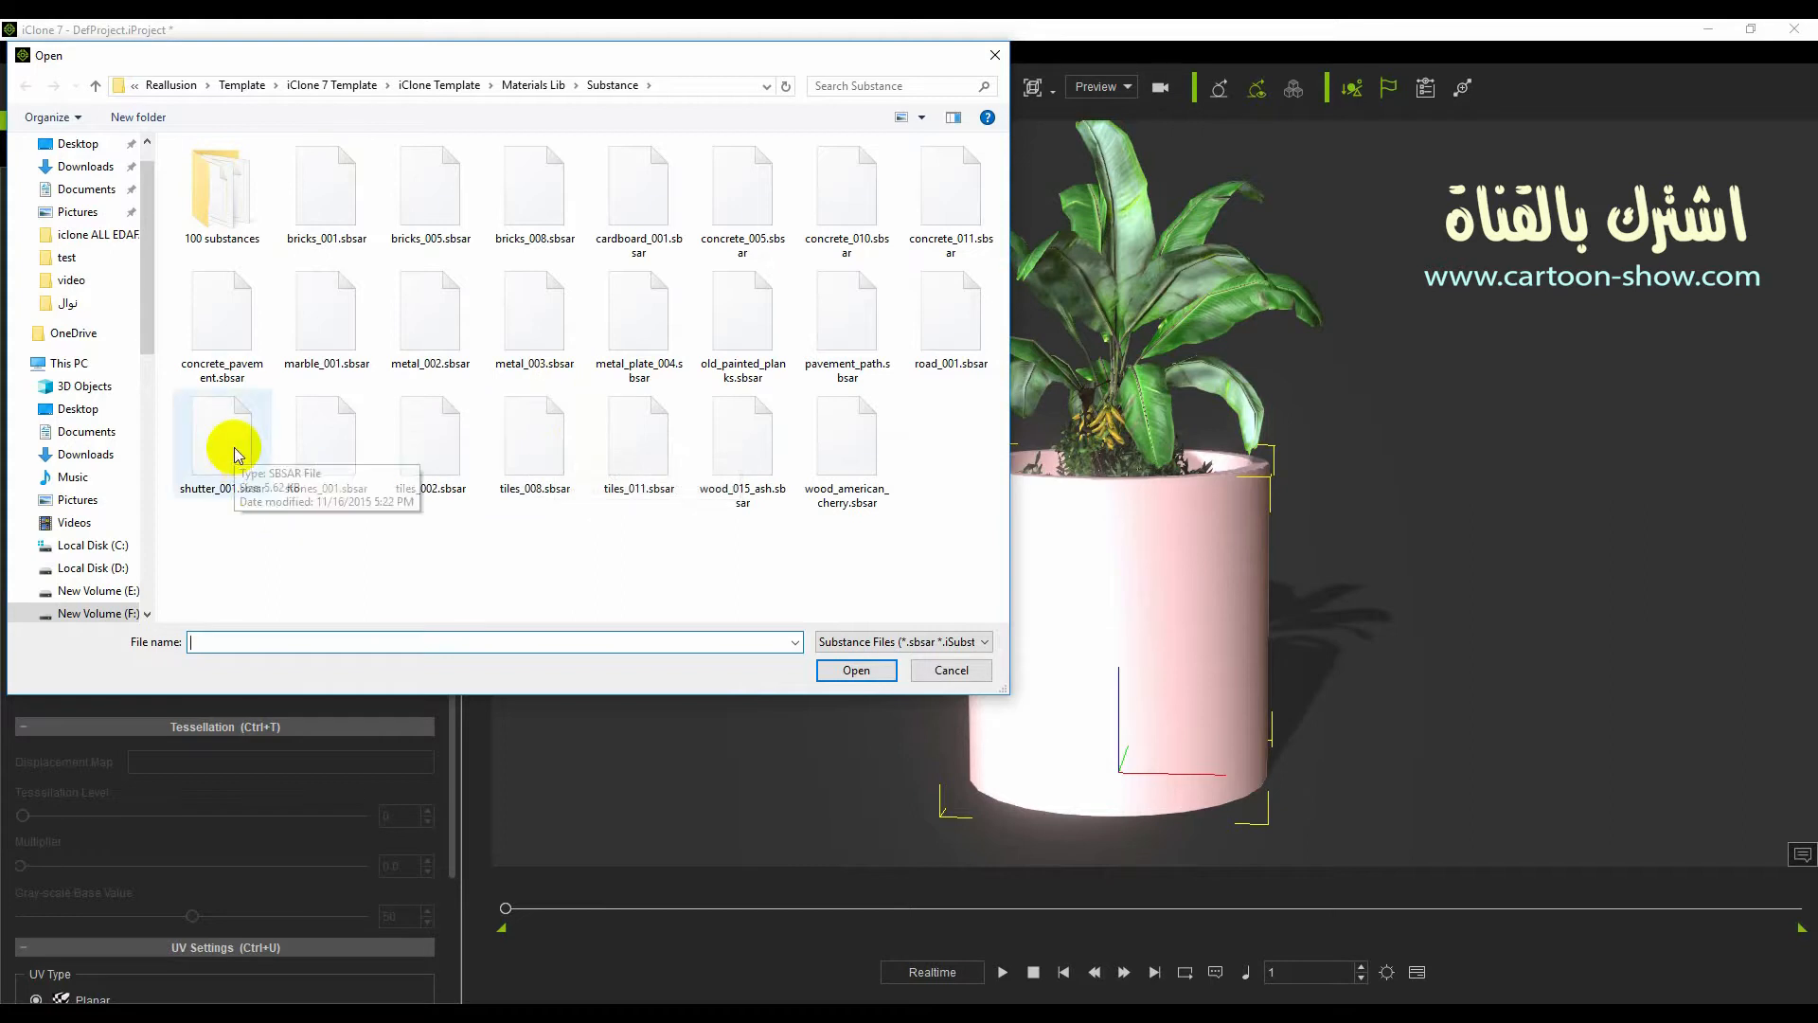
double_click(412, 454)
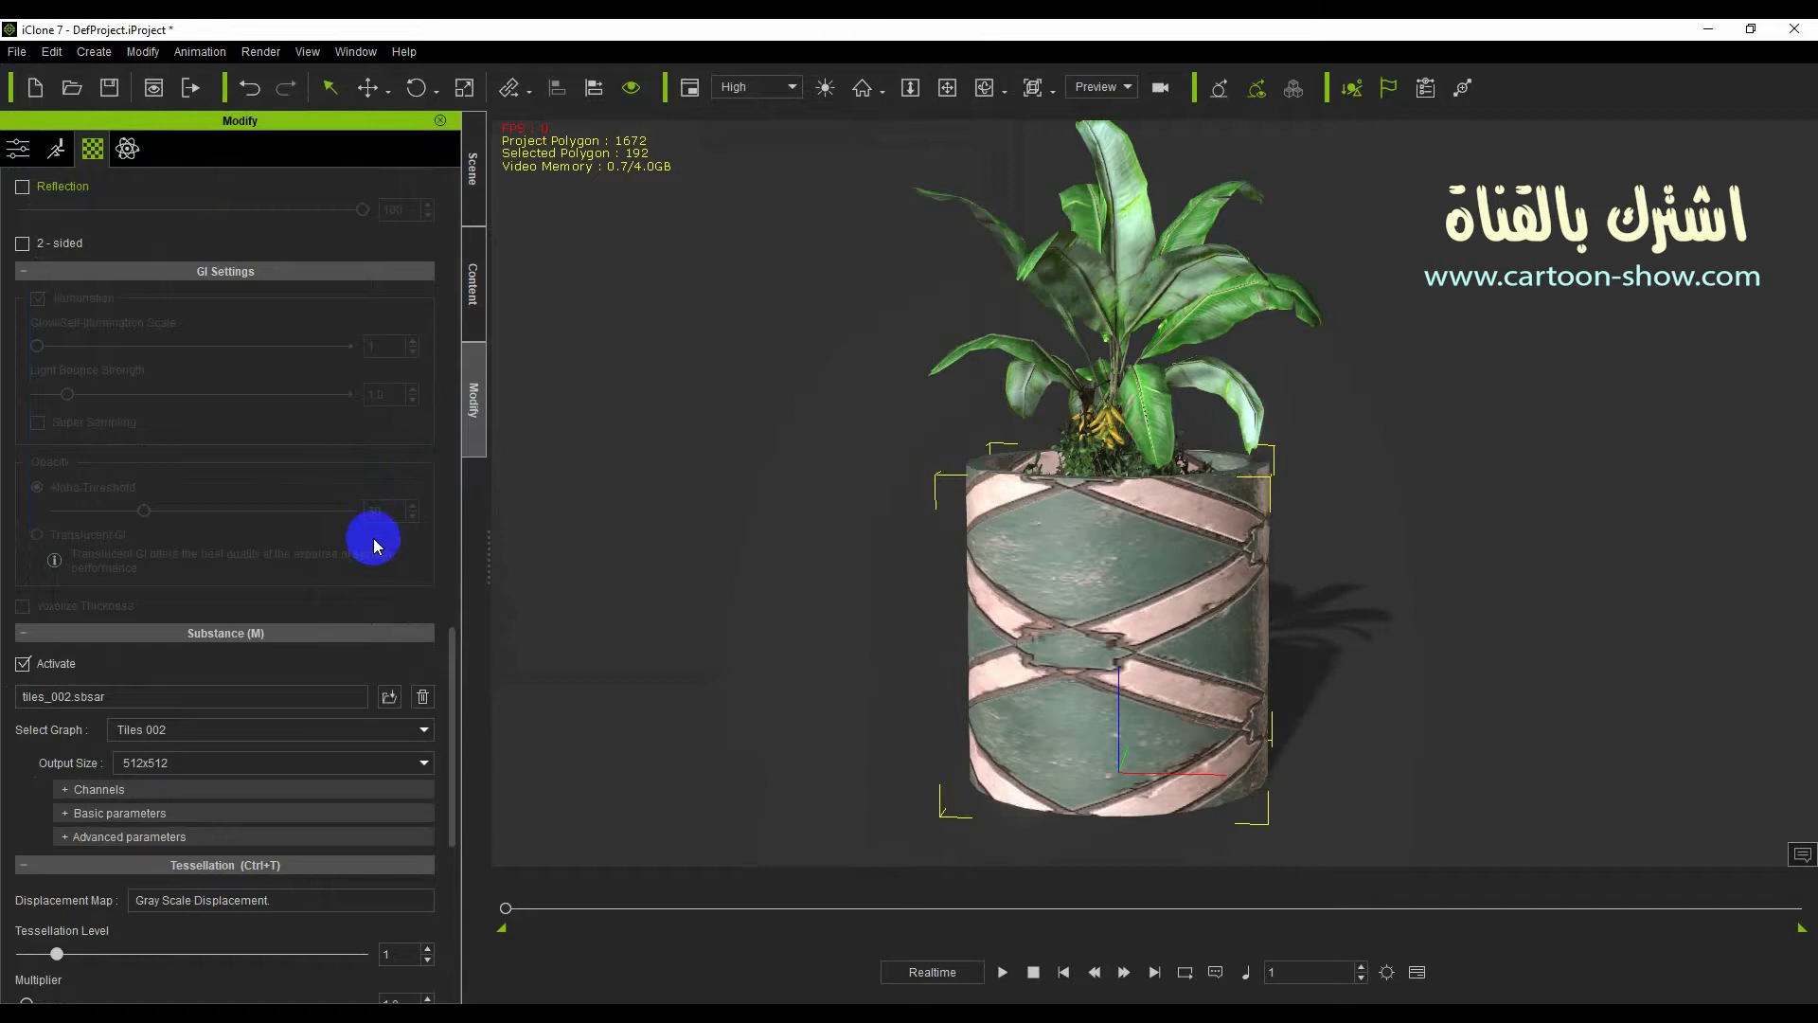
Set the tiles substance's output size to 1024x1024 and the pipe's tessellation multiplier to 0.0.
left_click_drag(458, 642, 455, 710)
left_click(357, 533)
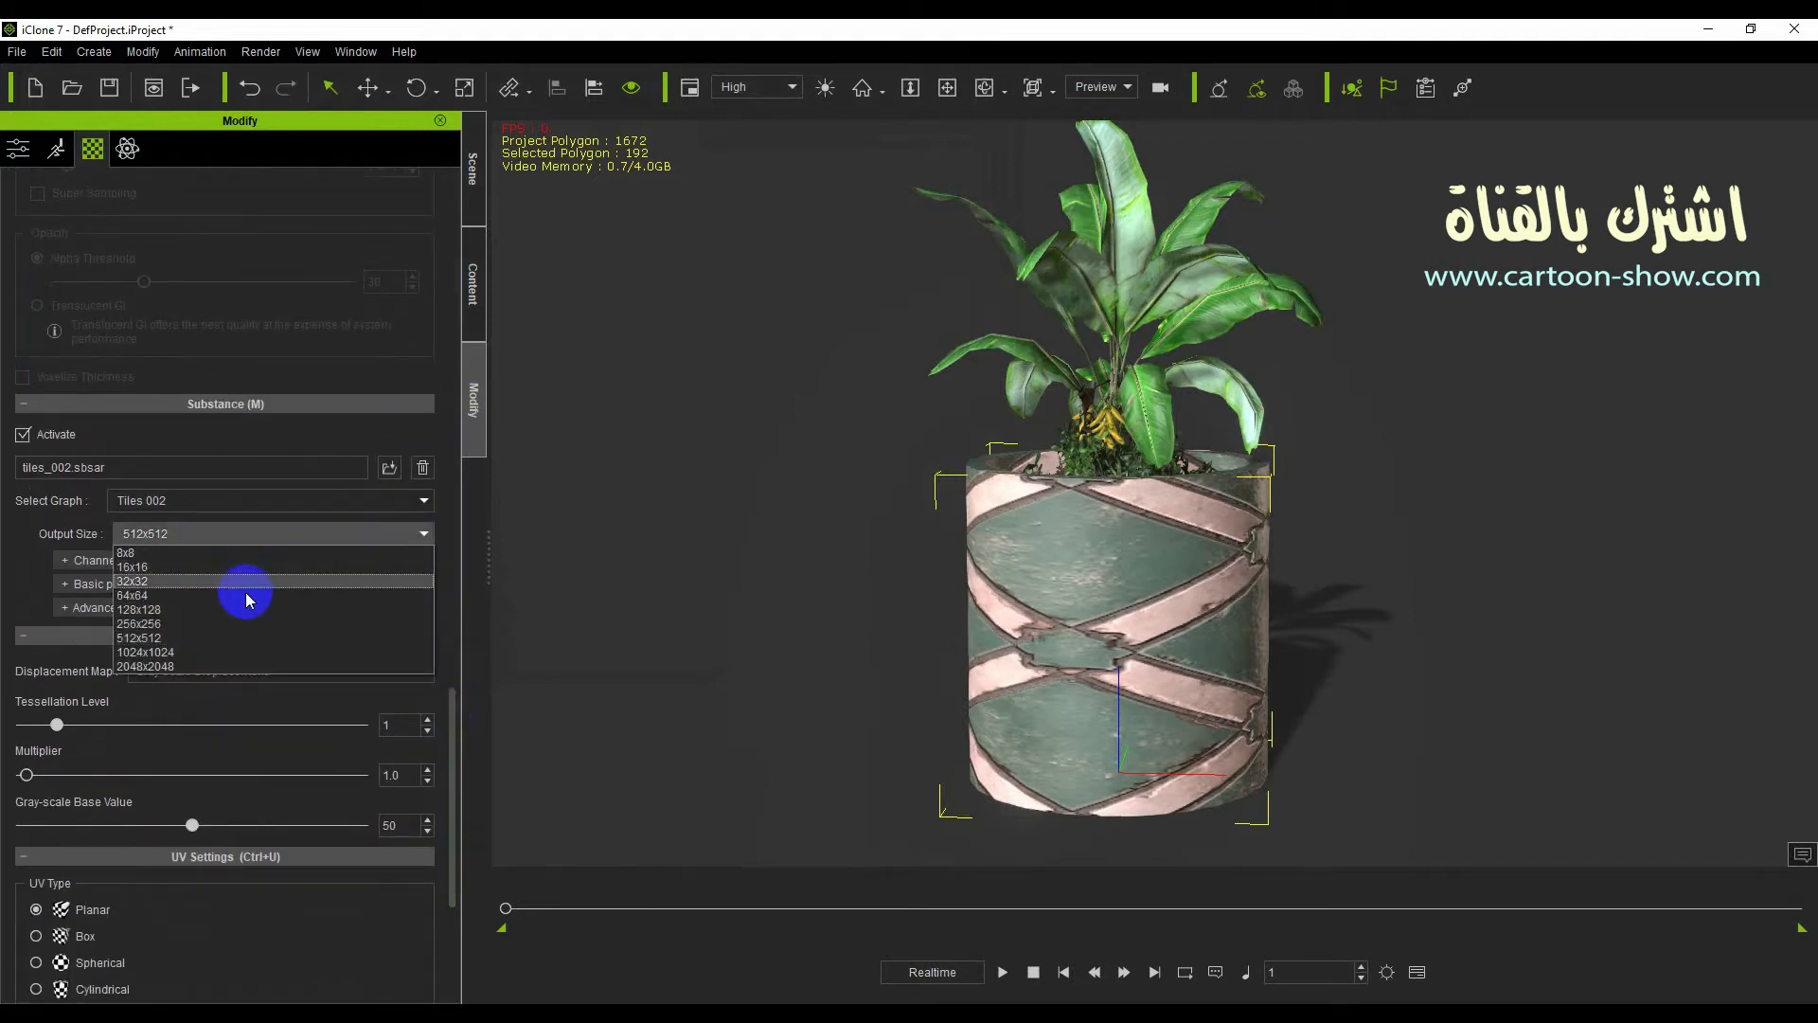
left_click(179, 641)
mouse_move(33, 779)
left_mouse_down()
mouse_move(65, 779)
mouse_move(15, 782)
left_mouse_up()
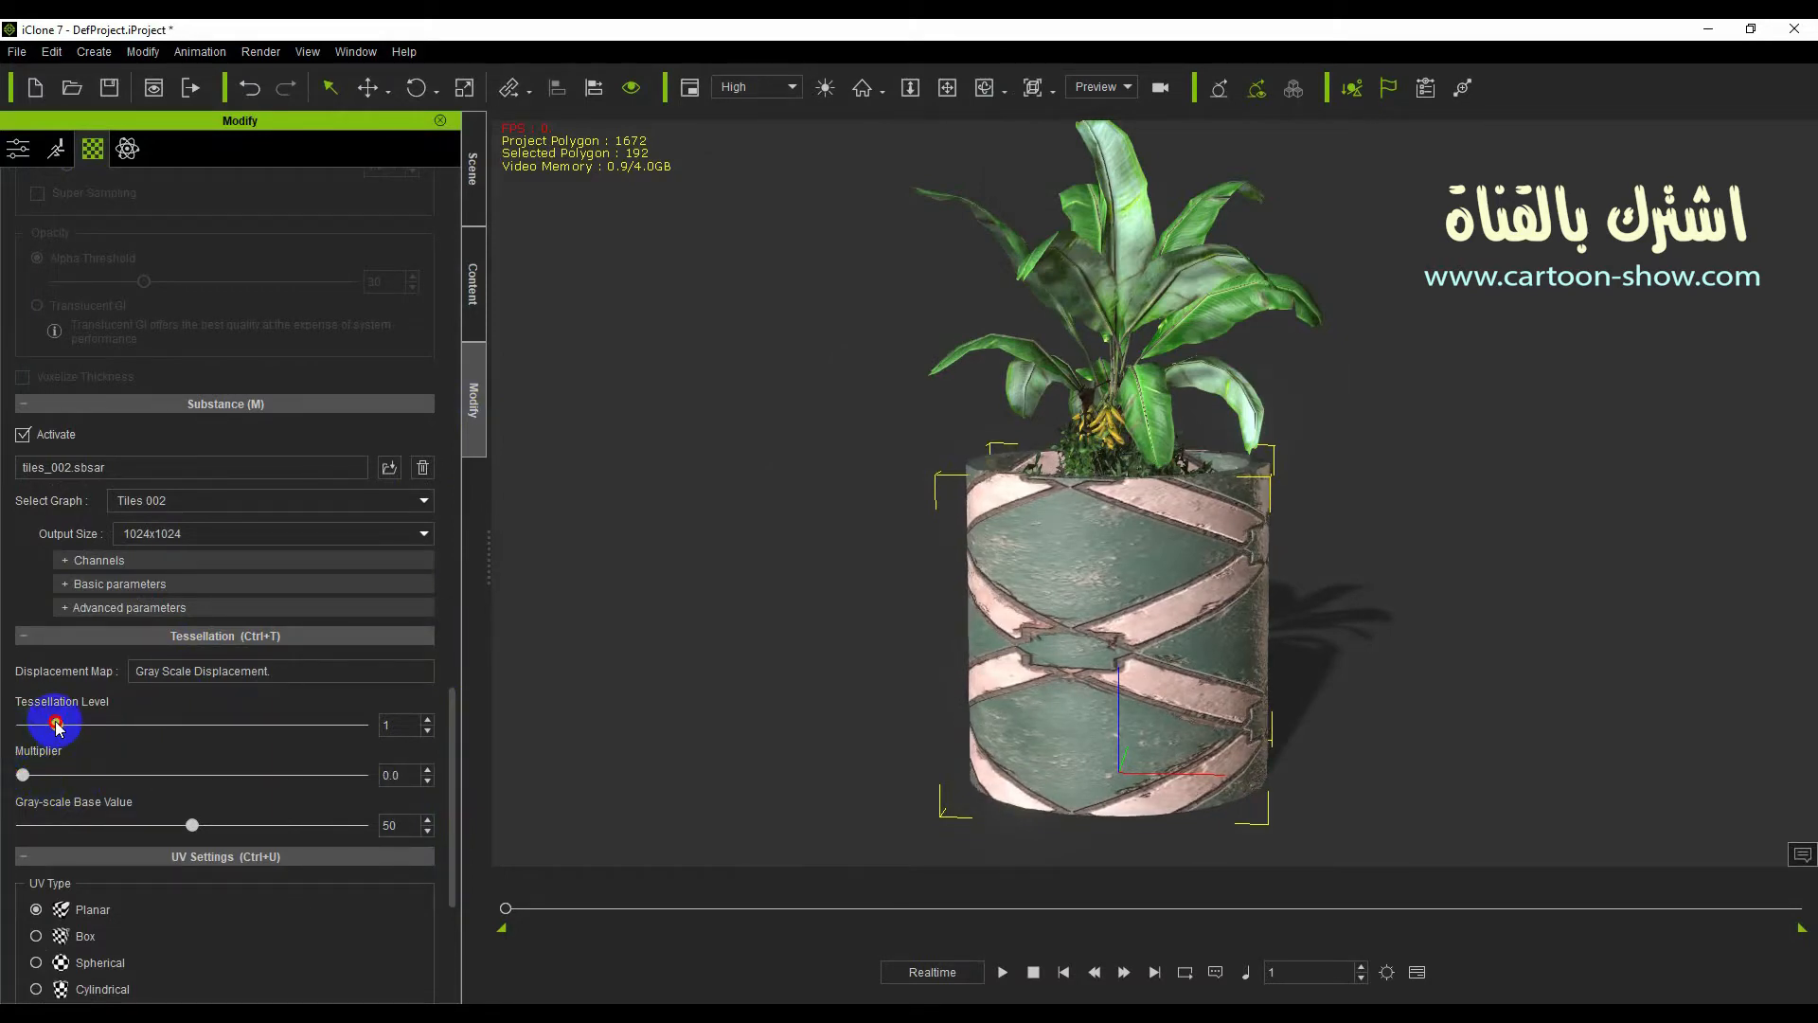
Apply Cylindrical Capped UV mapping aligned to the Z axis on the pipe.
scroll(250, 771, "down", 3)
left_click(35, 728)
scroll(318, 757, "down", 1)
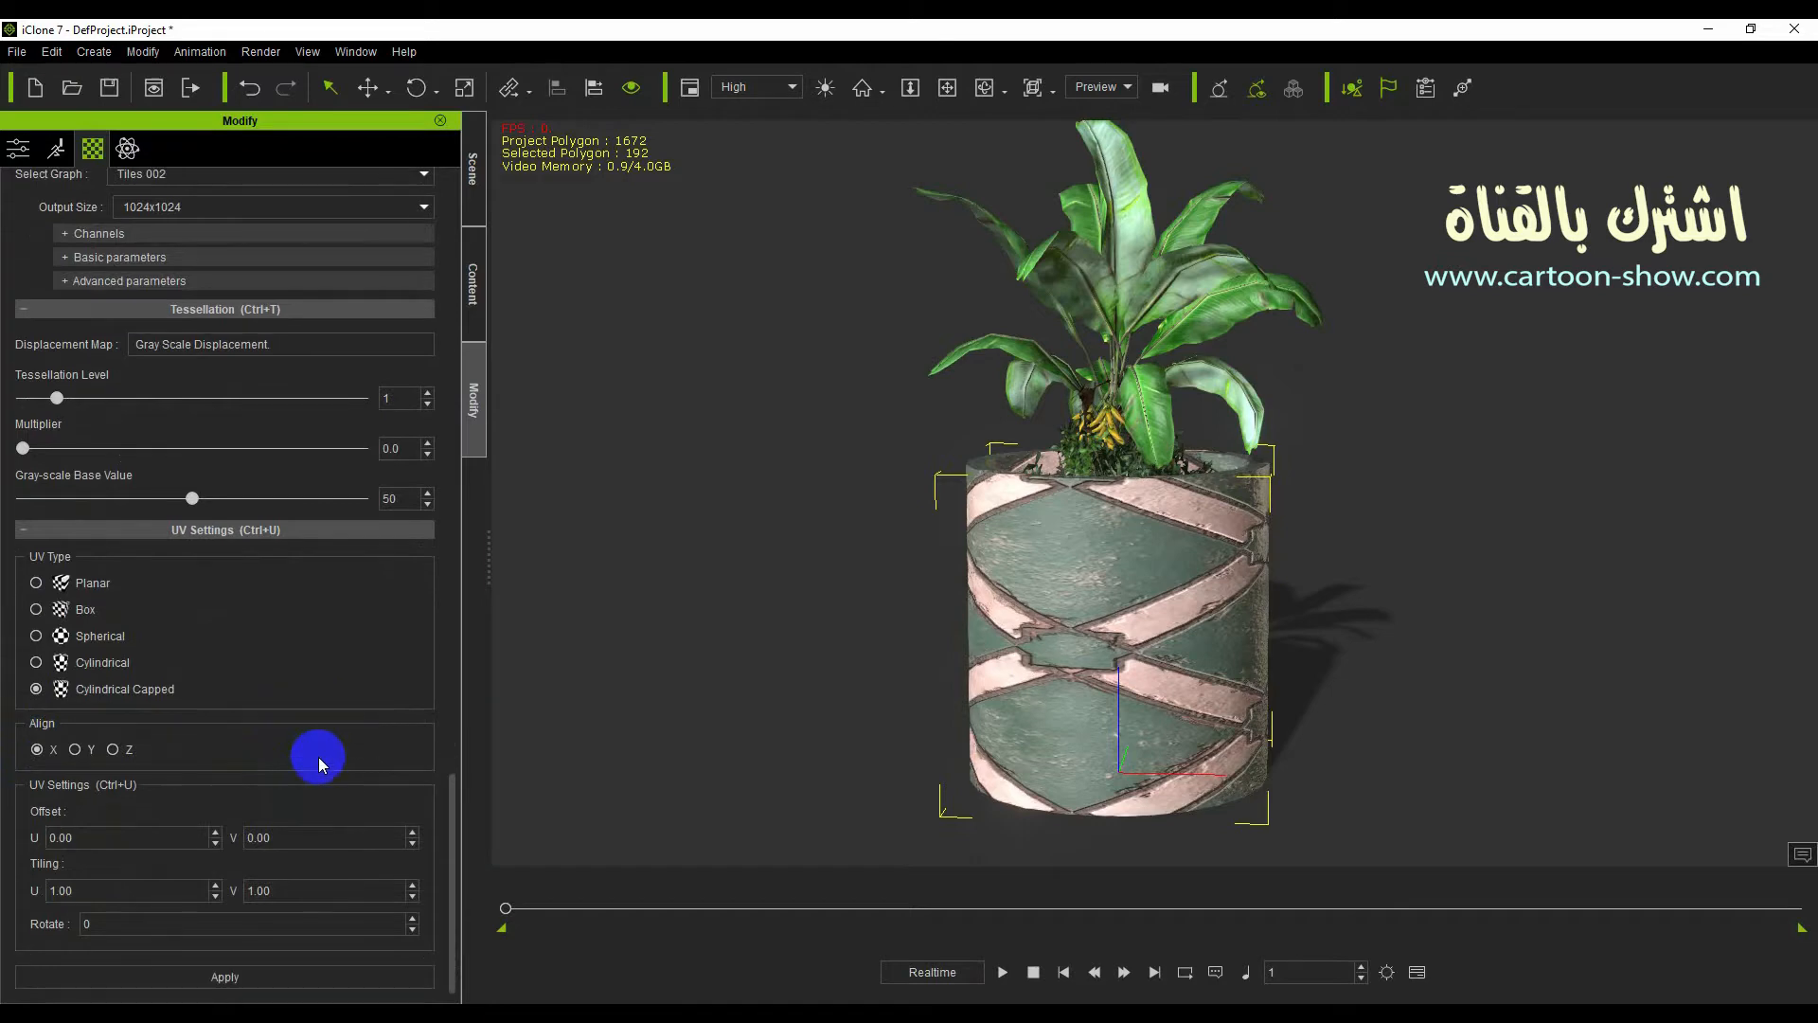
left_click(189, 976)
left_click(113, 749)
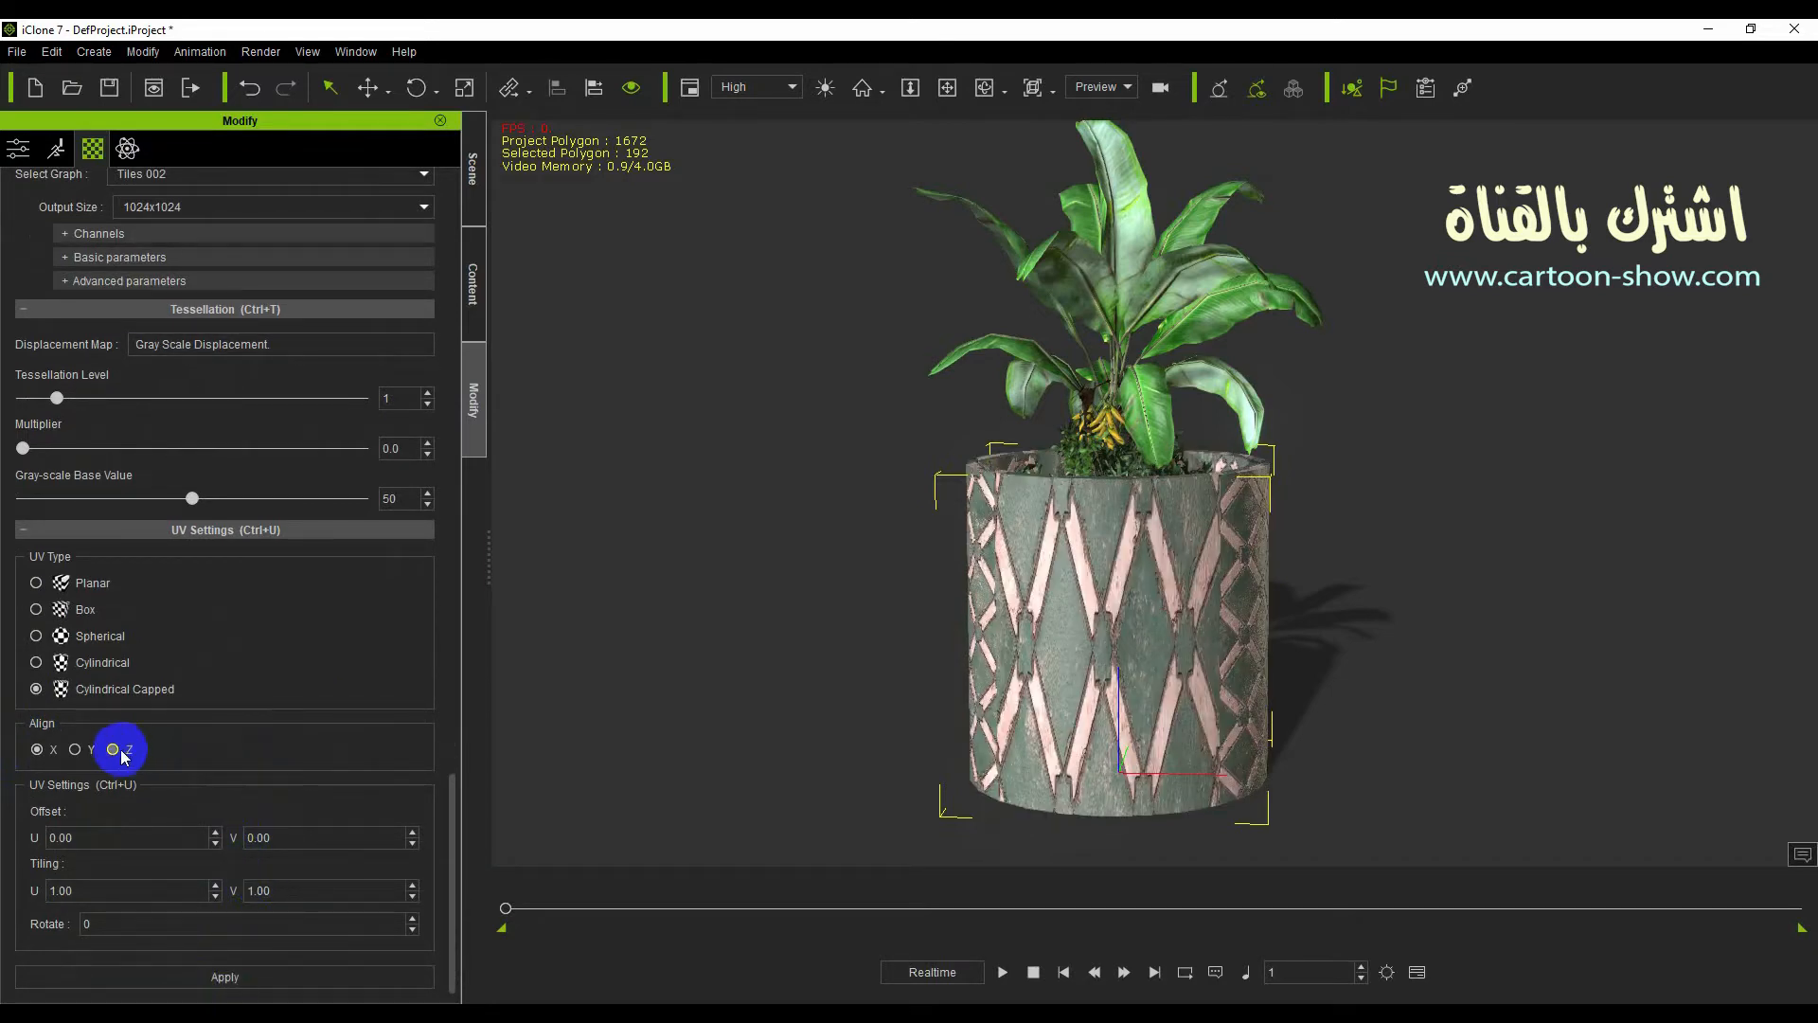
left_click(225, 977)
scroll(1010, 646, "down", 1)
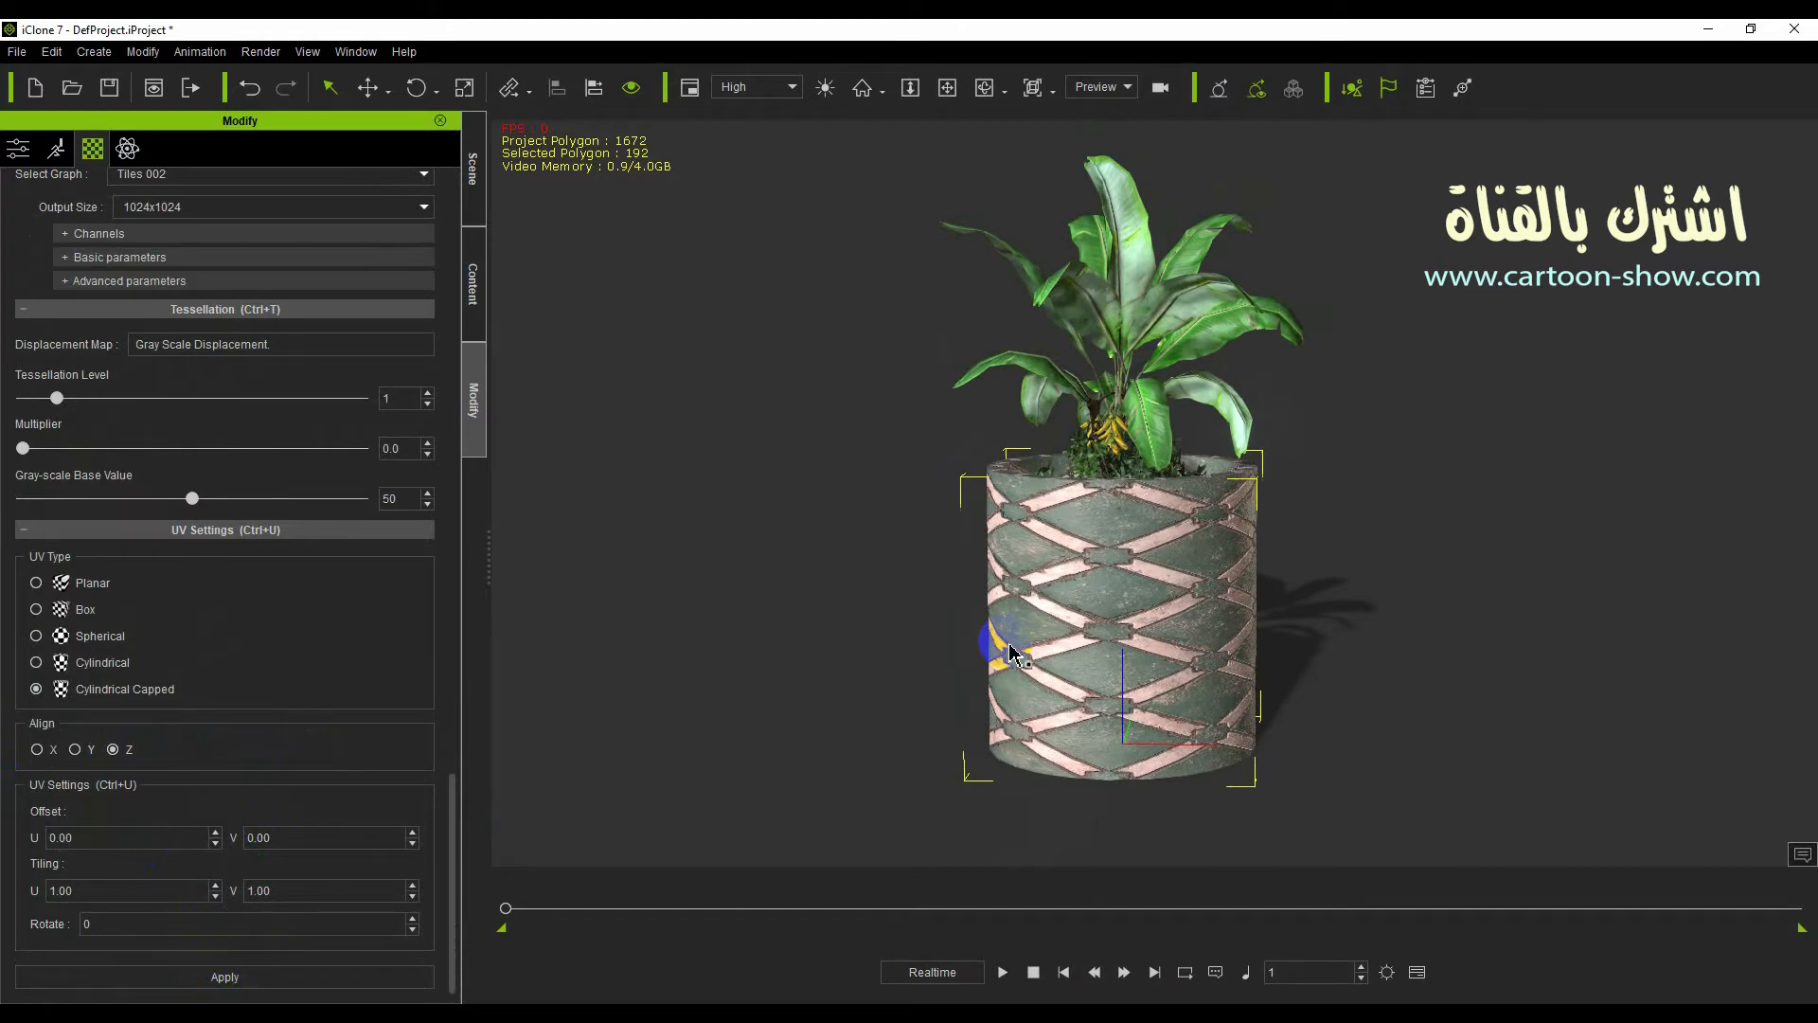
In the substance's basic parameters, set Hue Shift to 0.61 and Saturation to 0.13.
left_click_drag(1009, 126, 843, 602)
left_click(64, 243)
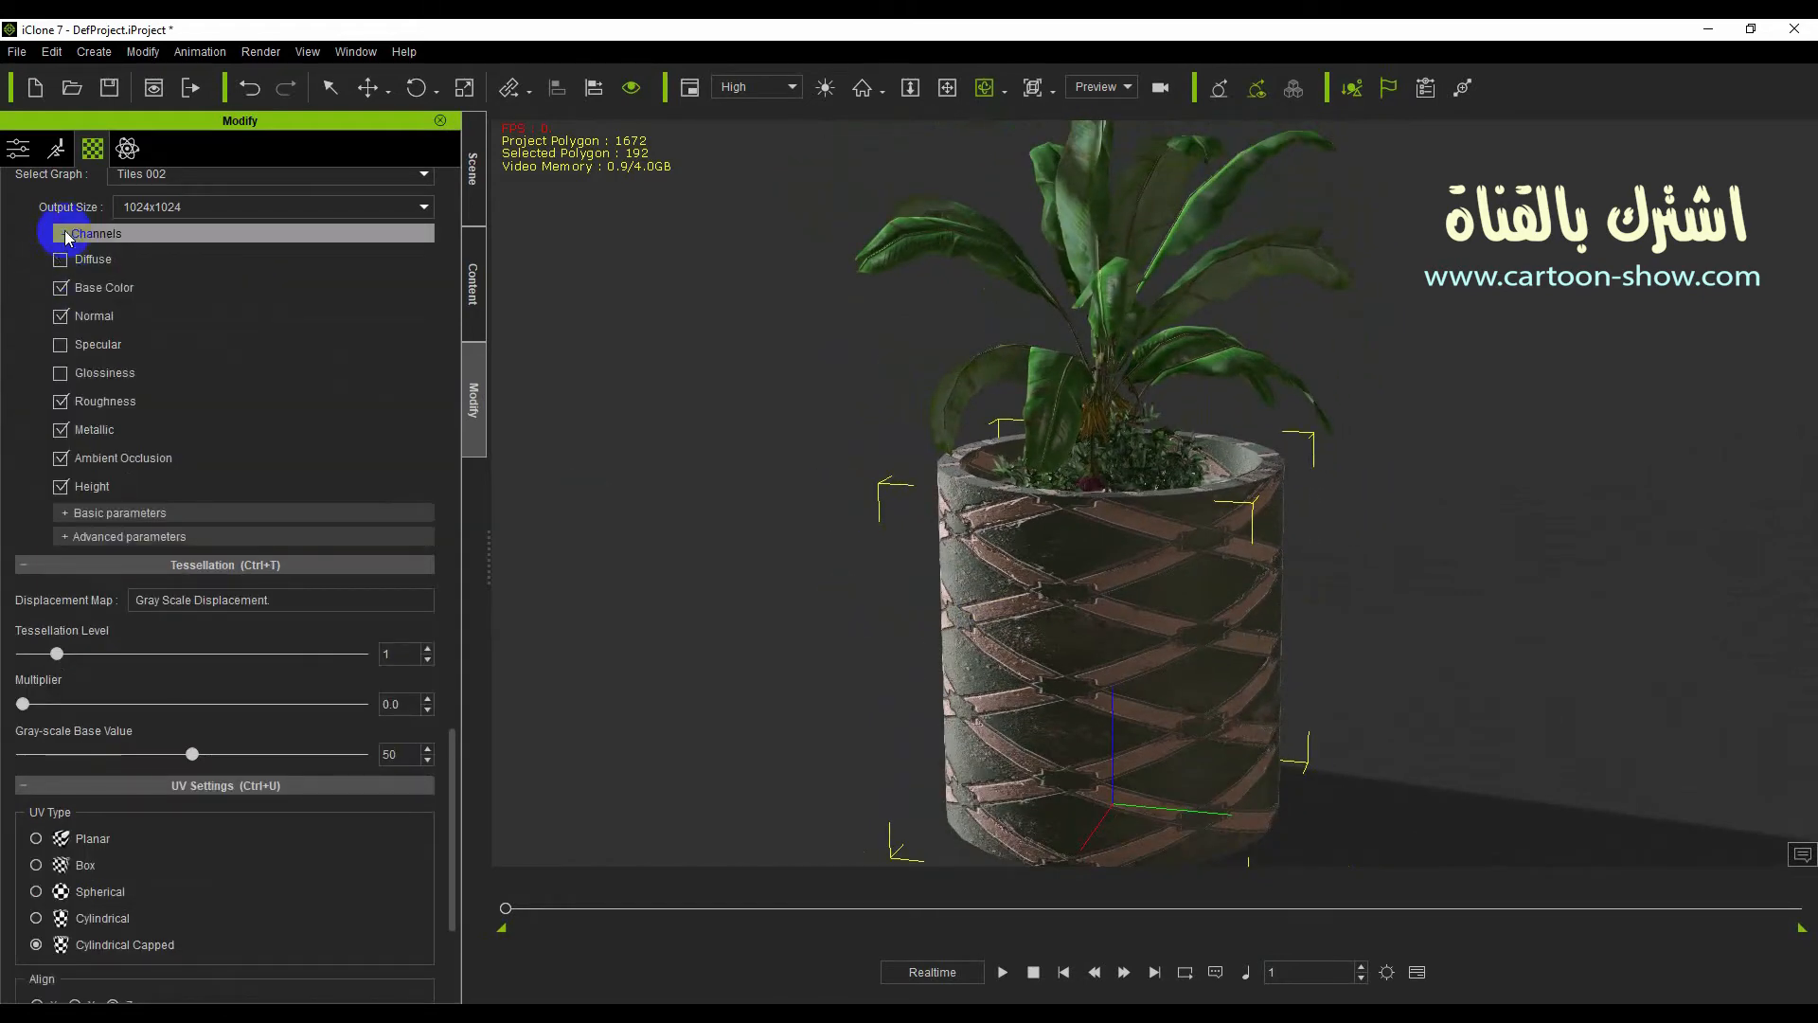
scroll(95, 332, "down", 2)
left_click(72, 398)
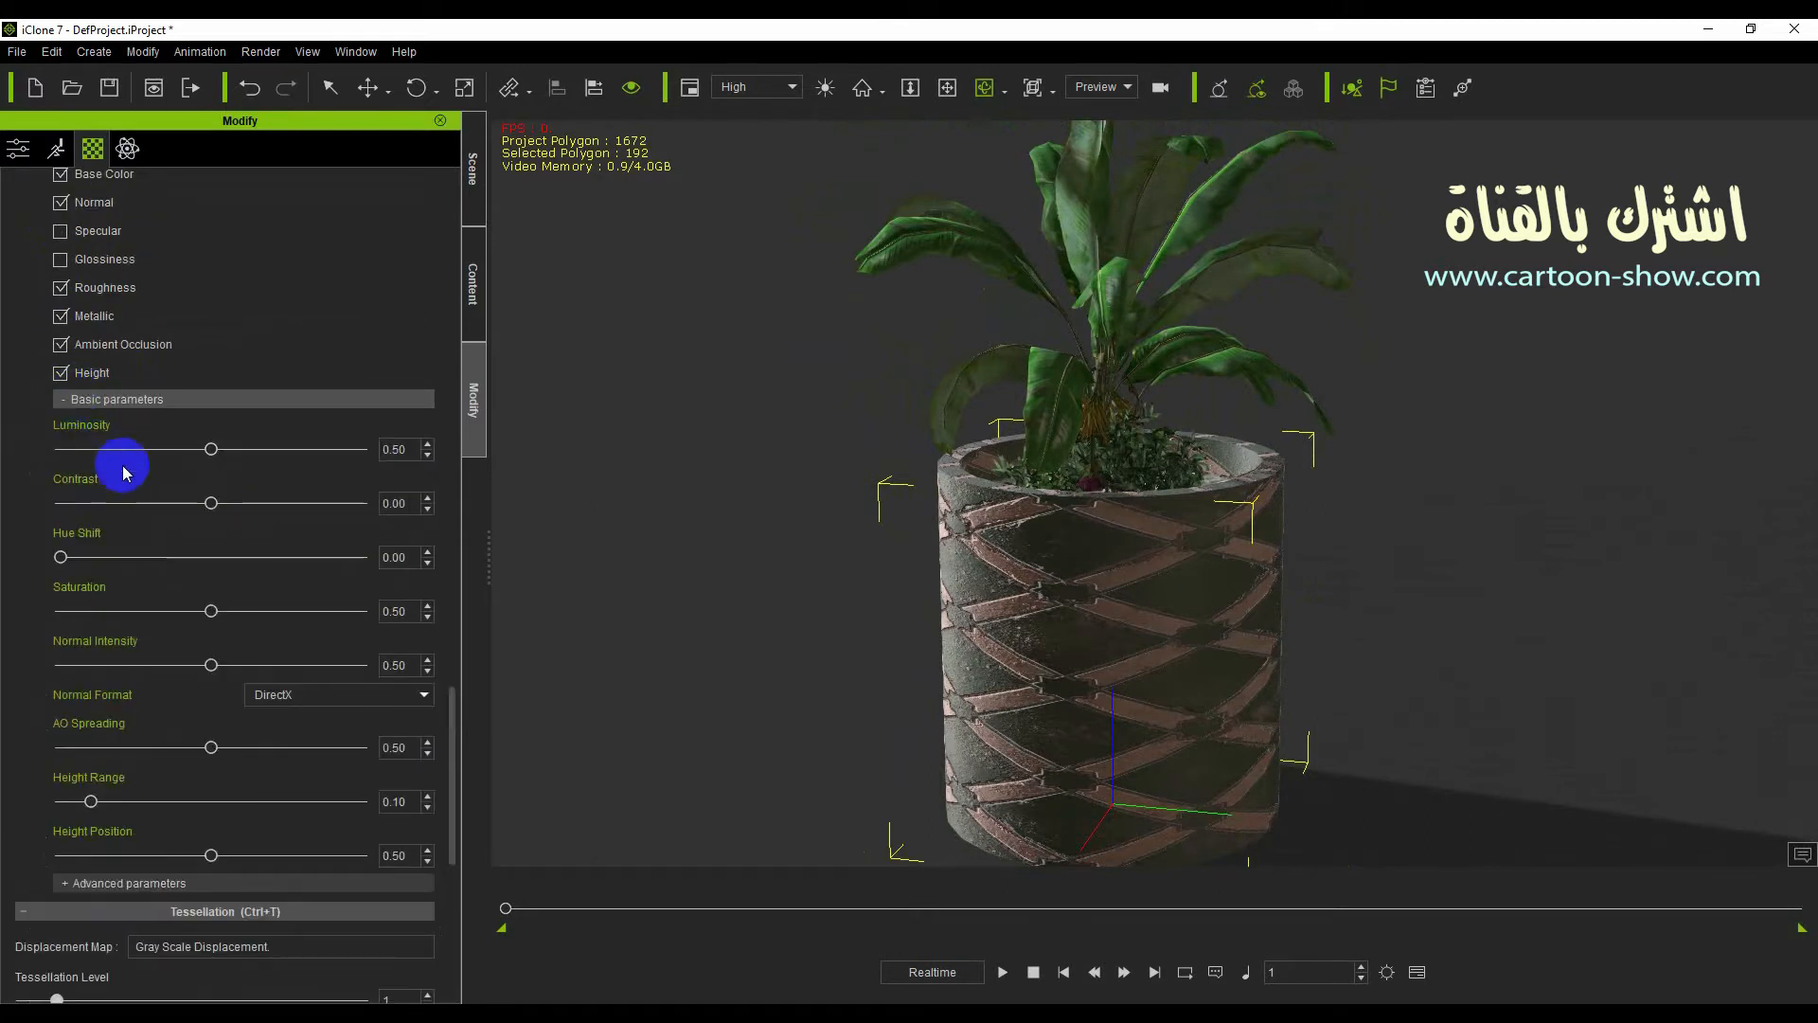
left_click_drag(112, 564, 122, 611)
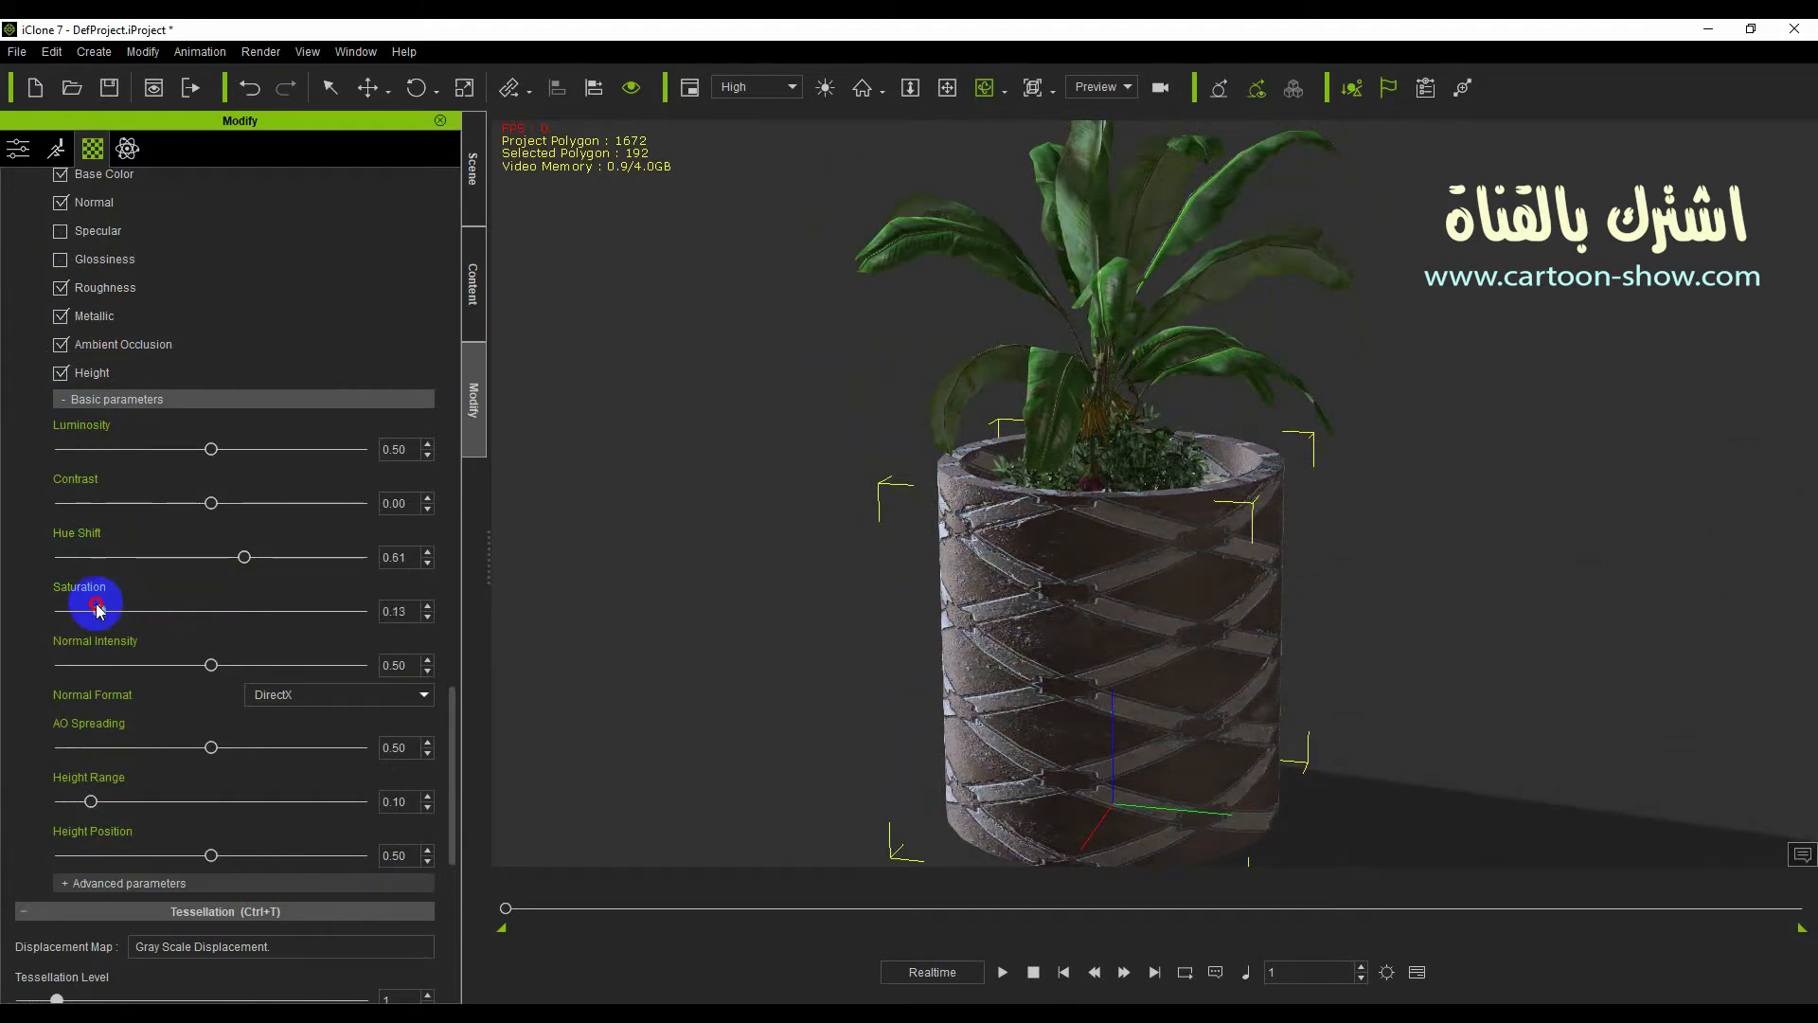
Set the substance's Normal Intensity to 1.00 and AO Spreading to 0.11, and deselect the pot.
left_click_drag(211, 665, 384, 674)
left_click_drag(212, 750, 93, 747)
mouse_move(833, 597)
right_mouse_down()
mouse_move(856, 609)
mouse_move(1305, 429)
mouse_move(1096, 455)
mouse_move(1173, 523)
mouse_move(1177, 628)
mouse_move(1157, 527)
mouse_move(1156, 572)
right_mouse_up()
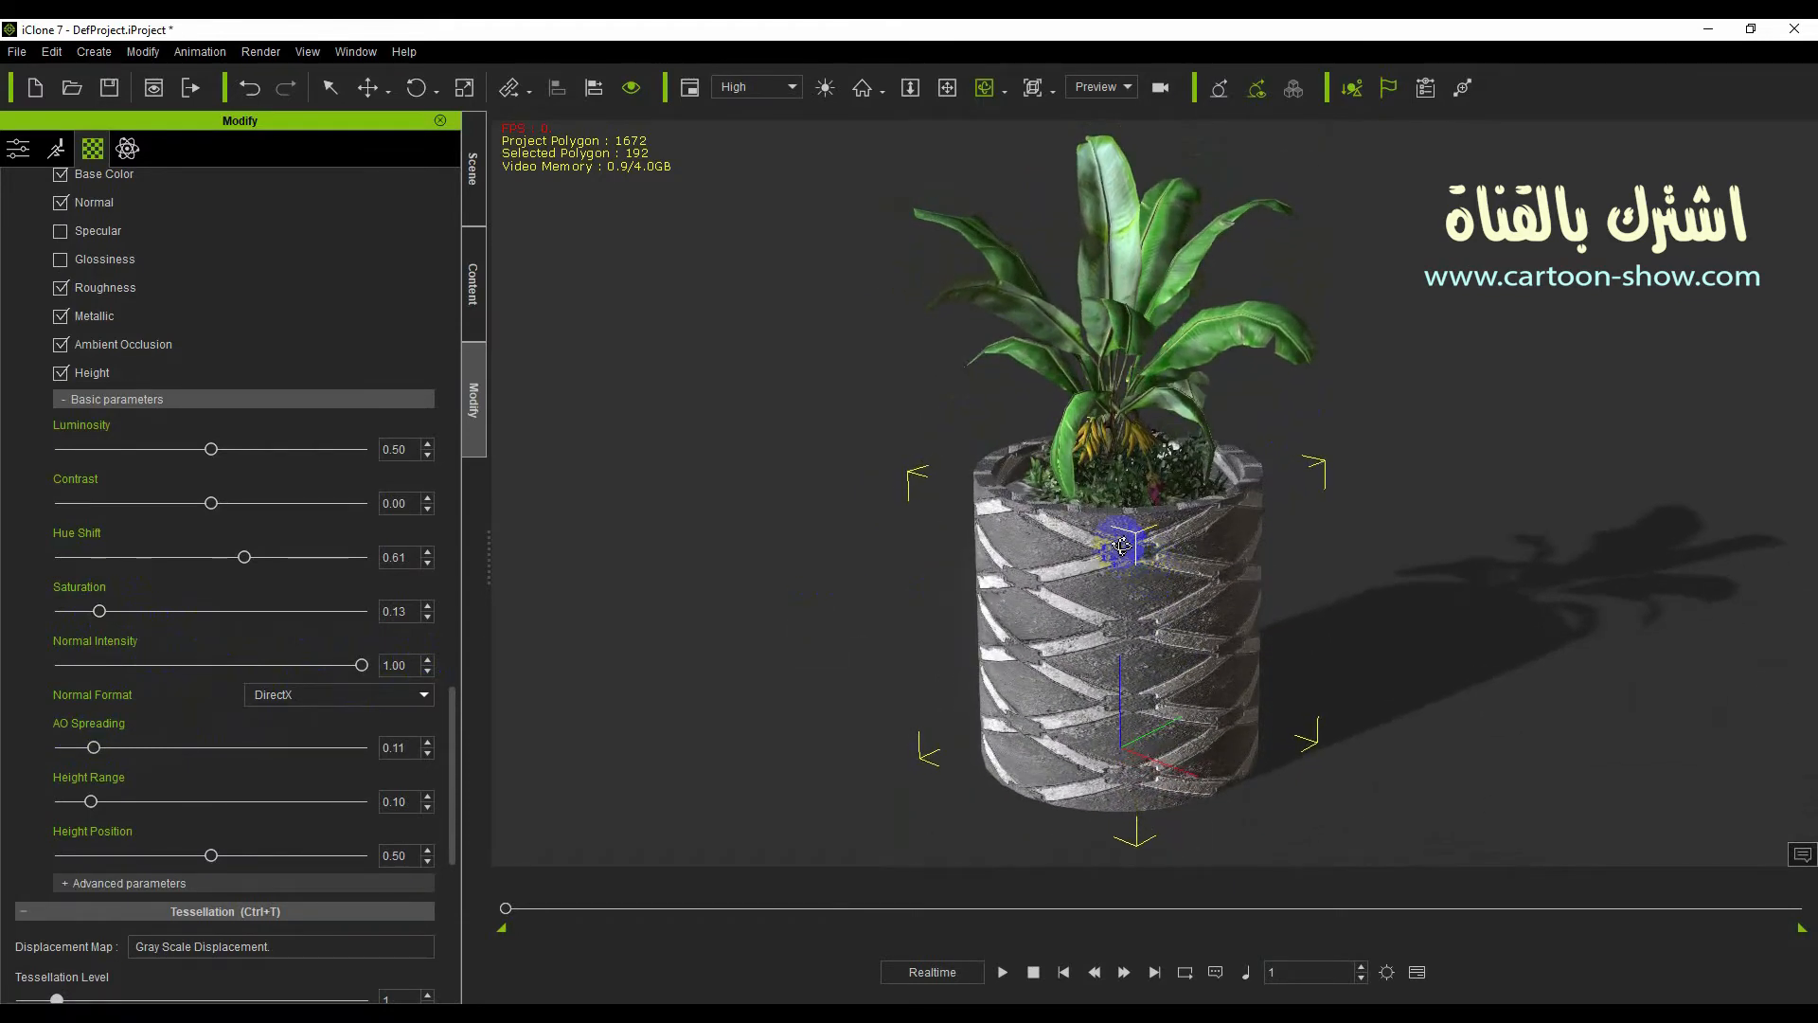
left_click(329, 87)
left_click(865, 466)
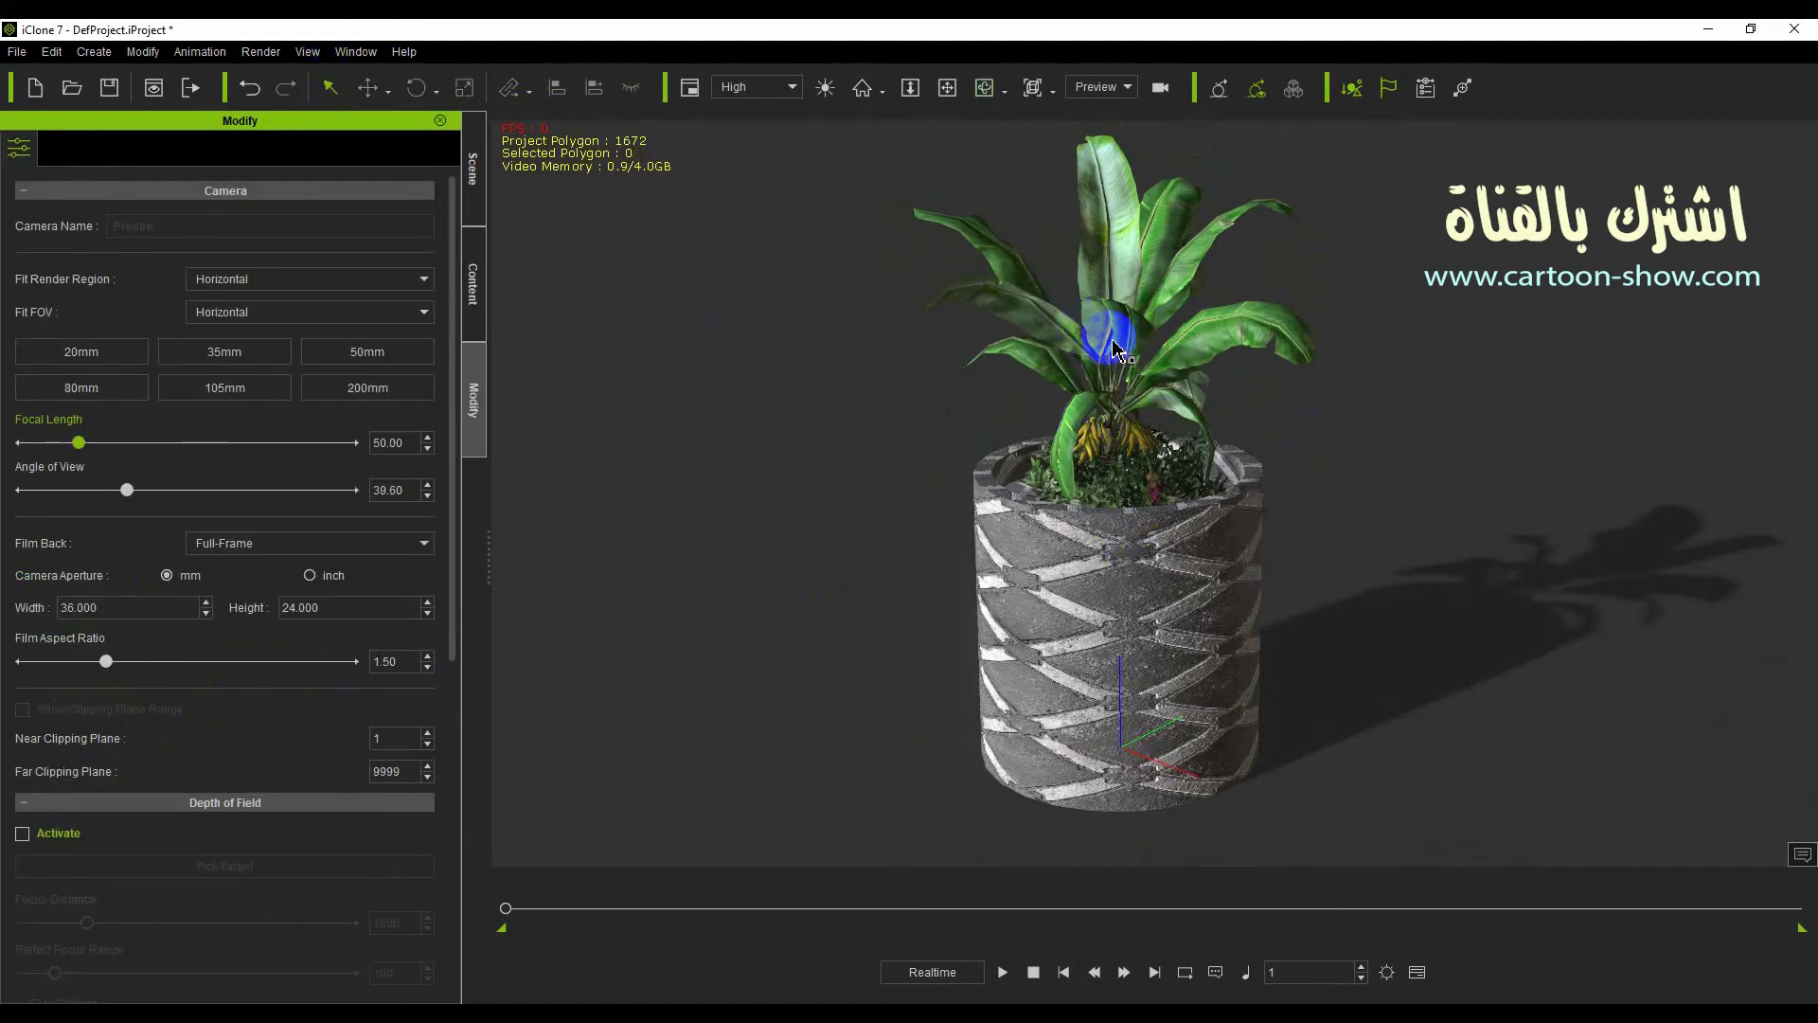
right_click_drag(824, 321, 649, 321)
Select the azalea in the scene and link it to the pipe as its parent.
left_click(473, 284)
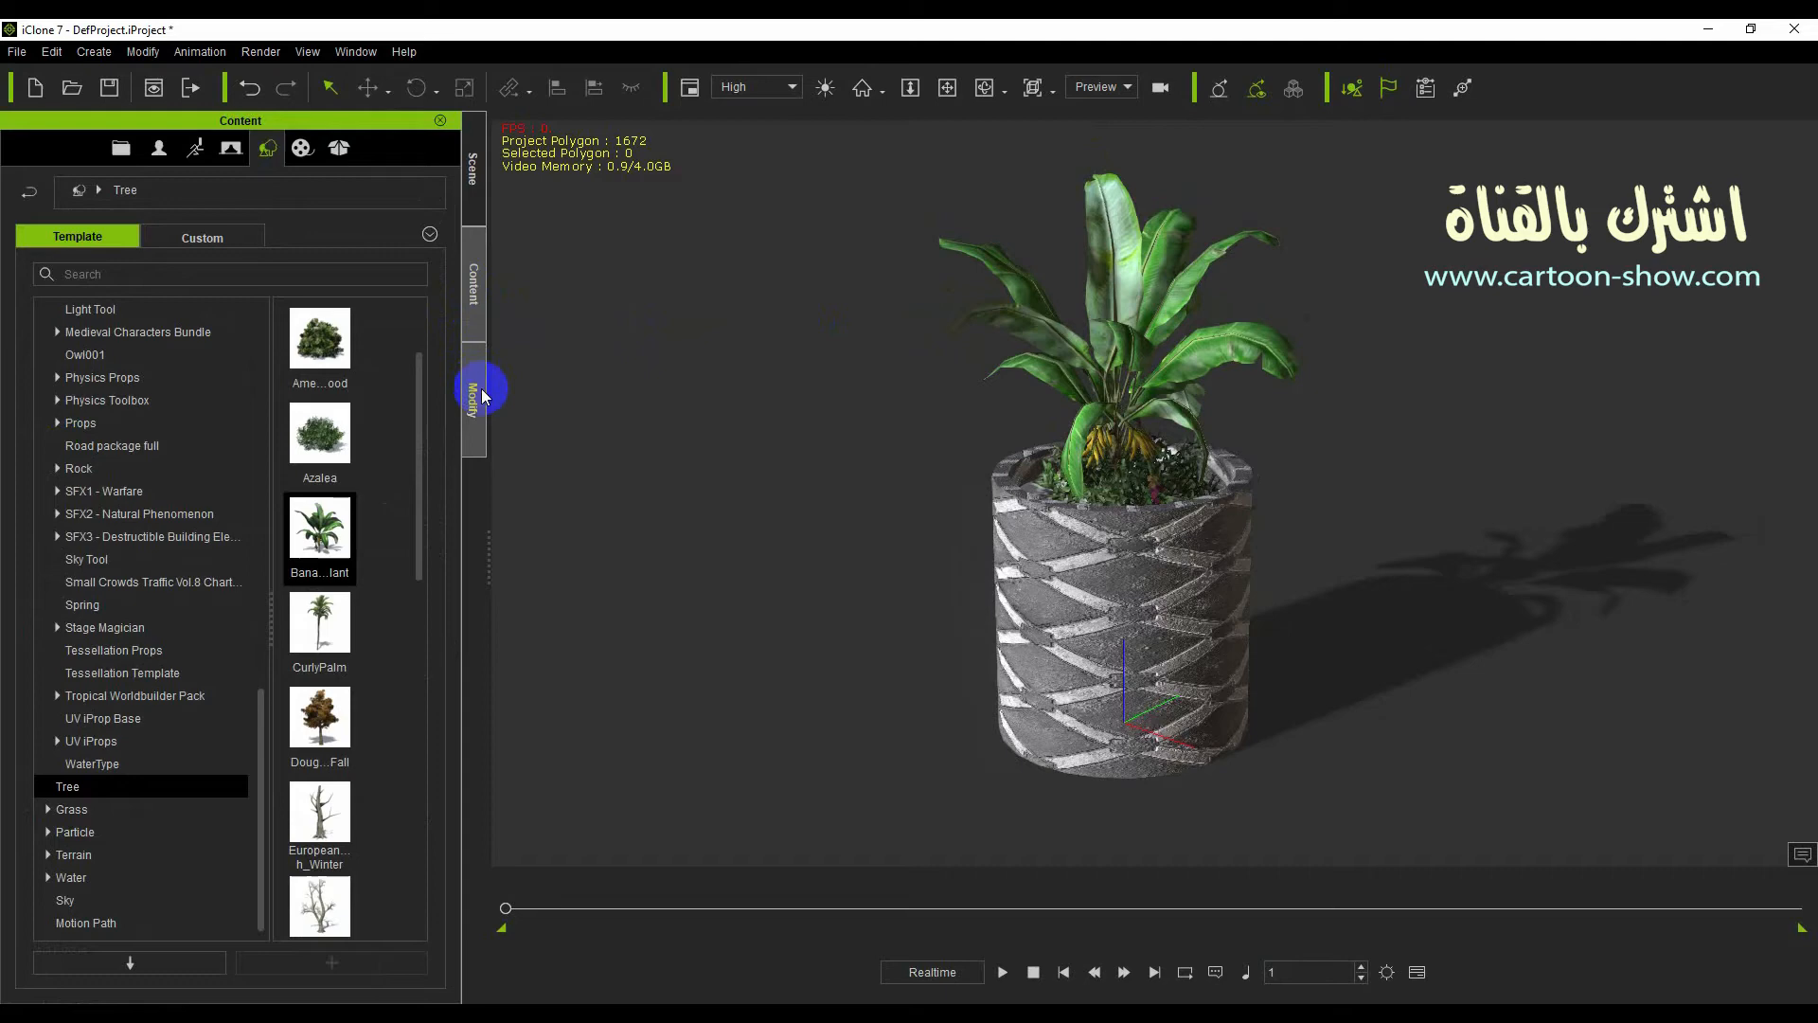
left_click(482, 395)
left_click(473, 180)
left_click(123, 360)
left_click(98, 343)
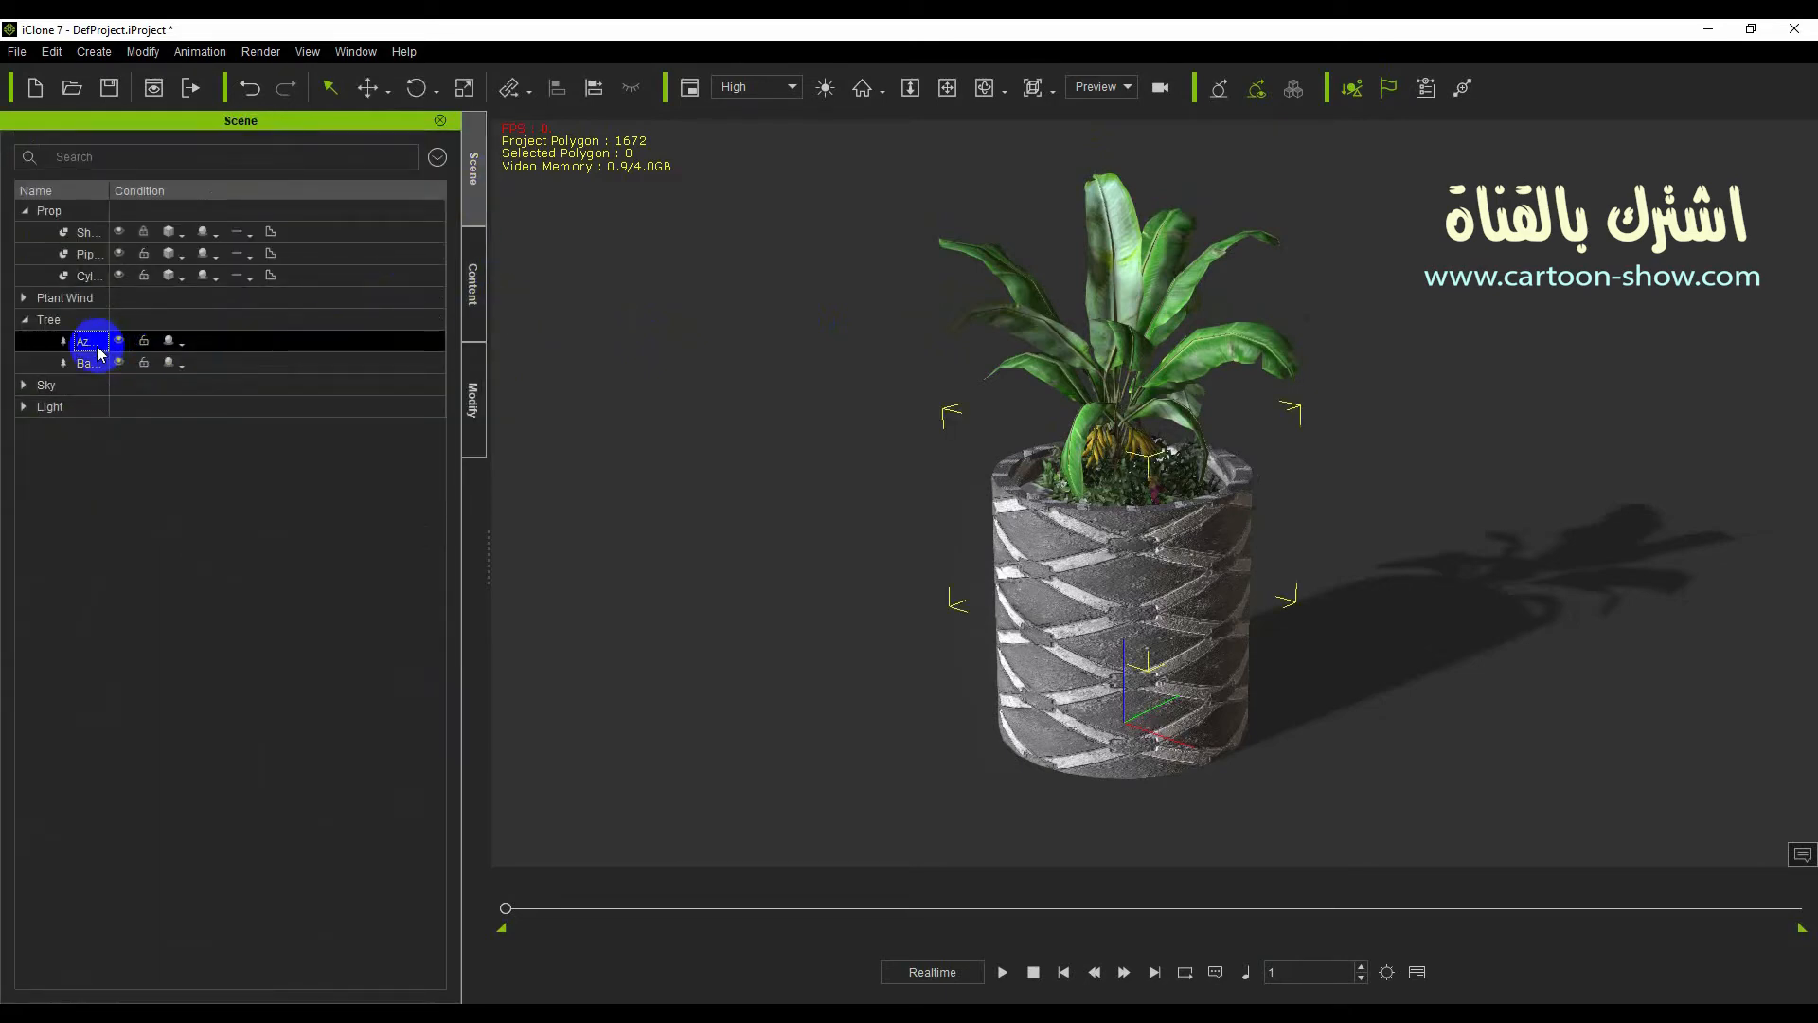
left_click(471, 390)
scroll(222, 416, "down", 1)
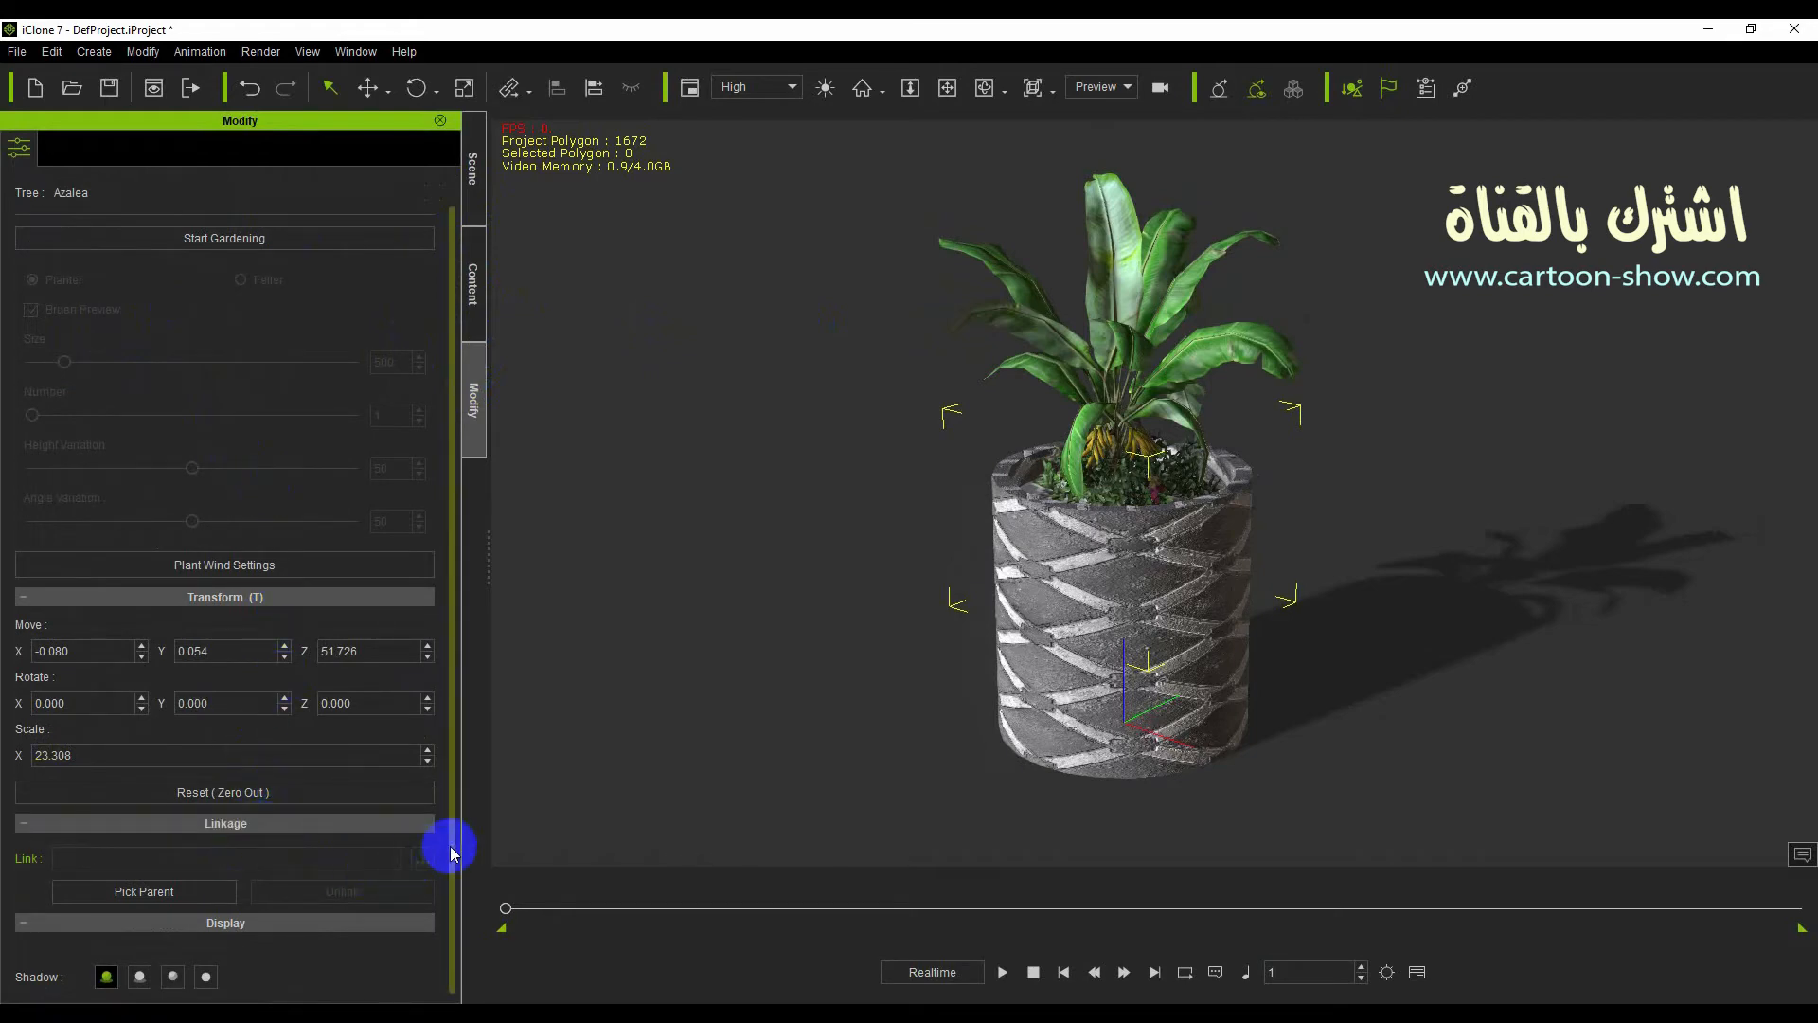
left_click(237, 899)
left_click(1068, 668)
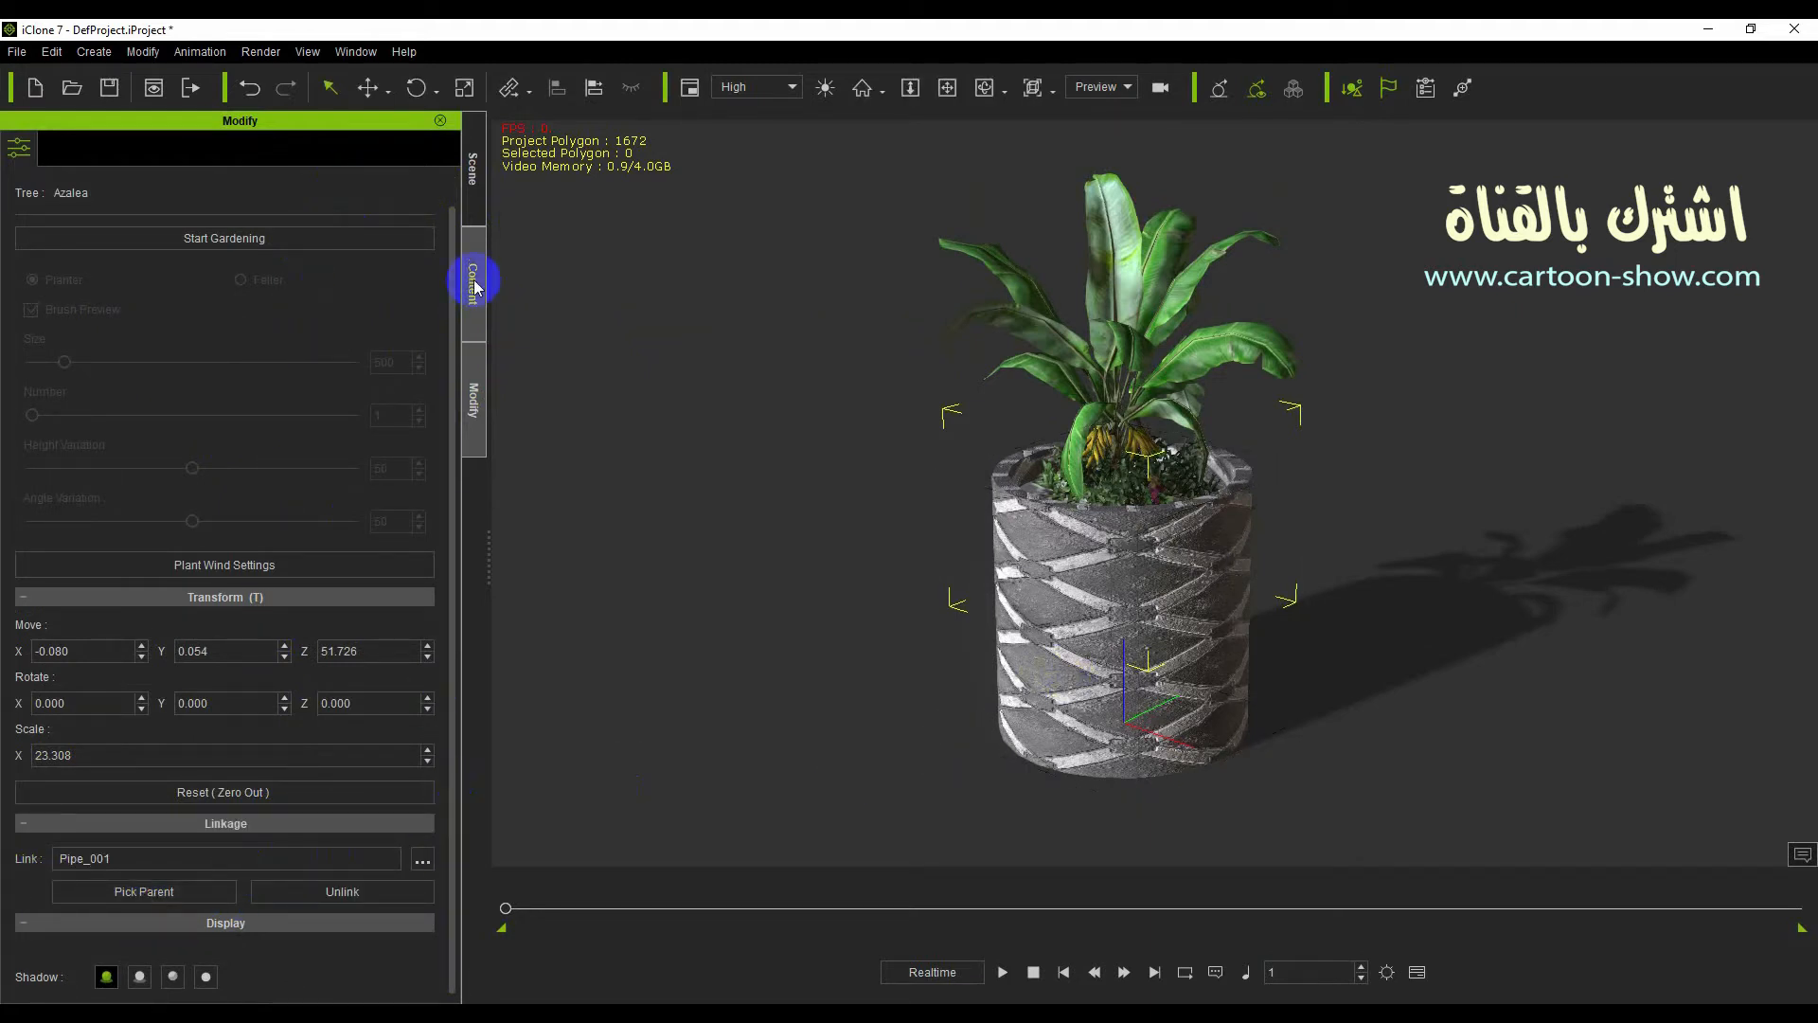
Select the banana plant in the scene and link it to the pipe as its parent.
left_click(472, 217)
left_click(81, 361)
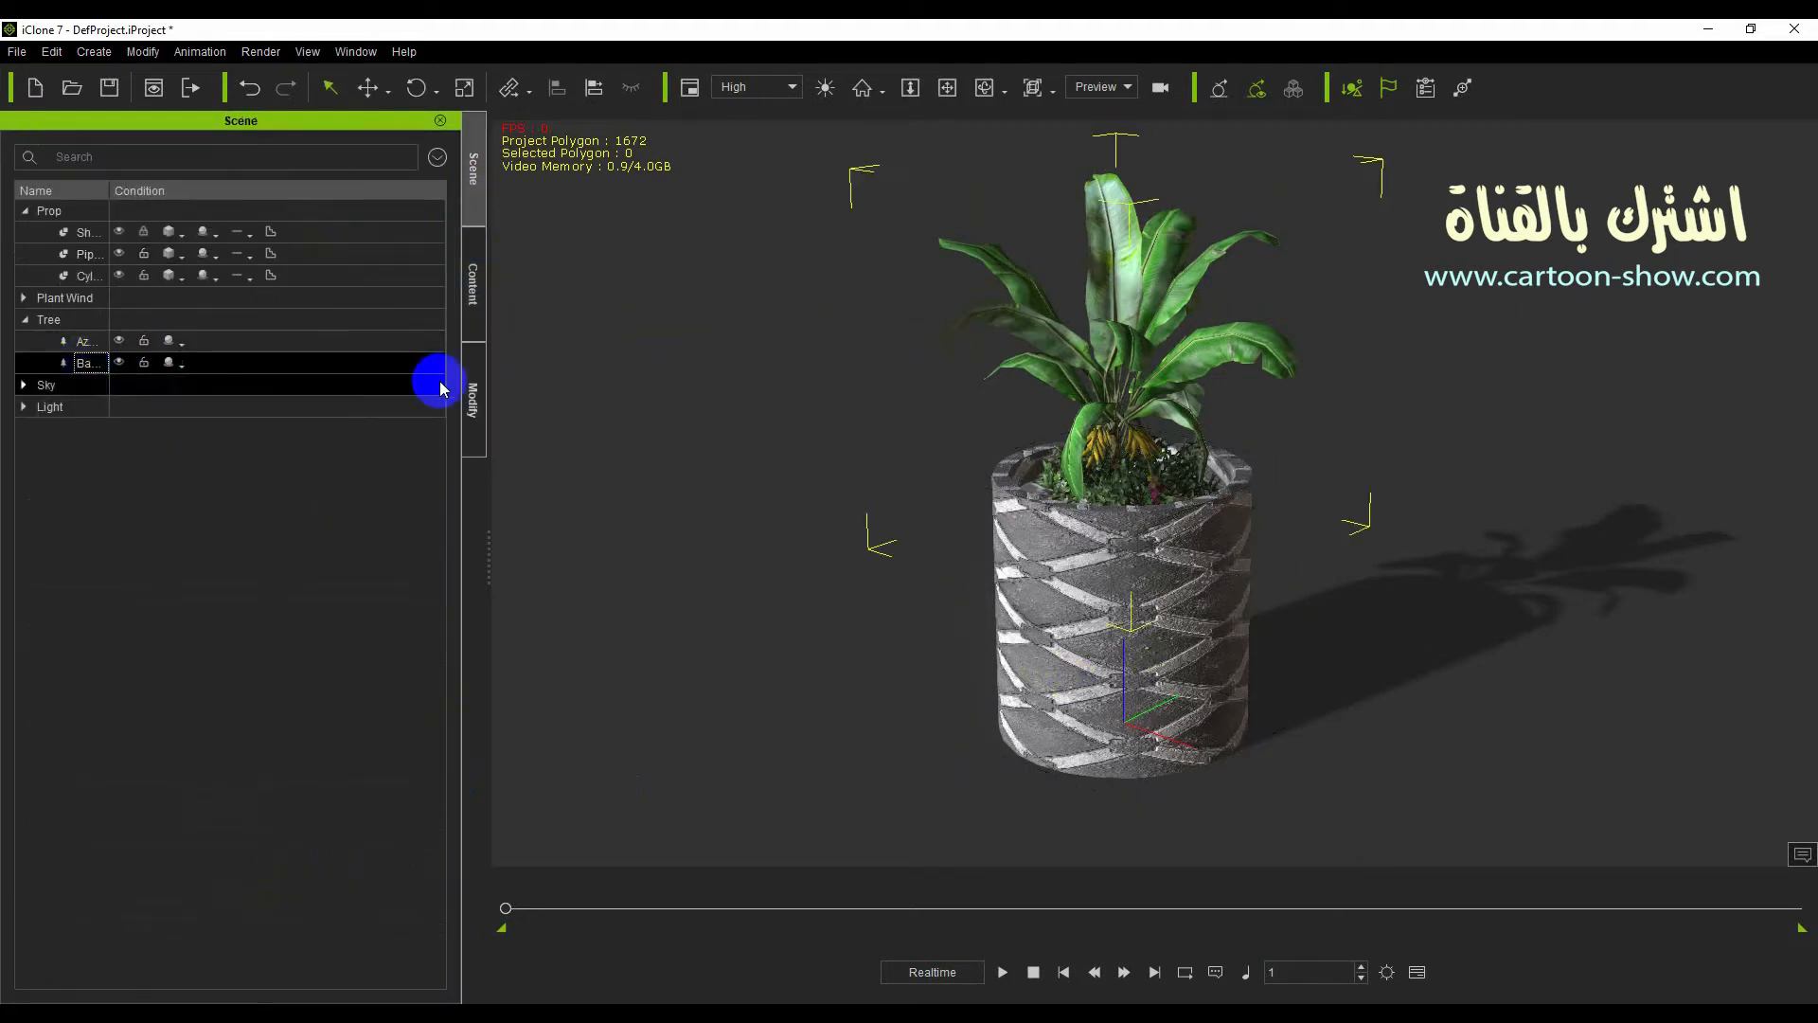
left_click(467, 398)
left_click(183, 887)
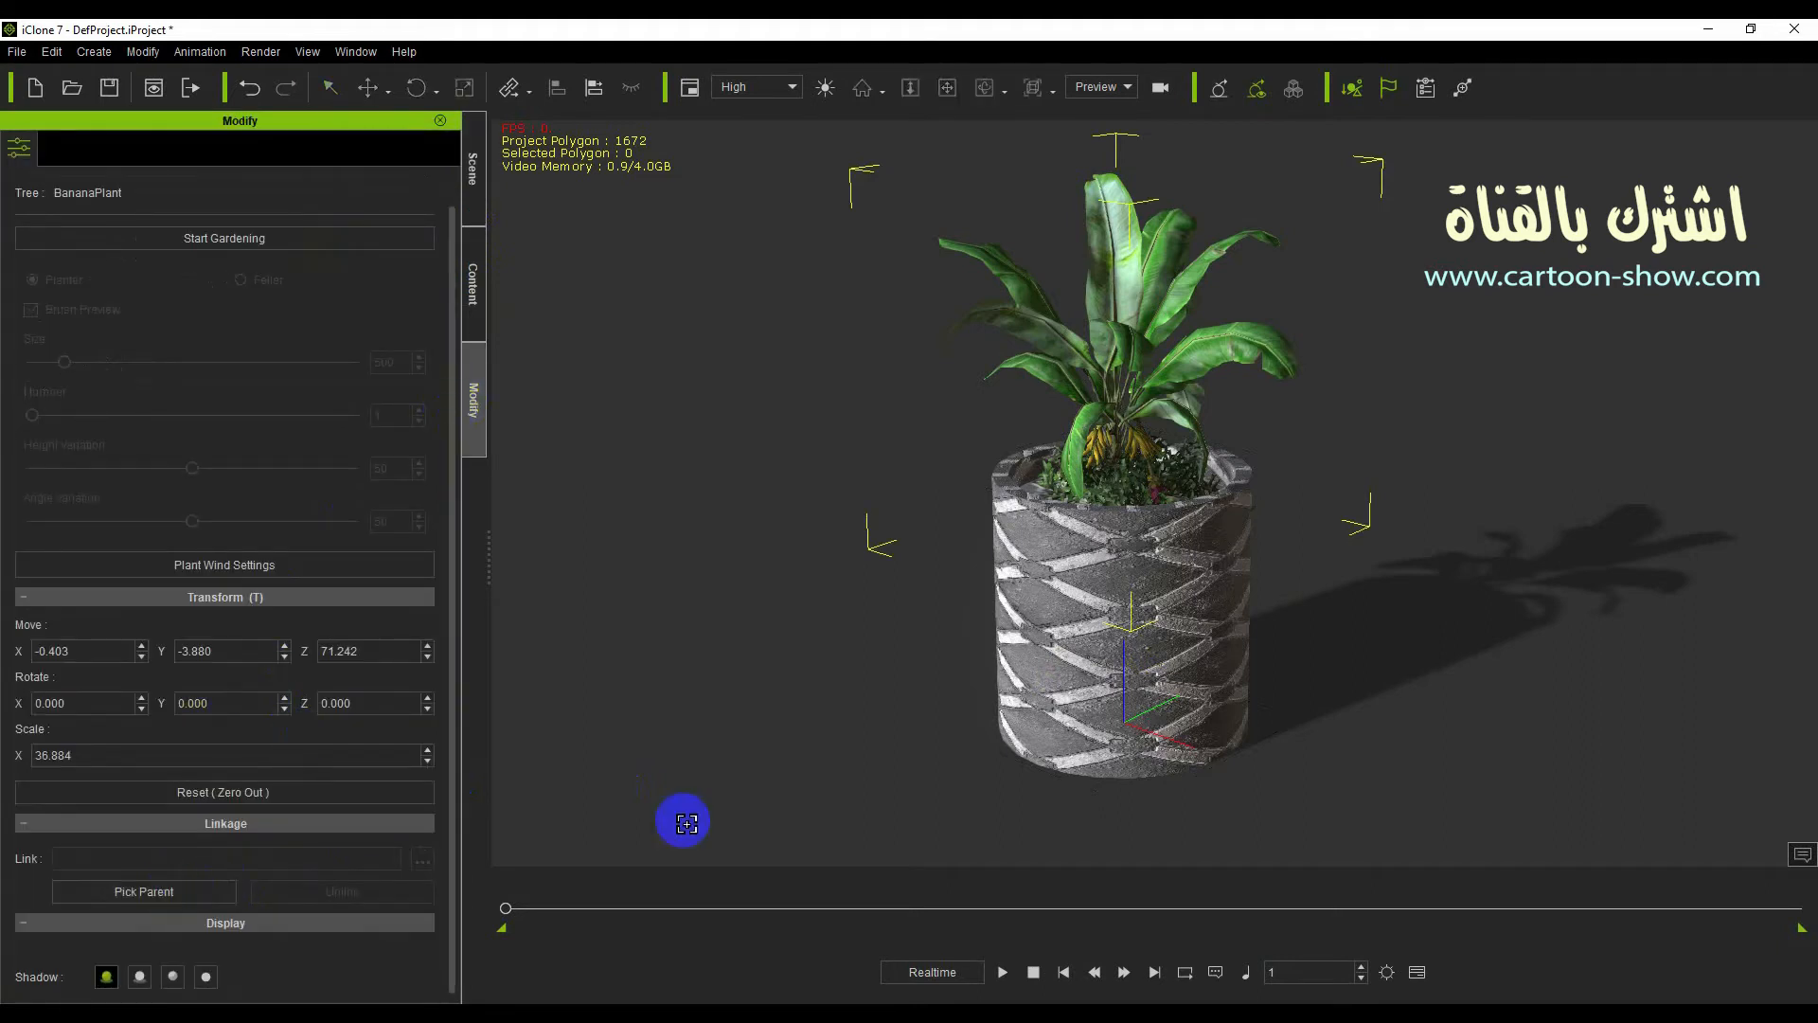
left_click(1072, 655)
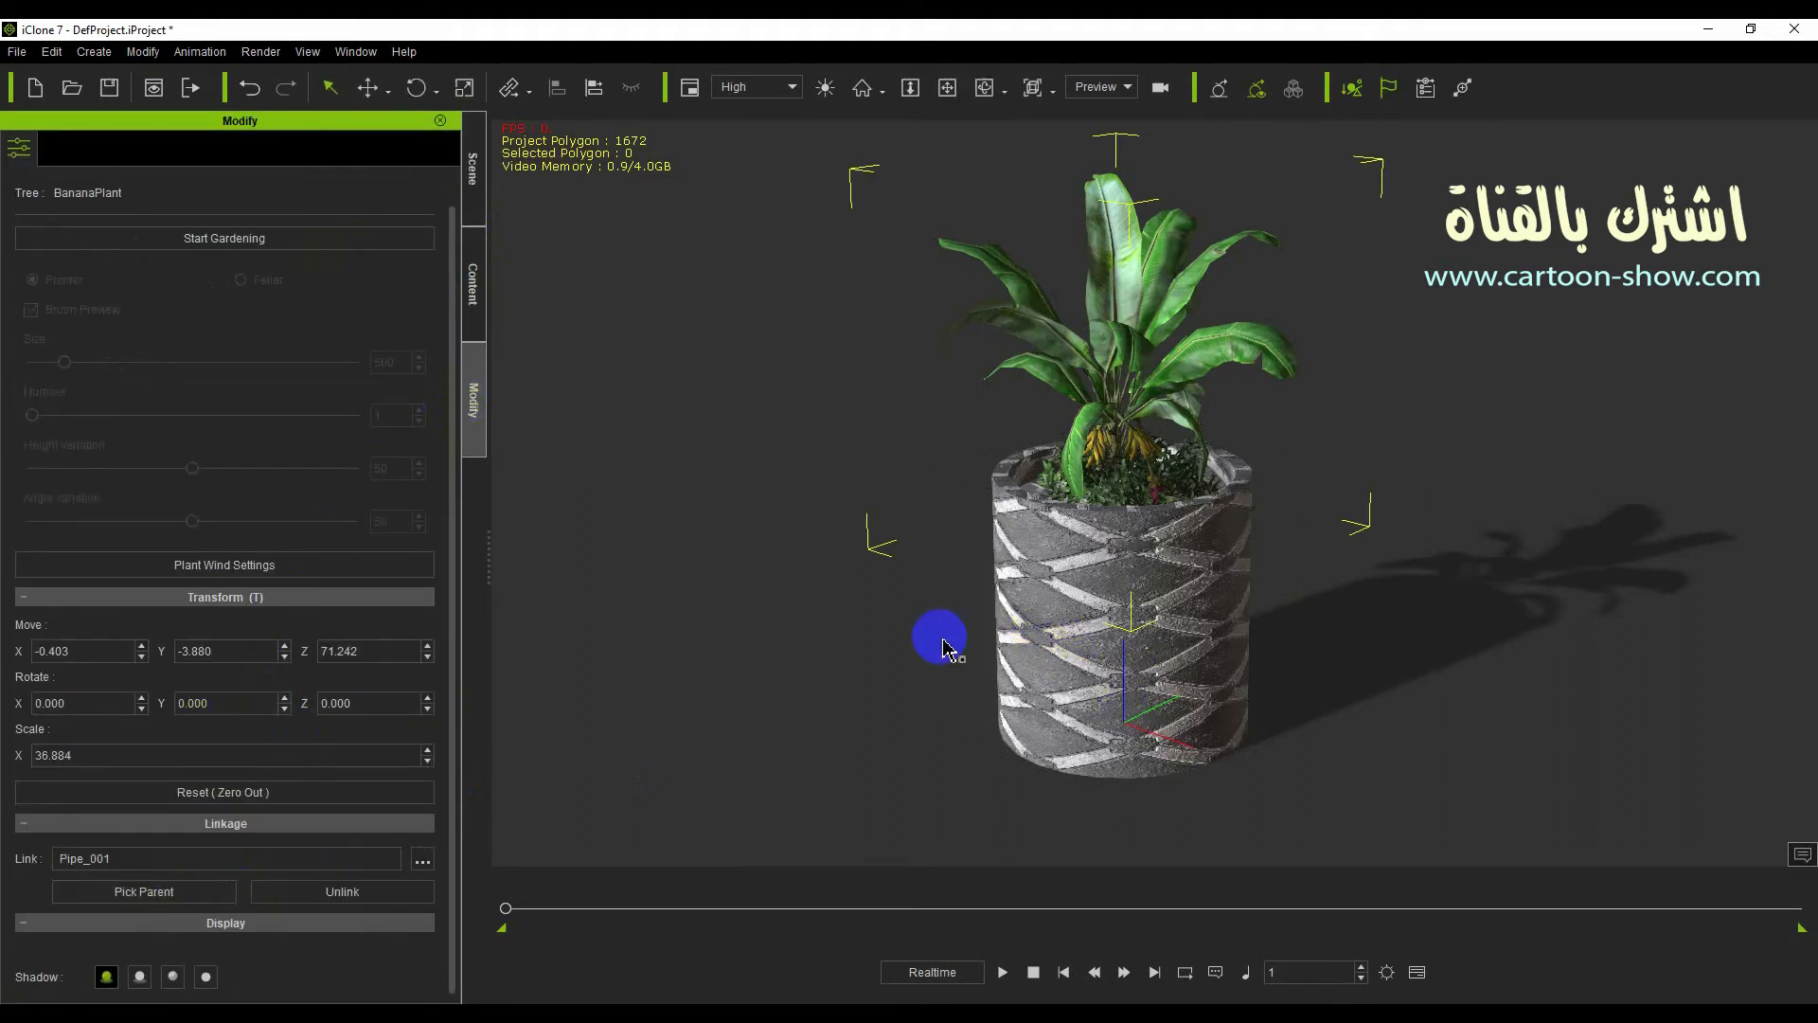
Select the cylinder disc inside the pot and attach it to the pipe as its parent.
left_click(473, 169)
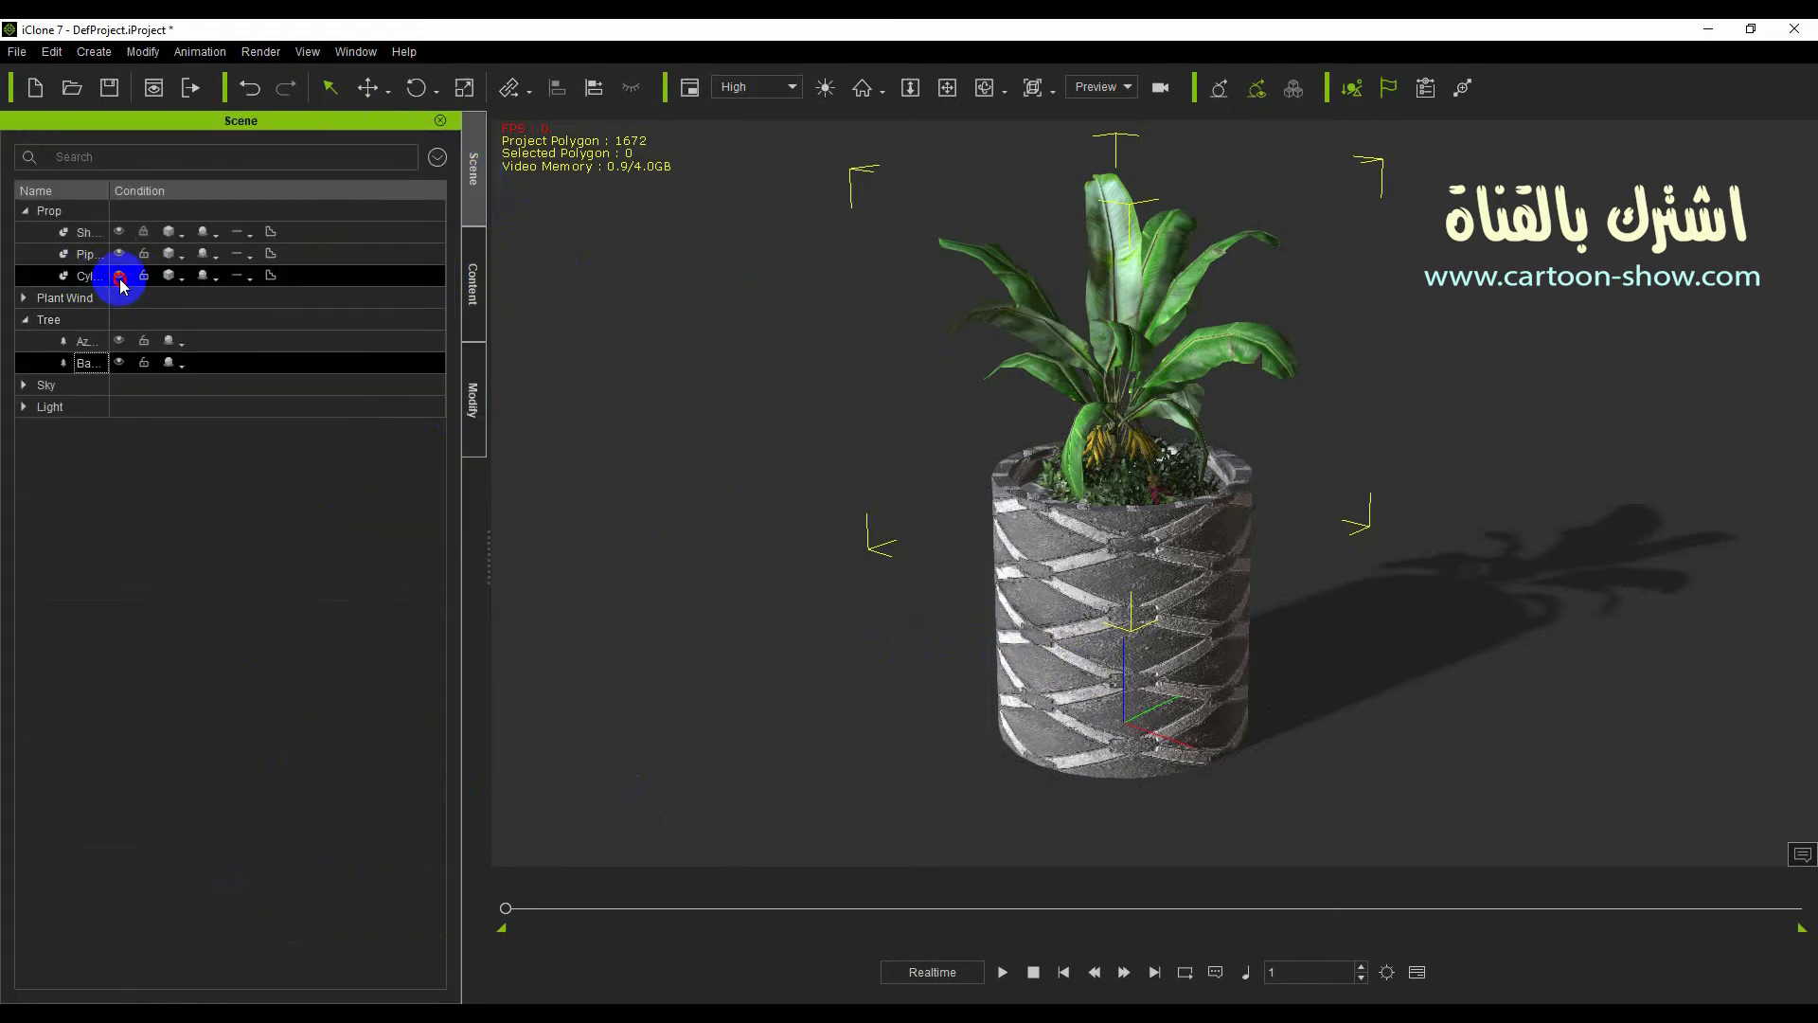
left_click(120, 276)
left_click(474, 401)
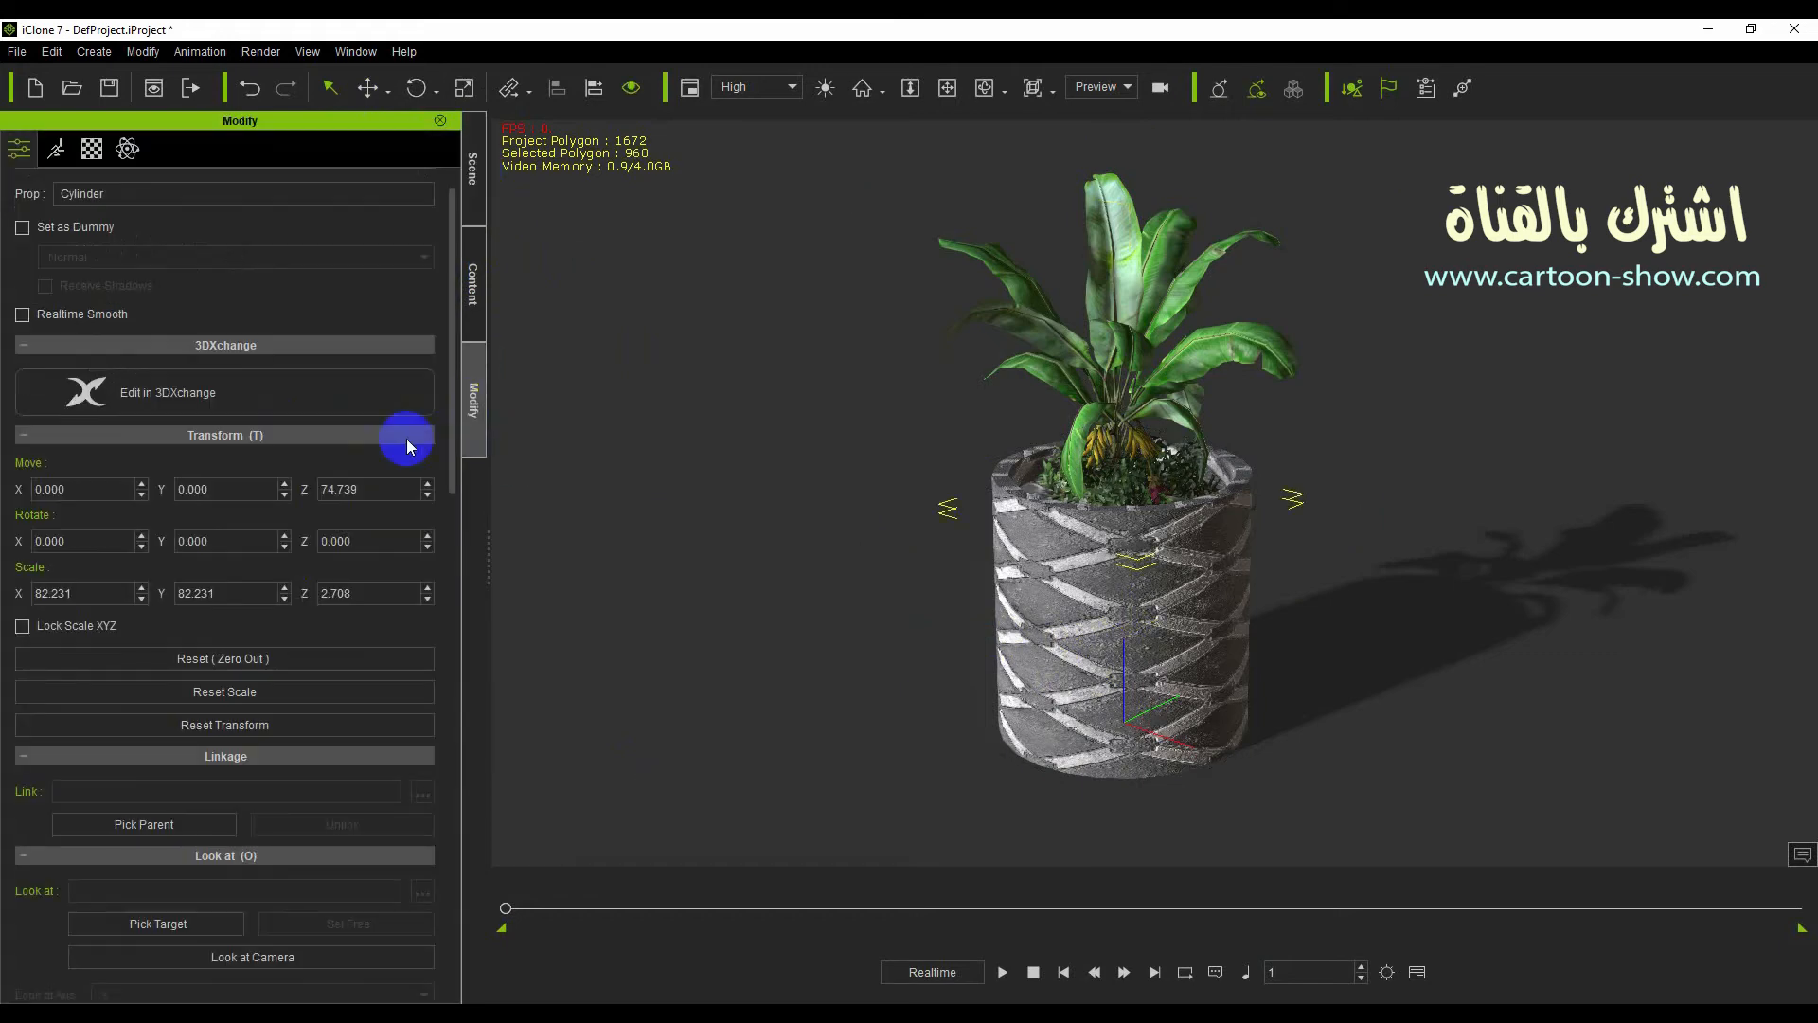
scroll(379, 531, "down", 3)
scroll(237, 715, "down", 3)
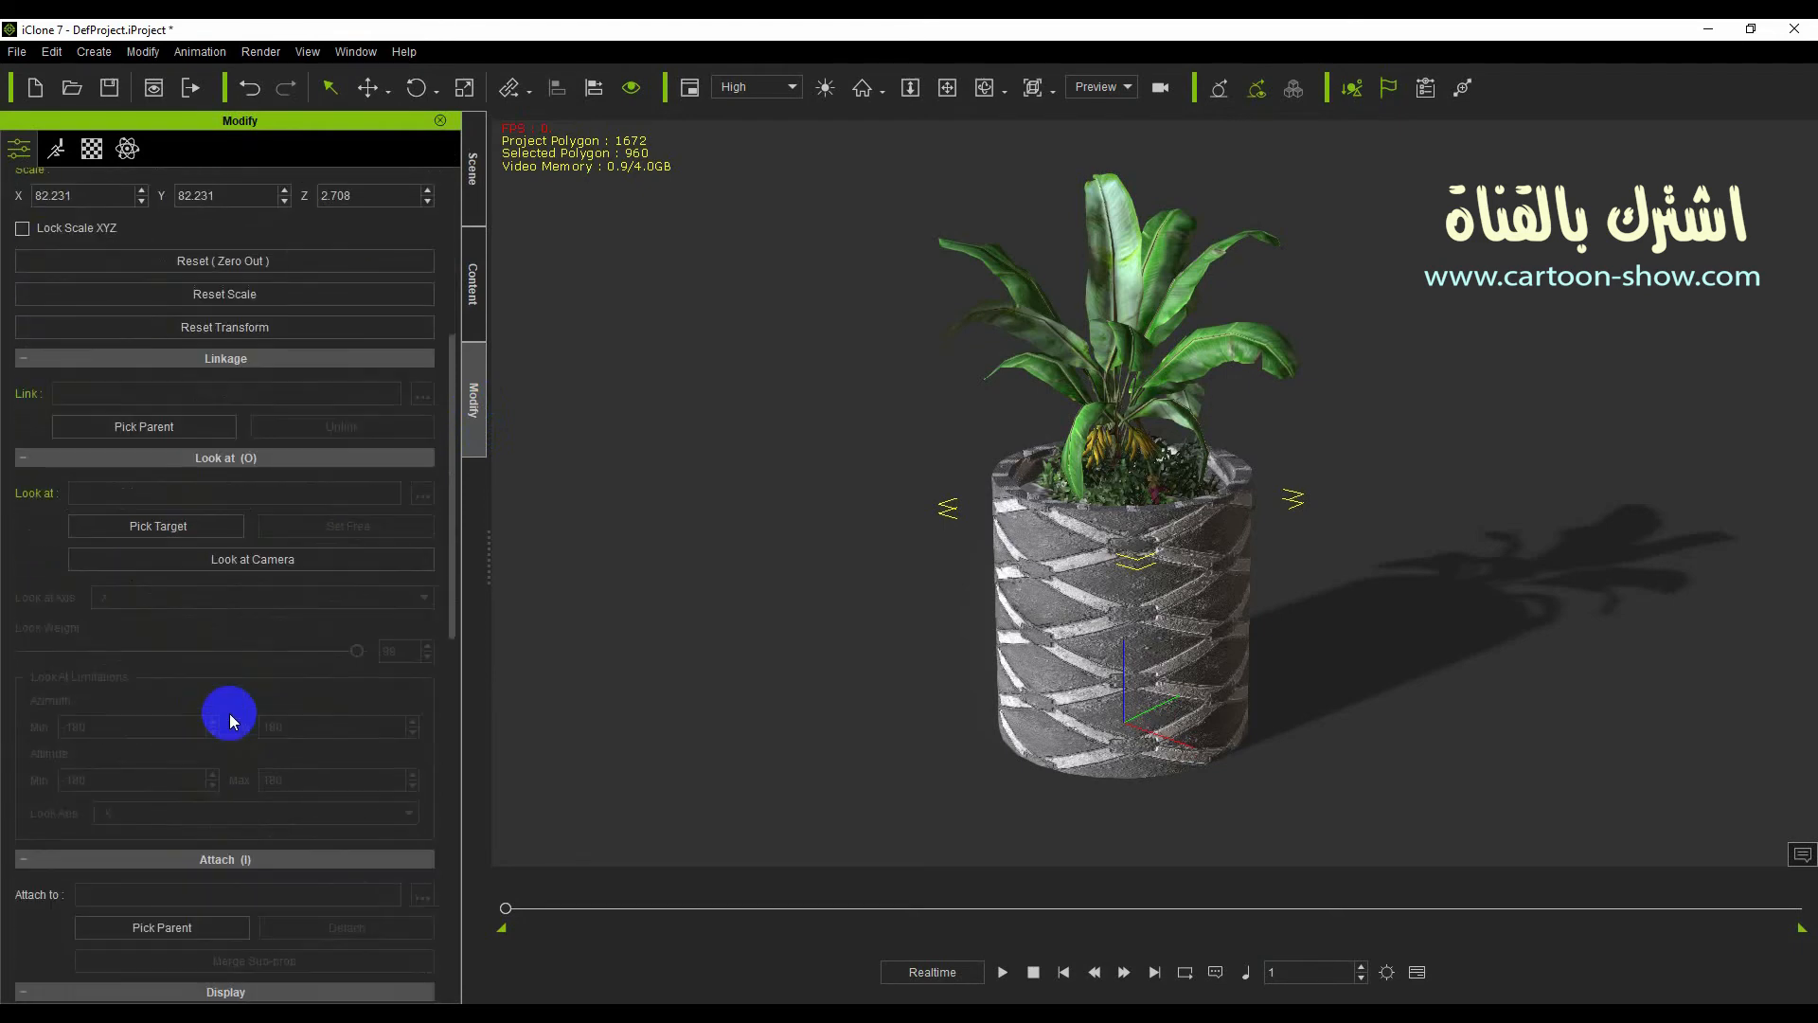
left_click(177, 826)
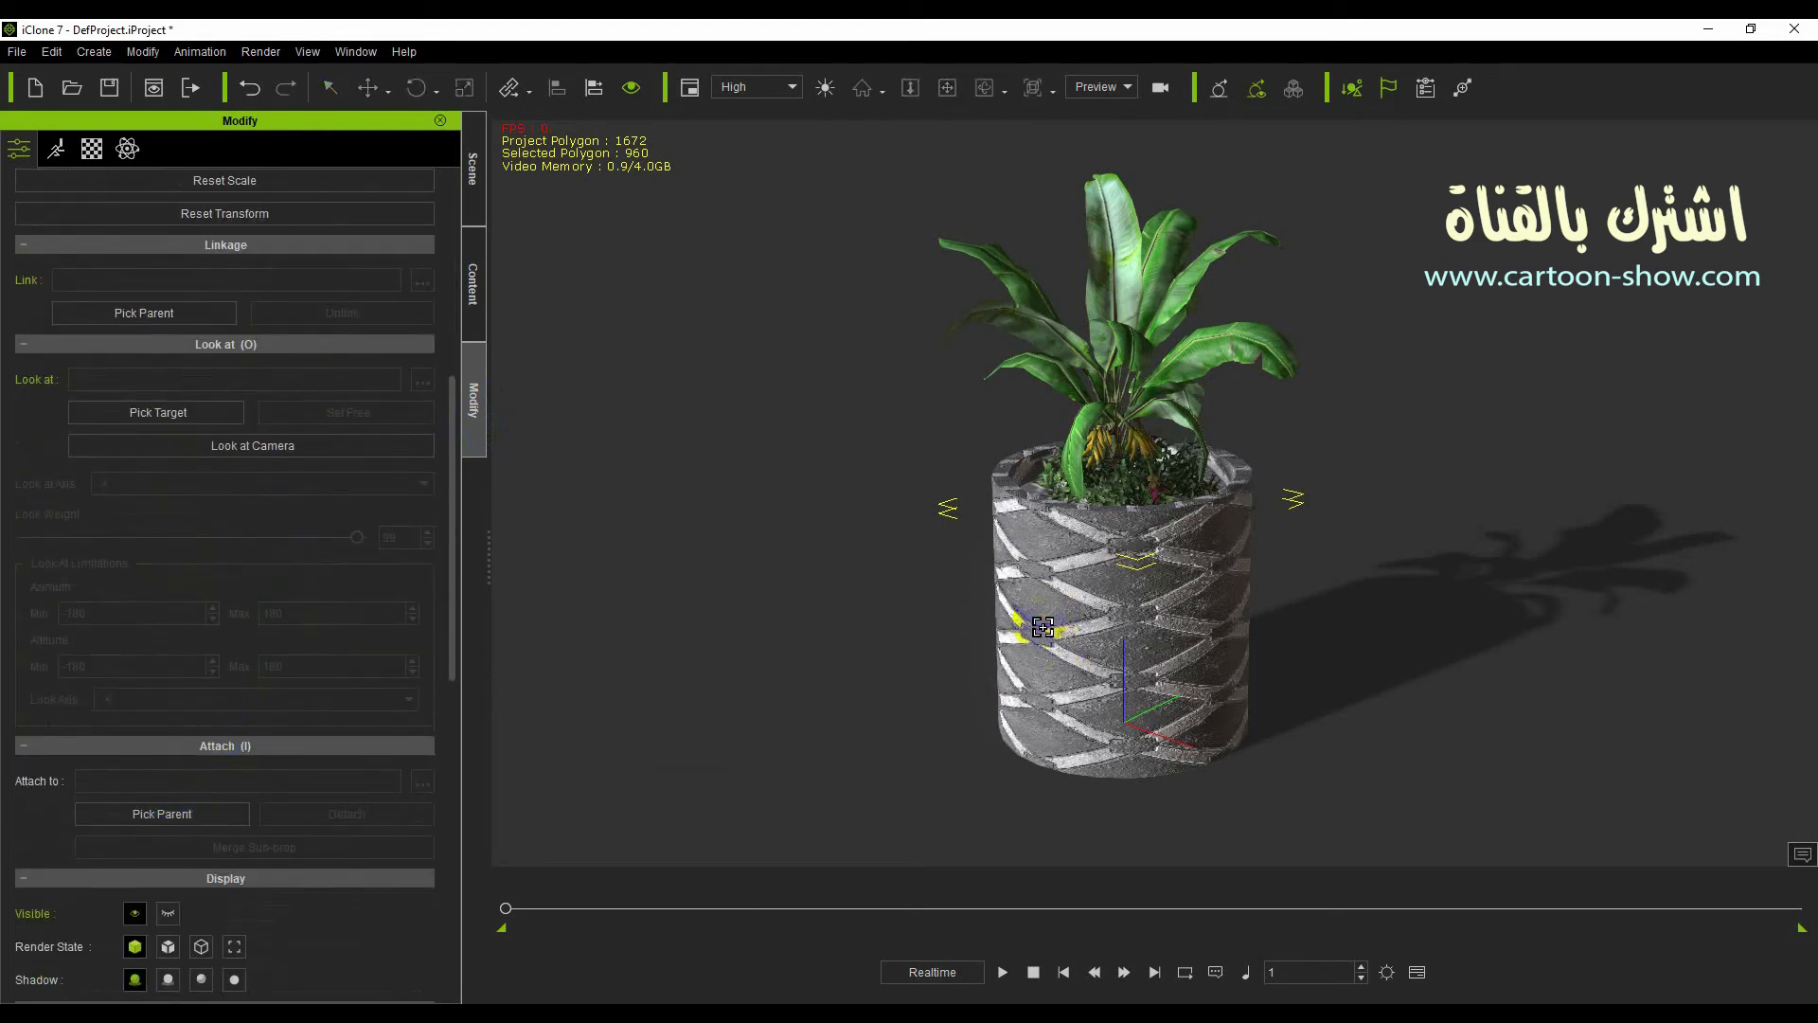
left_click(1042, 627)
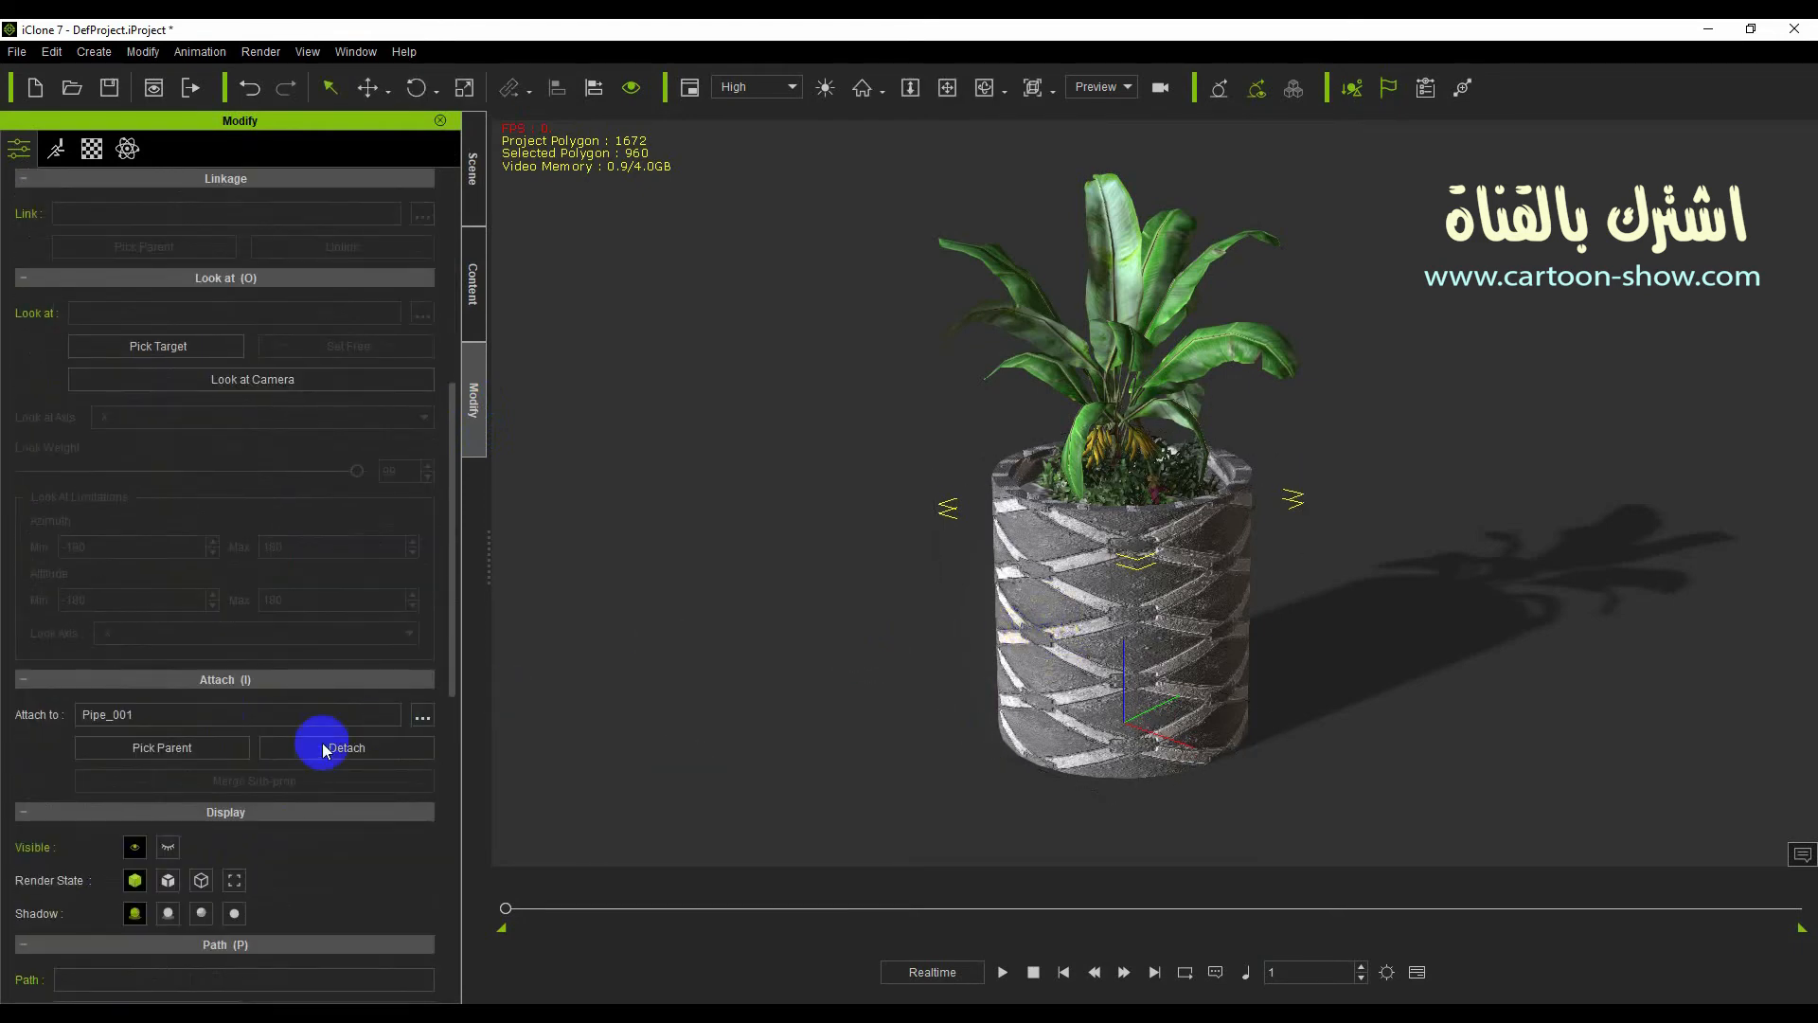
scroll(325, 743, "down", 1)
scroll(849, 648, "up", 3)
scroll(849, 635, "down", 3)
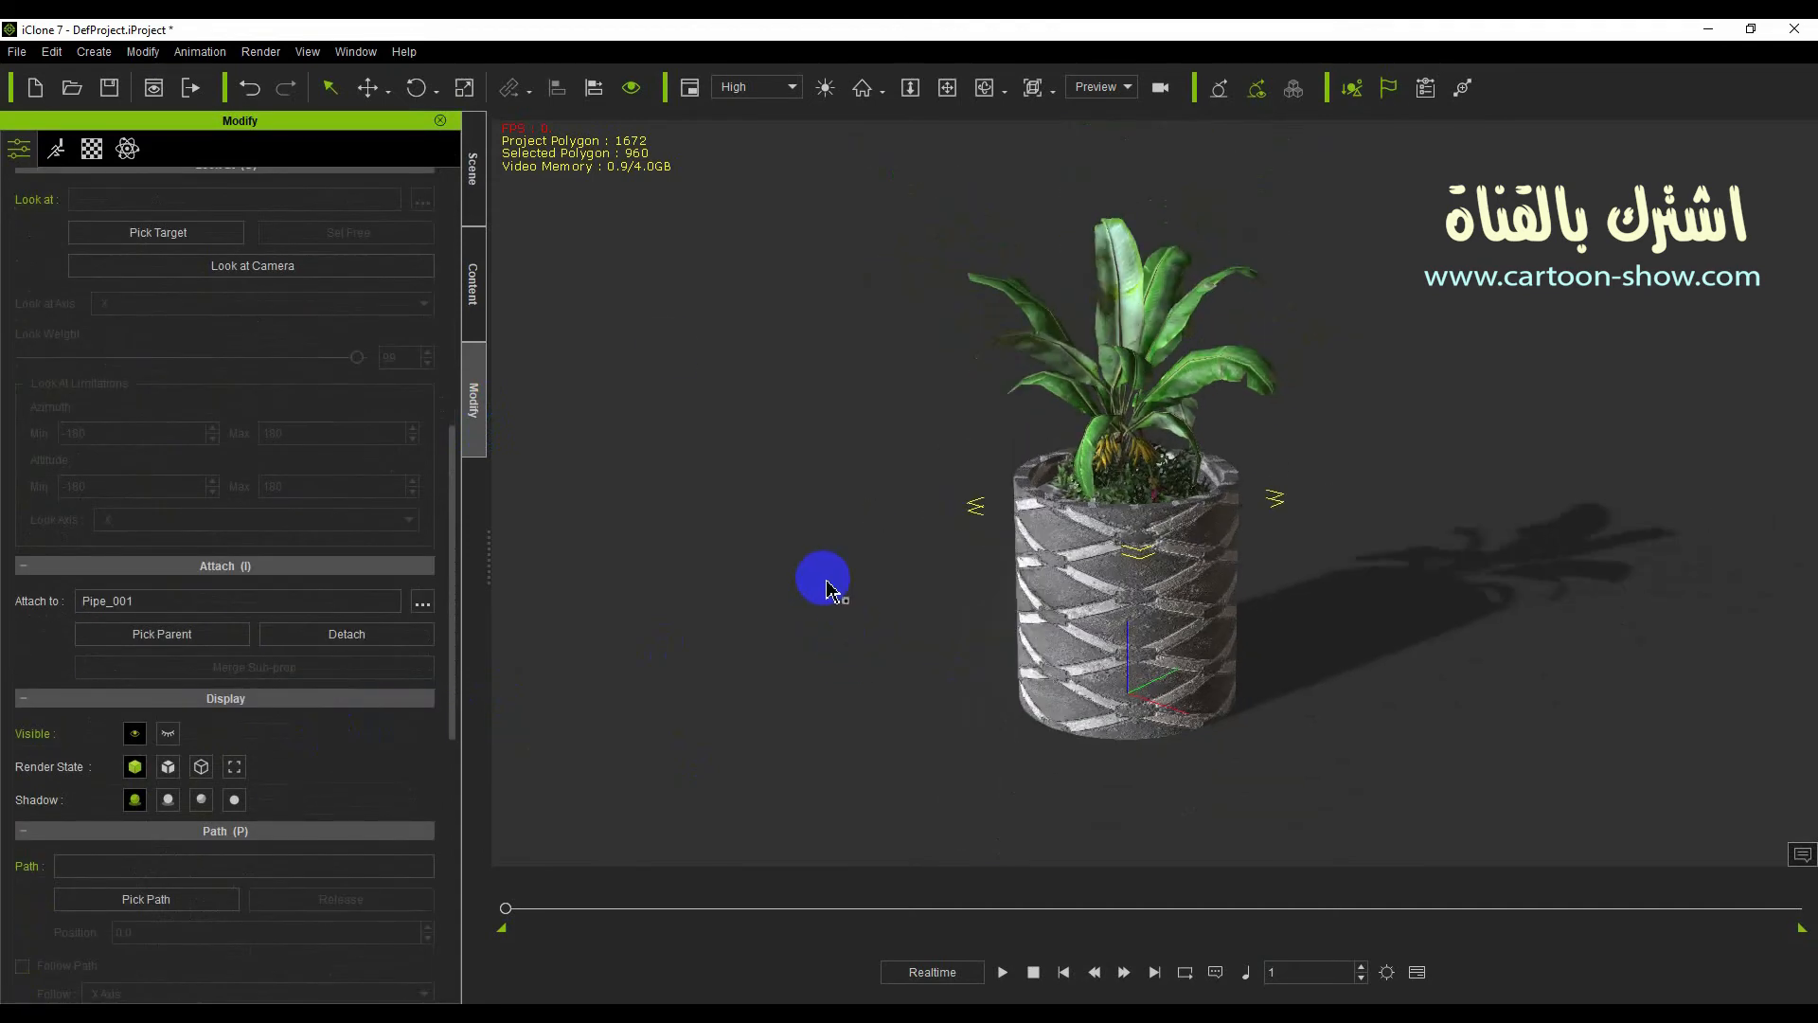
Browse the set and prop categories in the content library's template tree.
left_click(473, 283)
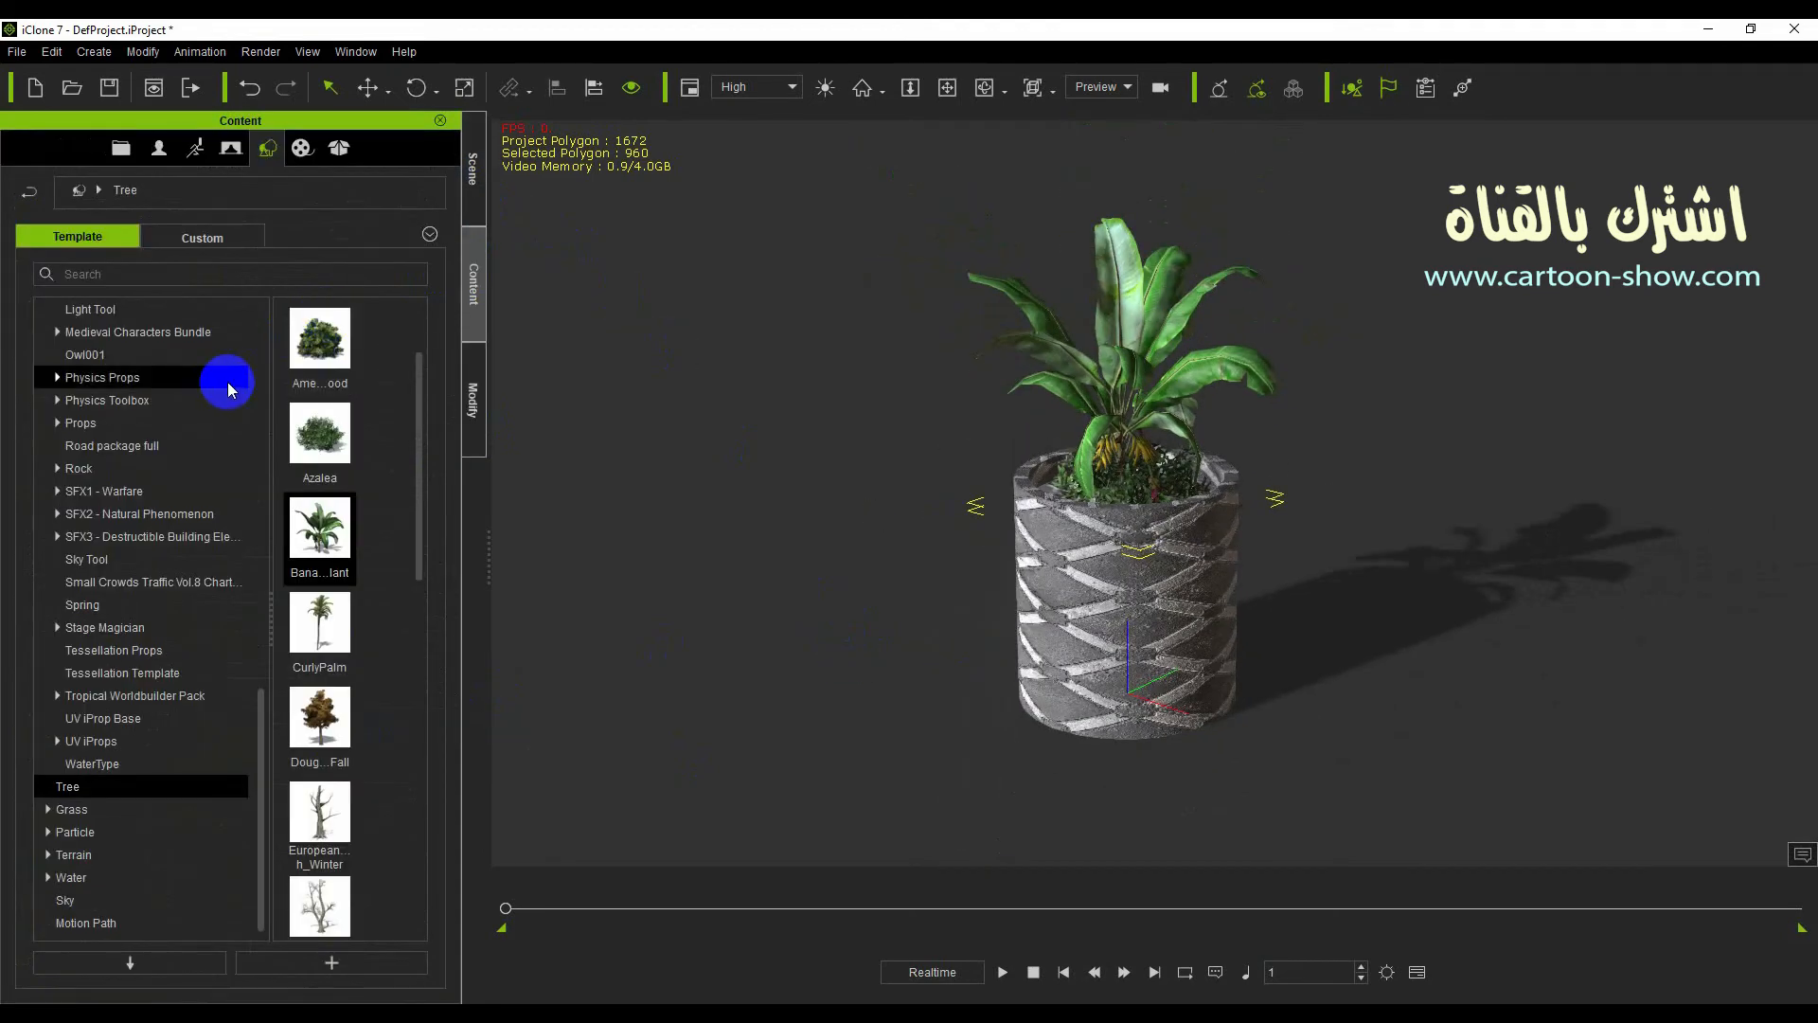
scroll(228, 389, "up", 12)
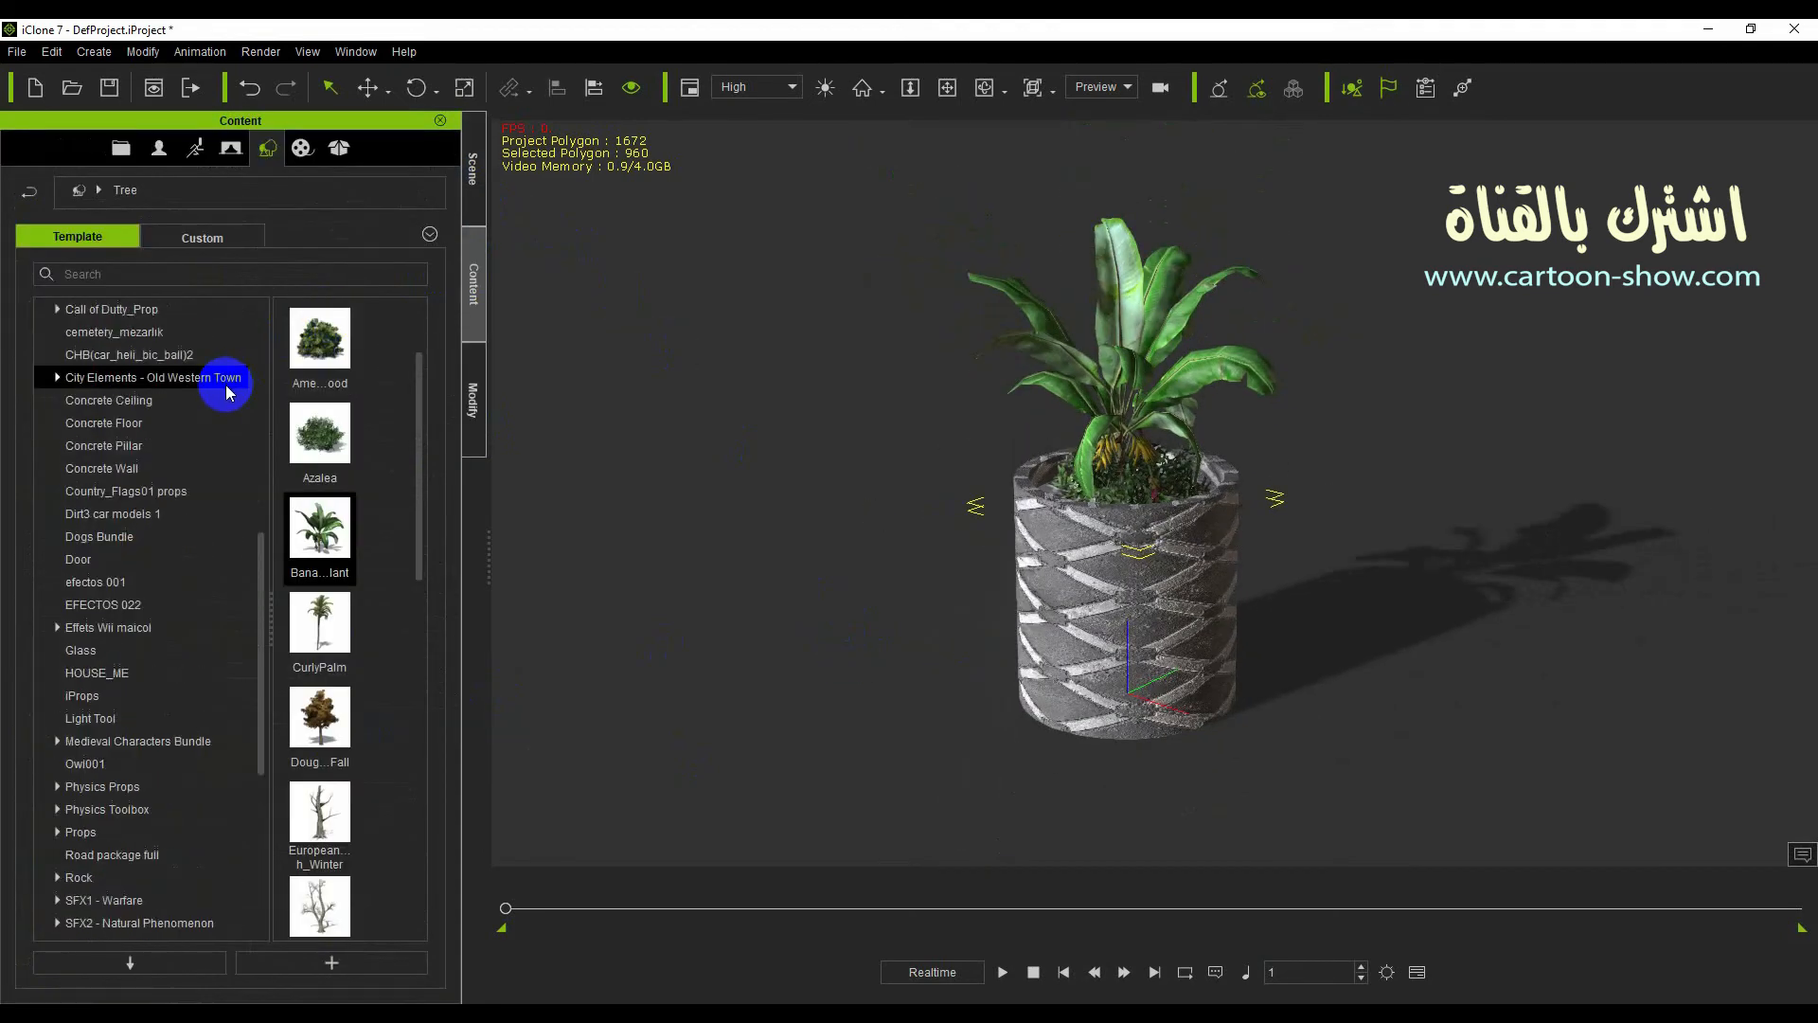
scroll(216, 412, "down", 15)
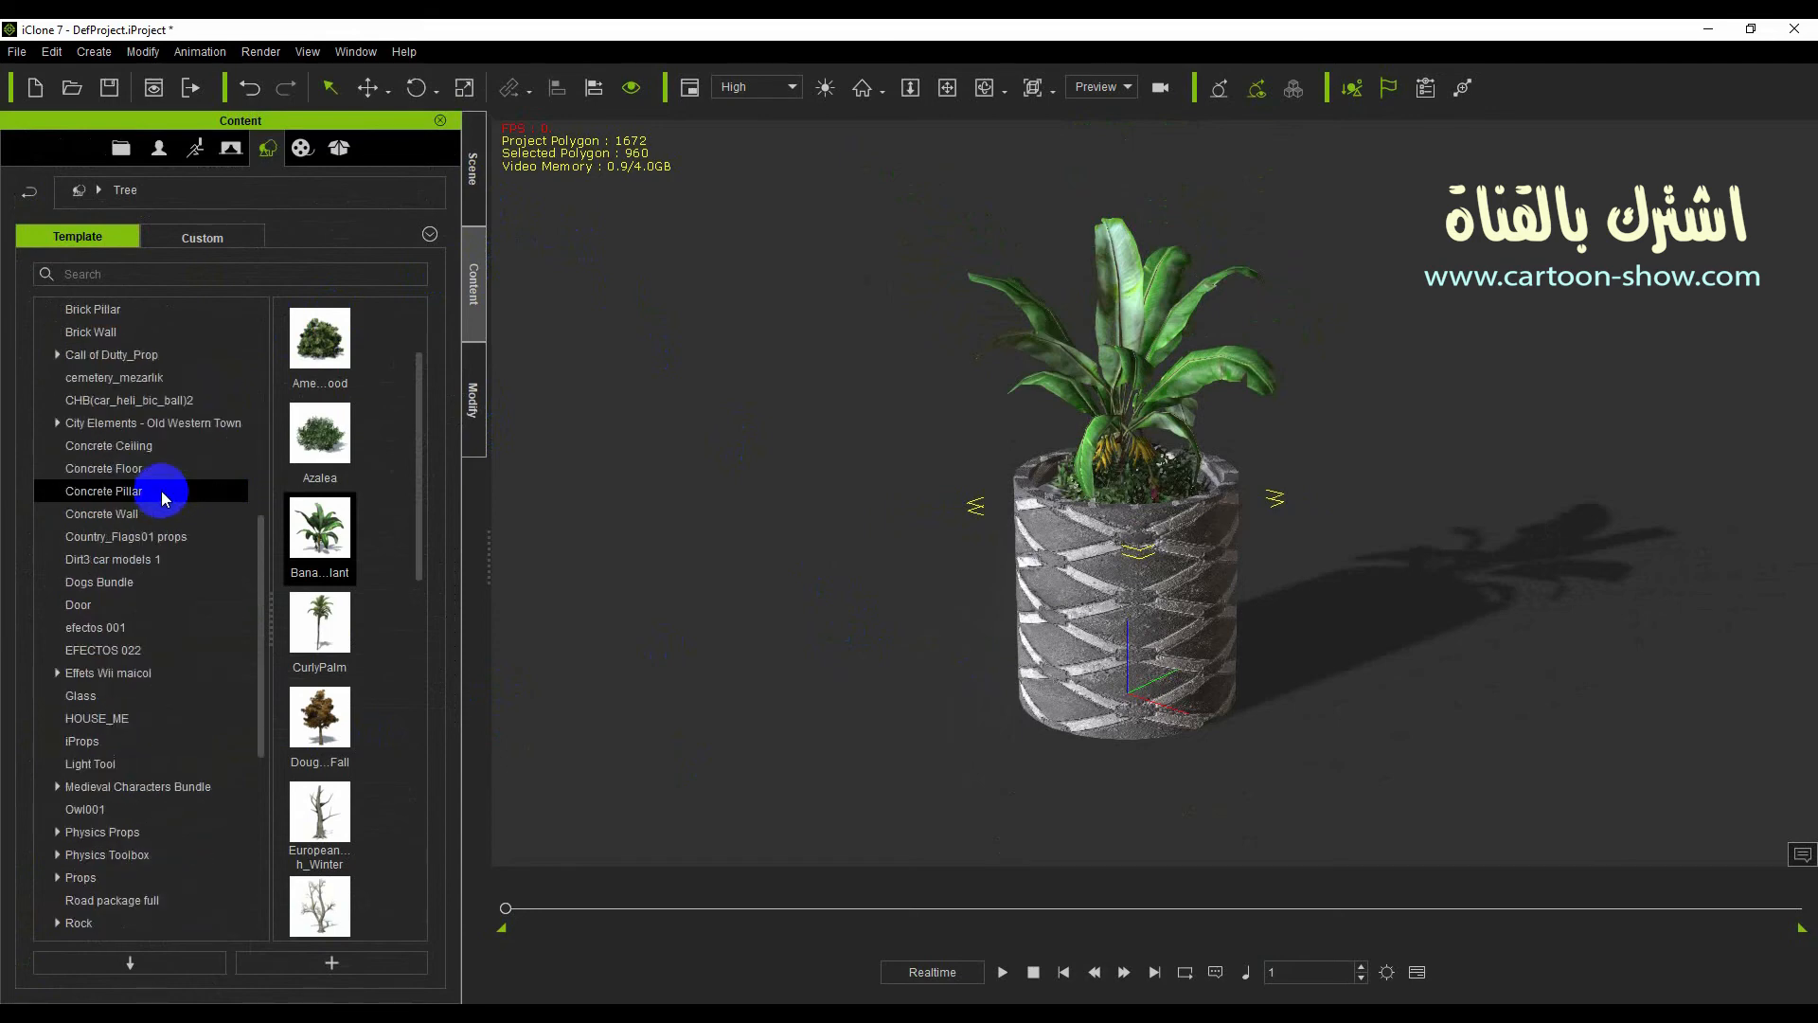
scroll(147, 550, "down", 2)
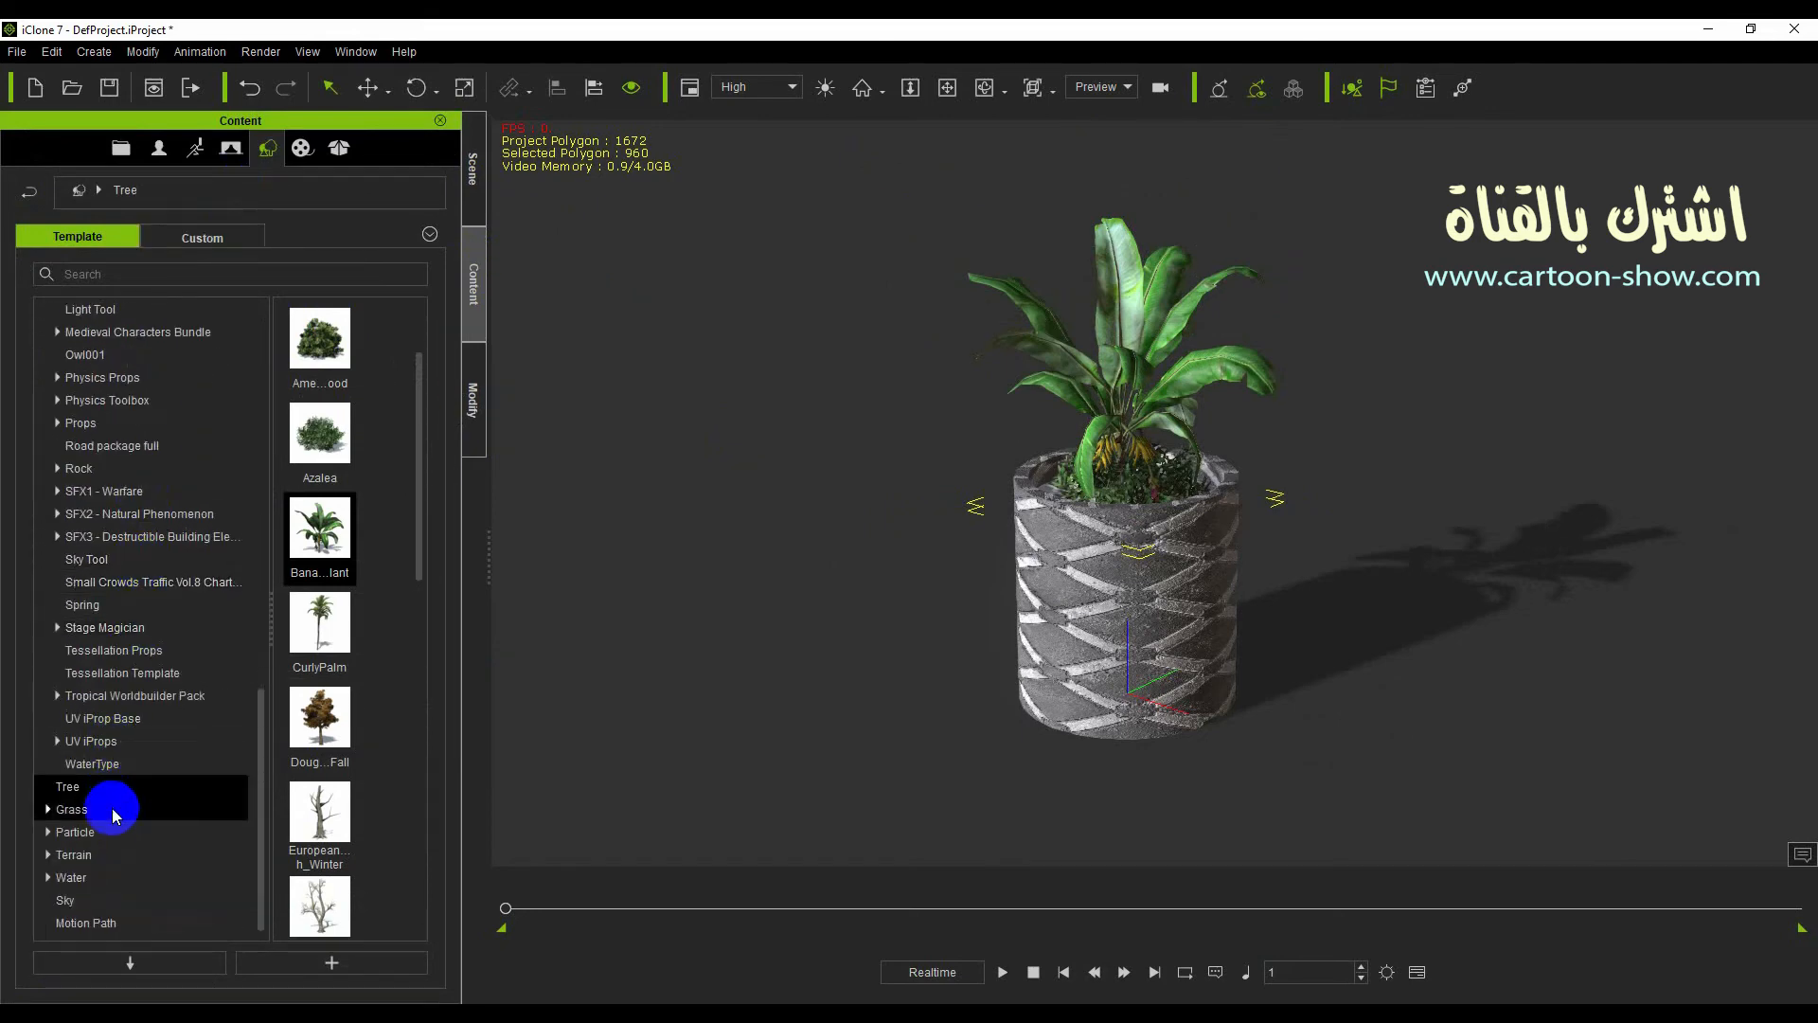